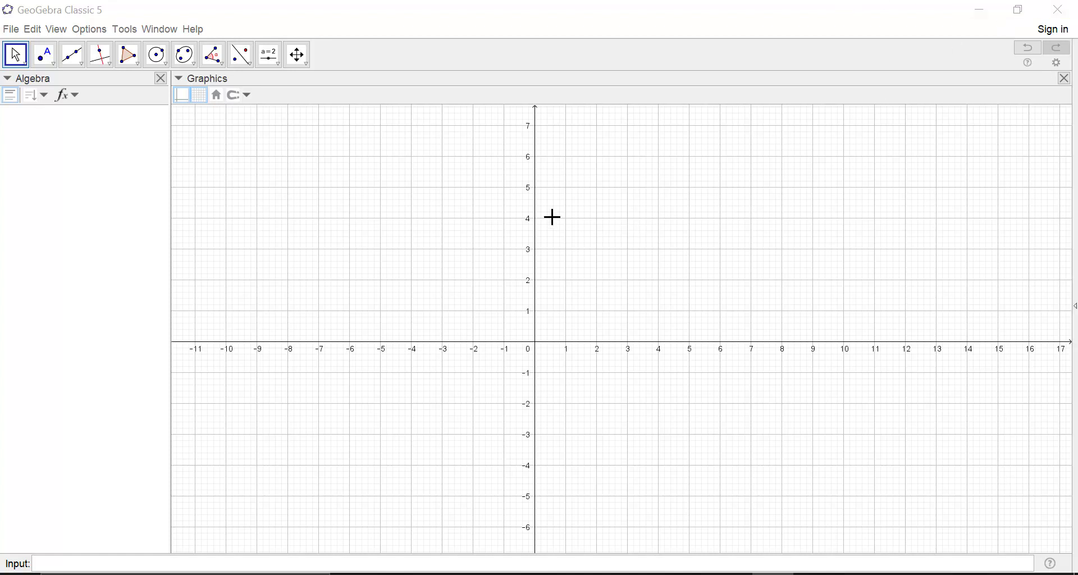
- Insert the text "Bagian-bagian Kubus" in the upper left area of the 2D Graphics view
click(730, 194)
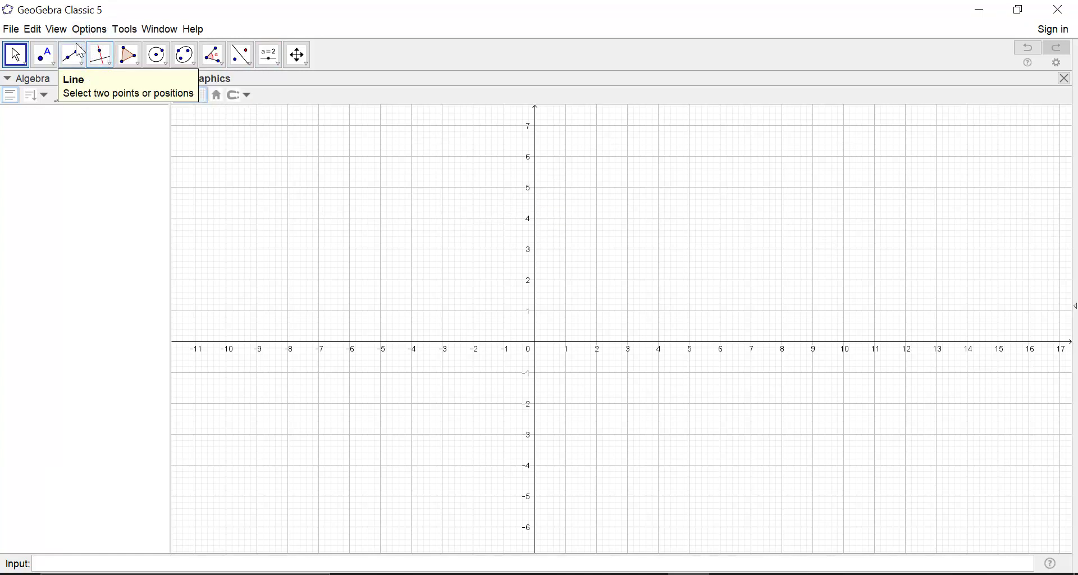
click(271, 61)
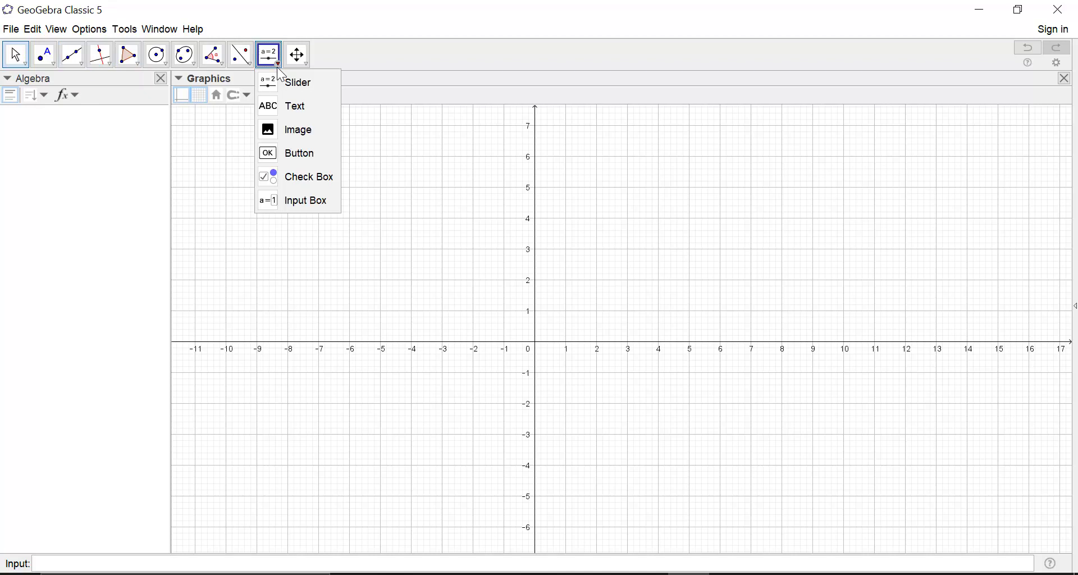
click(290, 106)
click(261, 167)
text(Ba)
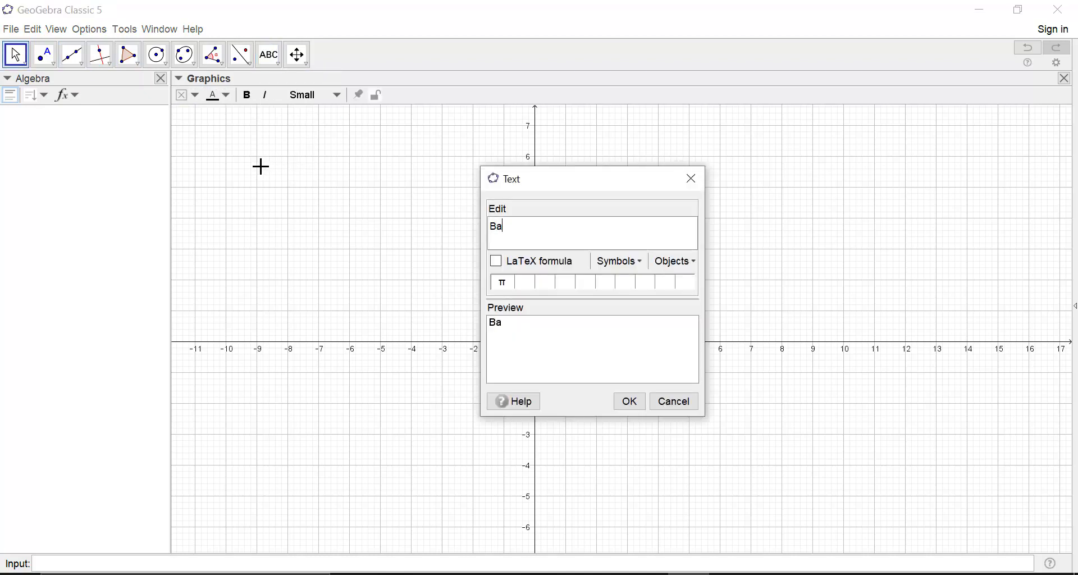
text(gian-bagia)
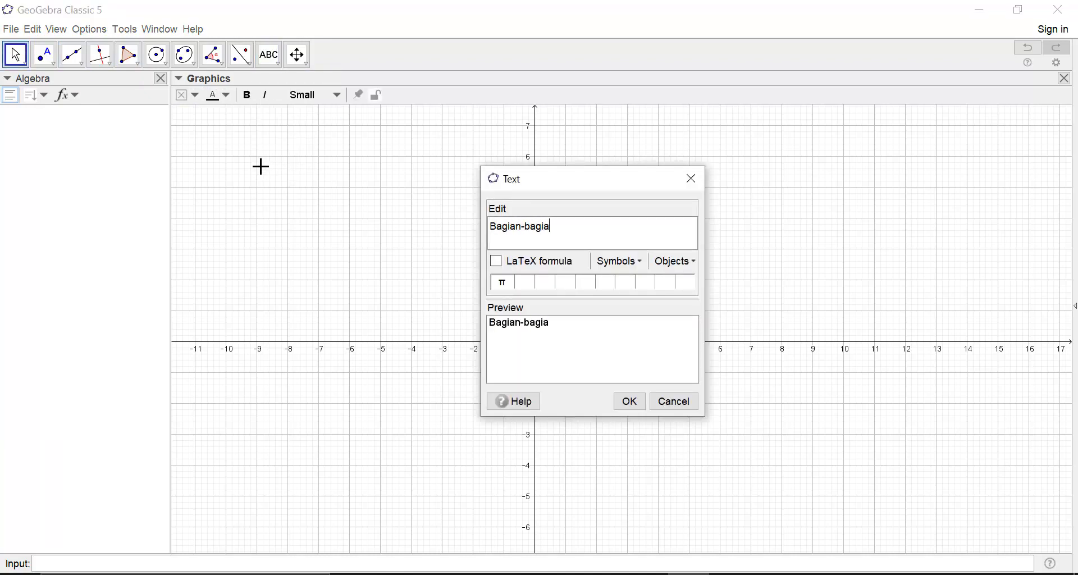
text(n Kubus)
click(632, 403)
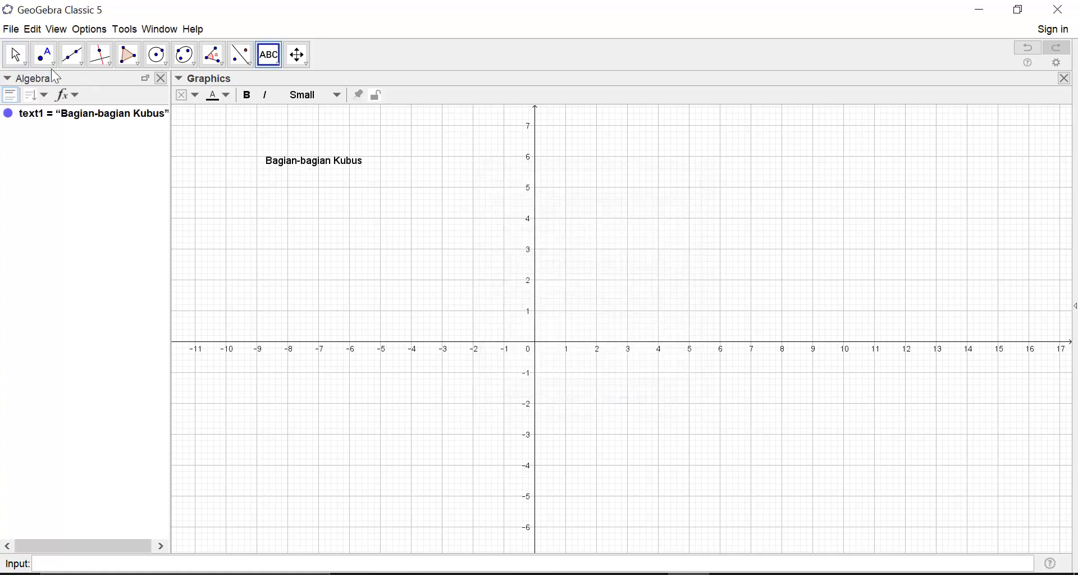
- Format the "Bagian-bagian Kubus" text as Large and bold, and move it to the upper left corner of the graphics area
click(17, 56)
click(276, 169)
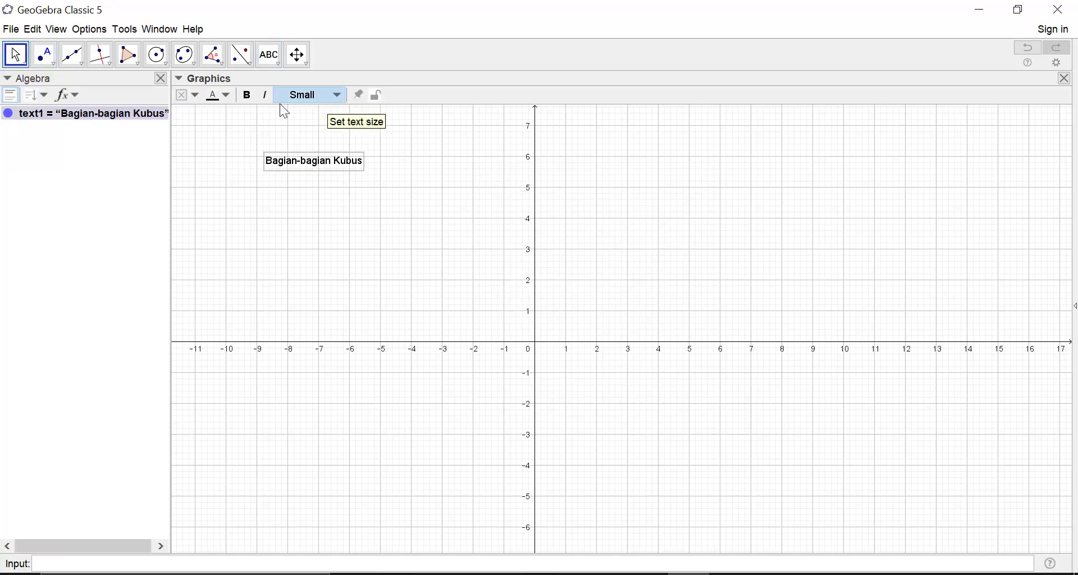
click(180, 79)
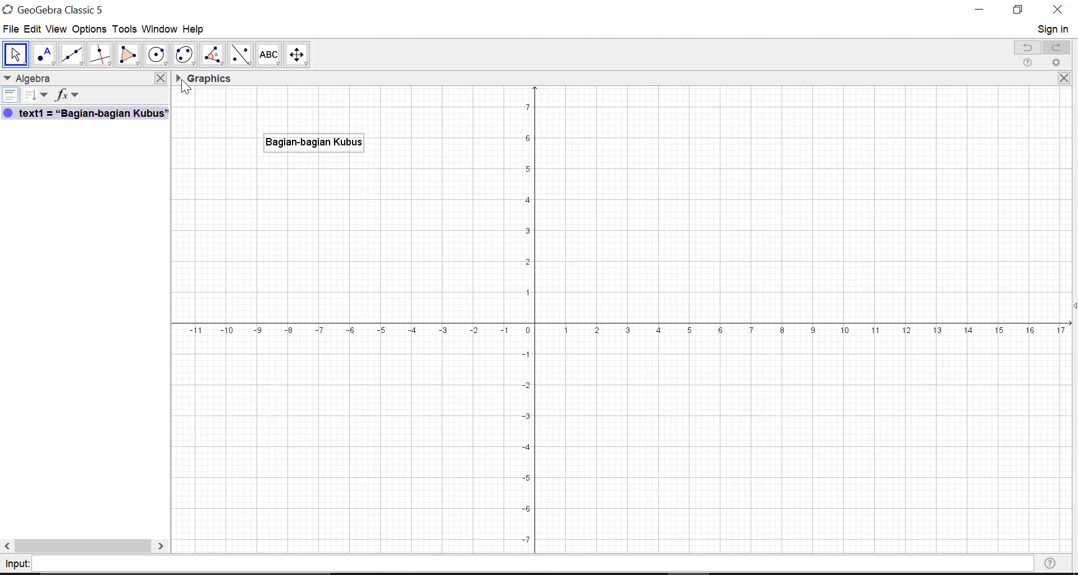
click(180, 79)
click(308, 96)
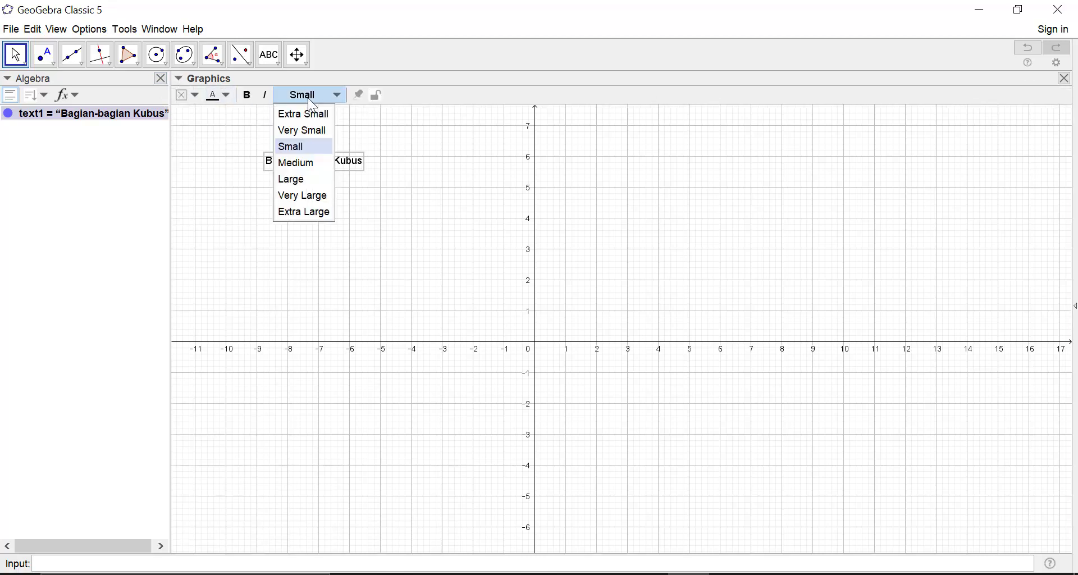
click(303, 179)
click(247, 95)
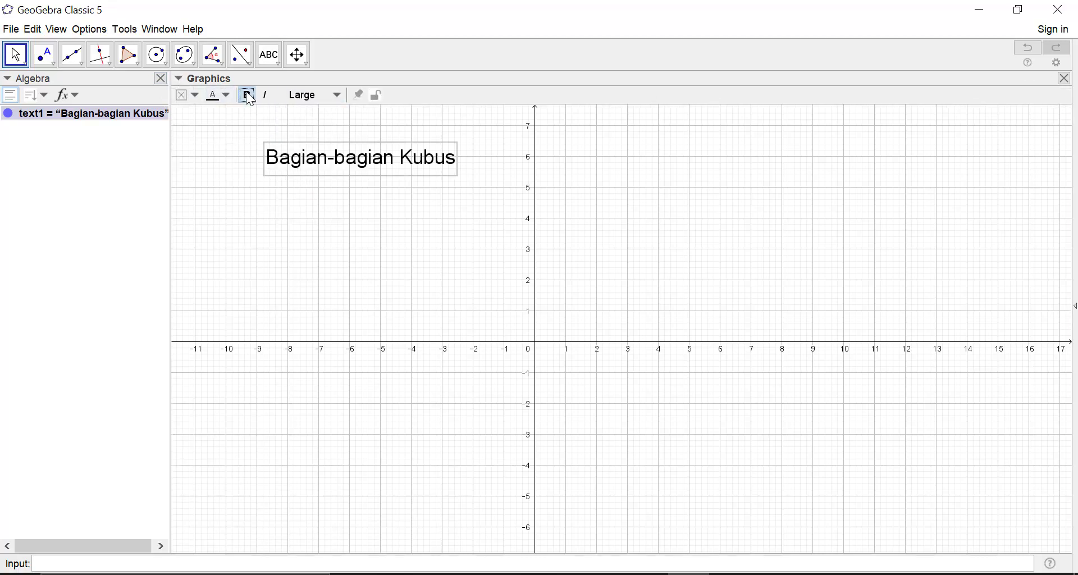
drag(314, 161, 243, 135)
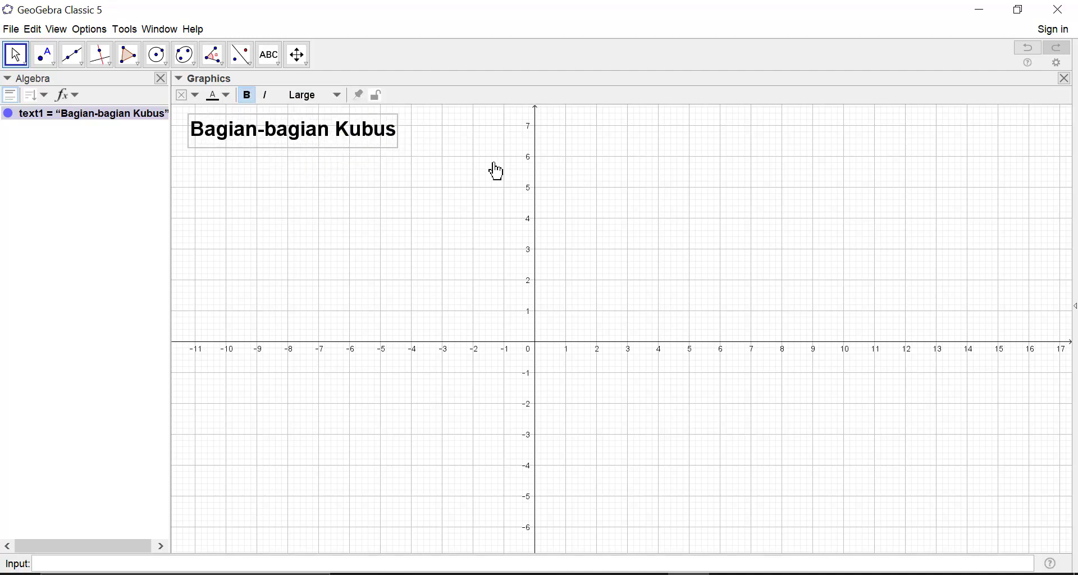
- Open the 3D Graphics view and show its axes and xy-plane
click(56, 29)
click(85, 134)
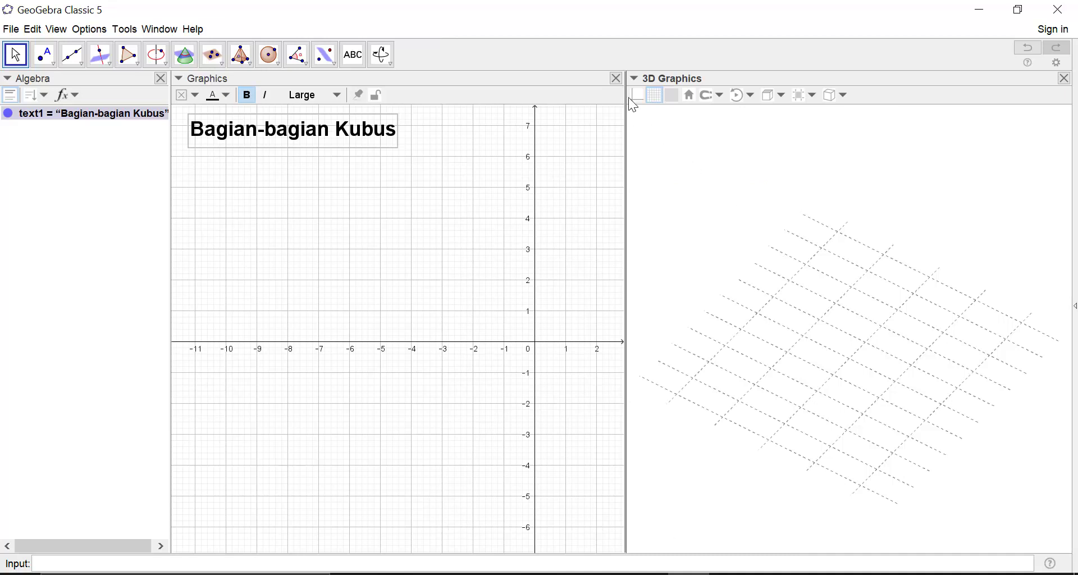
mouse_move(811, 352)
mouse_down()
mouse_move(807, 316)
mouse_move(799, 352)
mouse_up()
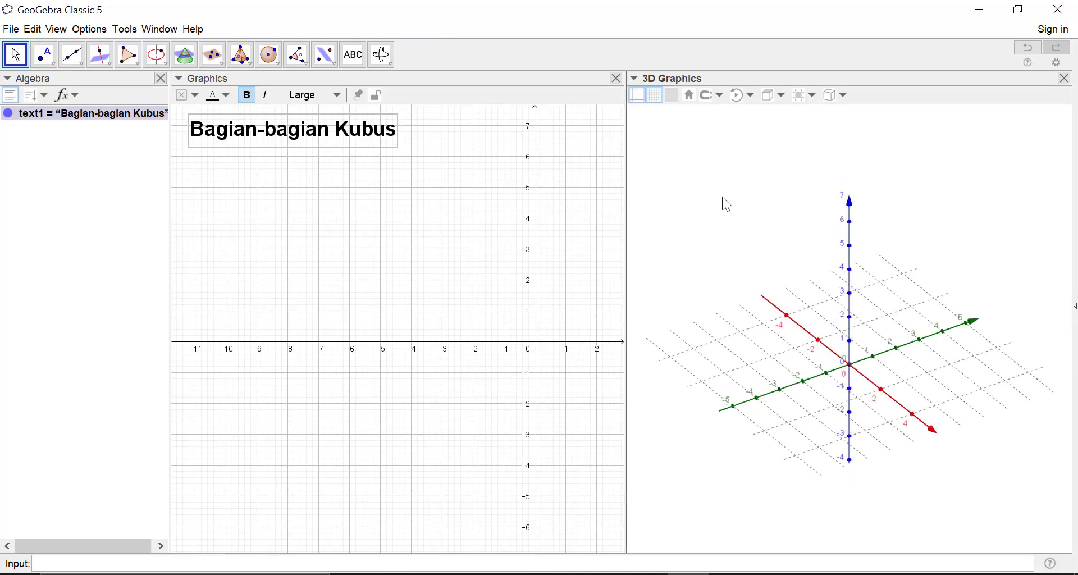
click(672, 95)
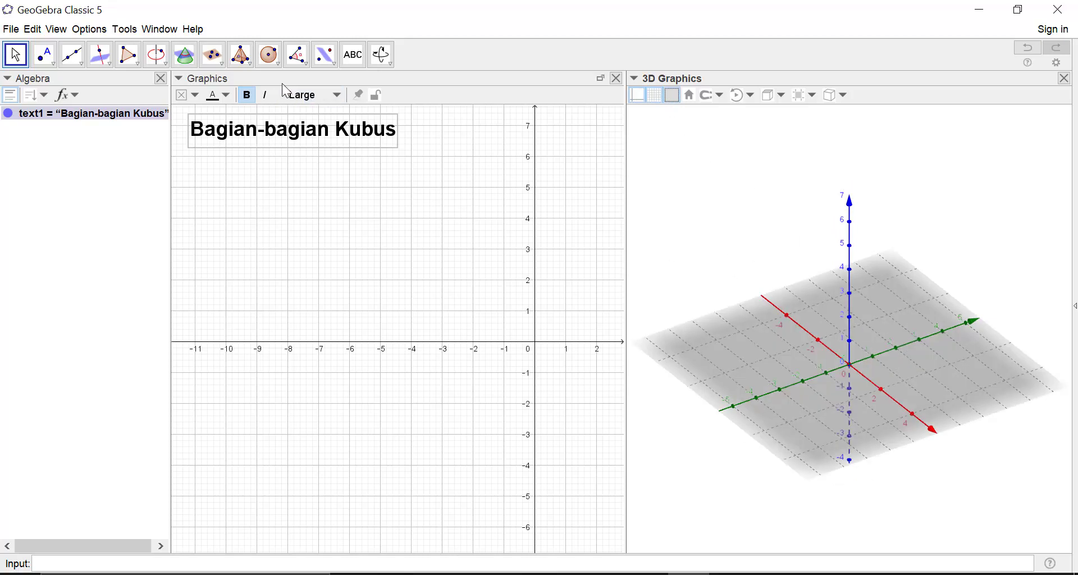
- Create a cube in the 3D view with base points at (0, 0, 0) and (0, 4, 0)
click(253, 70)
click(253, 271)
click(850, 366)
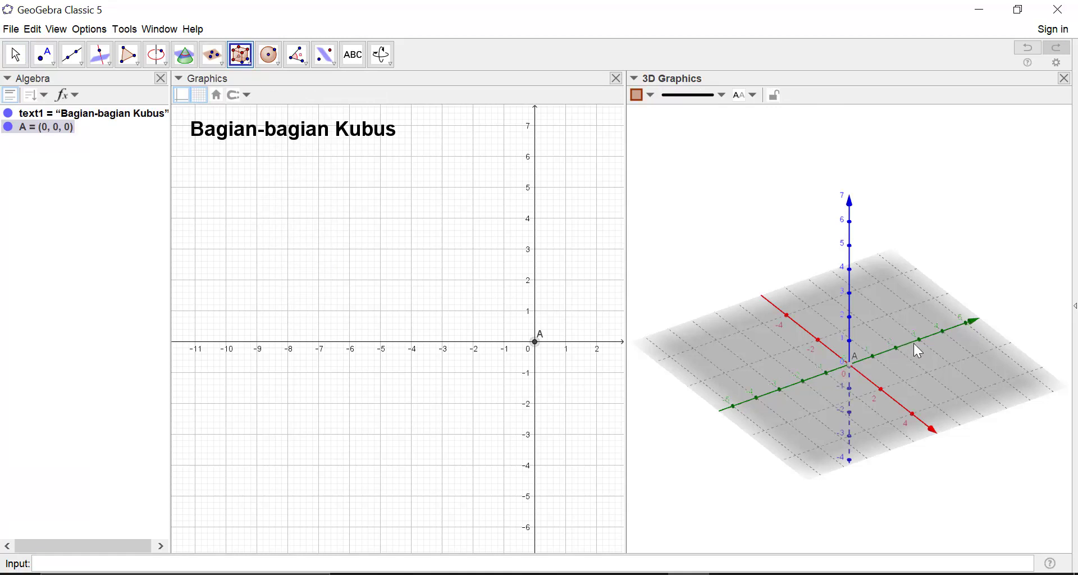
click(943, 333)
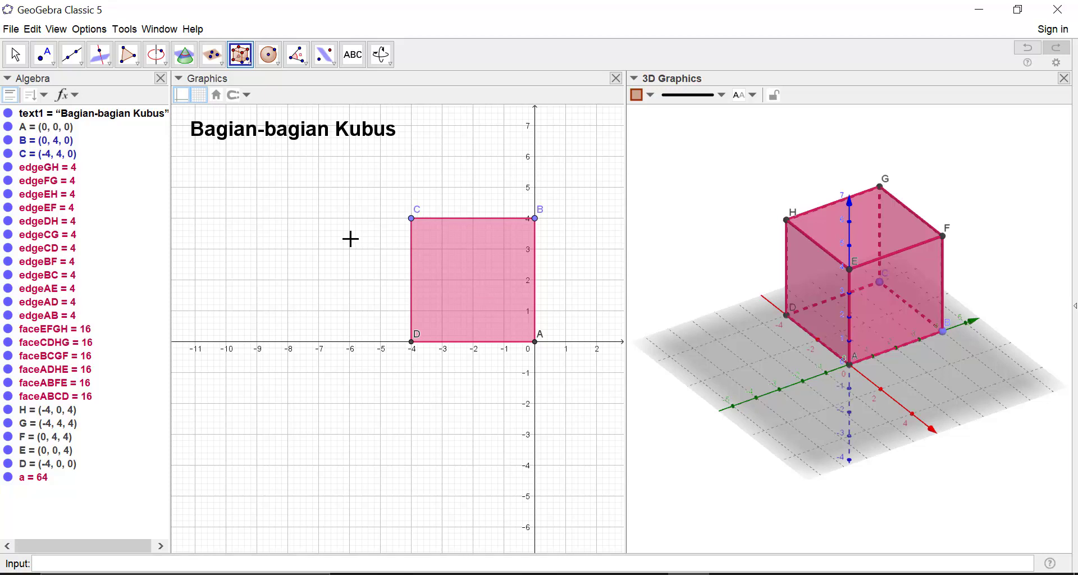
click(15, 55)
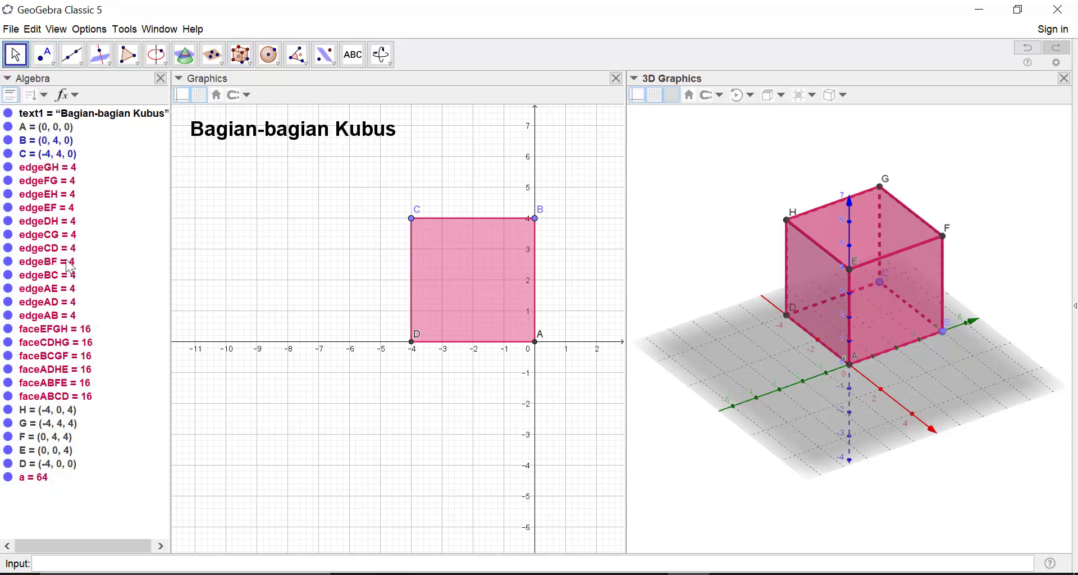
click(10, 94)
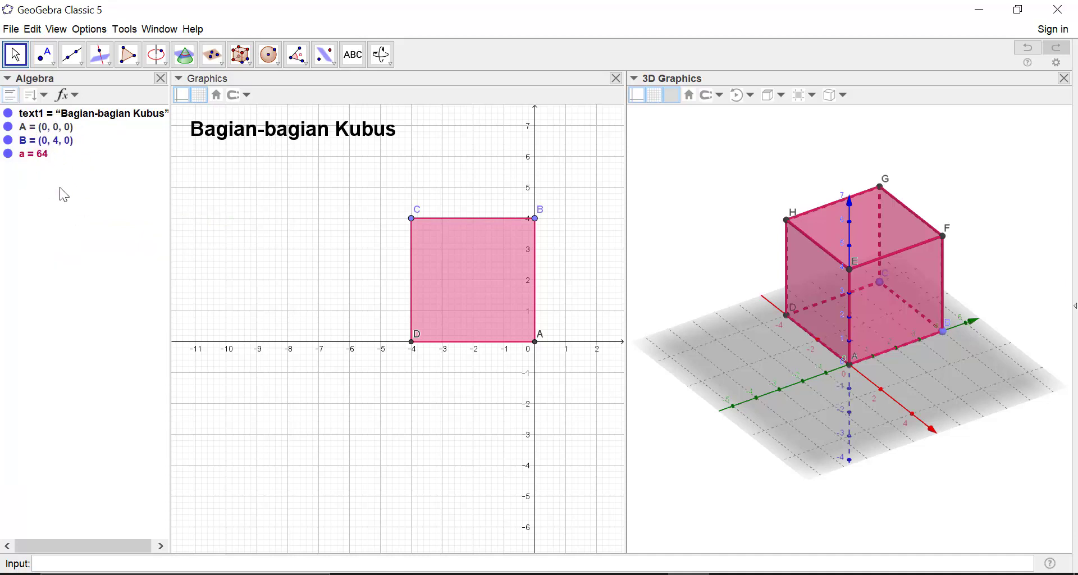
click(7, 78)
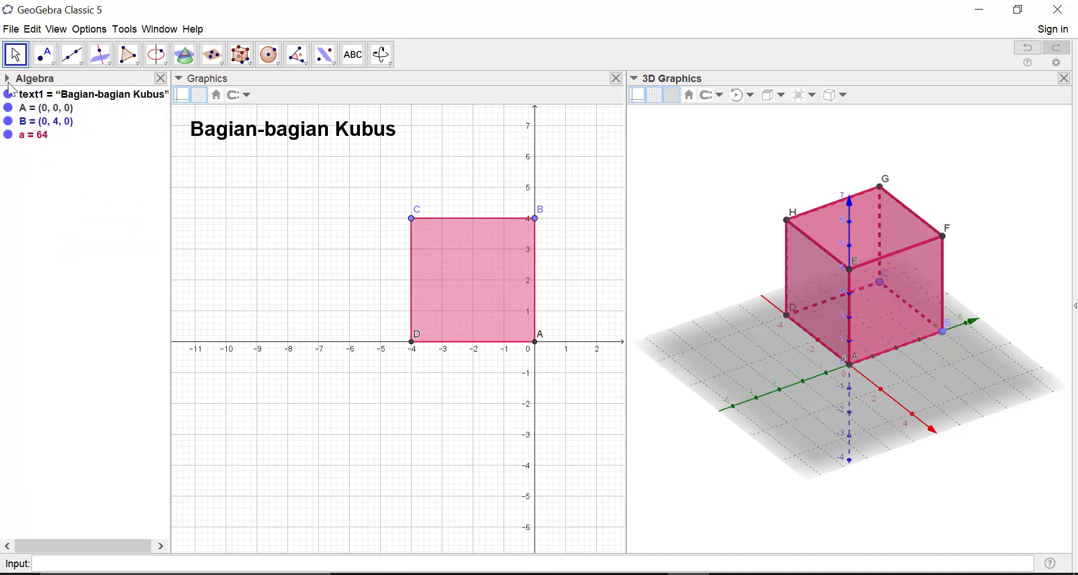
click(8, 79)
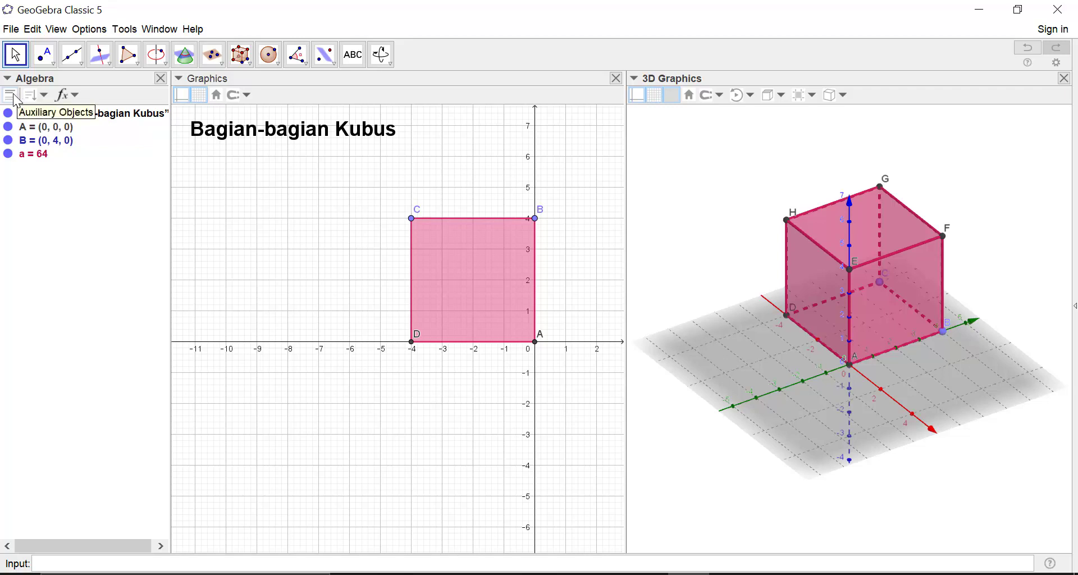
click(10, 95)
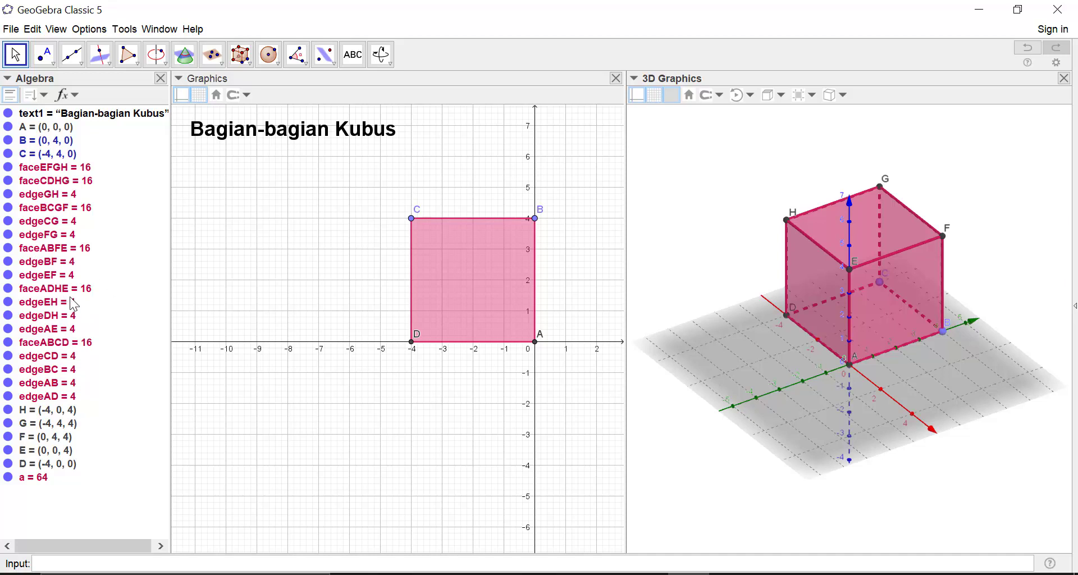
- Hide the axes, grid and plane in the 3D view, and rotate the view of the cube
click(635, 78)
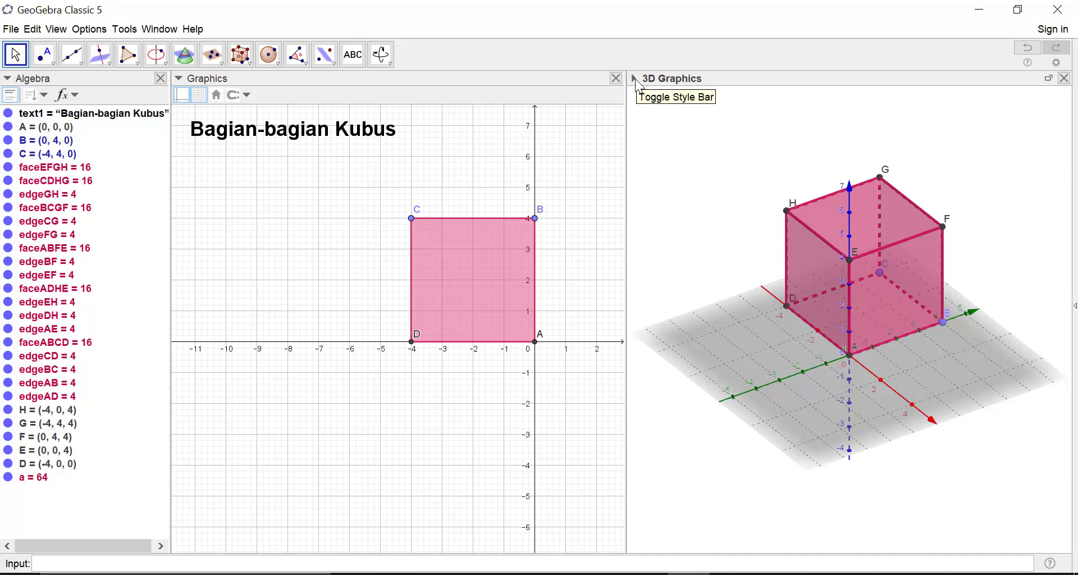
click(634, 79)
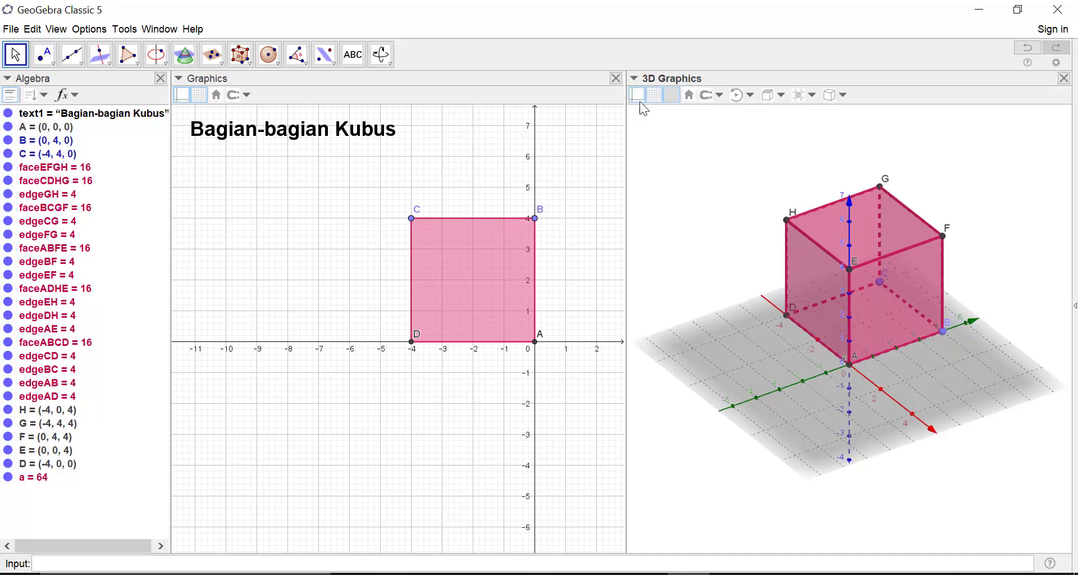
click(637, 96)
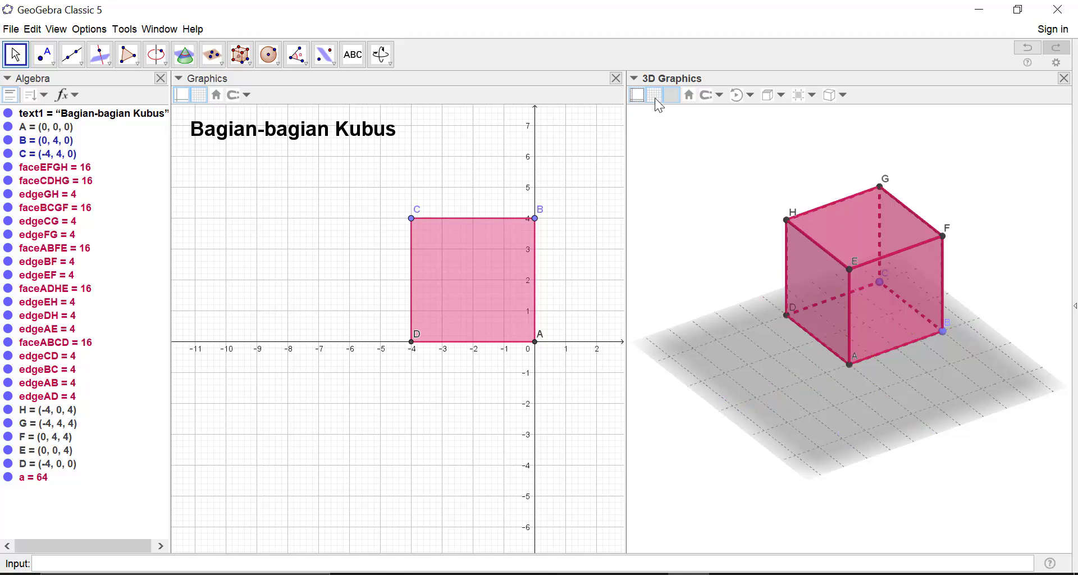
click(672, 95)
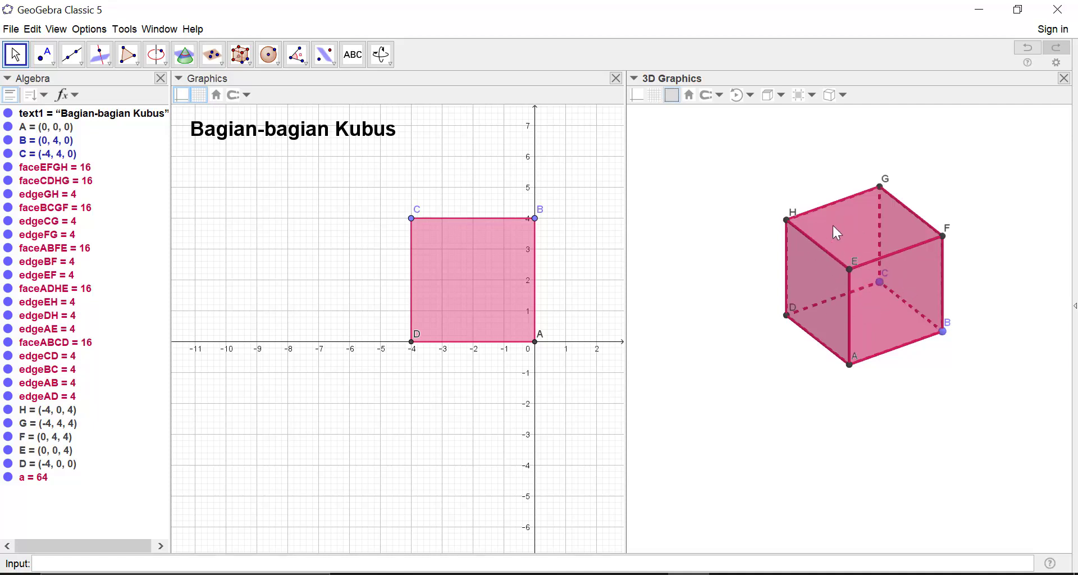
drag(902, 381, 789, 366)
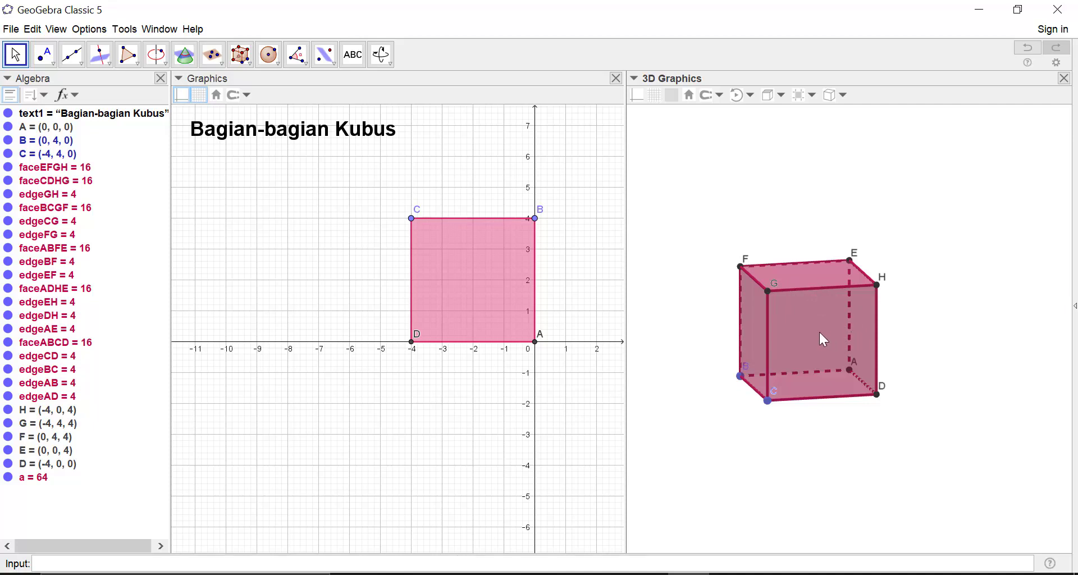
- Set the cube's opacity to 0 and its color to black, and deselect it
click(34, 482)
right_click(36, 481)
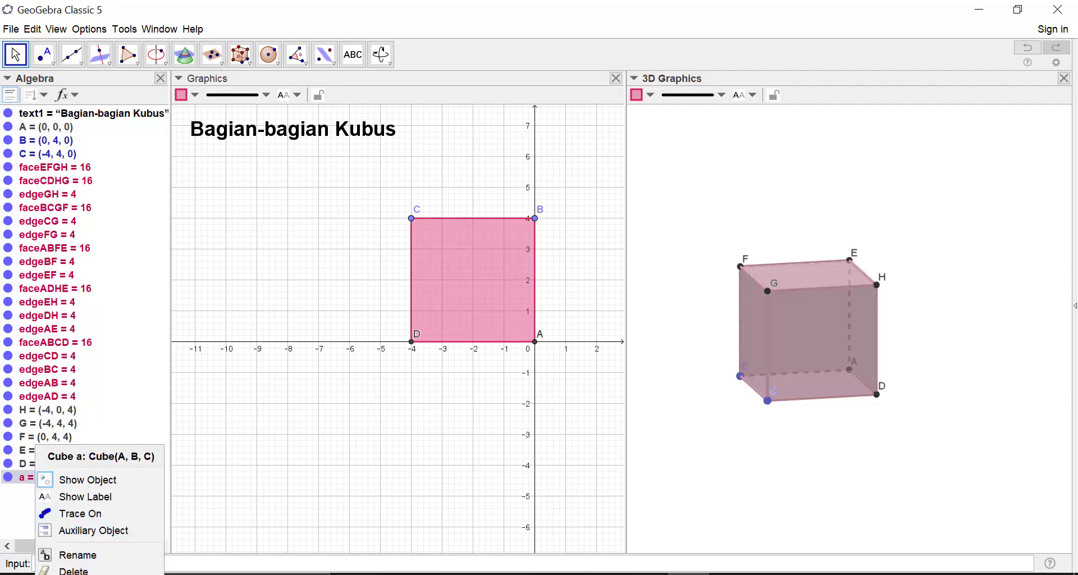
click(78, 573)
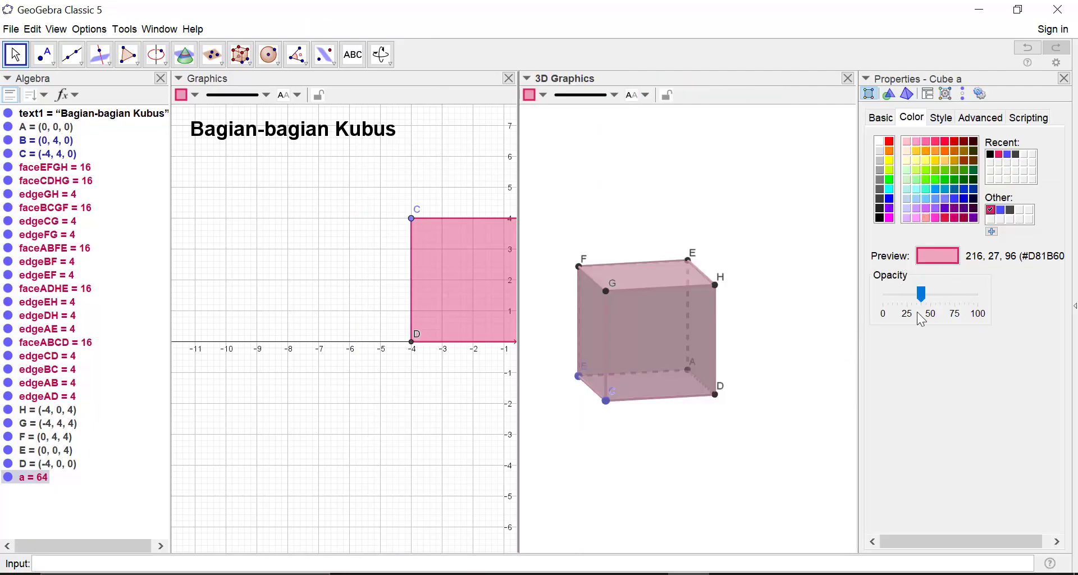
drag(922, 295, 866, 315)
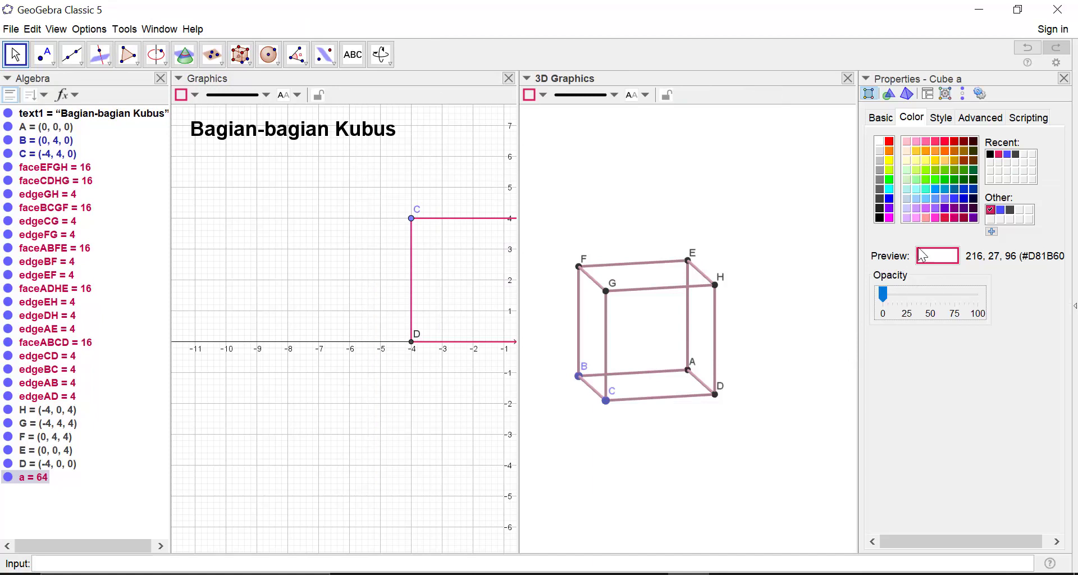
click(882, 220)
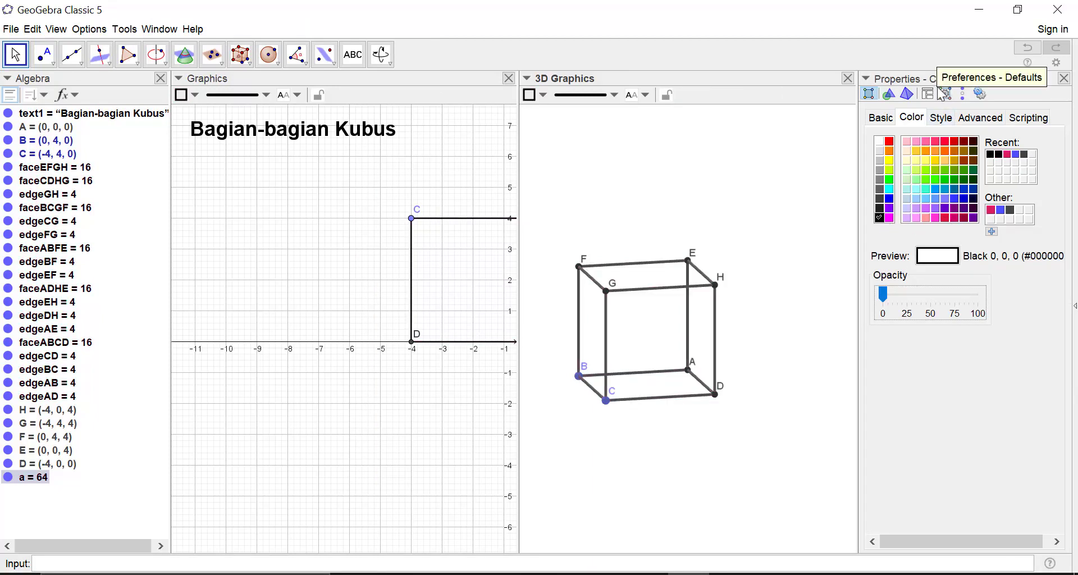
click(1065, 78)
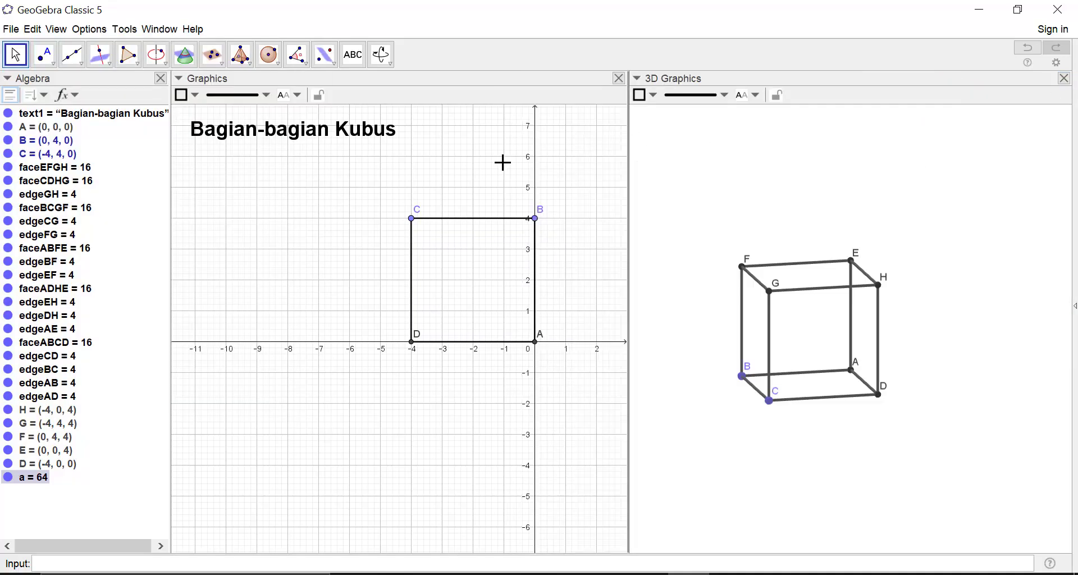
click(221, 181)
- Add a button captioned "Titk Sudut" below the title in the 2D Graphics view, leaving its script empty
click(278, 62)
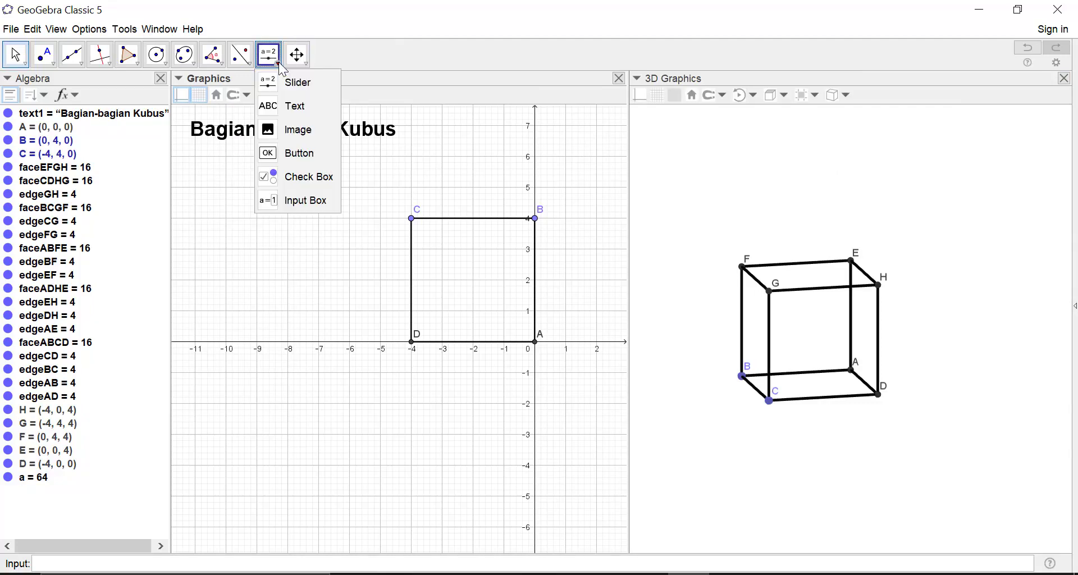
click(301, 152)
click(205, 191)
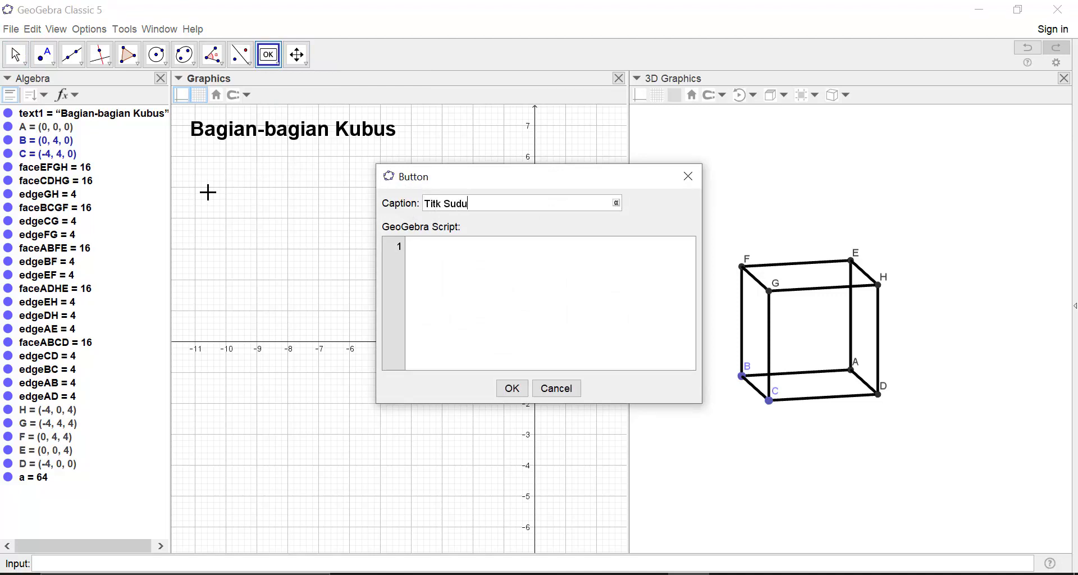
click(512, 388)
- Add two script-free buttons captioned "Rusuk" and "Bidang" below the "Titk Sudut" button in the 2D Graphics view
click(221, 257)
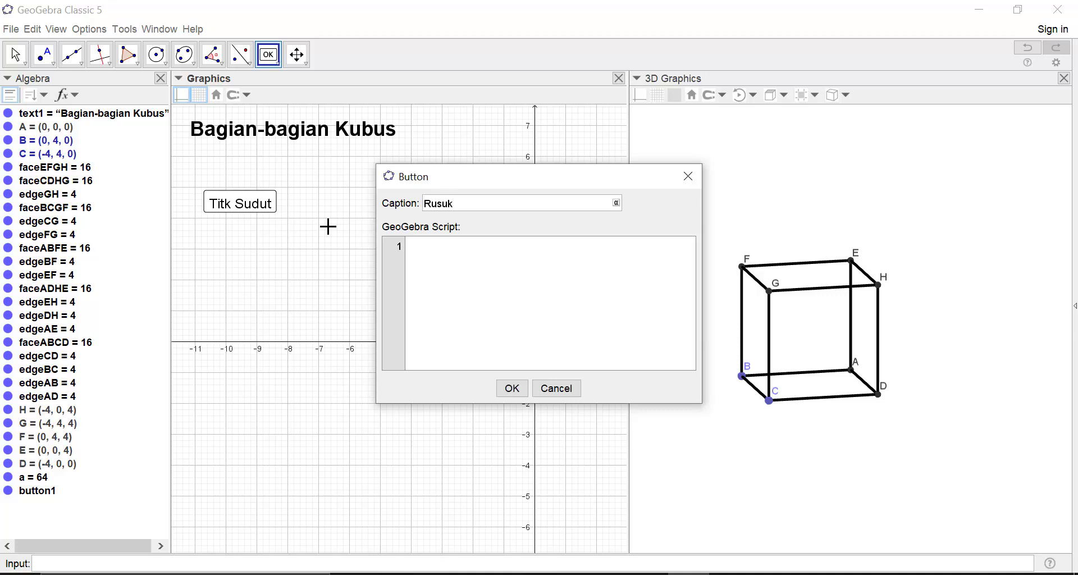
click(509, 388)
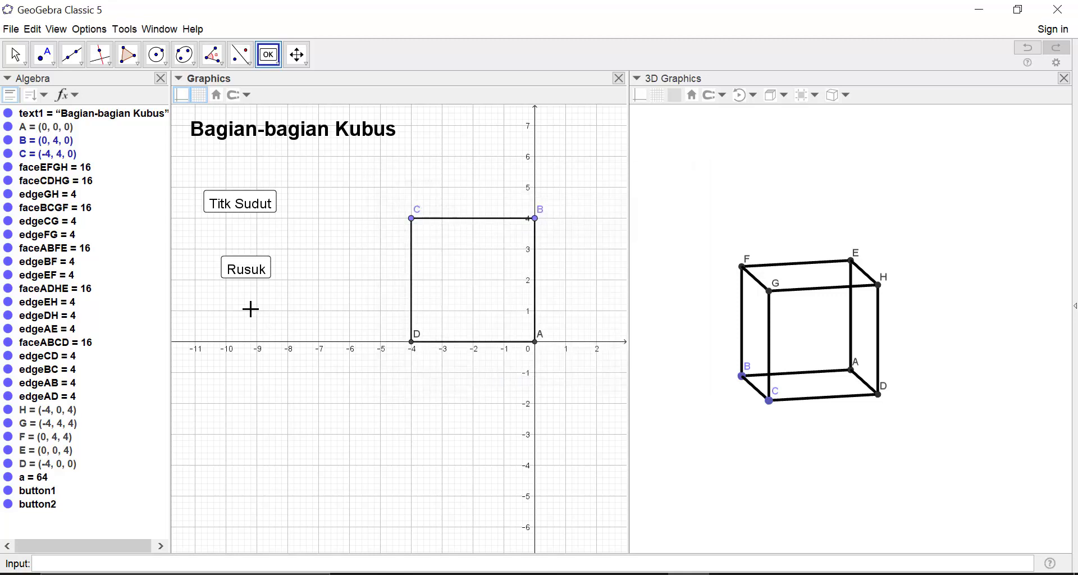
click(235, 306)
text(Bidang)
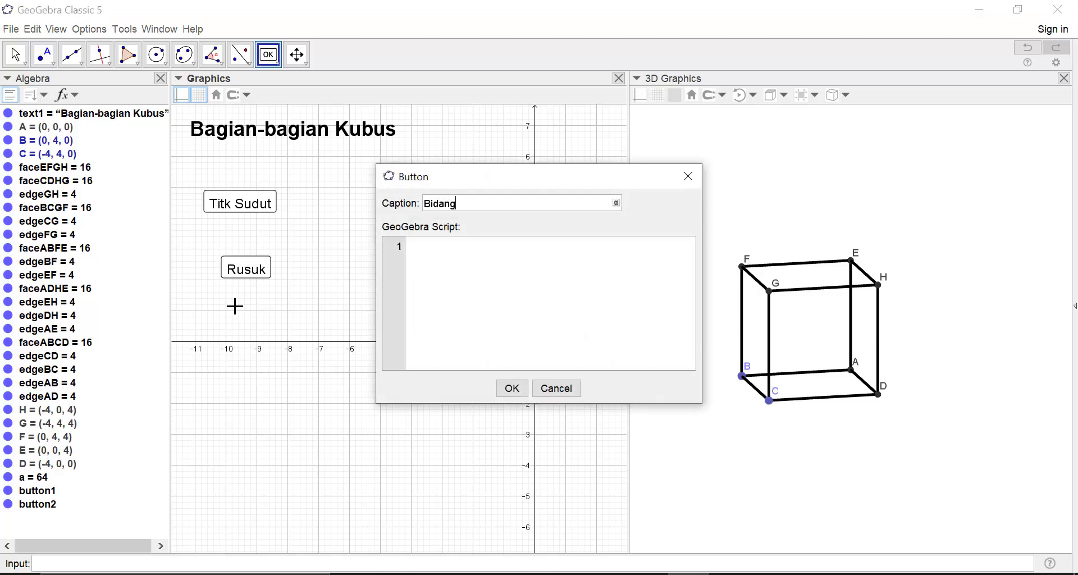
click(510, 388)
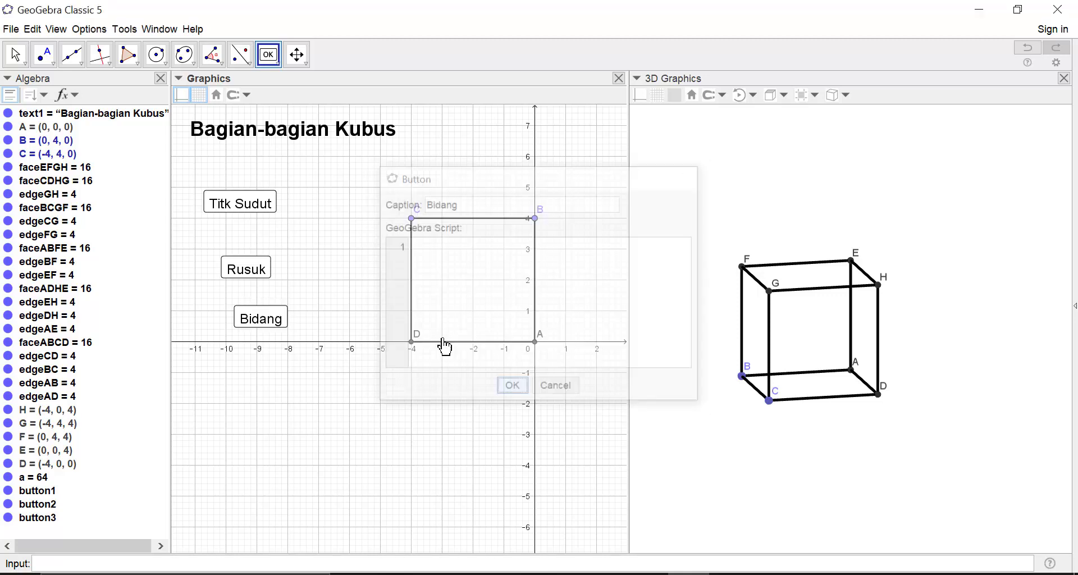
- Add a button captioned "Diagonal Bidang" beside the existing column of buttons, leaving its script empty
click(361, 235)
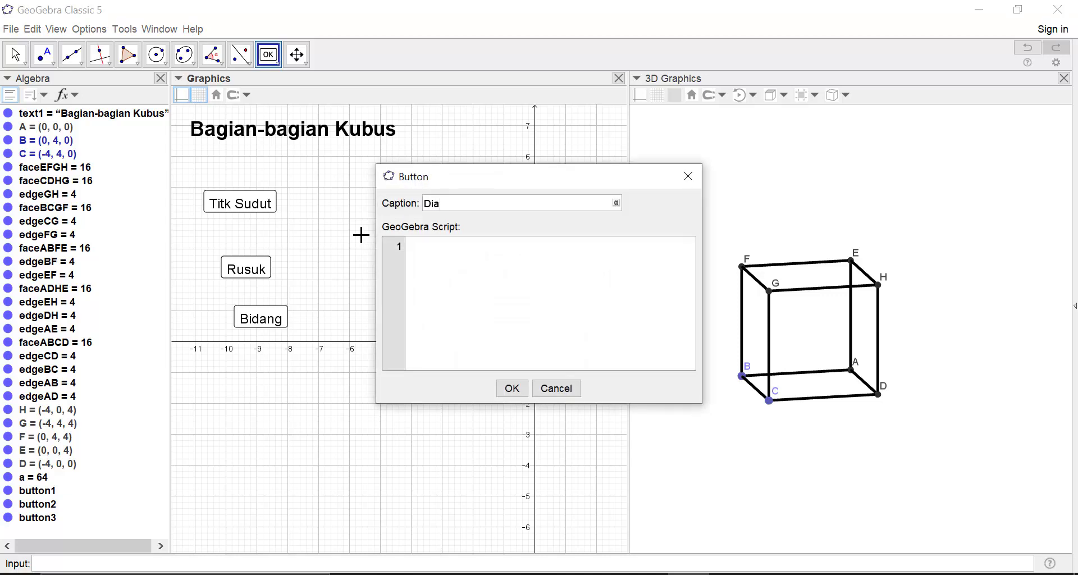
text(Diagonal )
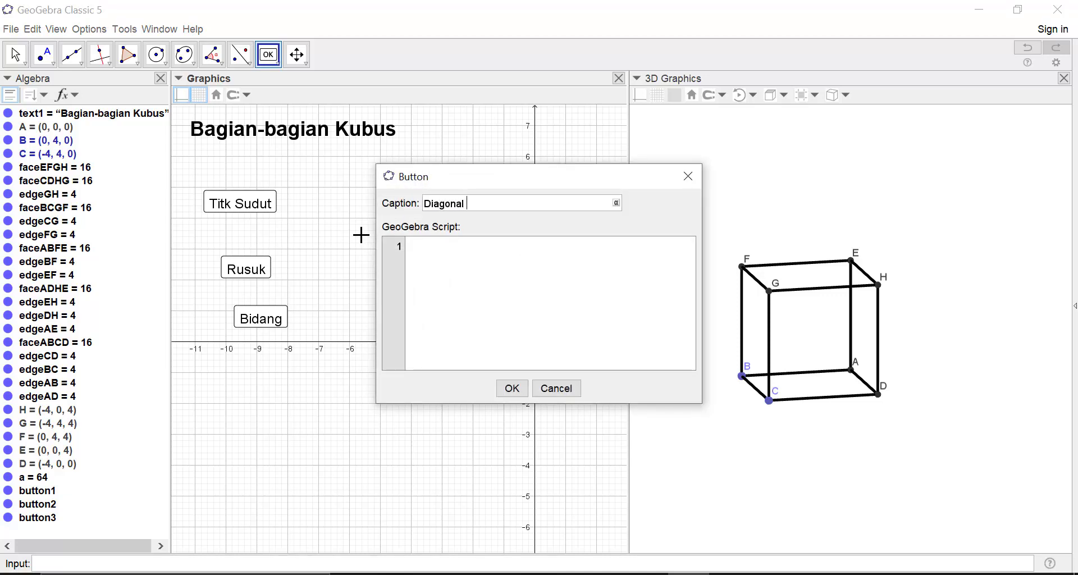
text(Bidang)
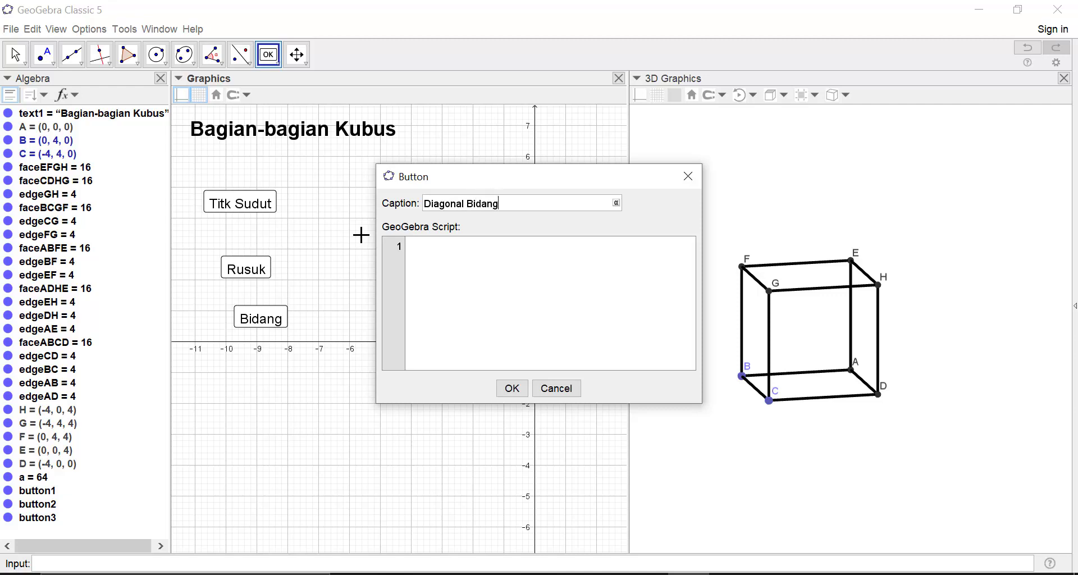
click(504, 388)
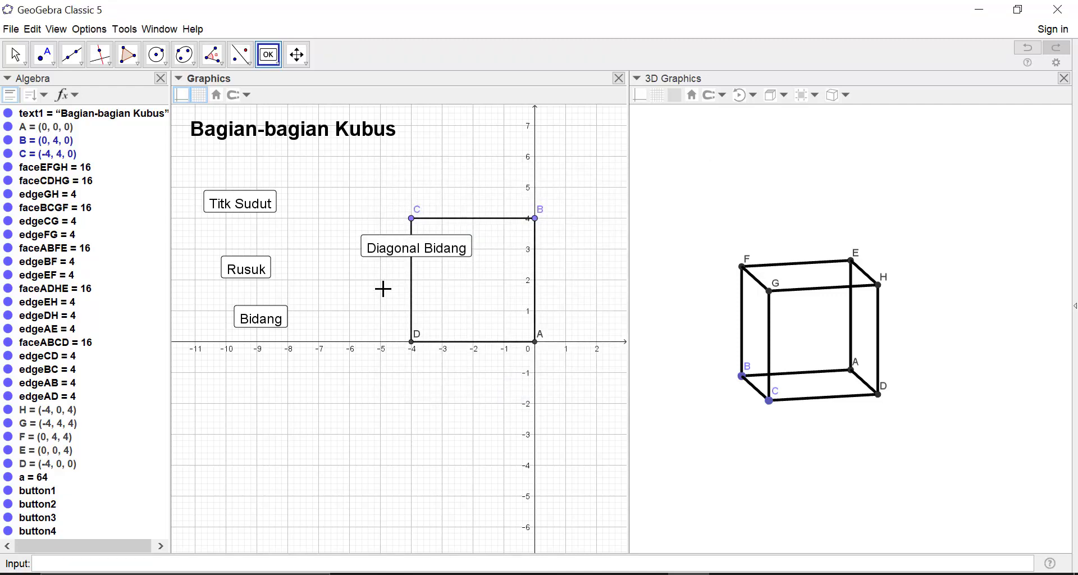
- Add two script-free buttons captioned "Diagonal Ruang" and "Bidang Diagonal" below the "Diagonal Bidang" button
click(383, 289)
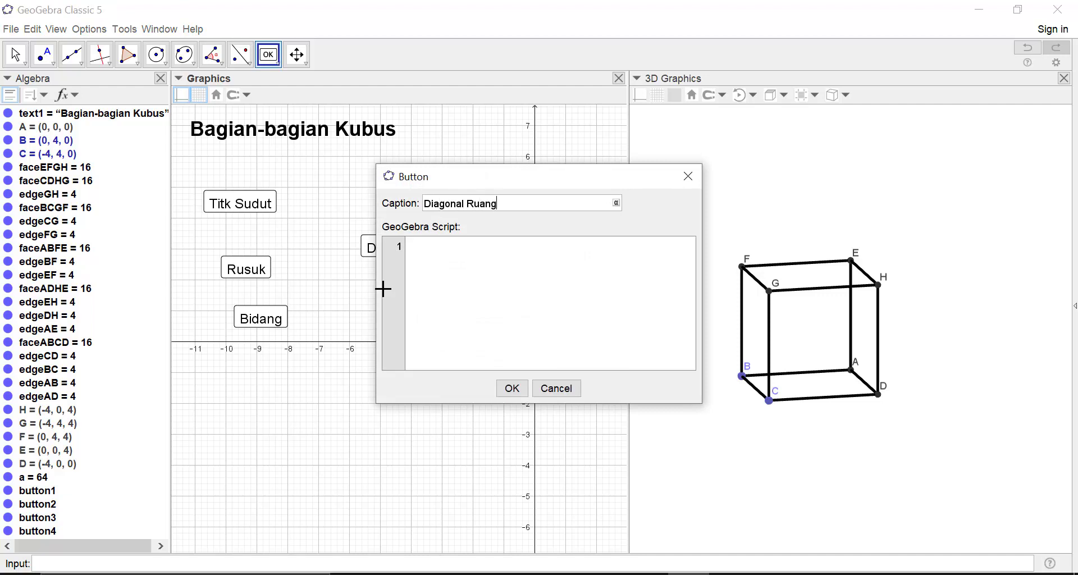
click(511, 386)
click(419, 364)
text(Bidang)
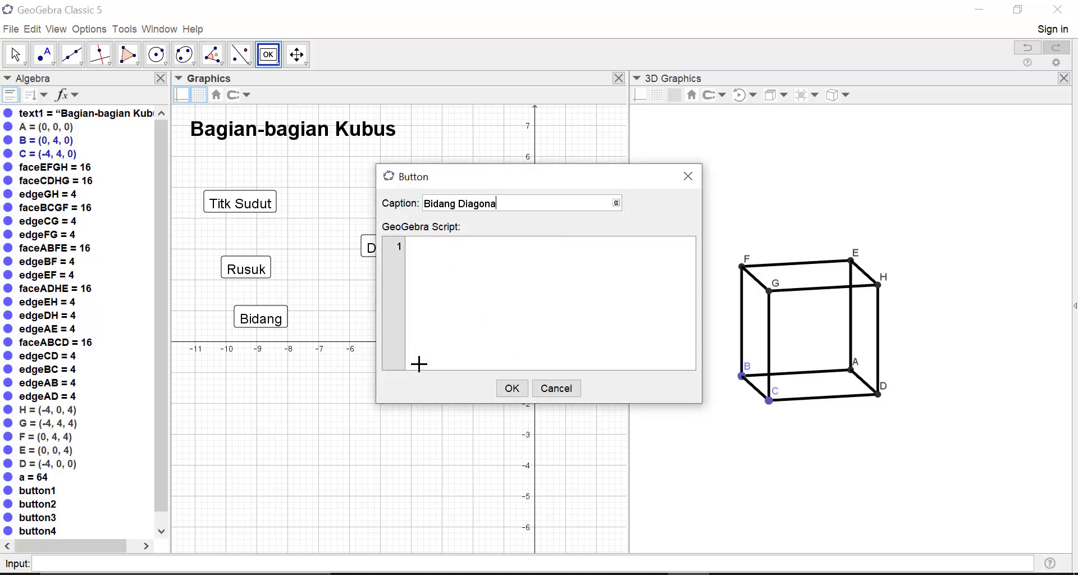
click(511, 389)
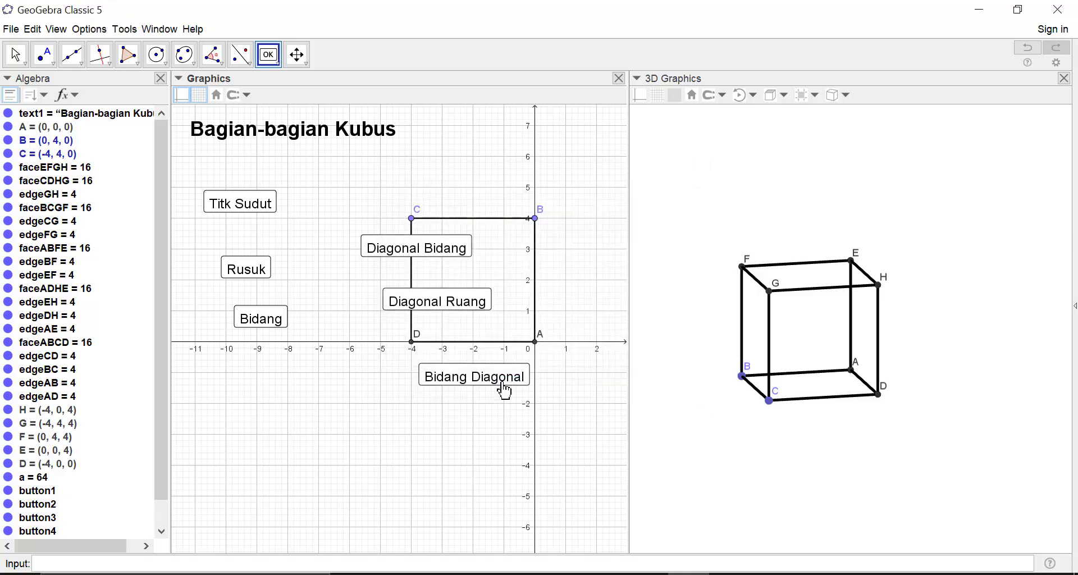
- Shift the 2D view until the base square is out of sight, and reposition the title above the buttons
click(15, 54)
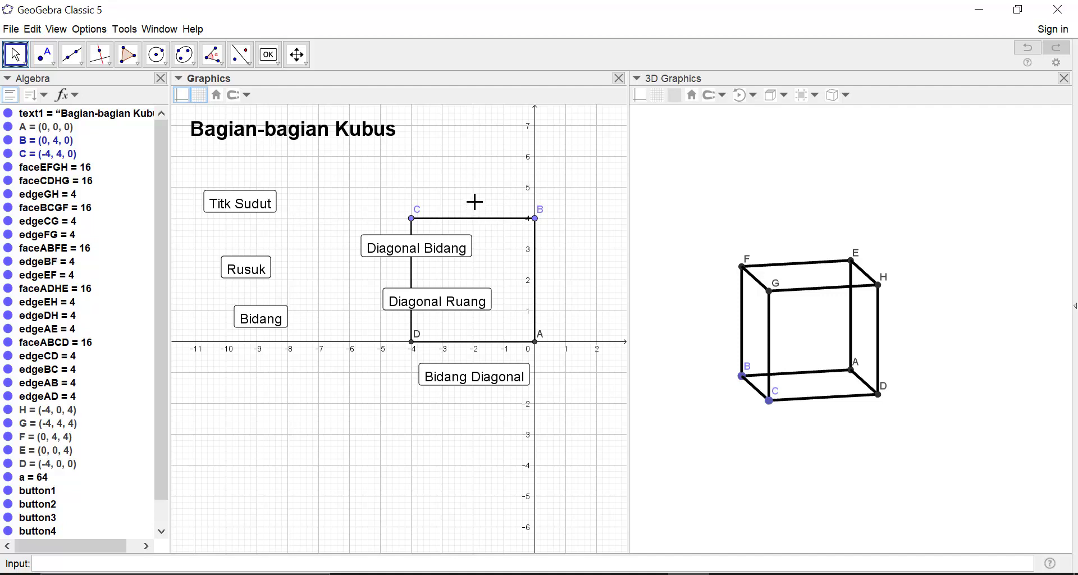
drag(478, 196, 593, 196)
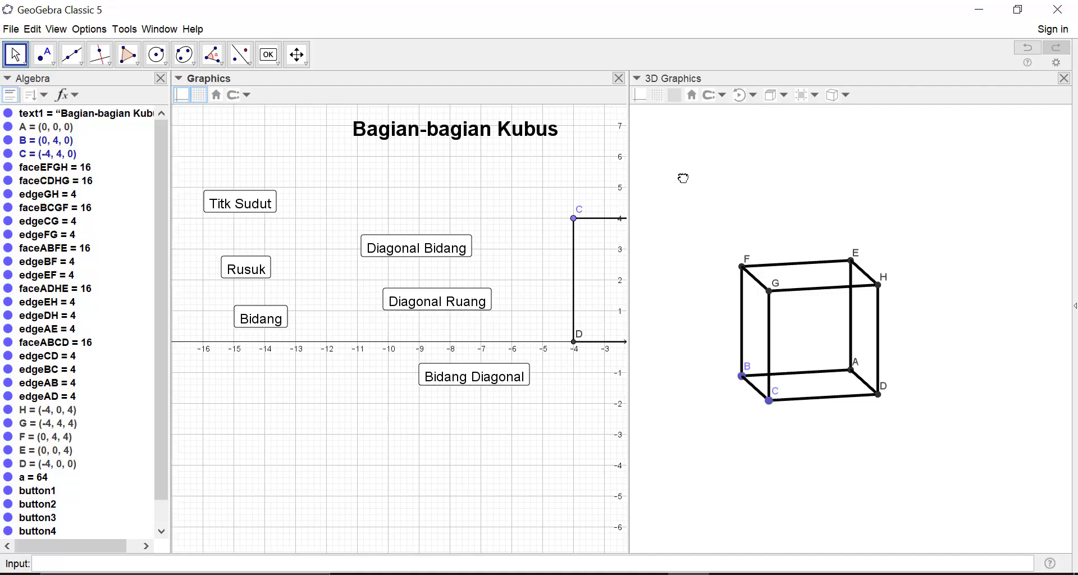
drag(522, 200, 611, 196)
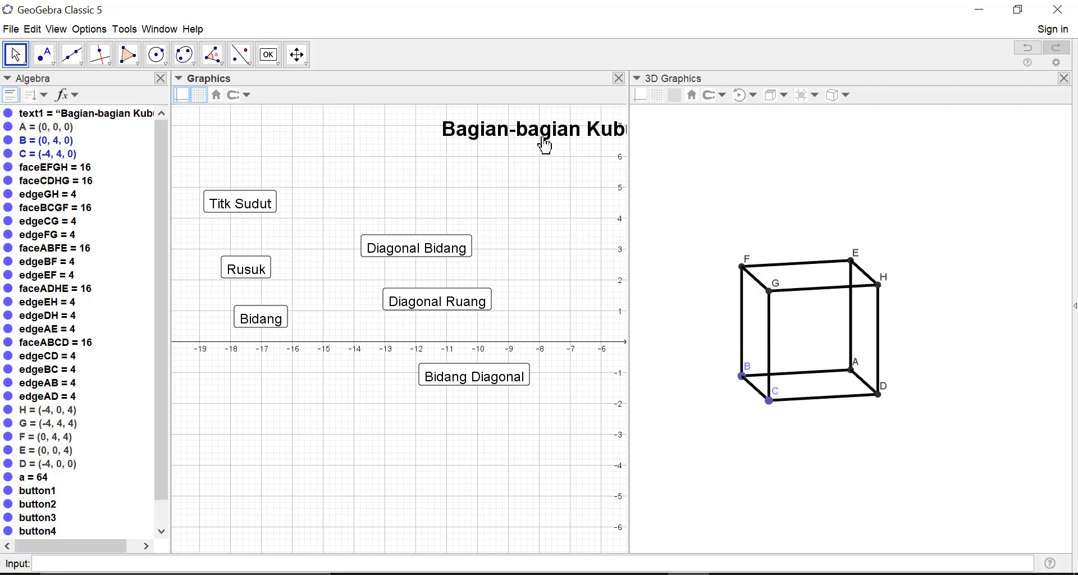
drag(545, 146, 304, 140)
- Arrange the six buttons in two aligned columns, with Titk Sudut, Rusuk, Bidang in one and Diagonal Bidang, Diagonal Ruang, Bidang Diagonal in the other
drag(245, 202, 241, 199)
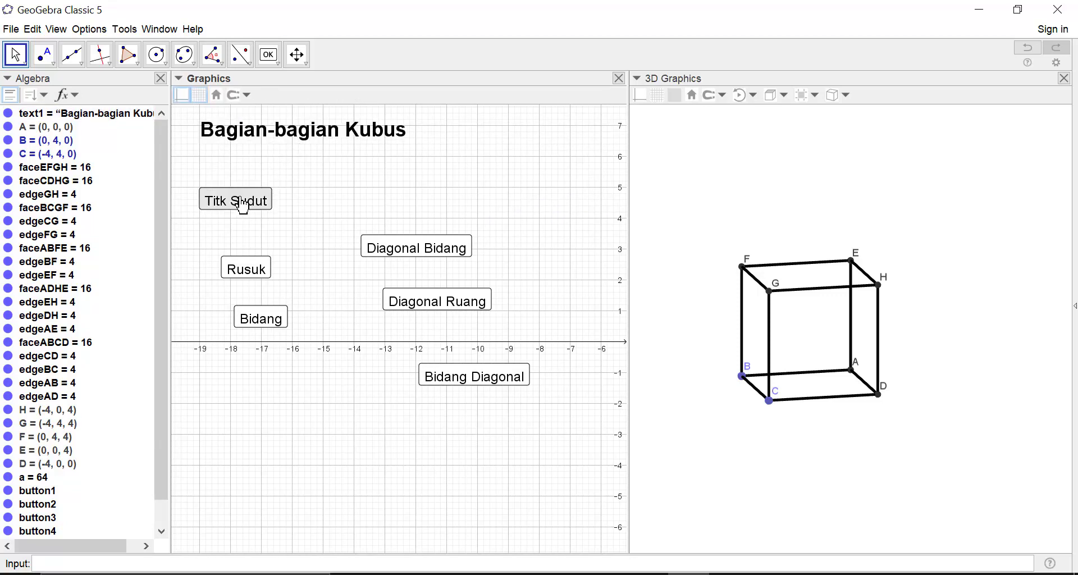
drag(395, 243, 388, 197)
drag(431, 296, 401, 259)
drag(250, 274, 224, 262)
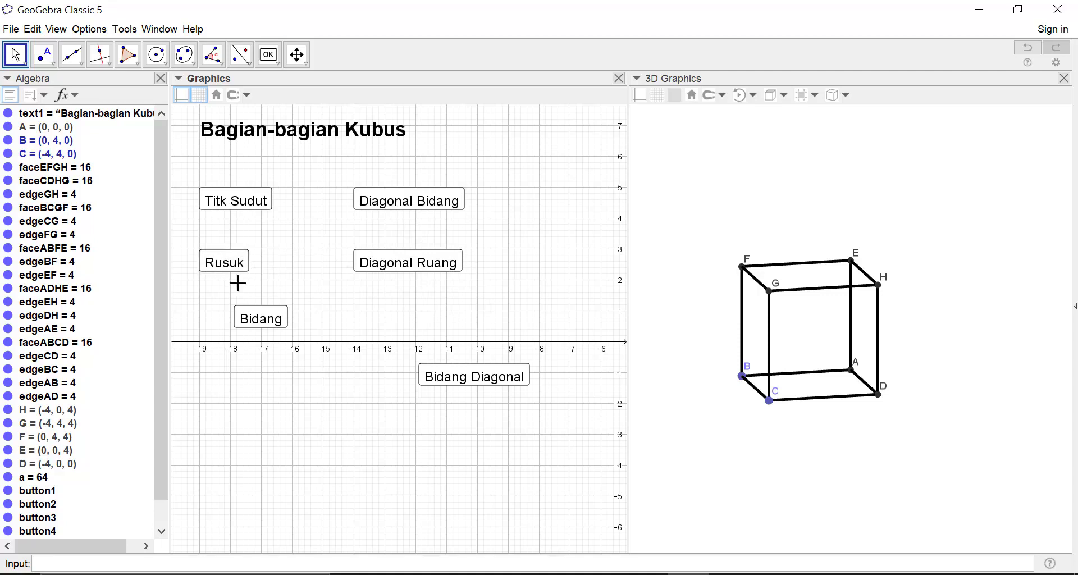
drag(260, 317, 224, 322)
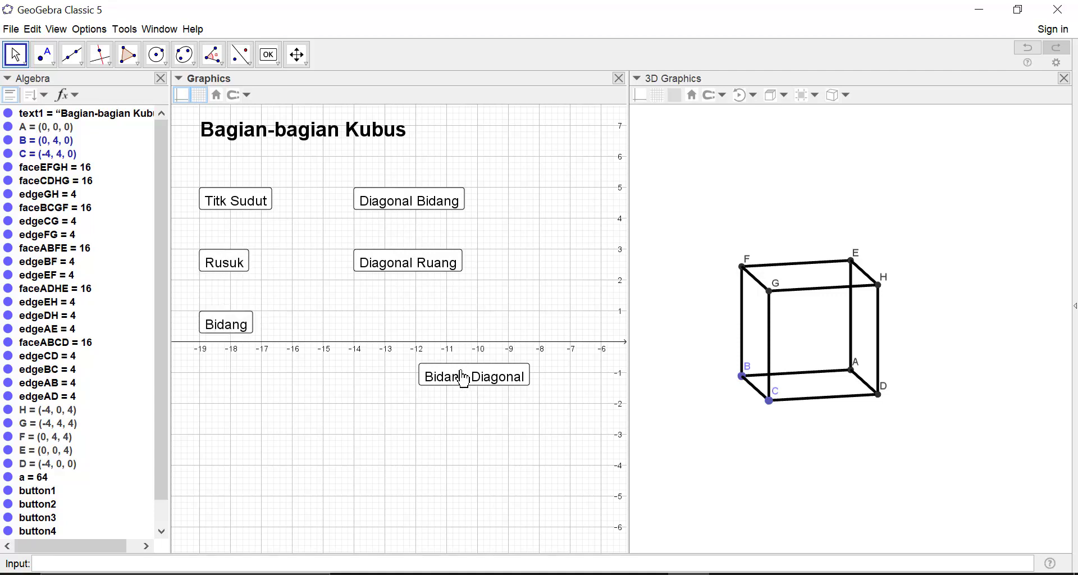
drag(464, 377, 398, 324)
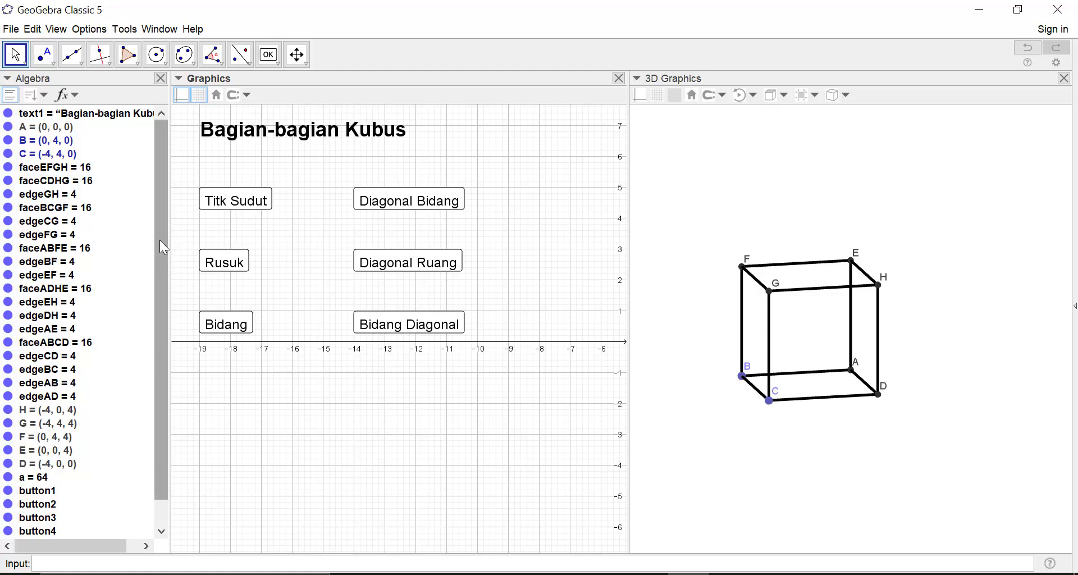
- Hide and show point A to check which cube vertex it is, and rotate the 3D view of the cube
drag(155, 238, 173, 183)
click(7, 128)
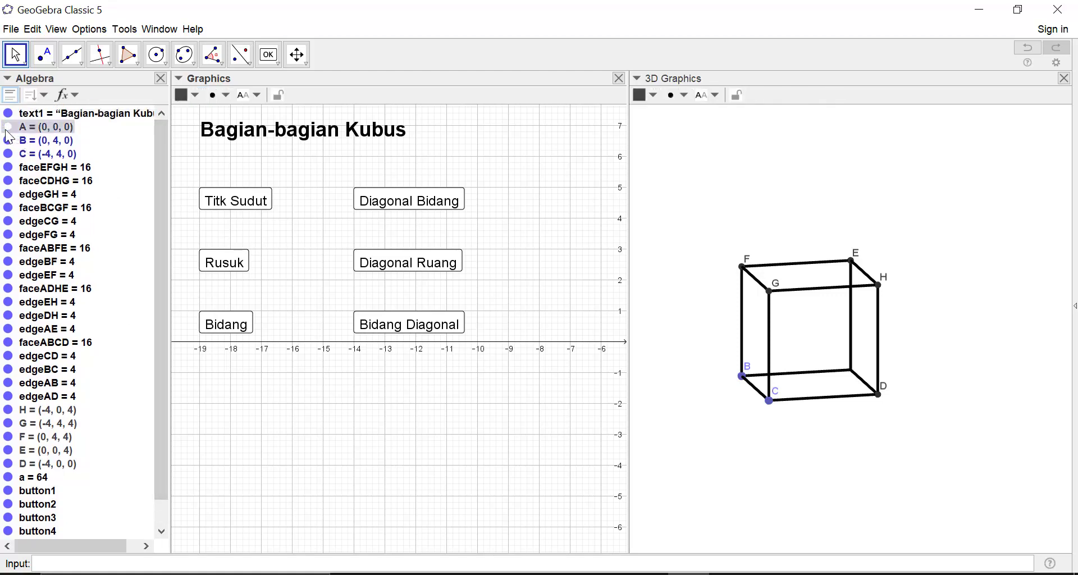
click(7, 129)
right_drag(842, 397, 823, 420)
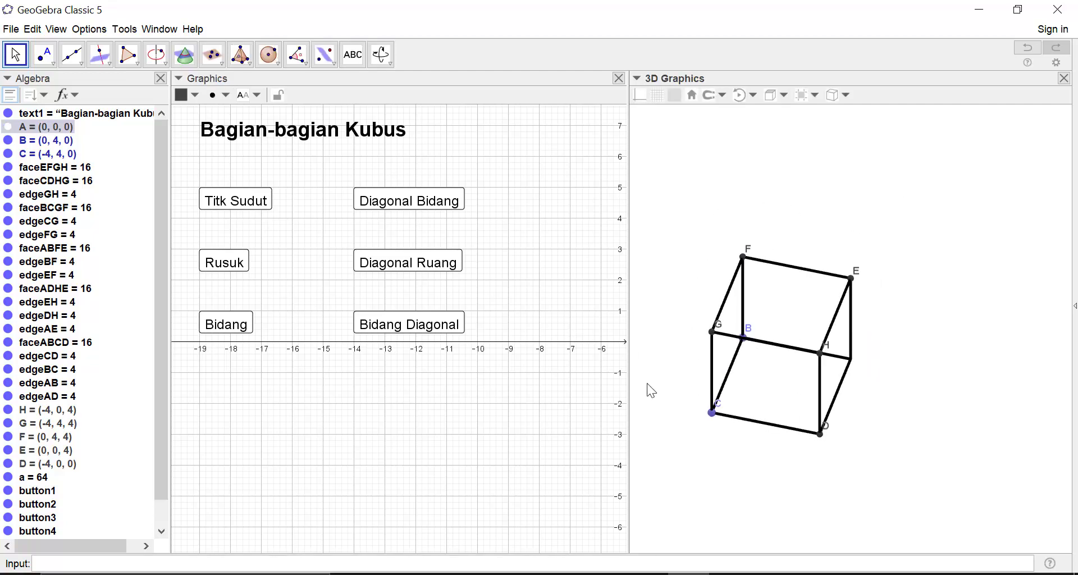
click(8, 126)
- Color vertices A and B of the cube red
click(191, 96)
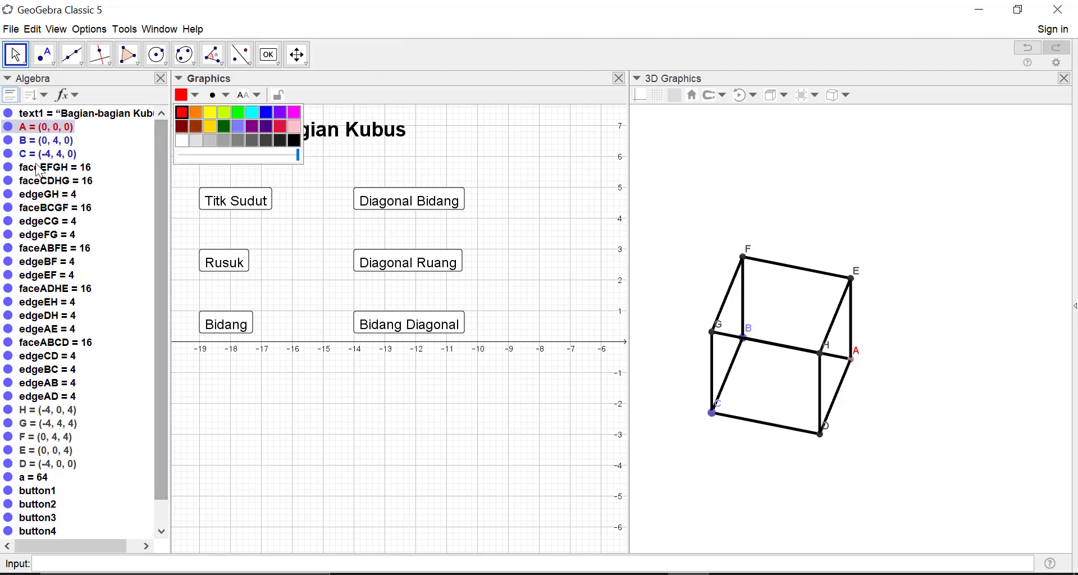
click(15, 142)
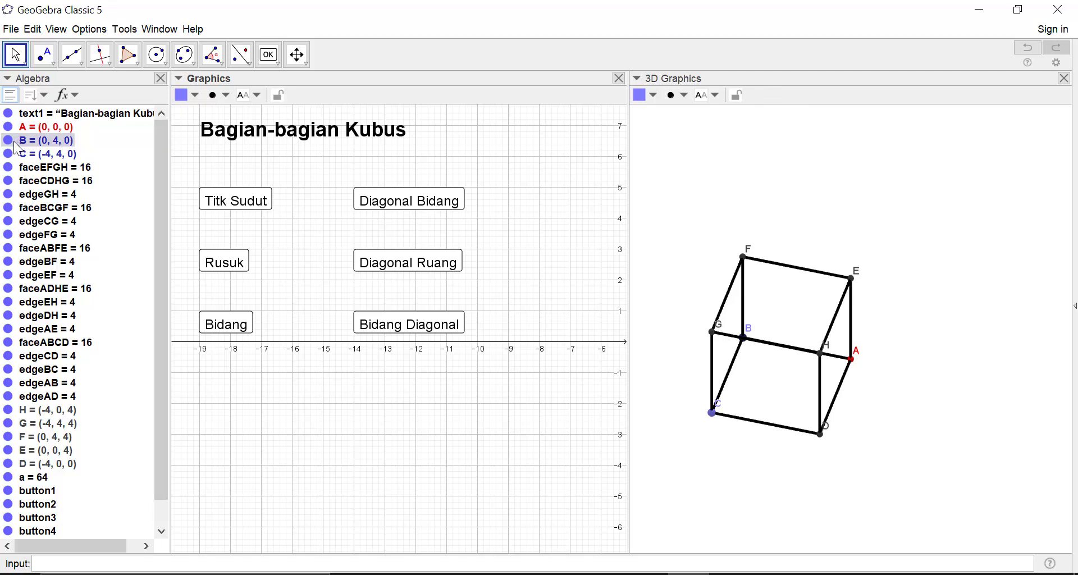
click(189, 96)
click(181, 112)
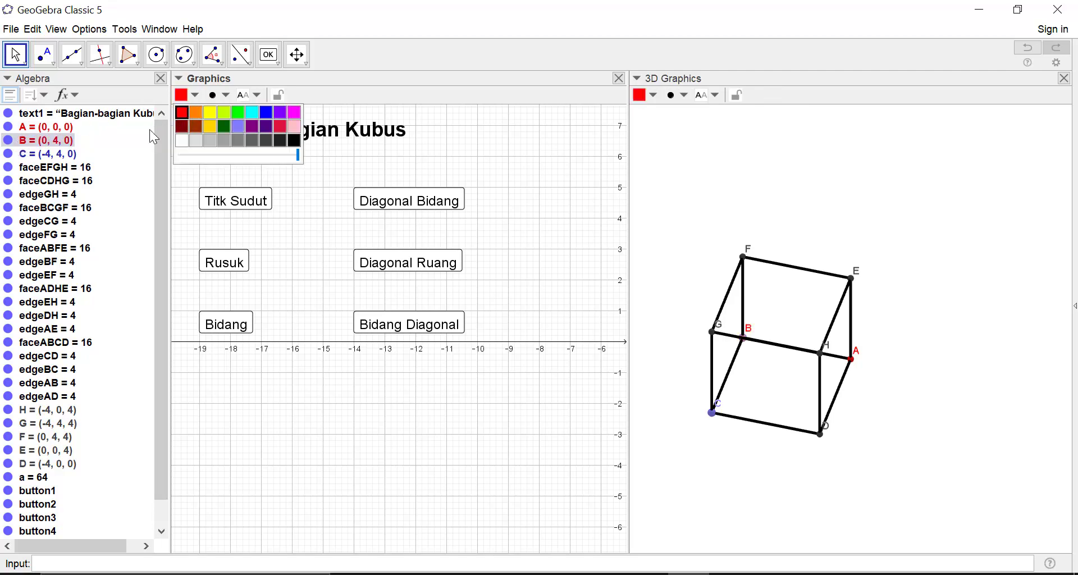
- Color vertex C of the cube red and reduce its point size
click(26, 156)
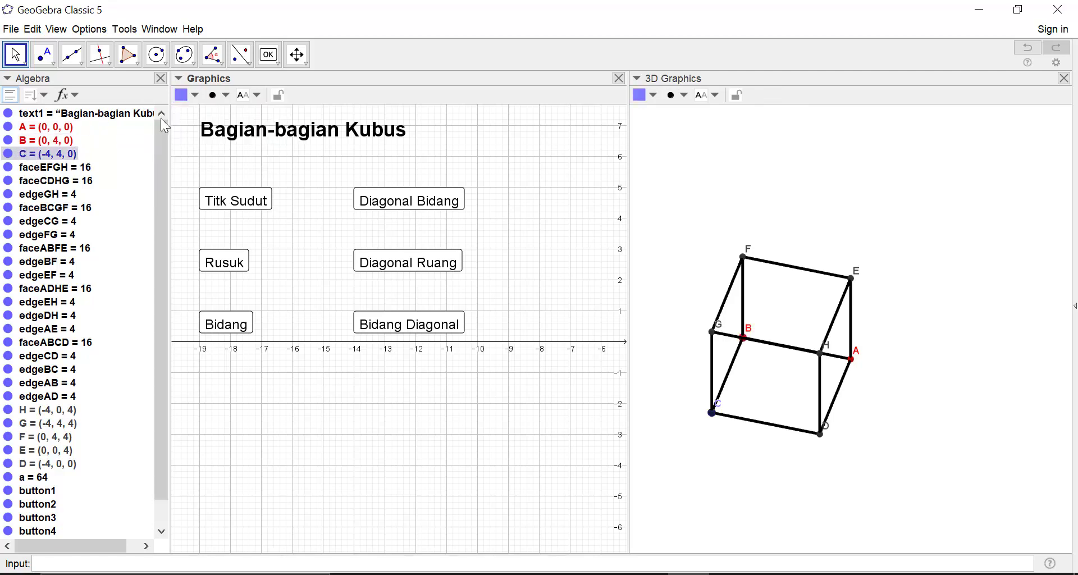
click(194, 96)
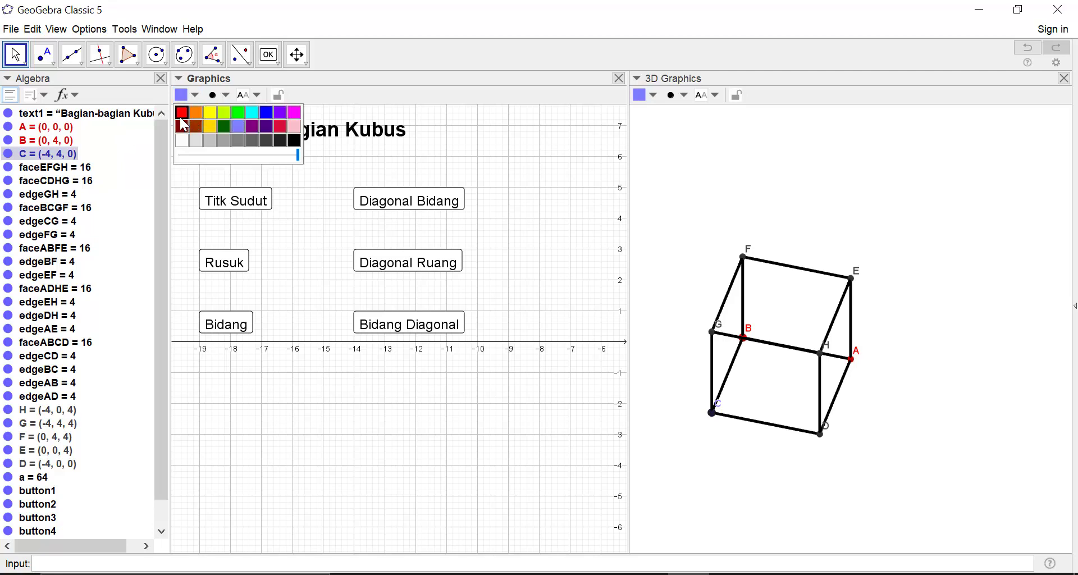
click(182, 112)
click(219, 96)
mouse_move(250, 141)
mouse_down()
mouse_move(294, 143)
mouse_move(241, 149)
mouse_up()
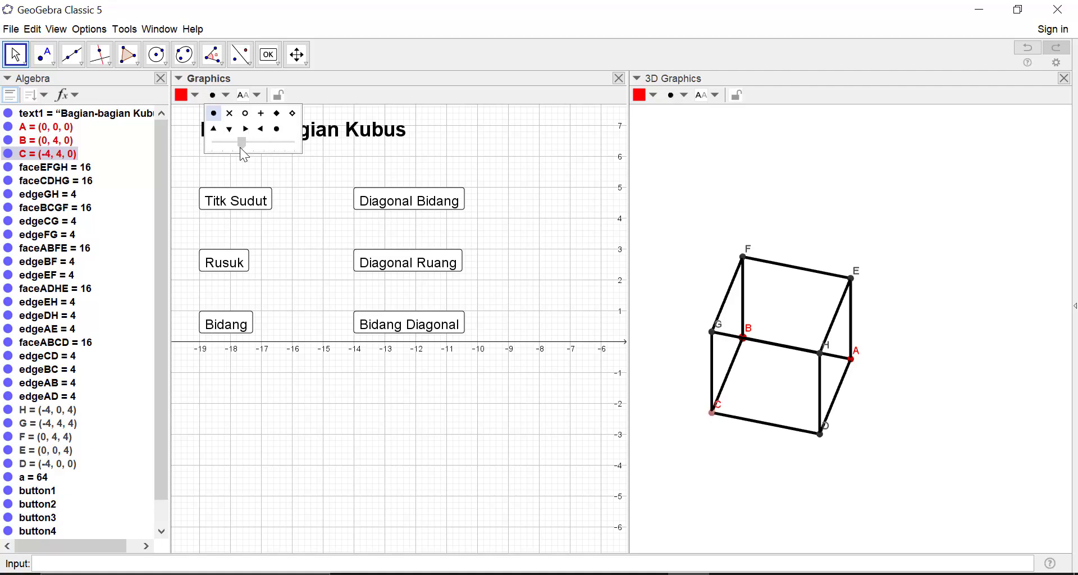
- Color vertices H and G of the cube red
scroll(36, 465, down, 2)
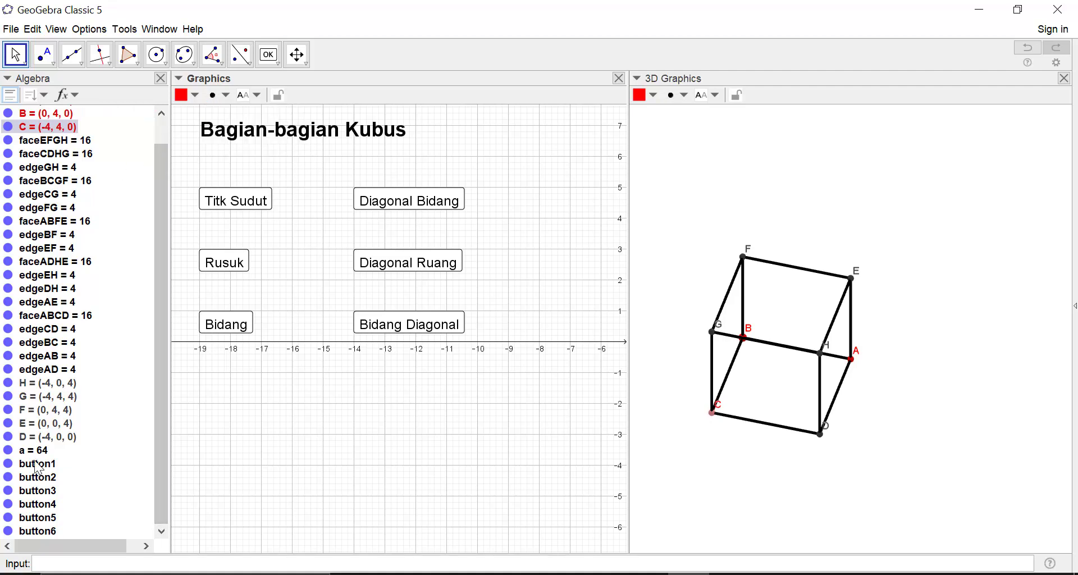
click(41, 383)
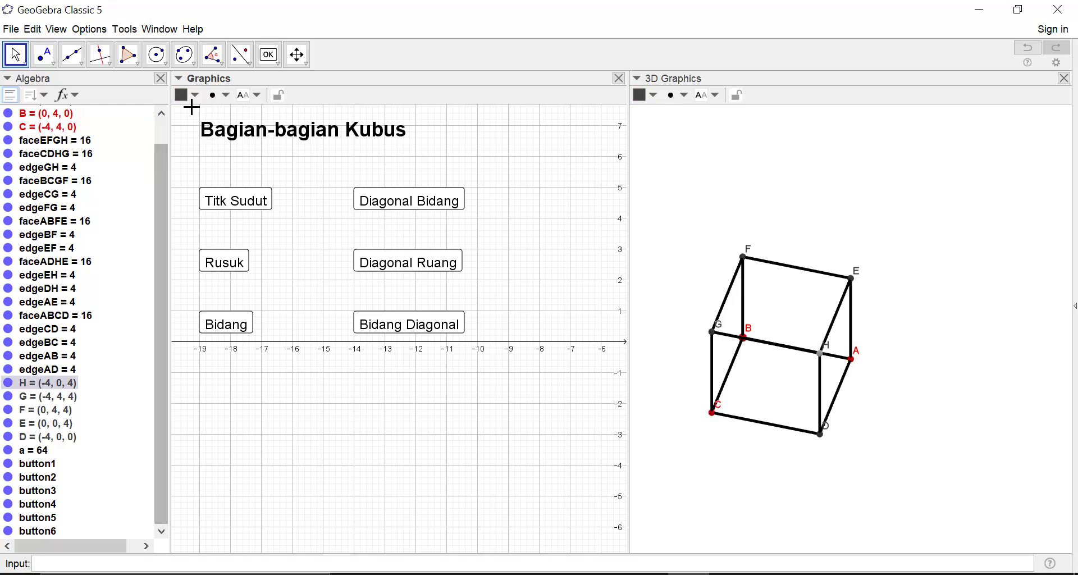
click(49, 396)
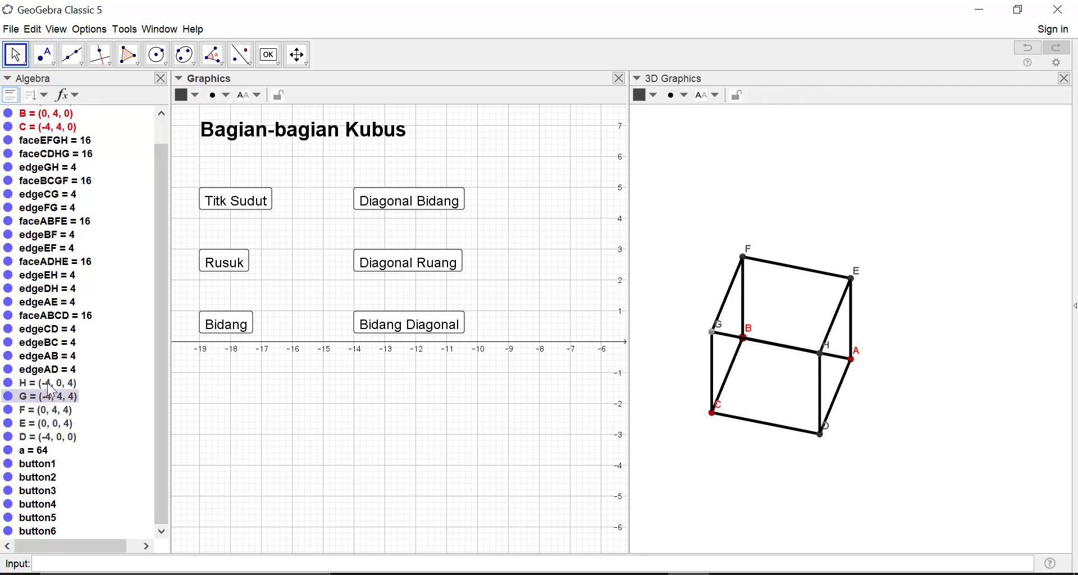
click(47, 383)
click(181, 96)
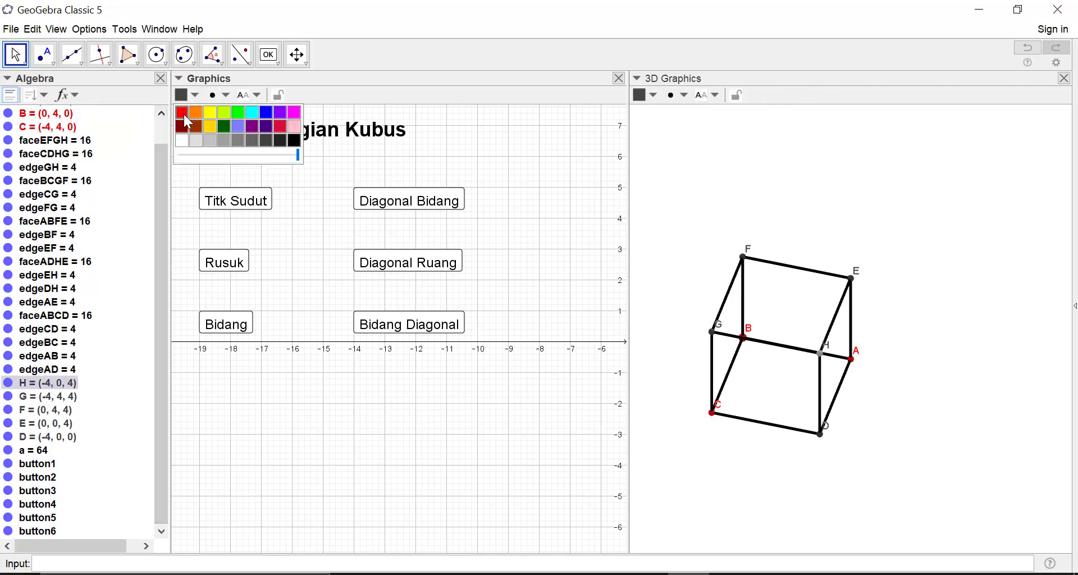
click(182, 113)
click(49, 396)
click(193, 95)
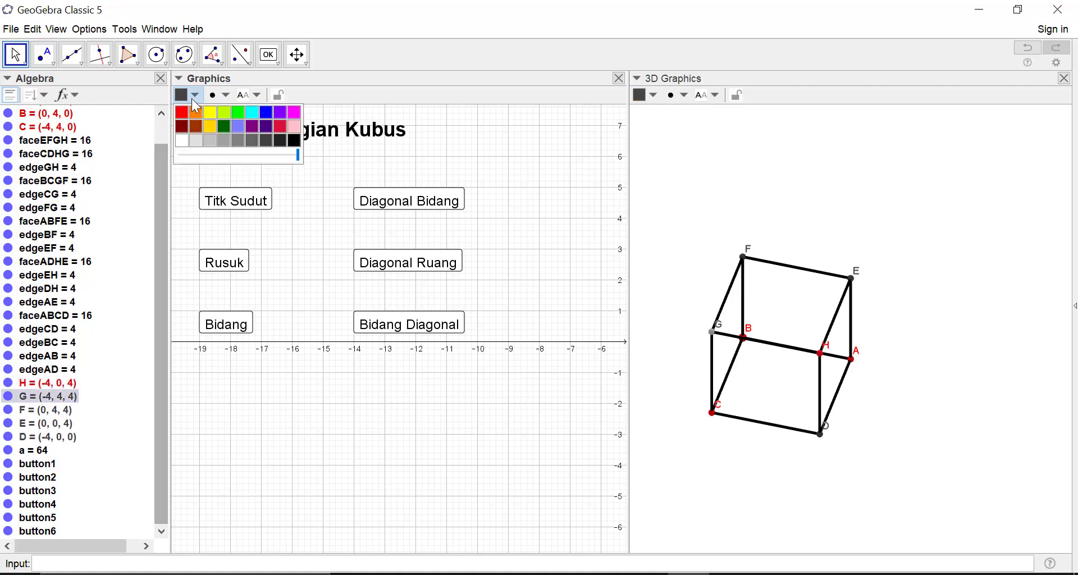
click(182, 111)
- Color vertices F, E and D of the cube red
click(44, 410)
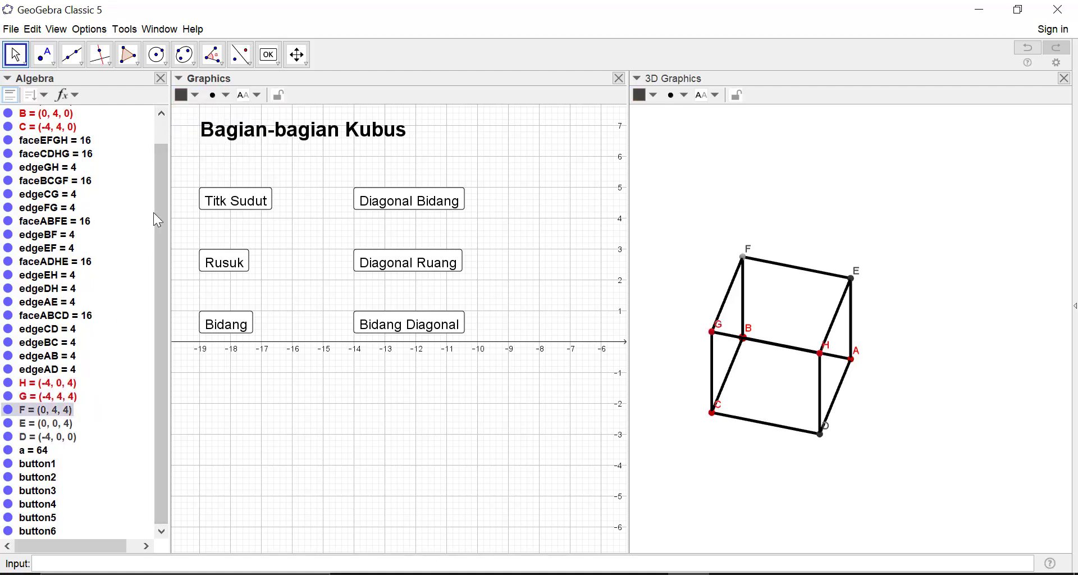
click(187, 97)
click(182, 112)
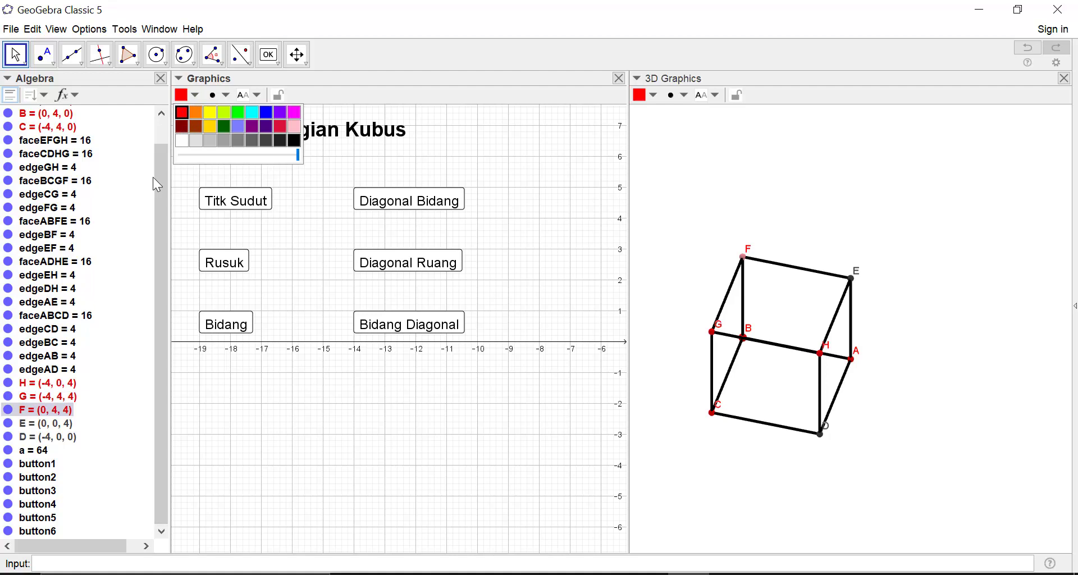
click(63, 424)
click(194, 96)
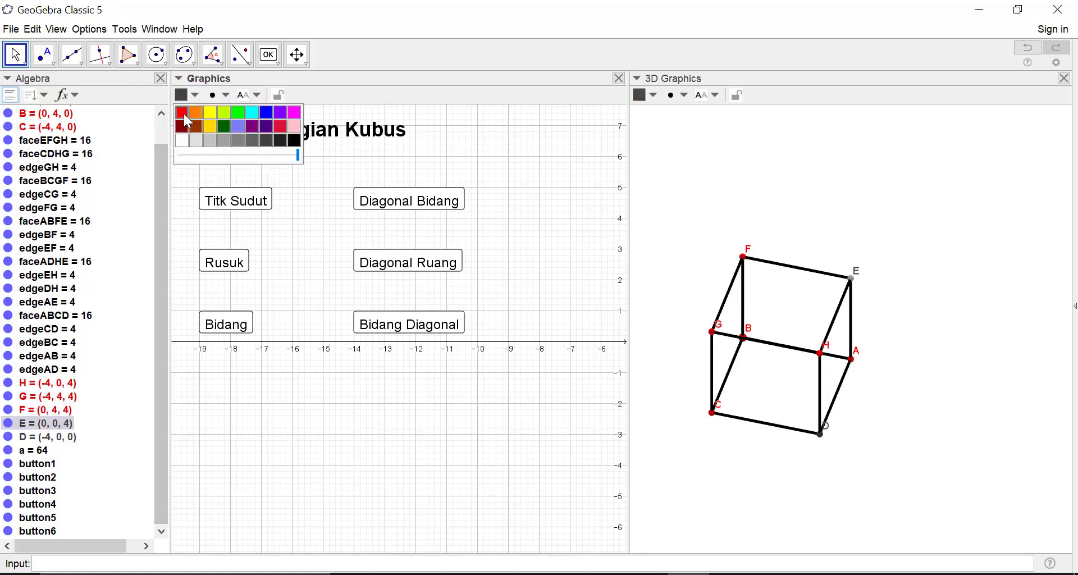
click(183, 112)
click(65, 438)
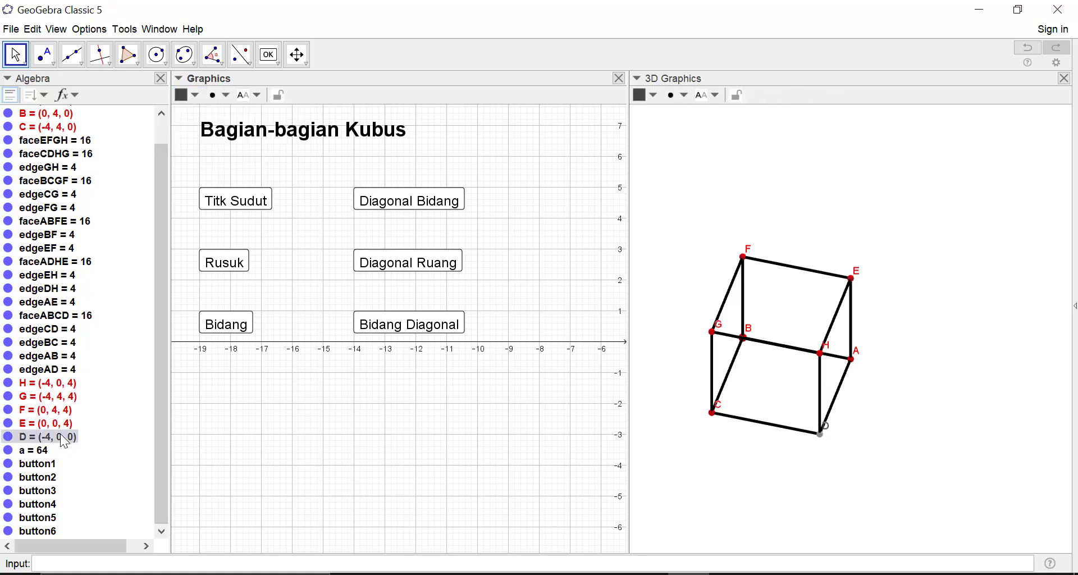
click(188, 95)
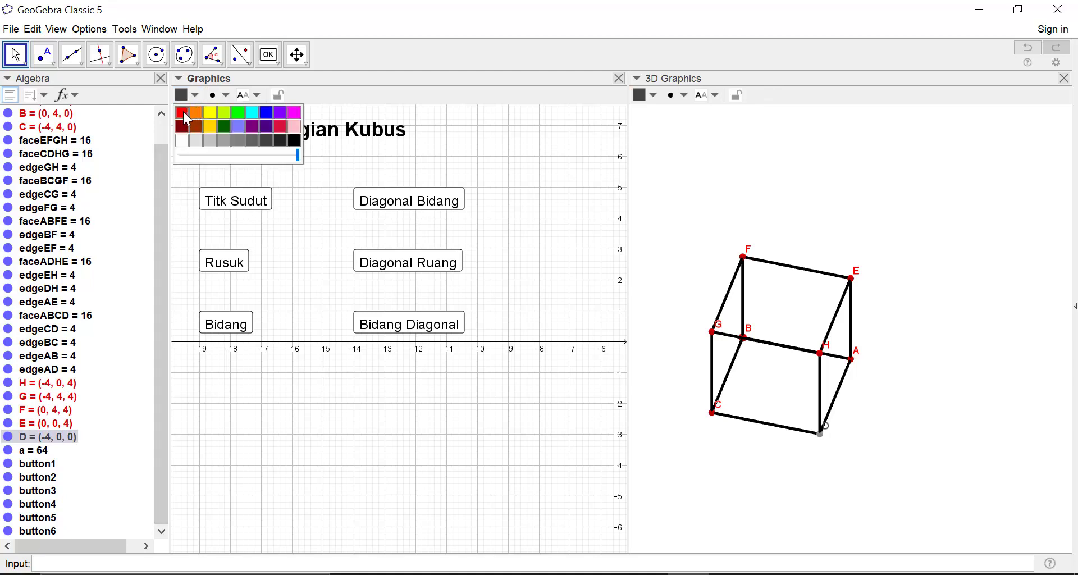
click(183, 111)
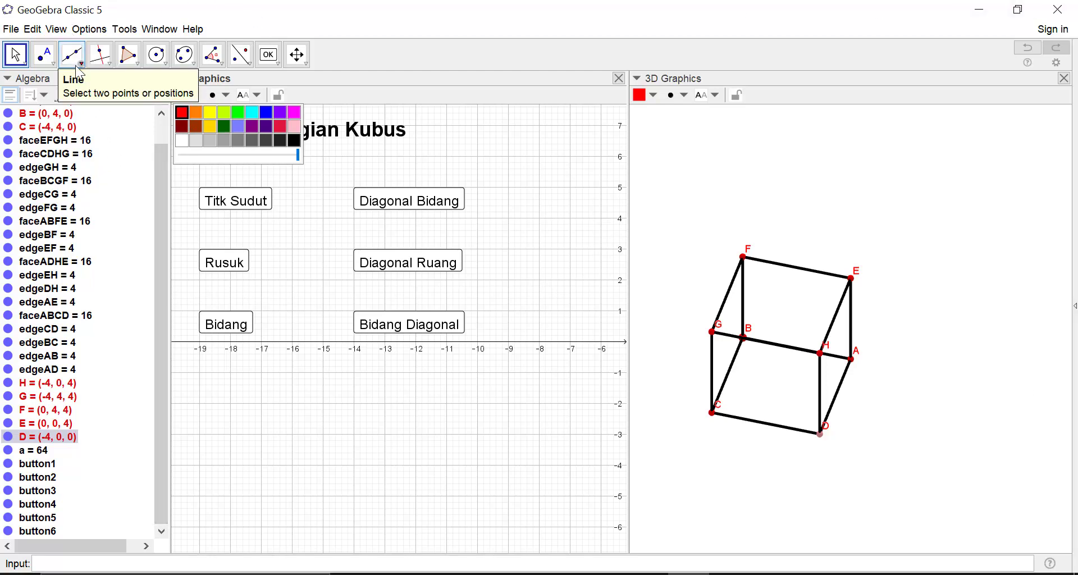
- Draw segments GH, HE, EF and FG along the edges of the cube's upper face with the Segment tool
click(81, 62)
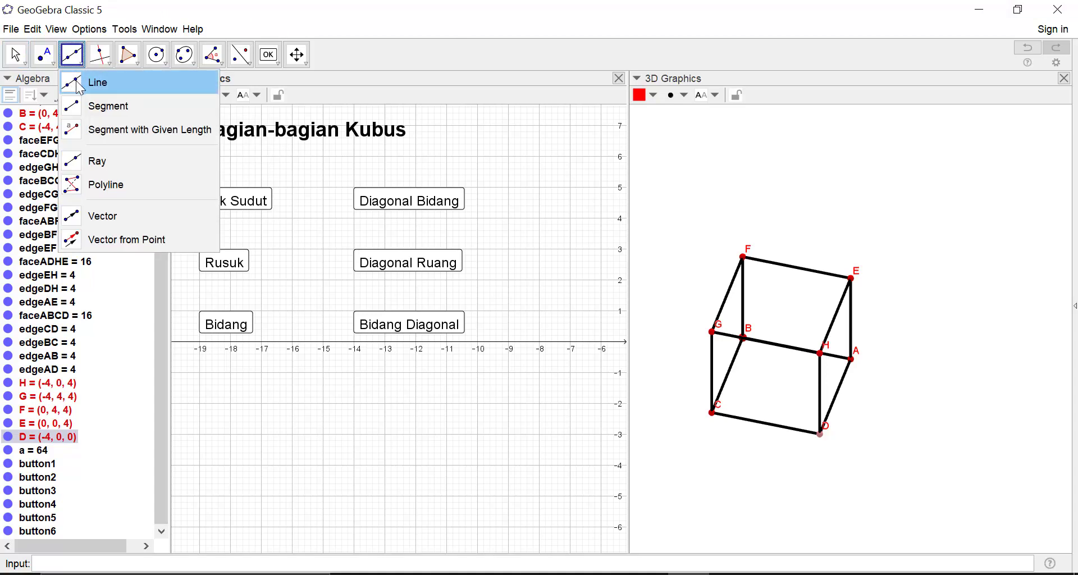
click(107, 108)
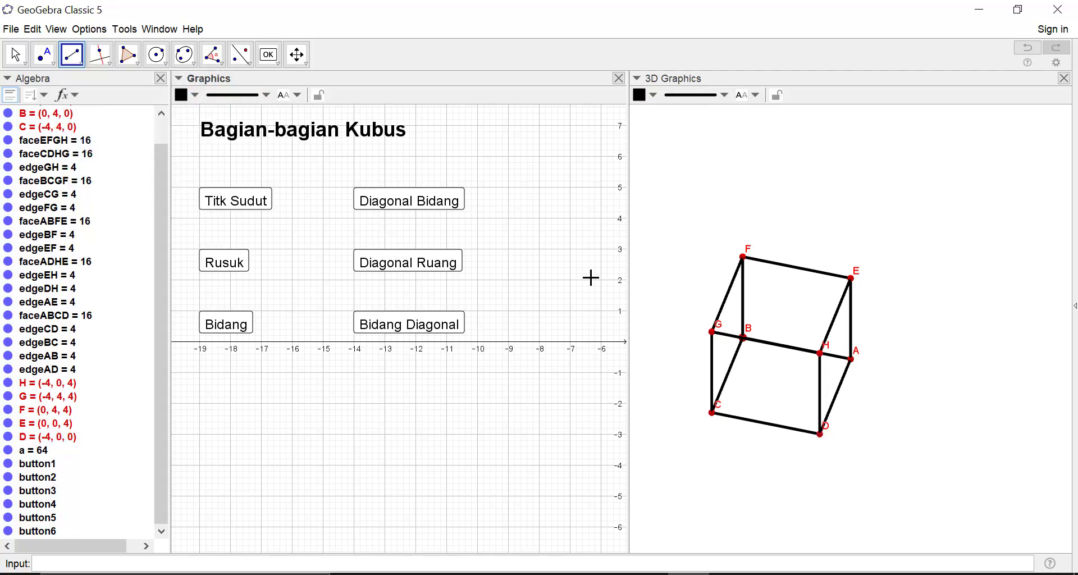
click(712, 332)
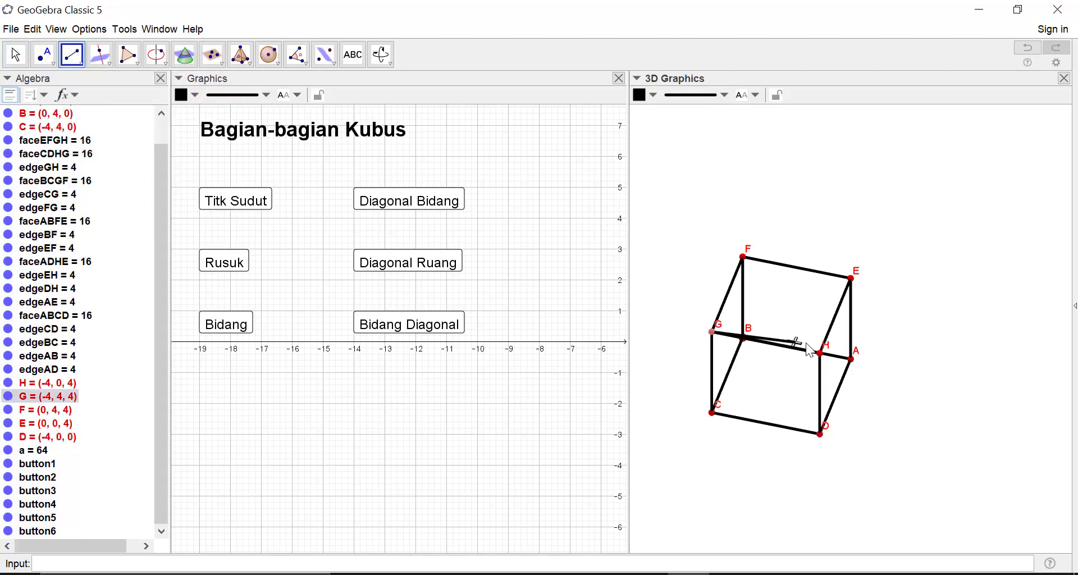
click(821, 354)
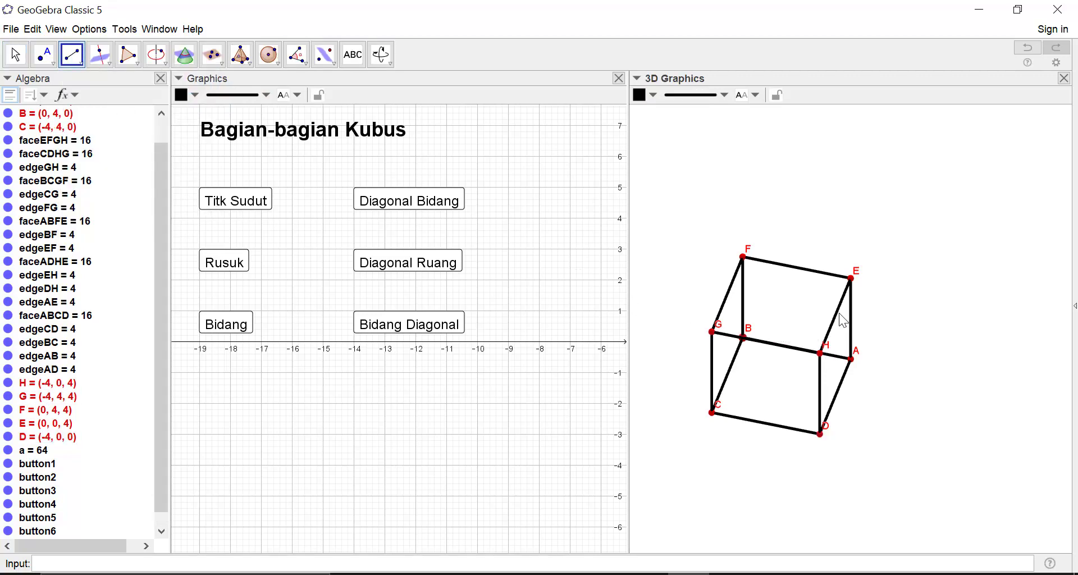
click(852, 279)
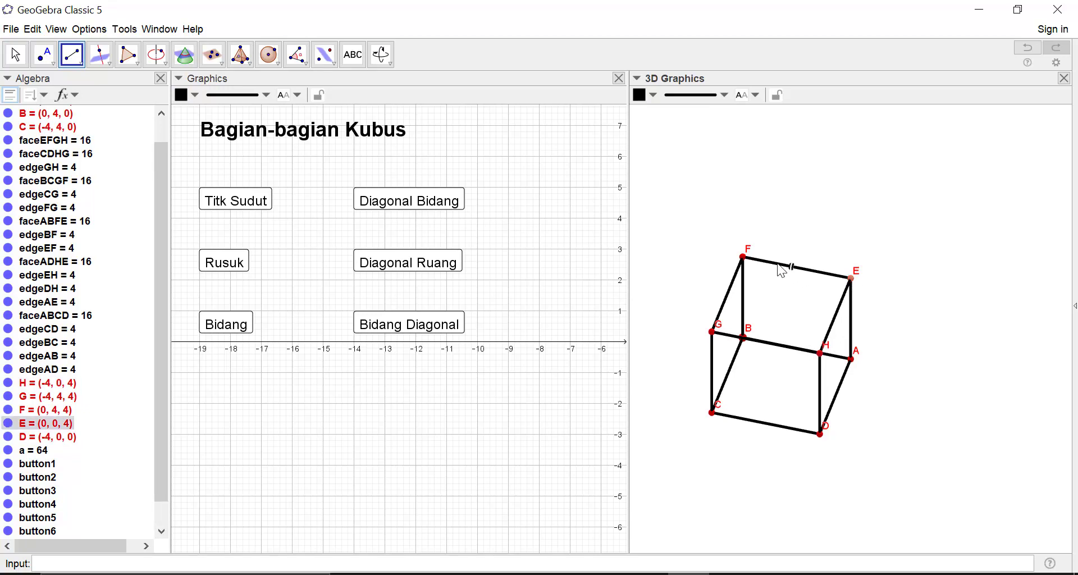
click(743, 257)
click(713, 332)
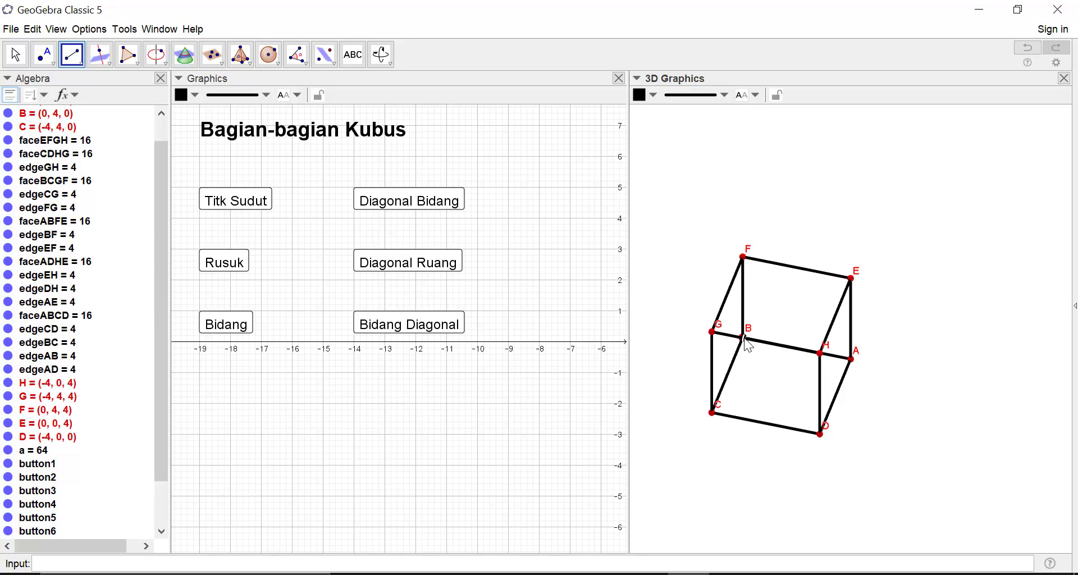
click(745, 338)
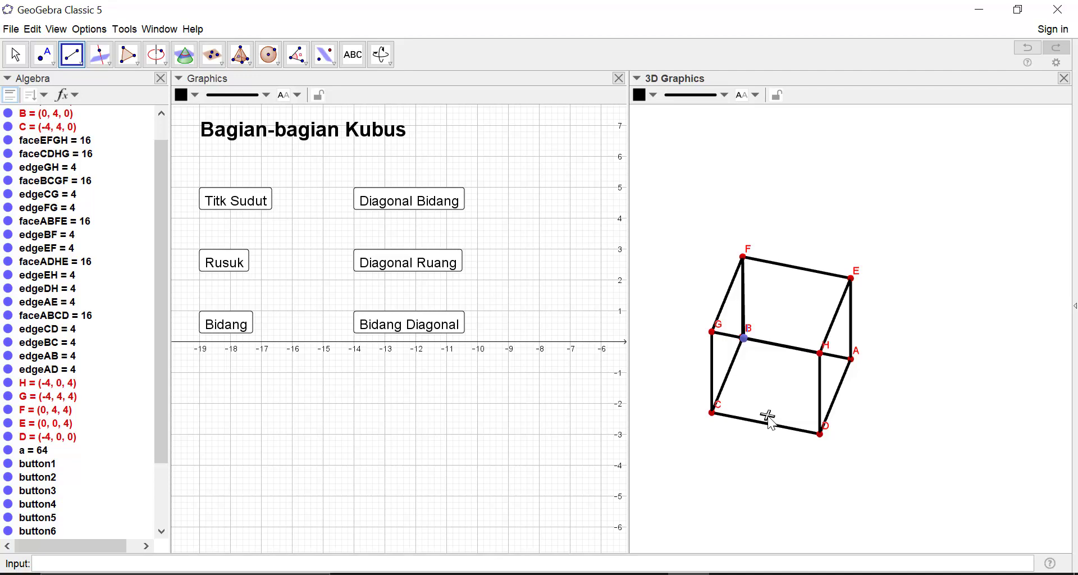
click(1028, 48)
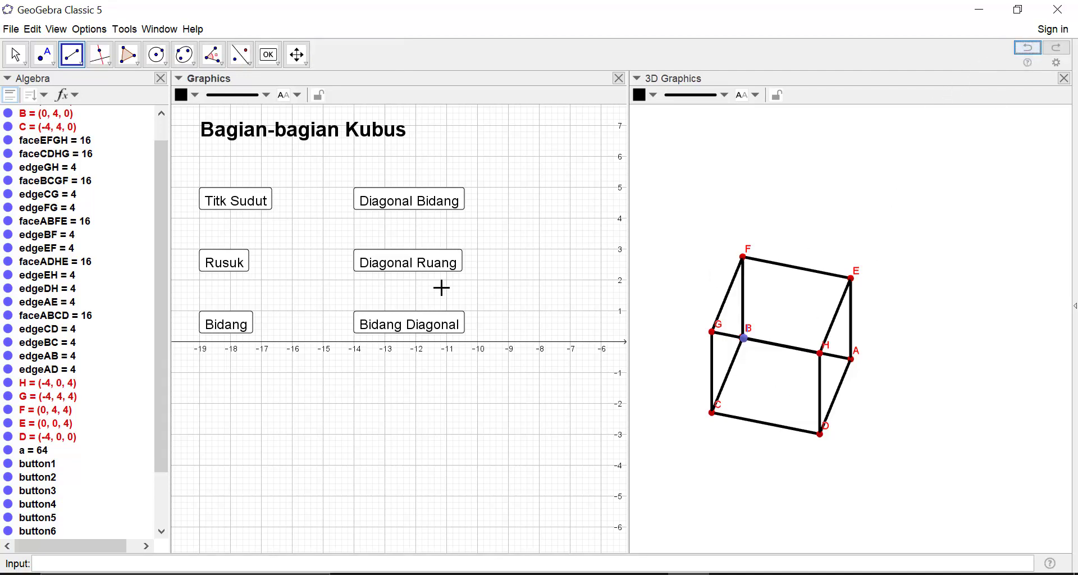
drag(160, 360, 155, 441)
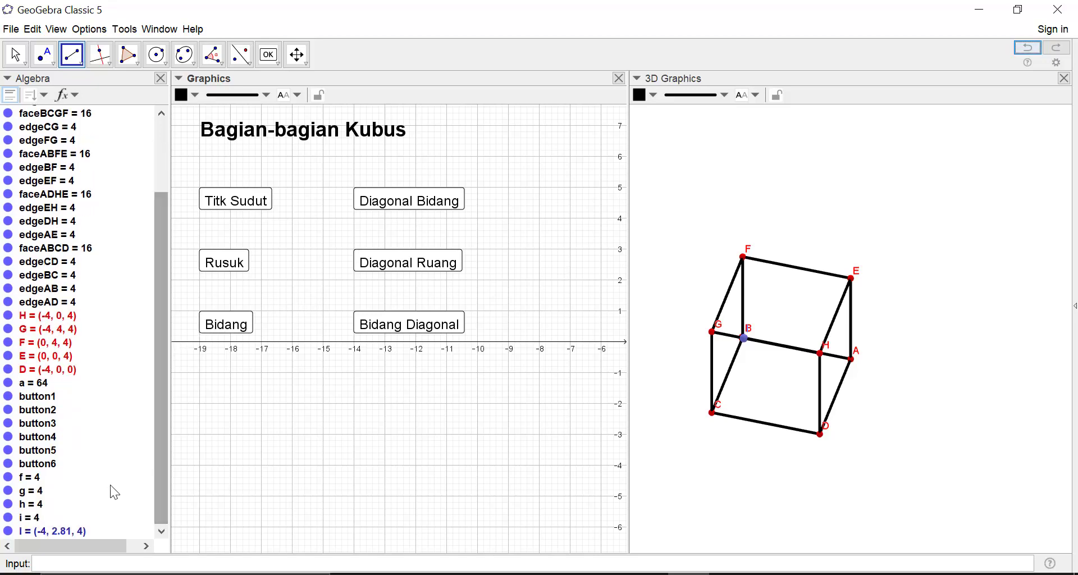
right_click(67, 533)
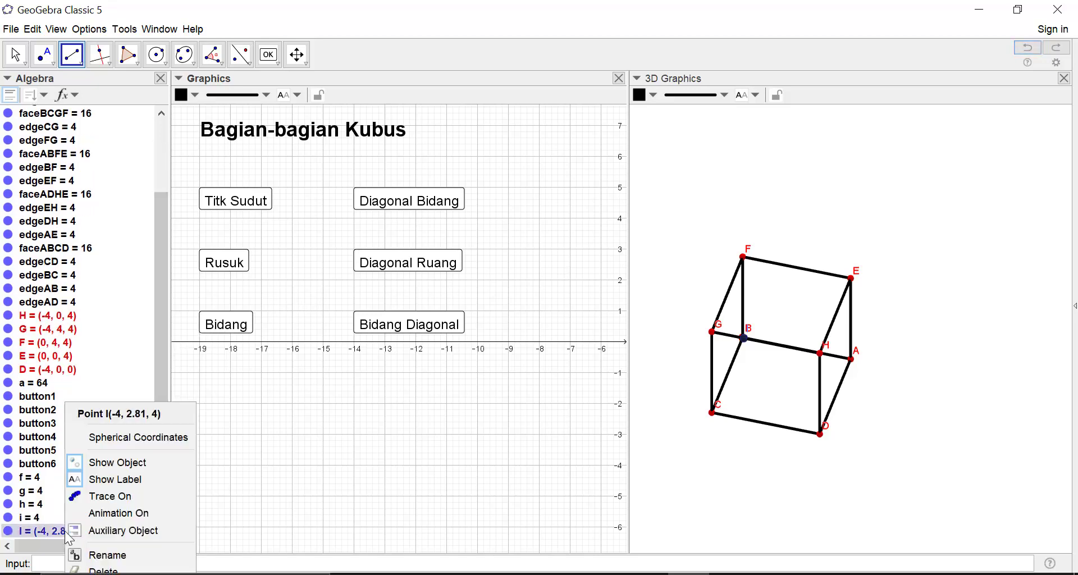
click(100, 569)
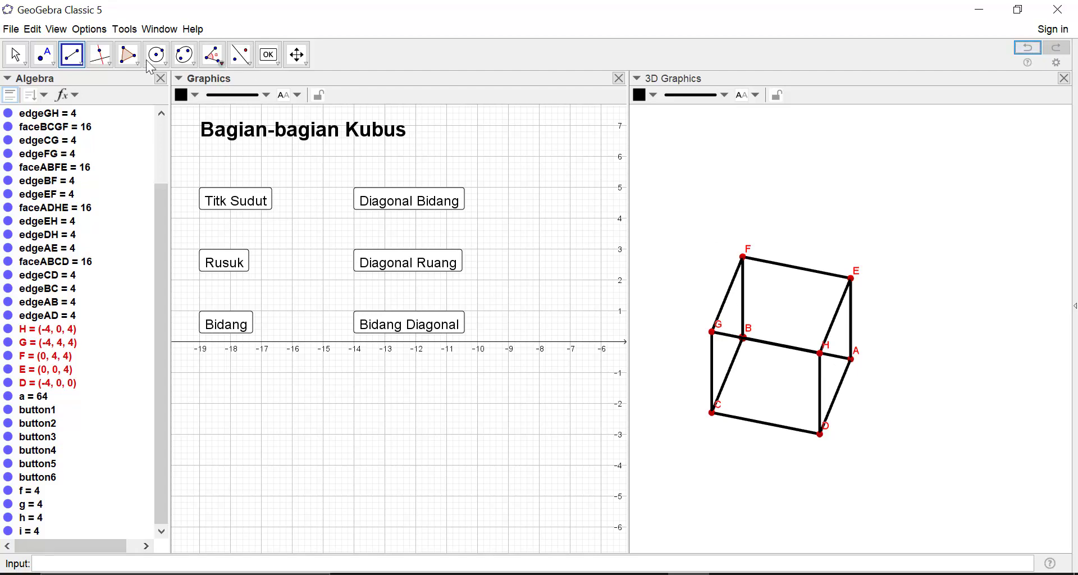
- Draw segments FB, EA, HD and GC along the four vertical edges of the cube
click(15, 55)
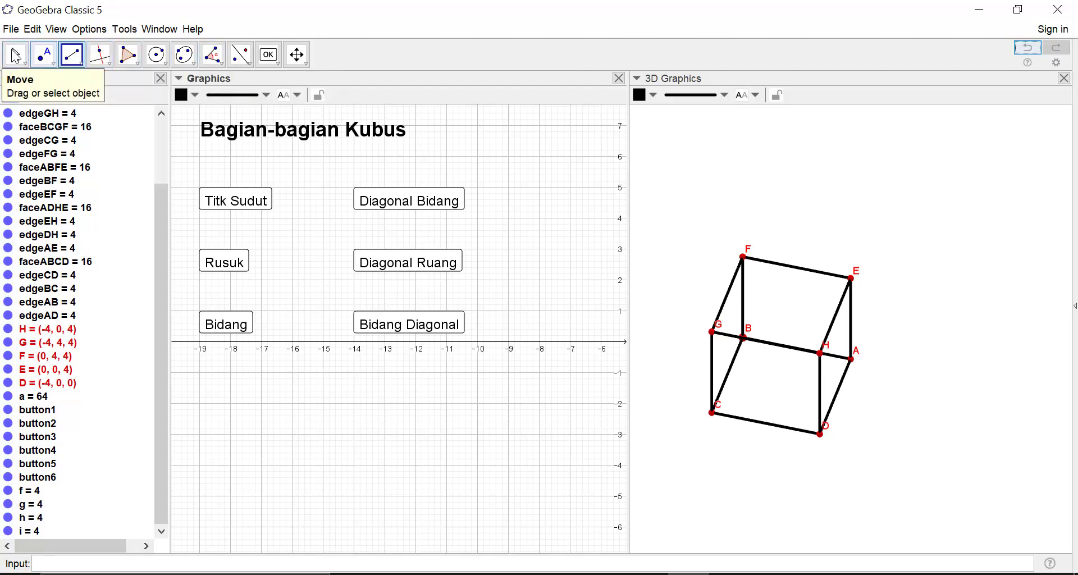
click(768, 449)
drag(768, 449, 764, 452)
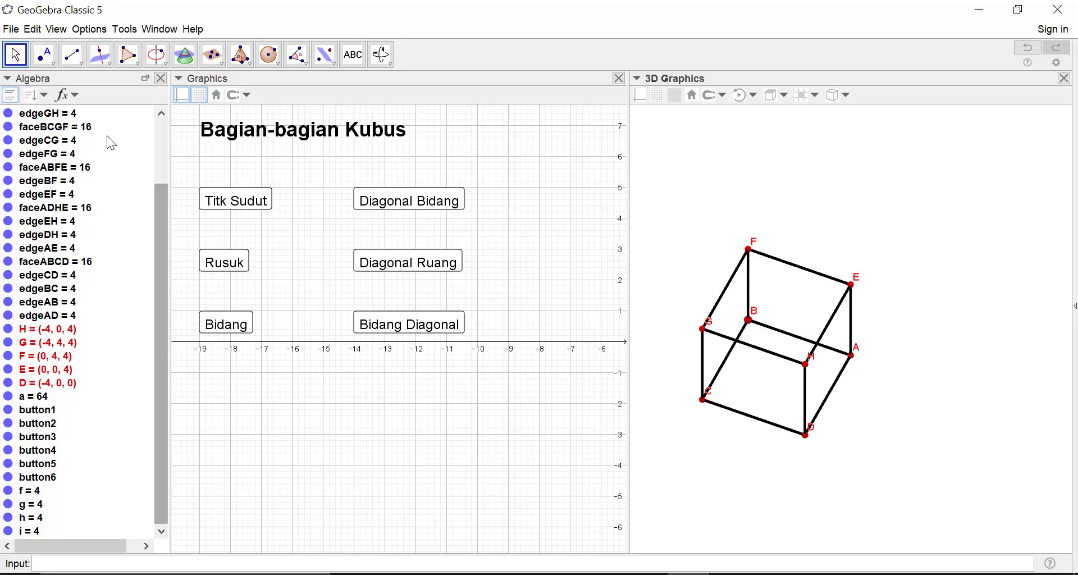
click(77, 62)
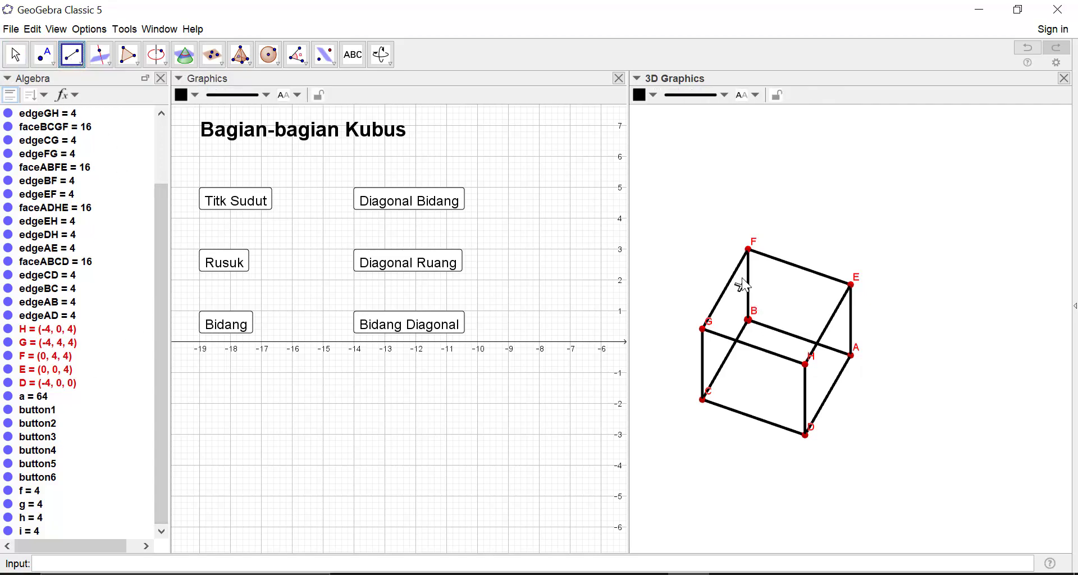
click(748, 249)
click(749, 320)
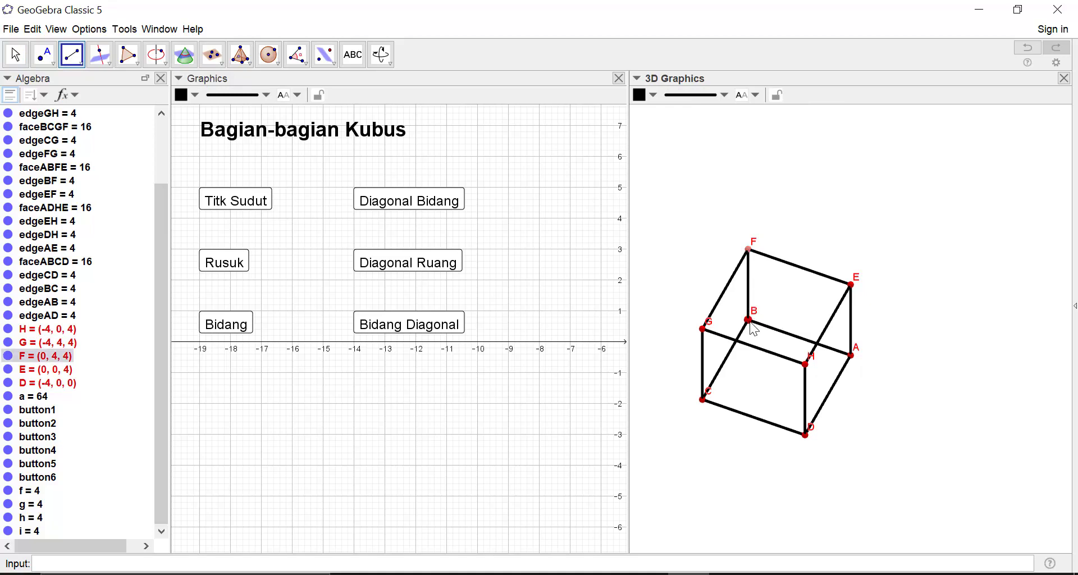
click(853, 287)
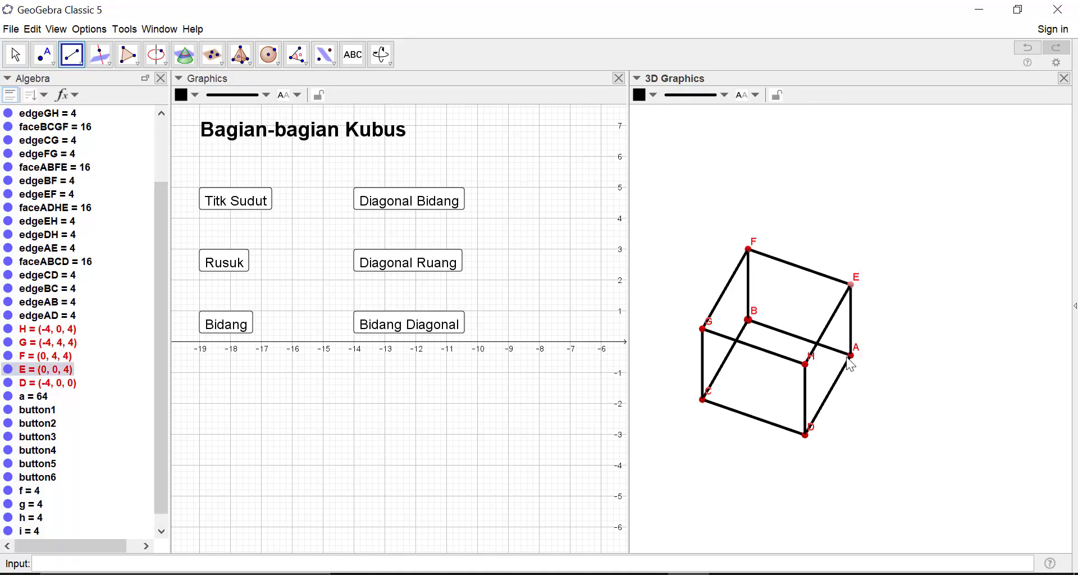
click(852, 356)
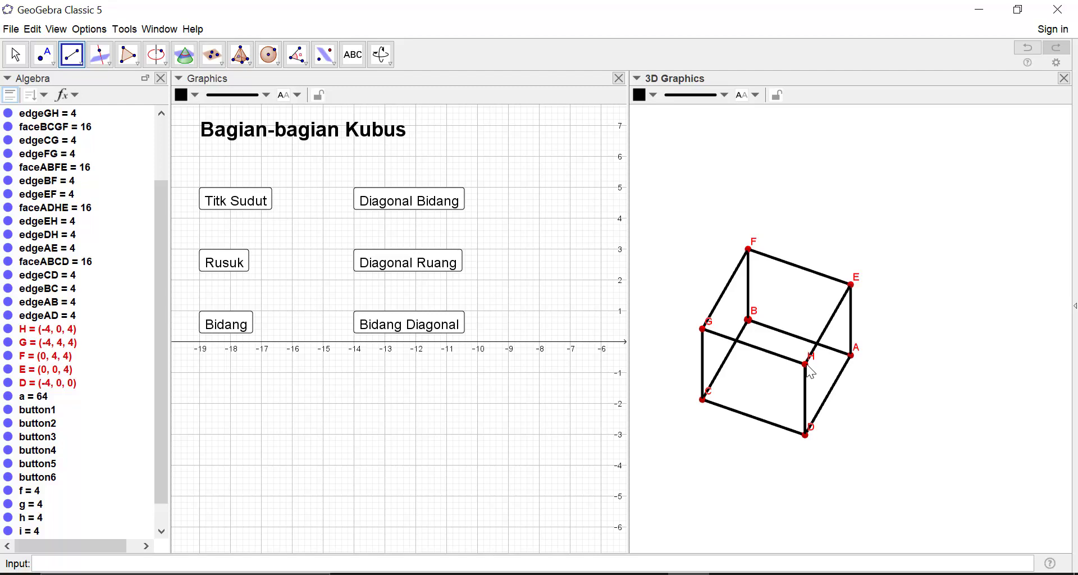
click(806, 365)
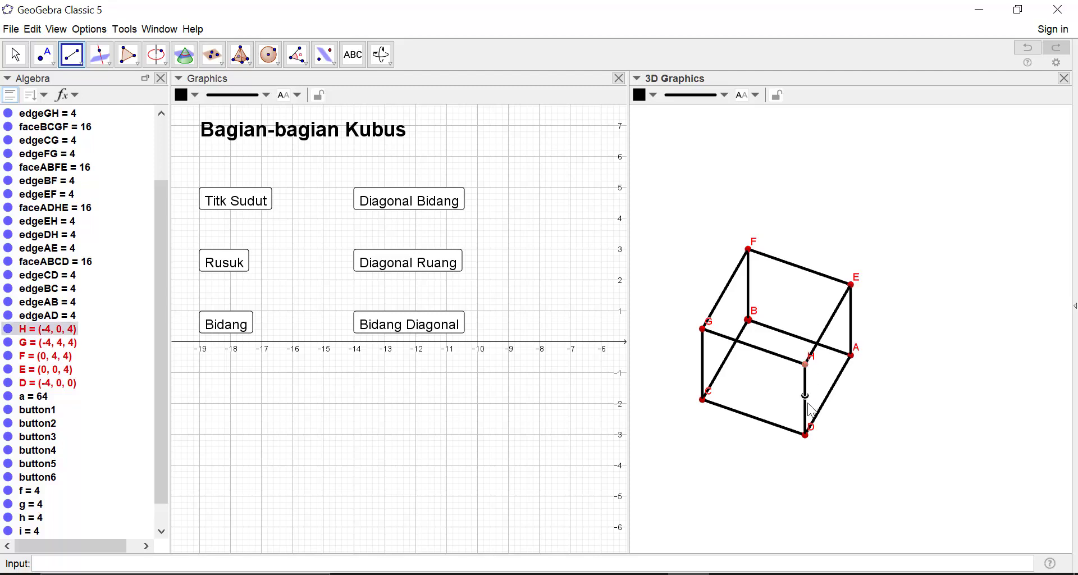
click(806, 436)
click(702, 329)
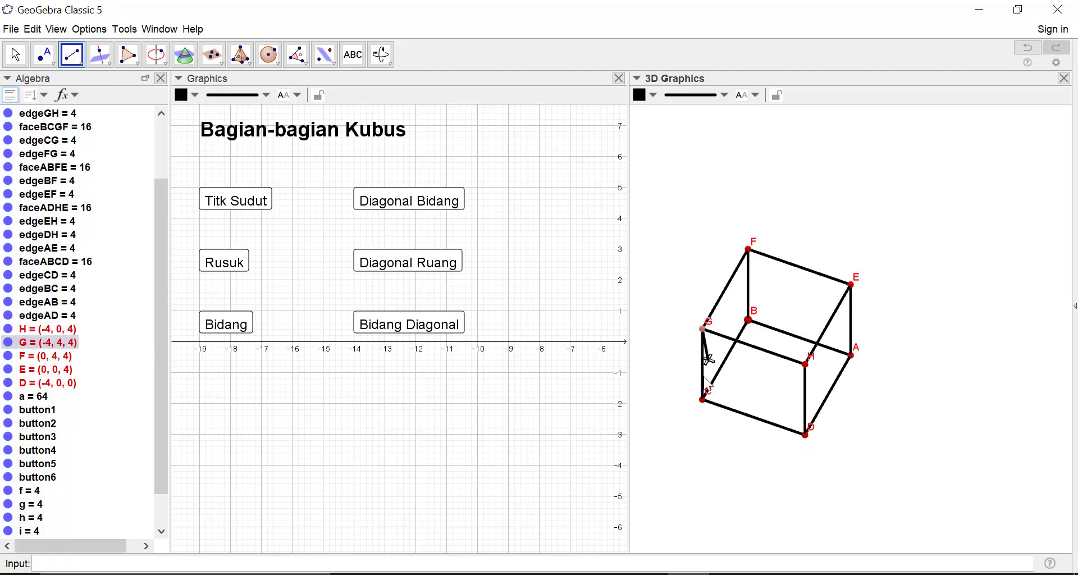
click(703, 400)
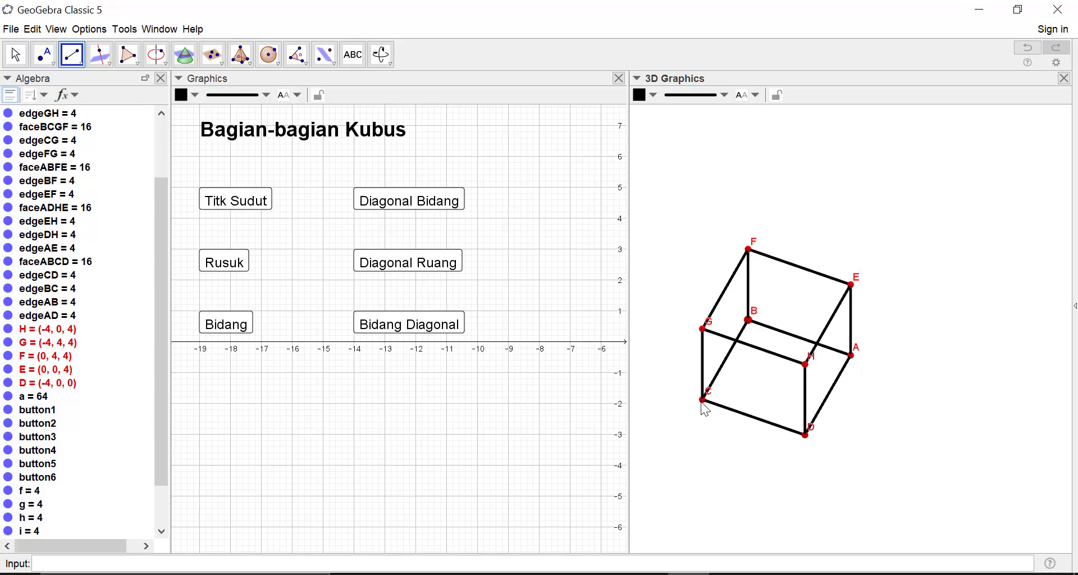
- Draw segments BA, AD, DC and CB along the edges of the cube's base
click(747, 321)
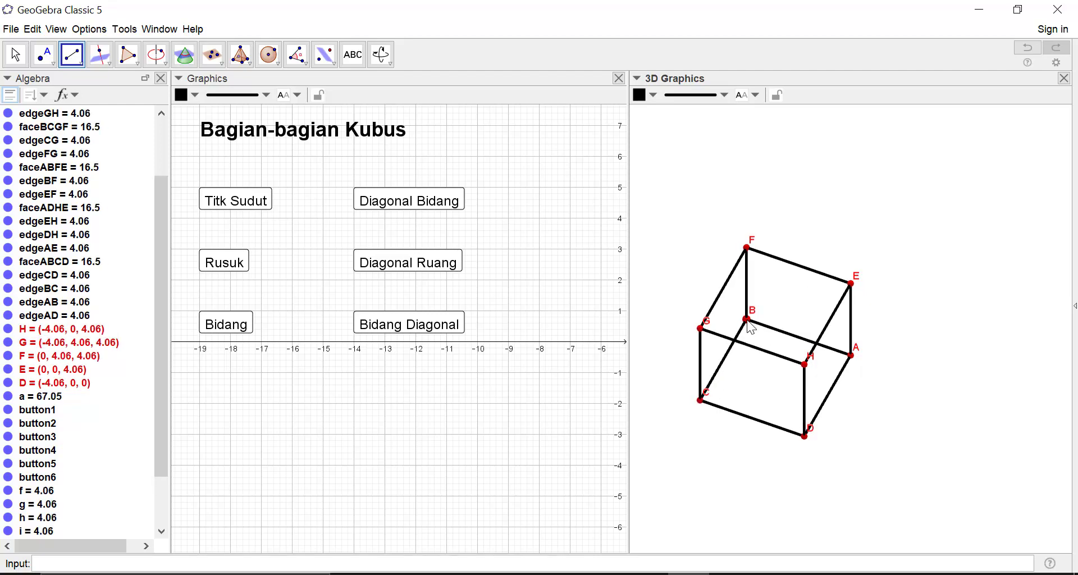
click(748, 321)
click(852, 357)
click(805, 437)
click(701, 401)
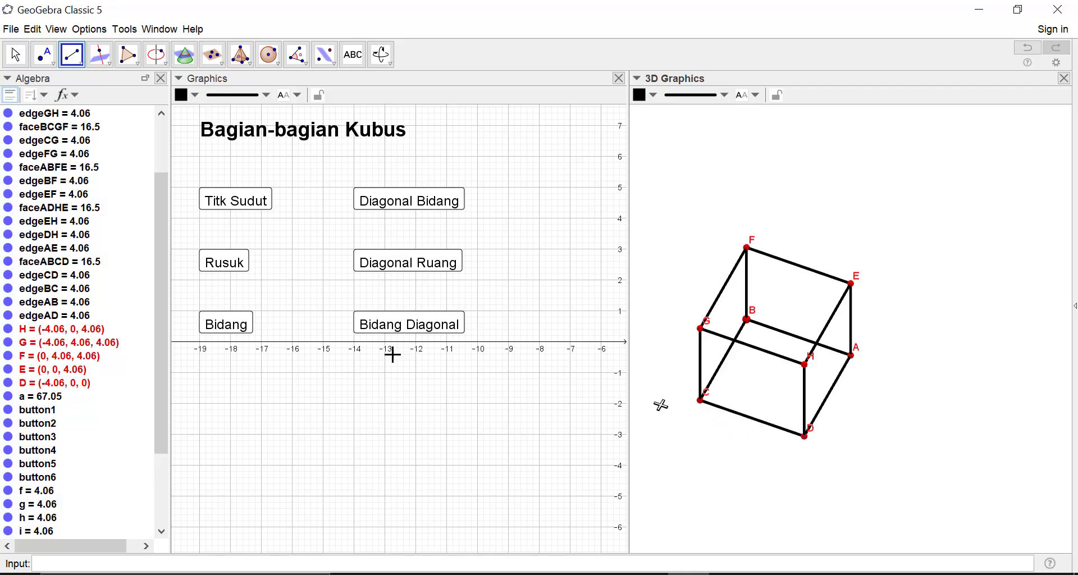
- Select all twelve newly drawn edge segments, f through r, and color them red
drag(163, 342, 163, 404)
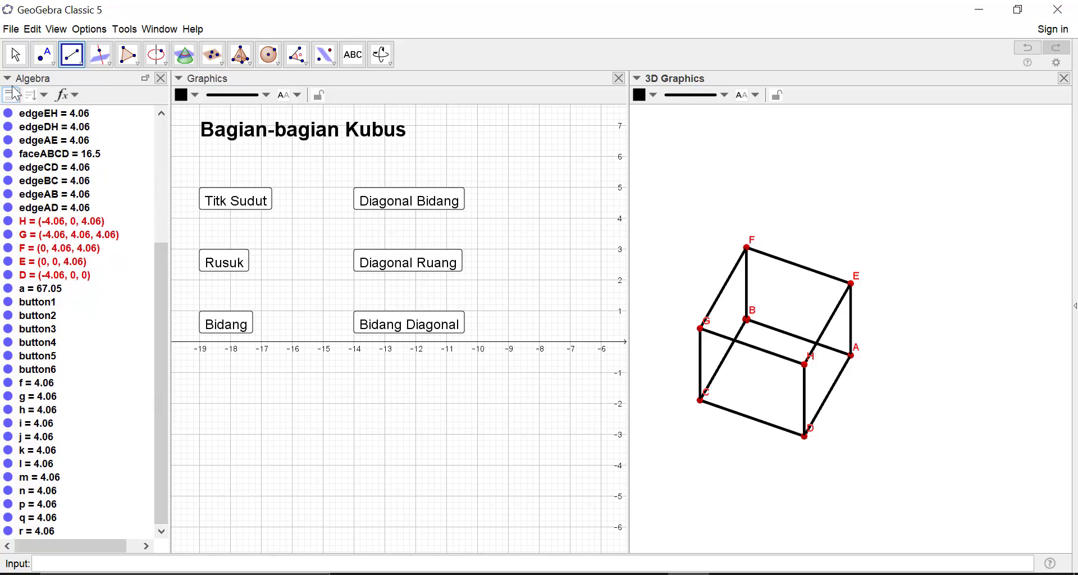
key(Escape)
click(29, 384)
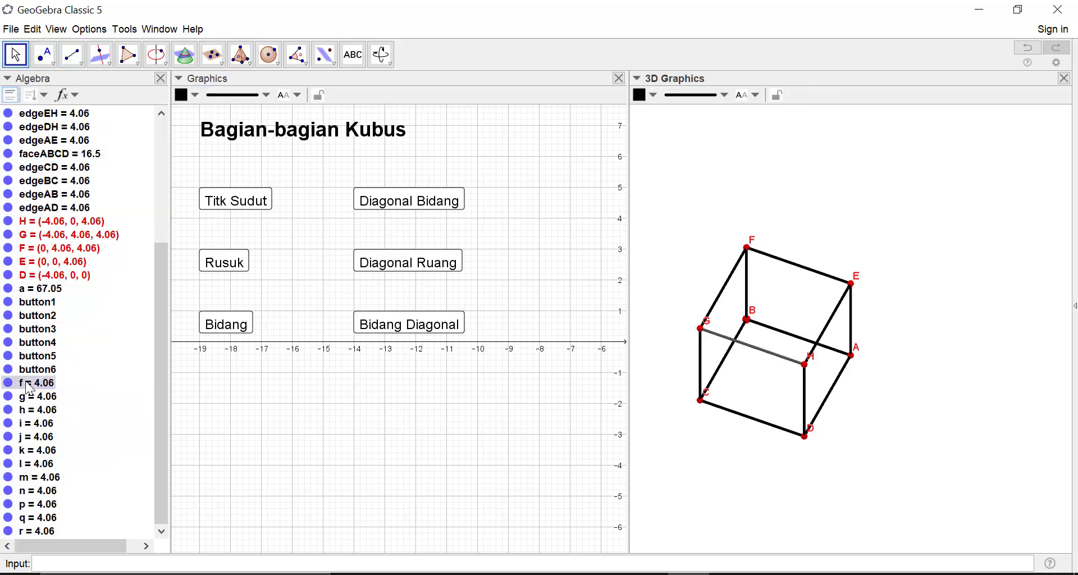
shift+click(34, 531)
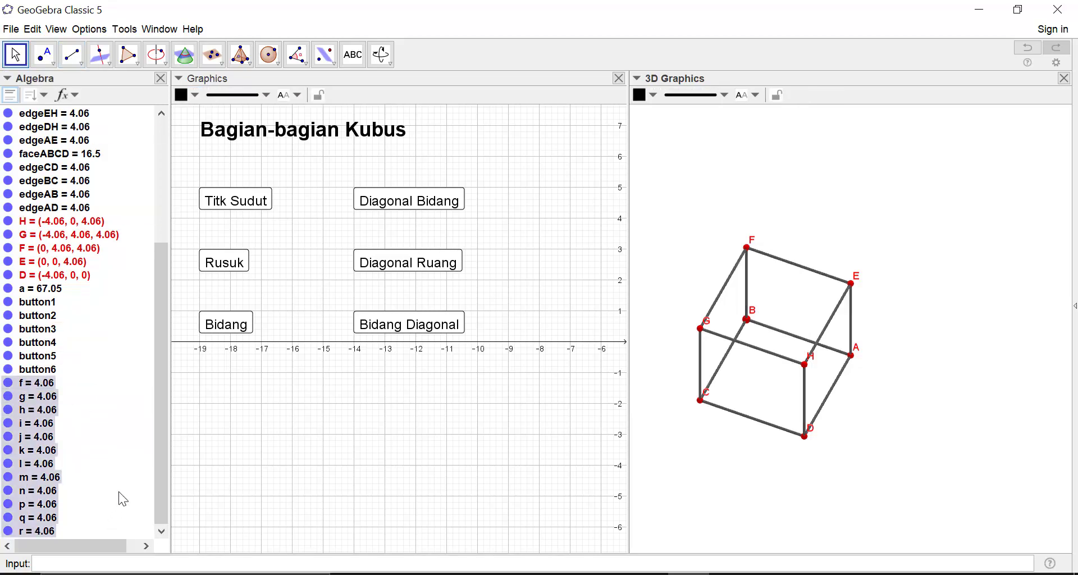
click(196, 94)
click(182, 114)
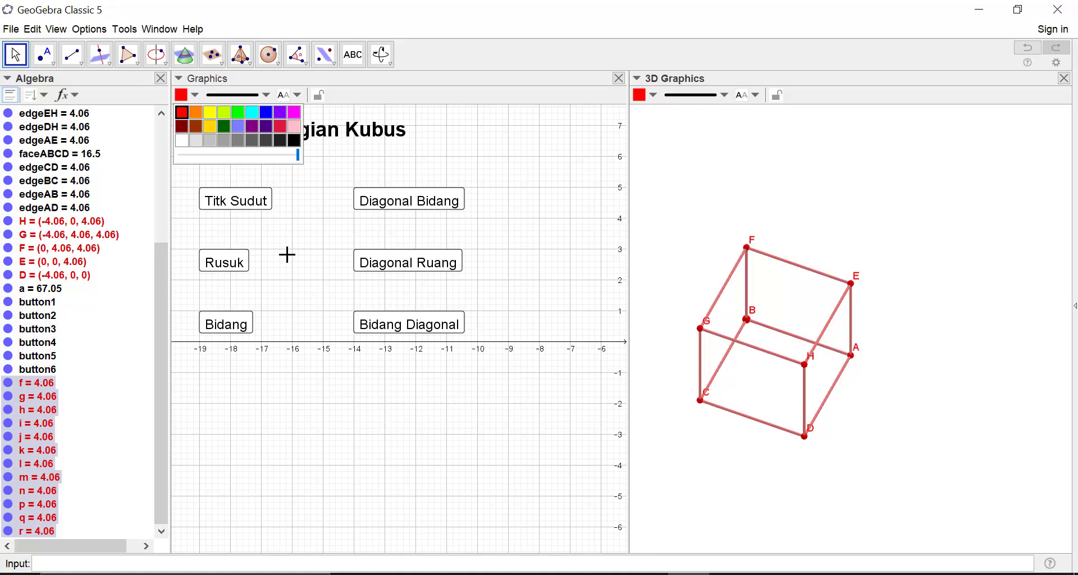
click(13, 56)
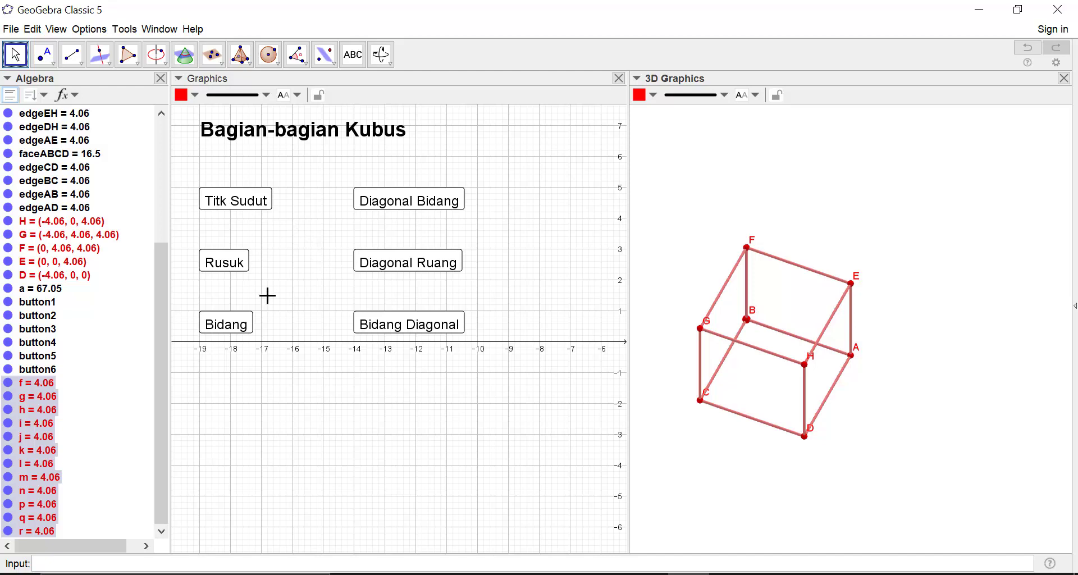
- Draw a polygon through vertices G, H, D and C over the cube's face with the Polygon tool
click(138, 63)
click(140, 67)
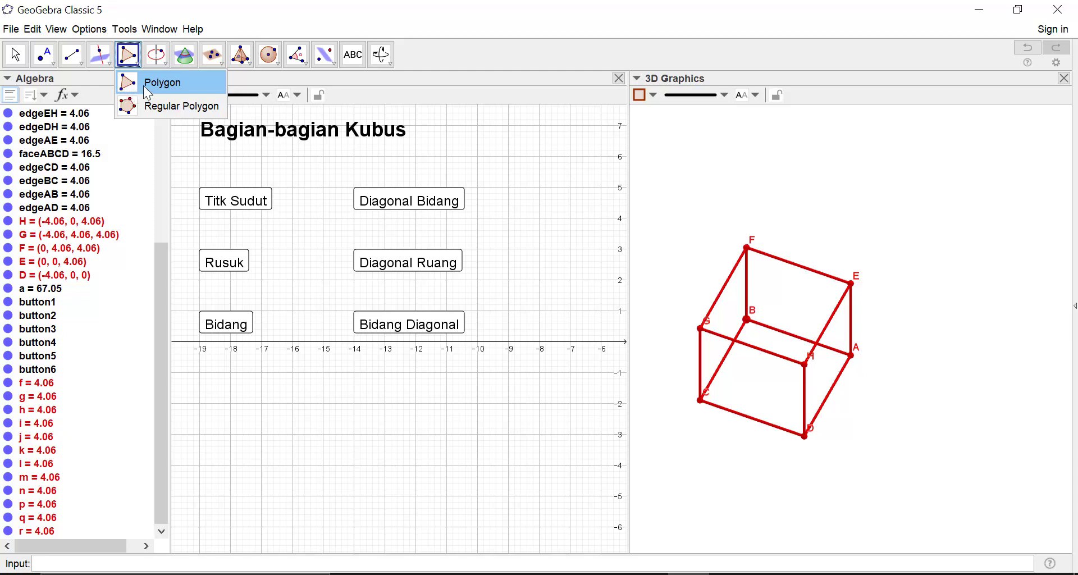
click(144, 87)
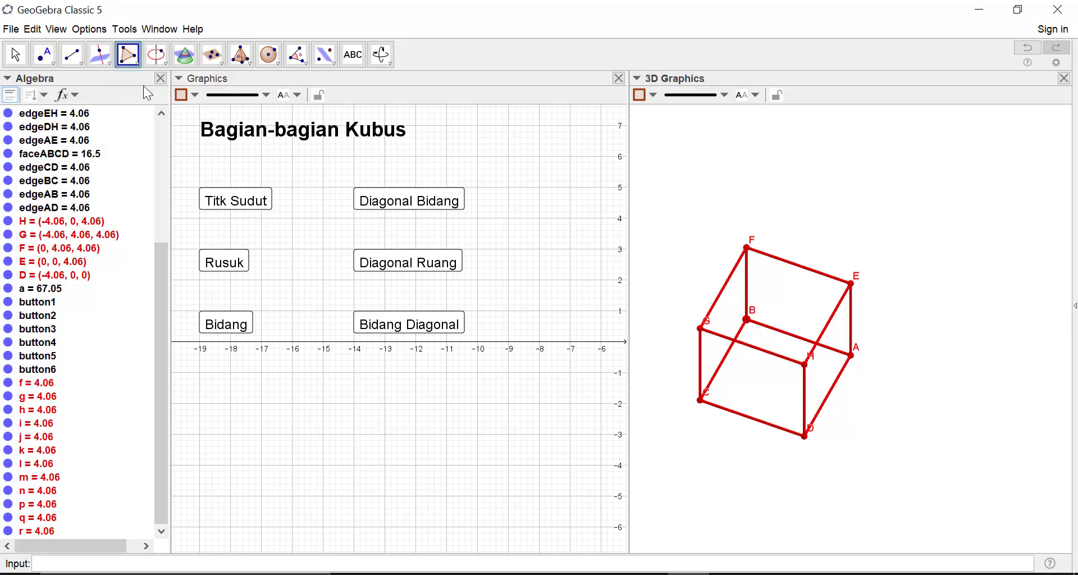
click(702, 330)
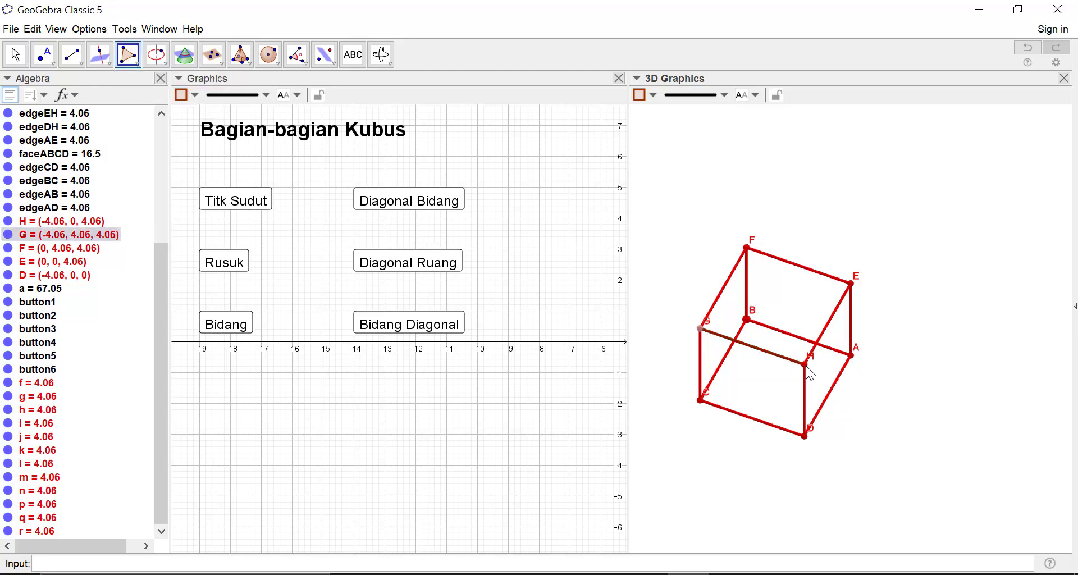
click(804, 365)
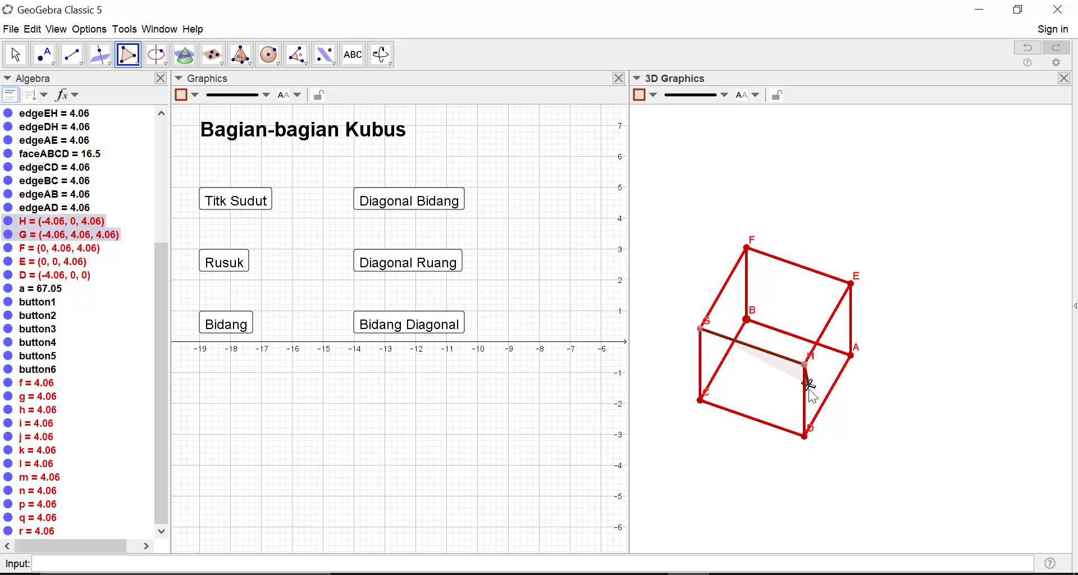
click(806, 437)
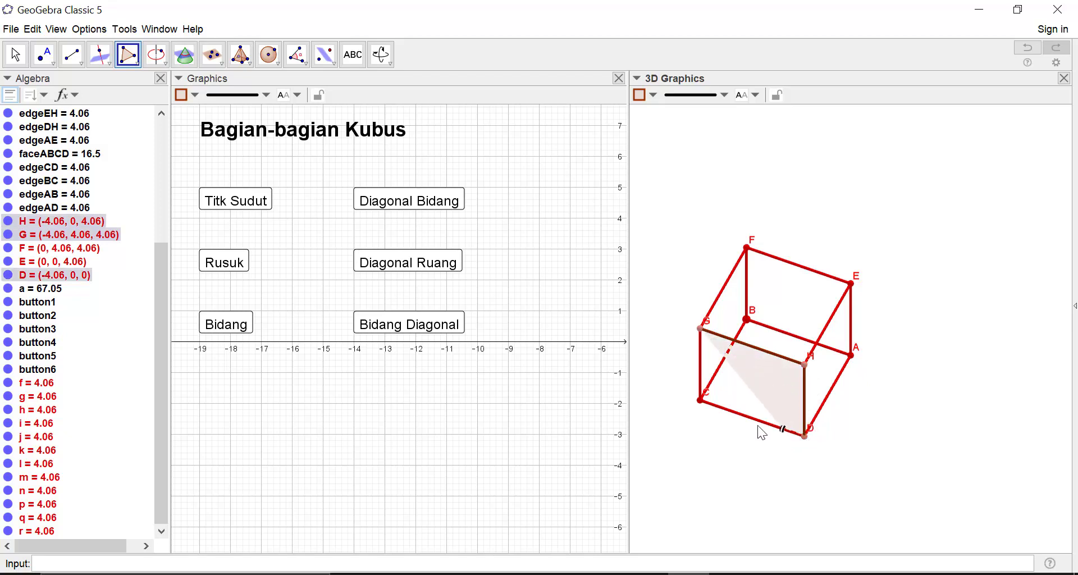
click(701, 399)
click(696, 328)
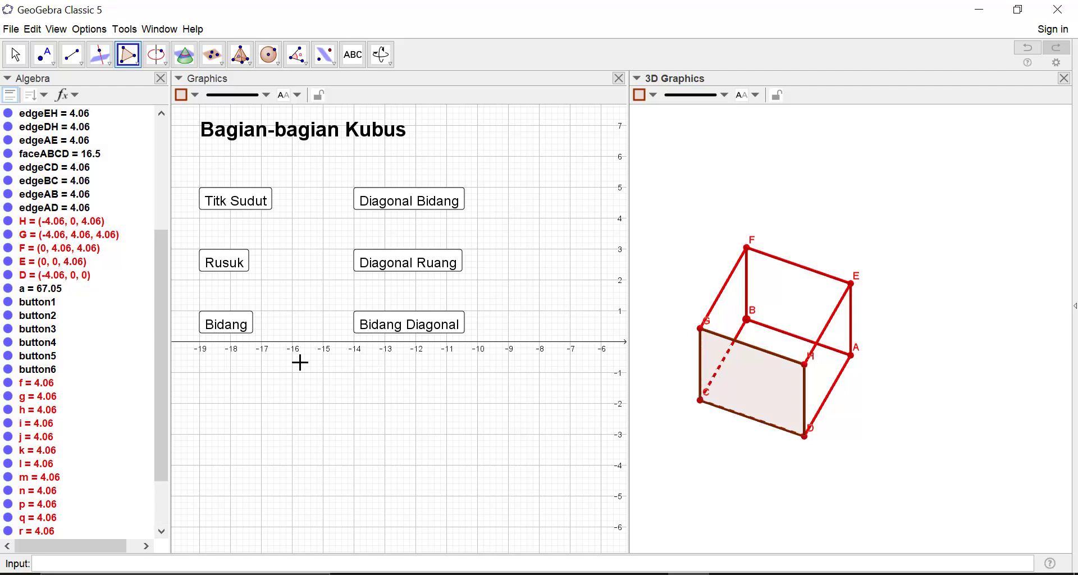
- Hide the face polygon's four own edge segments c, d, h₁ and g₁
drag(163, 351, 149, 421)
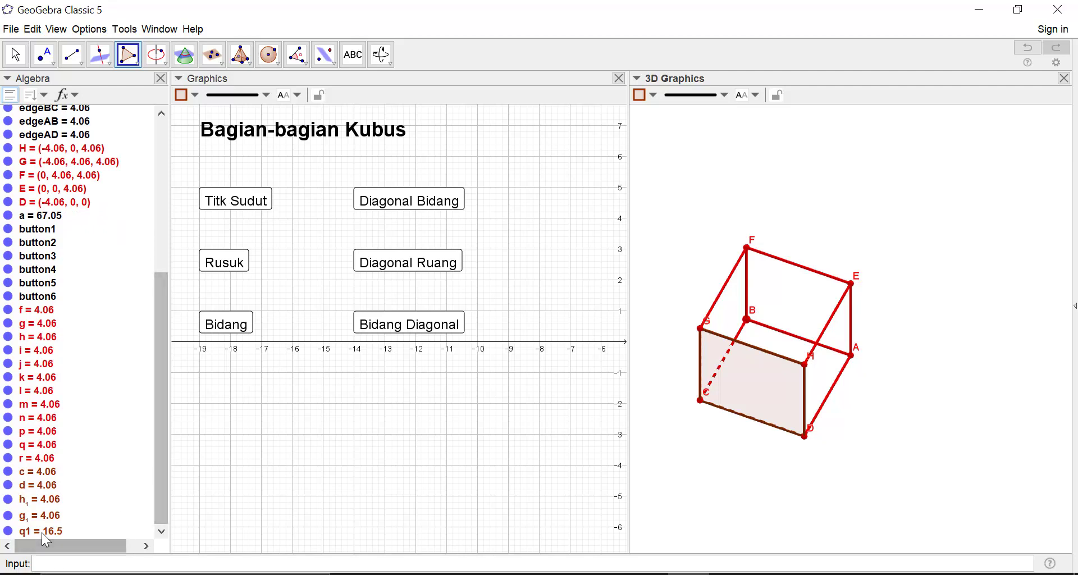
click(8, 516)
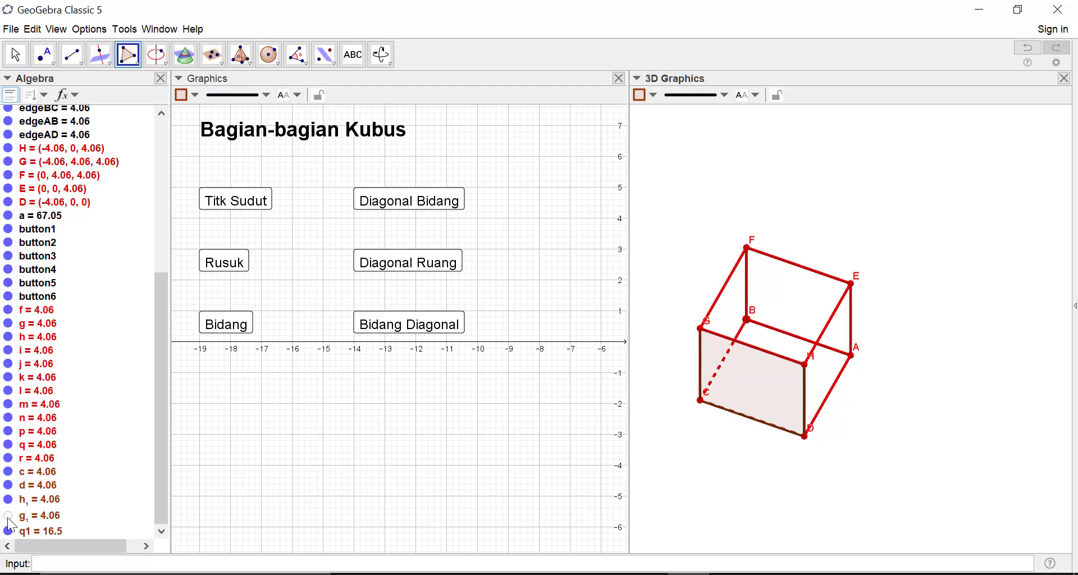
click(8, 486)
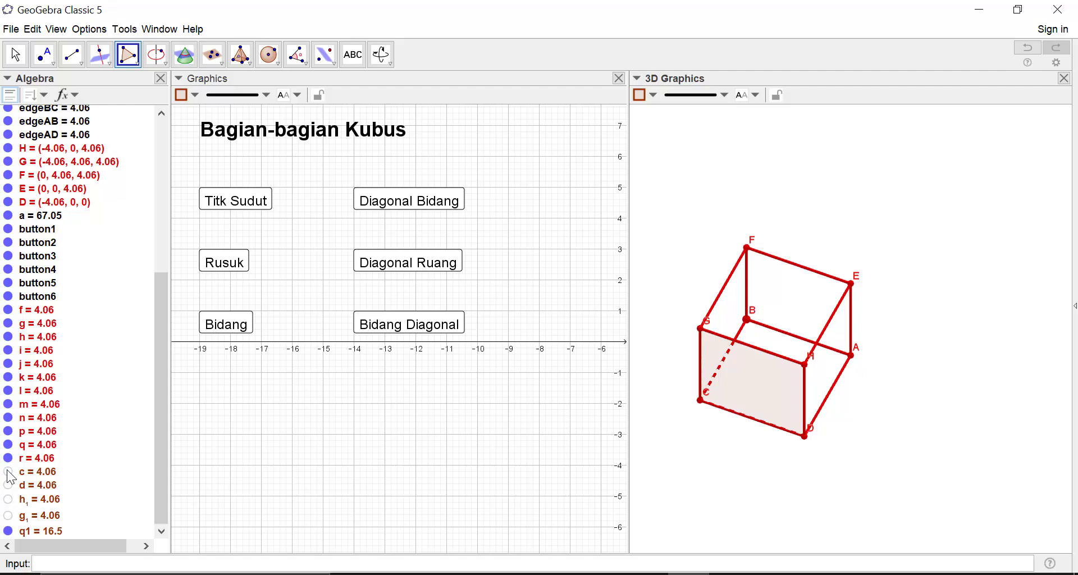
- Set polygon q1 to 100 opacity and color it light orange (255, 204, 102)
right_click(53, 533)
click(99, 574)
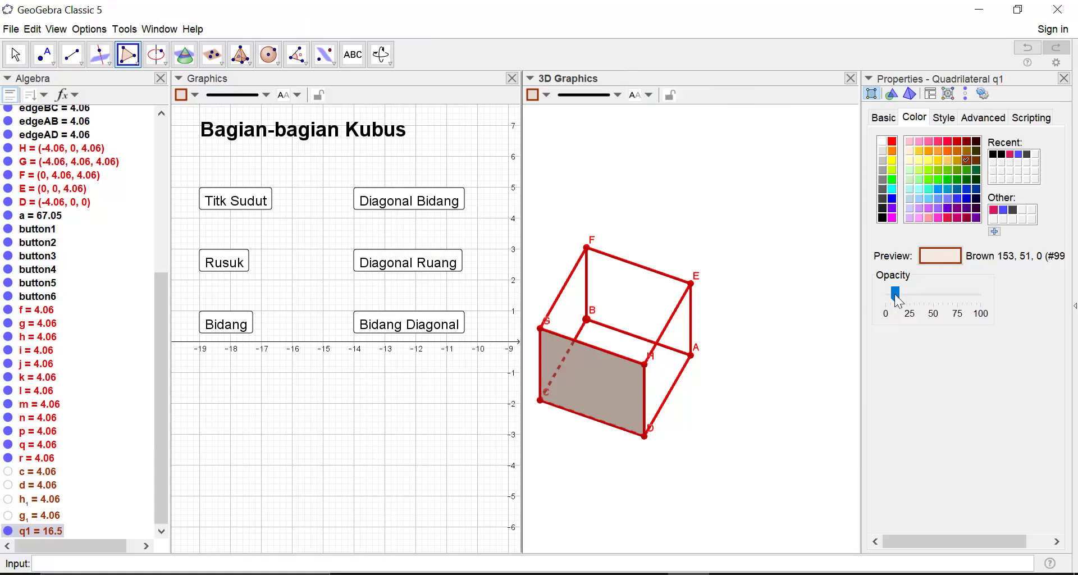
drag(898, 300, 979, 292)
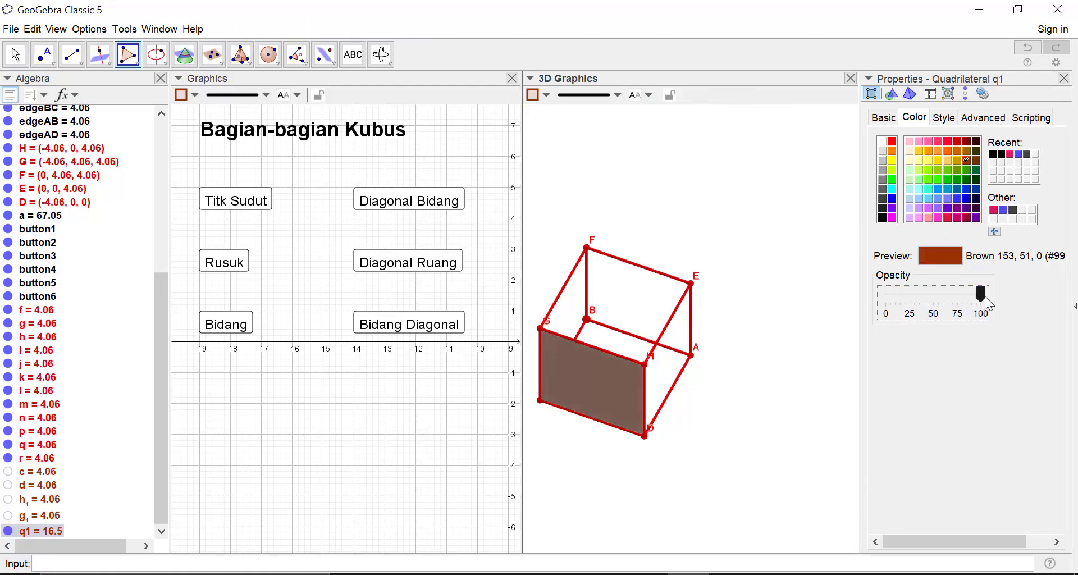
click(946, 161)
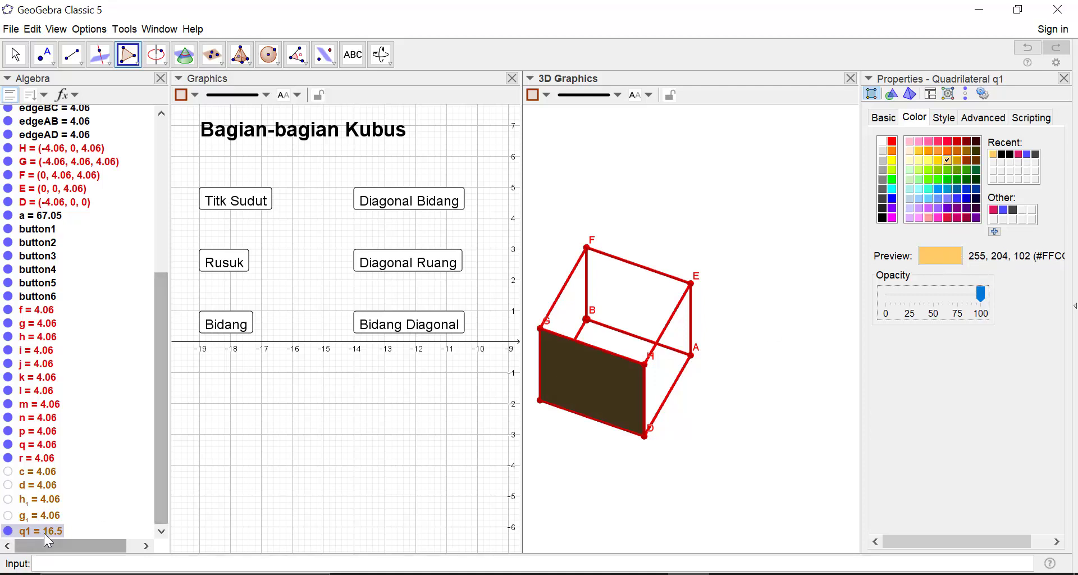
click(1064, 78)
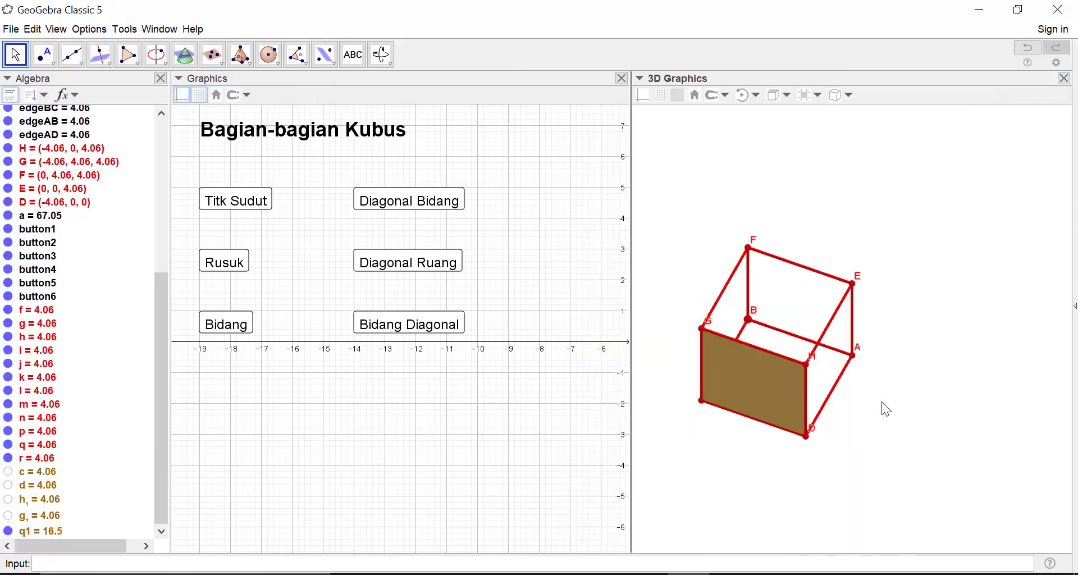
mouse_move(882, 402)
mouse_down()
mouse_move(880, 365)
mouse_move(883, 388)
mouse_move(905, 404)
mouse_move(893, 414)
mouse_move(888, 385)
mouse_move(876, 416)
mouse_move(877, 401)
mouse_move(924, 396)
mouse_move(931, 380)
mouse_move(888, 375)
mouse_move(936, 374)
mouse_move(935, 383)
mouse_move(935, 370)
mouse_move(966, 413)
mouse_move(886, 435)
mouse_move(888, 385)
mouse_move(949, 401)
mouse_up()
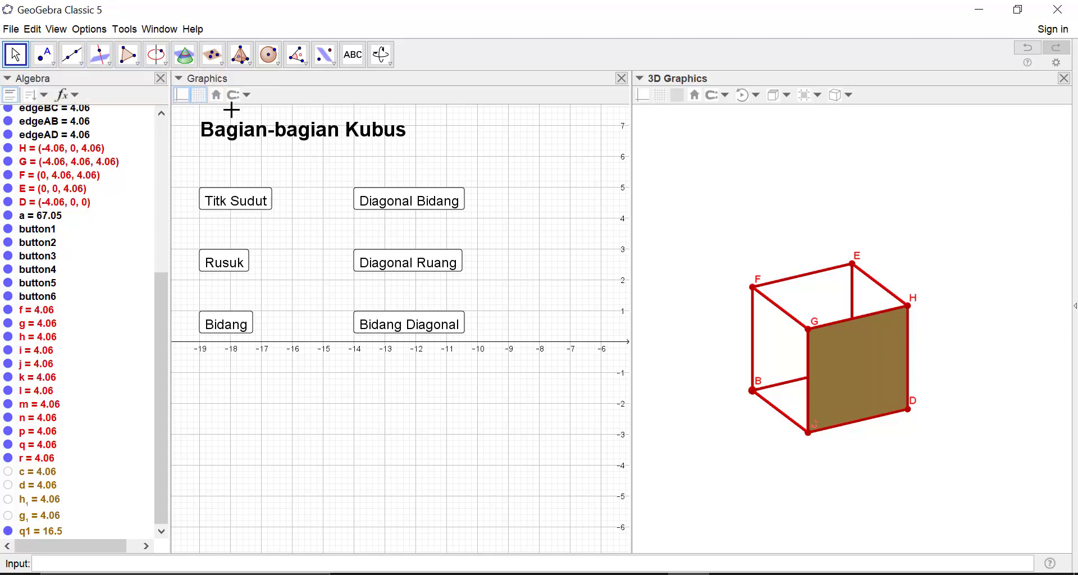
- Add three check boxes captioned Titik A, Titik B and Titik C below the Bidang button, with no linked objects
click(275, 168)
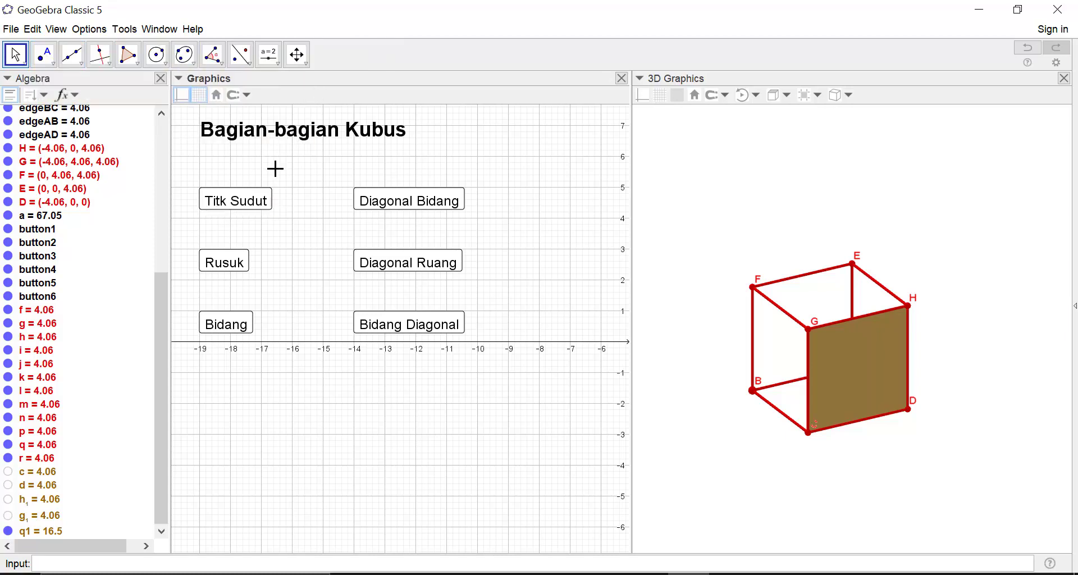
click(268, 56)
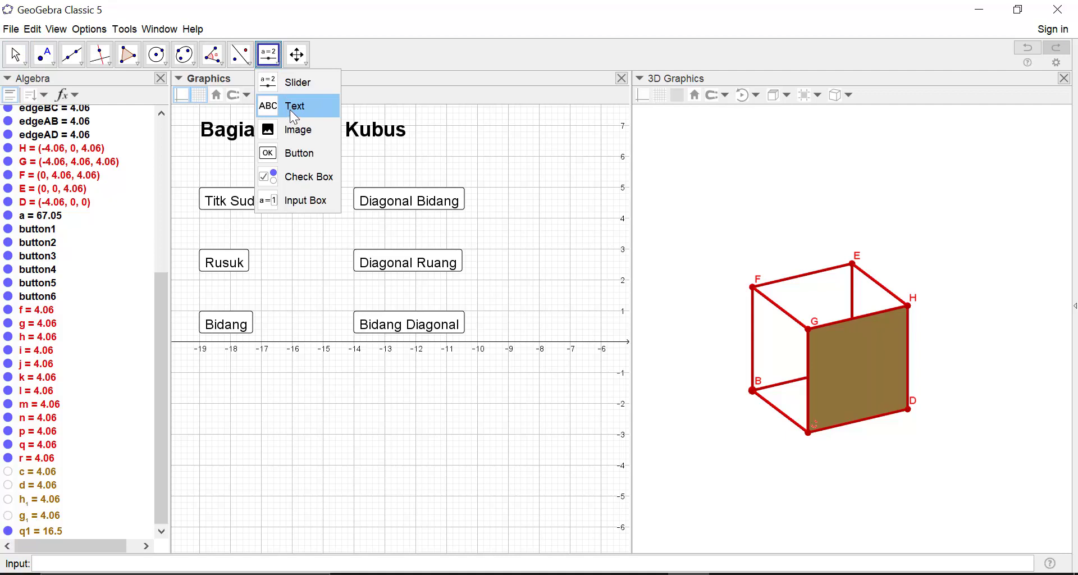
click(284, 177)
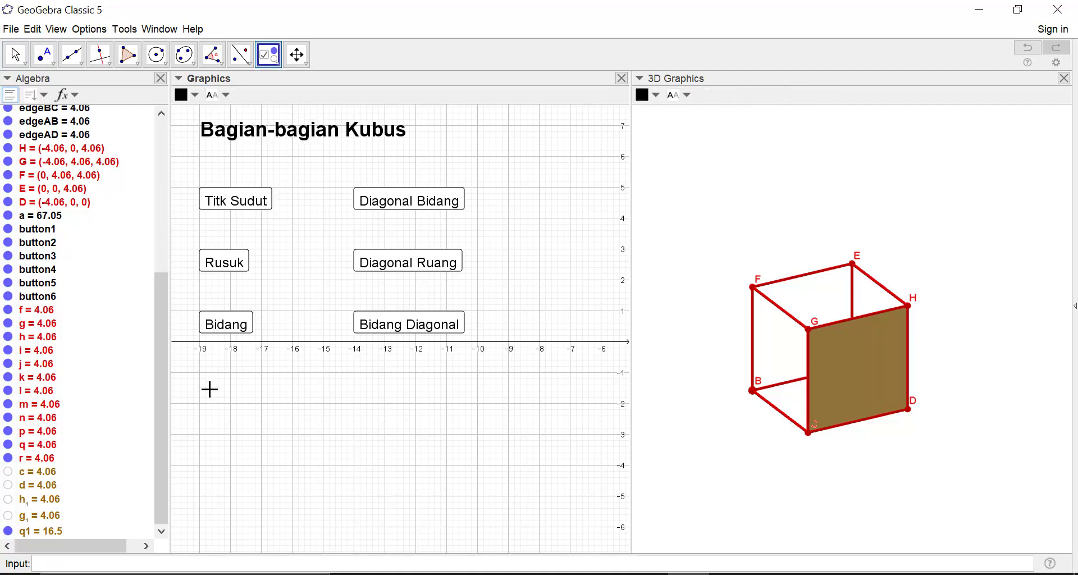
click(210, 390)
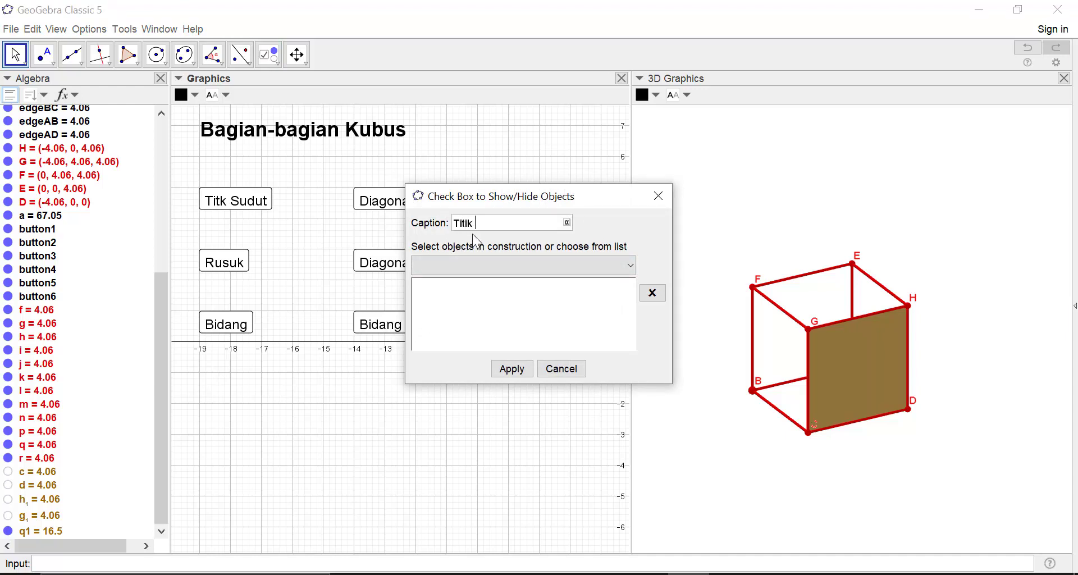
click(511, 369)
click(327, 405)
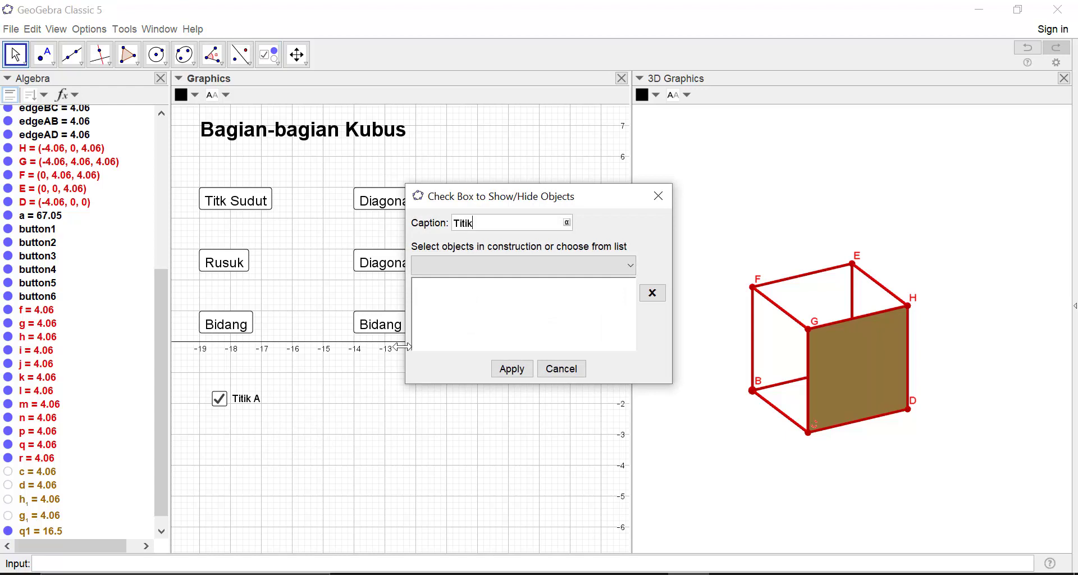
click(504, 374)
click(253, 485)
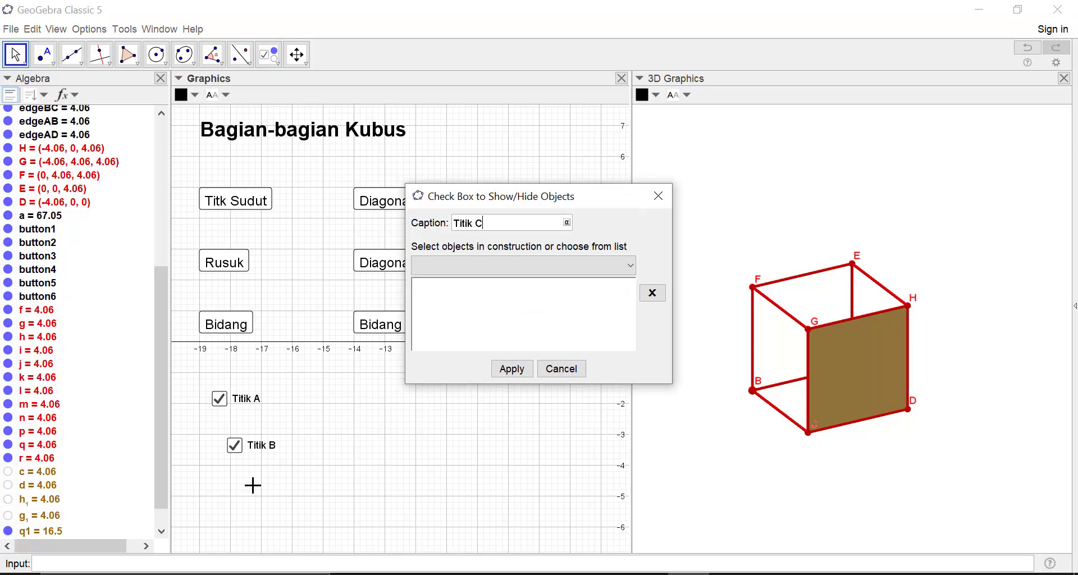
click(511, 369)
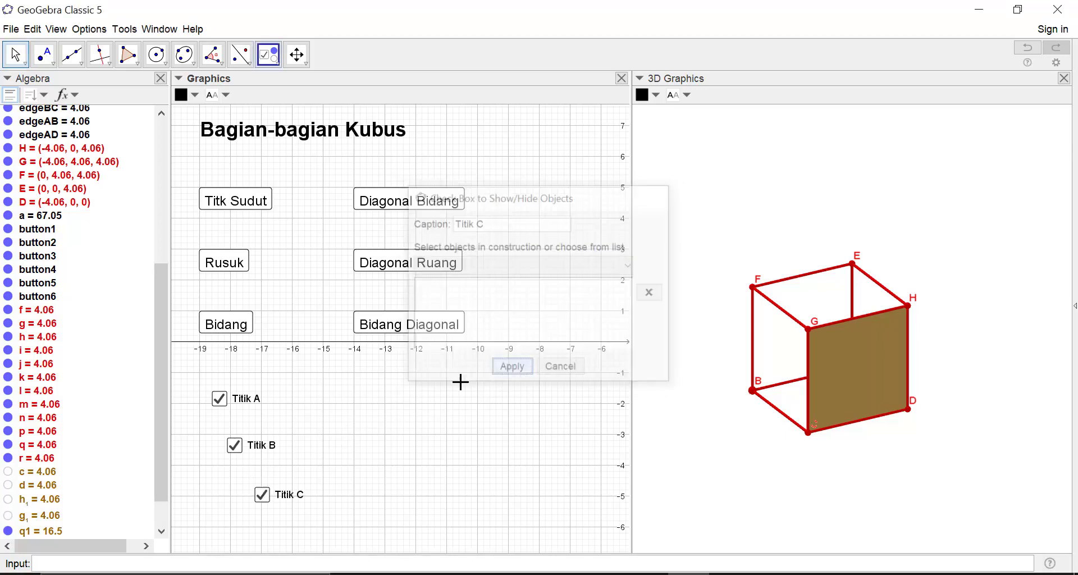
- Align the Titik A, Titik B and Titik C check boxes in an evenly spaced column beneath the Bidang button
click(15, 54)
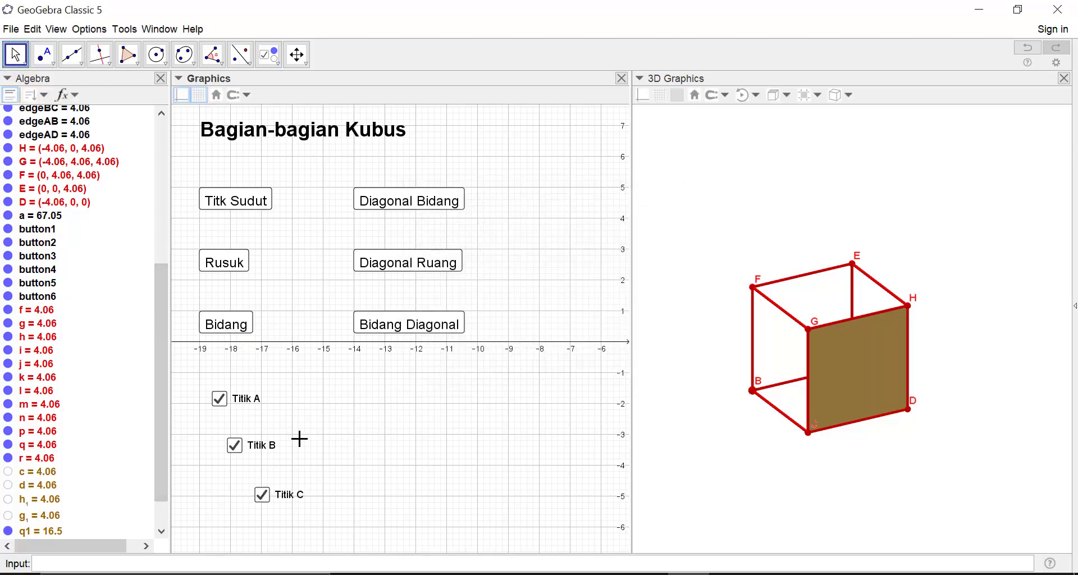
drag(245, 408, 222, 447)
drag(285, 504, 230, 483)
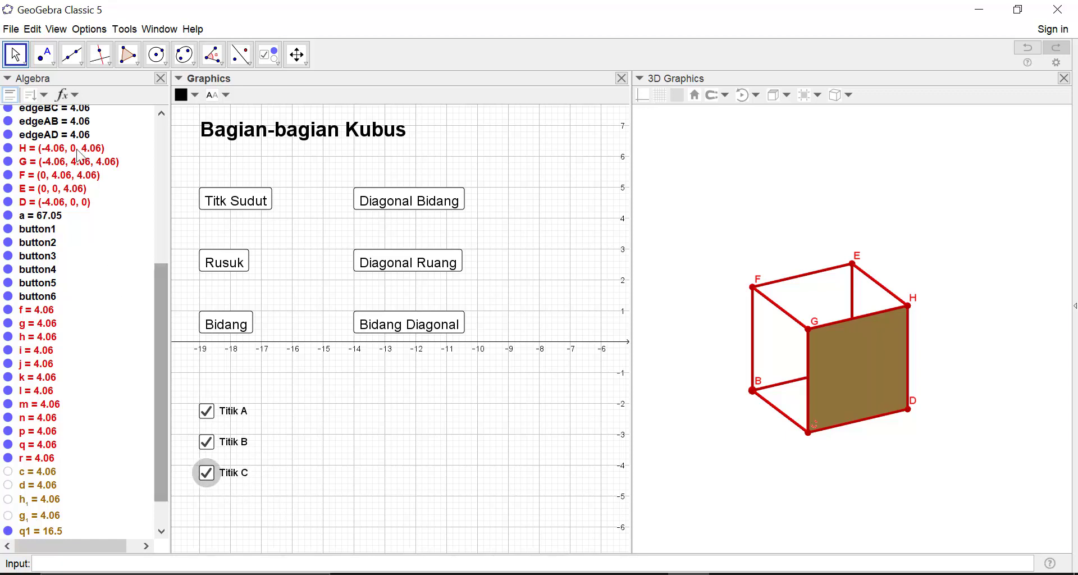
- Insert the two-line text "Berikut ini adalah titik sudut pada" / "kubus ABCD.EFGH" above the Titik A check box
click(279, 62)
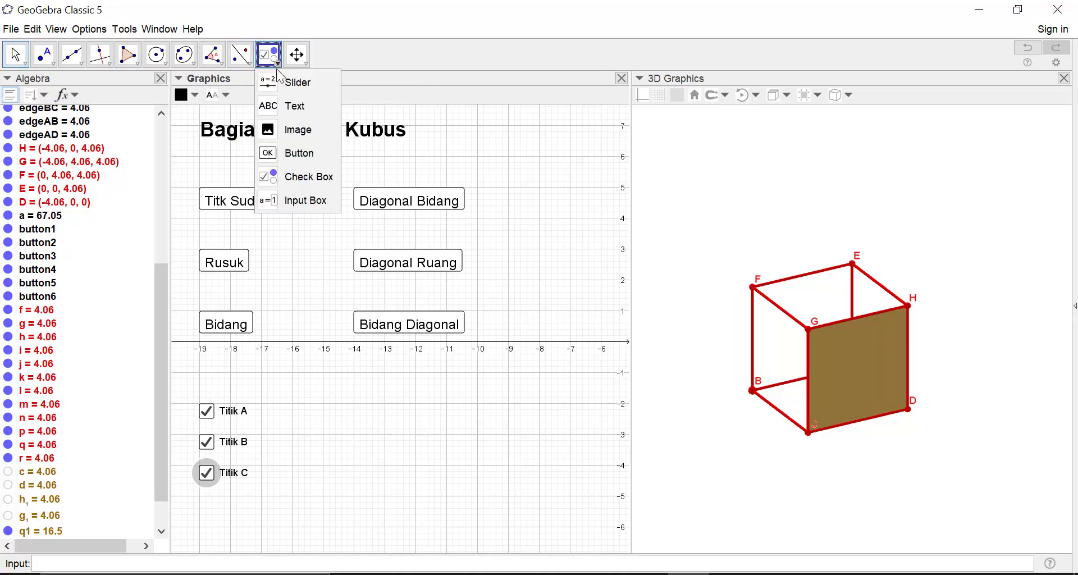
click(296, 115)
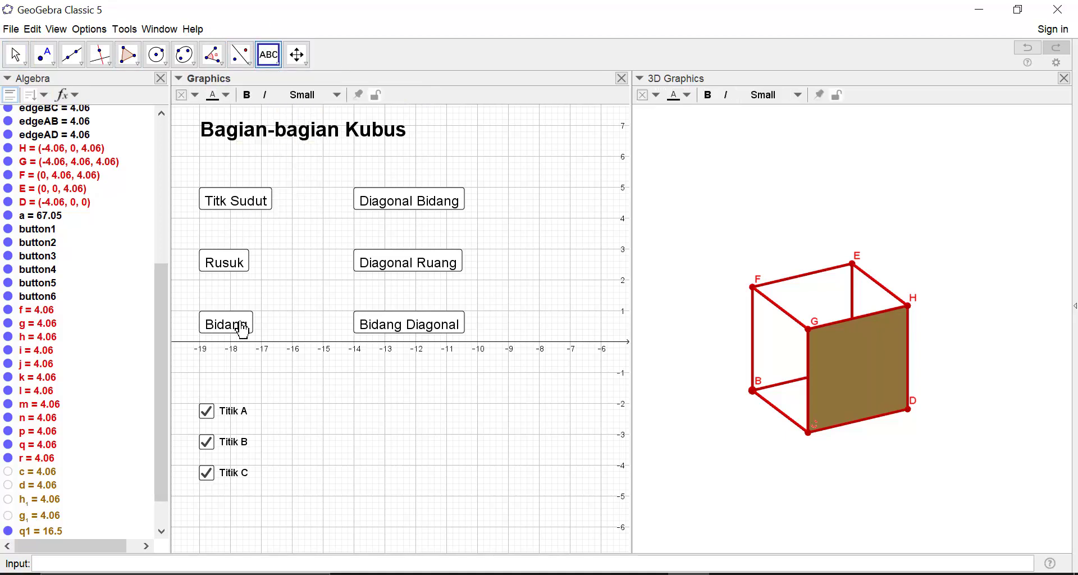
click(204, 379)
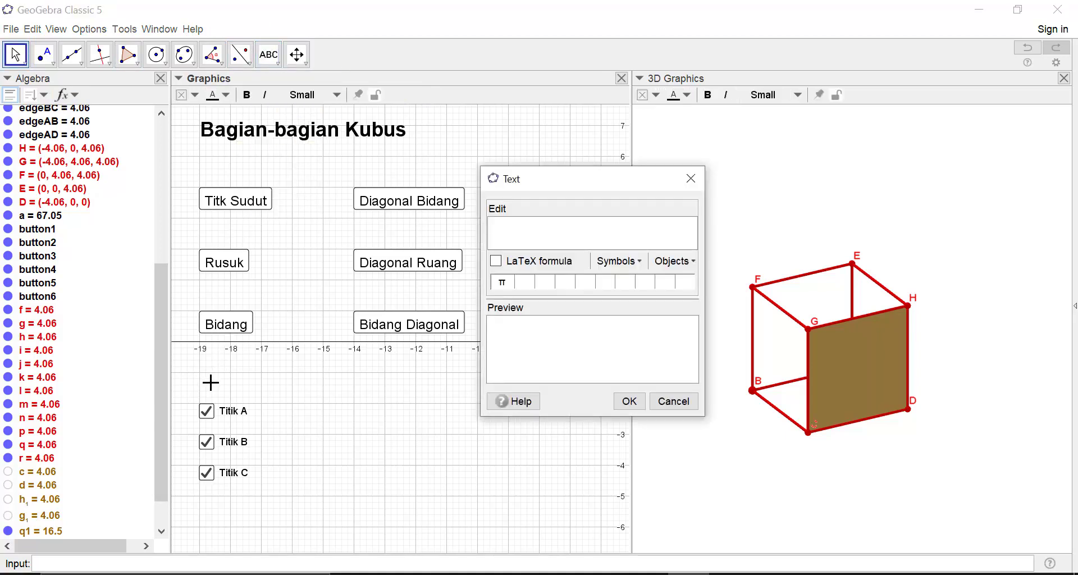
text(Berikut ini adalah titi)
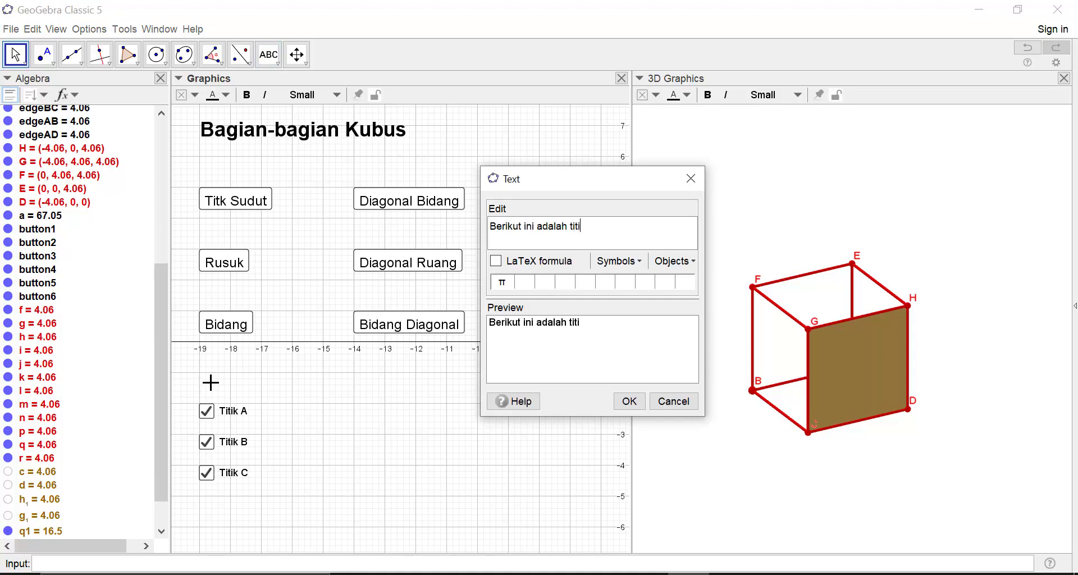
text(k sudut pad)
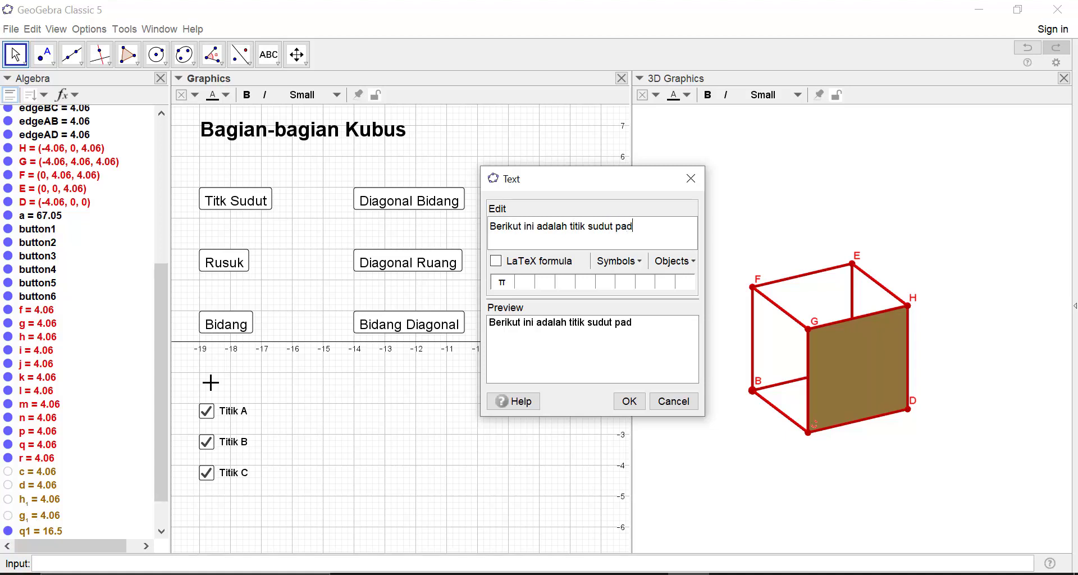
text(a kuu)
key(BackSpace)
key(BackSpace)
text(bus A)
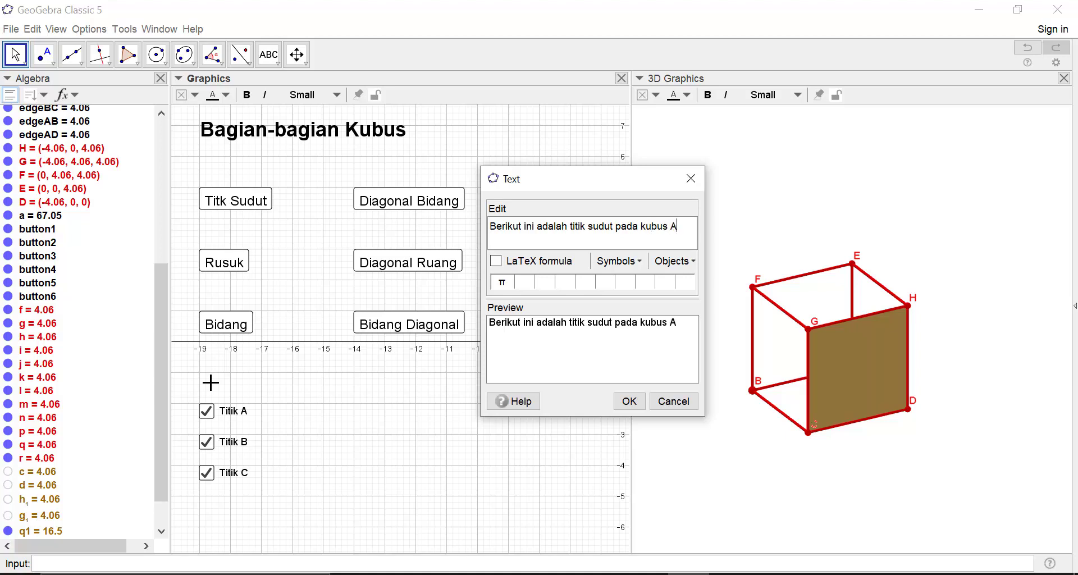
text(BCD.)
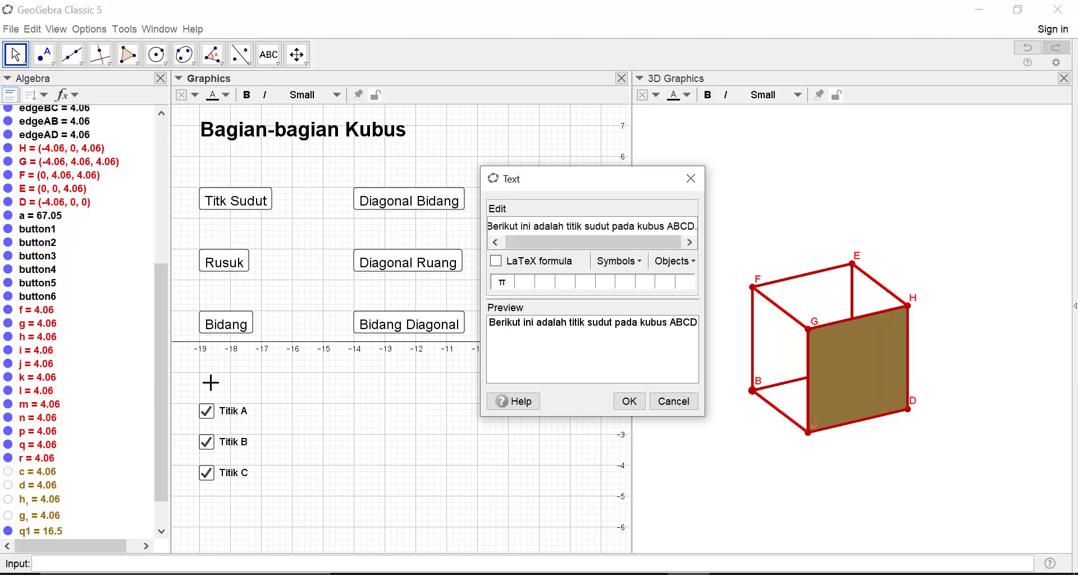
text(EFGH)
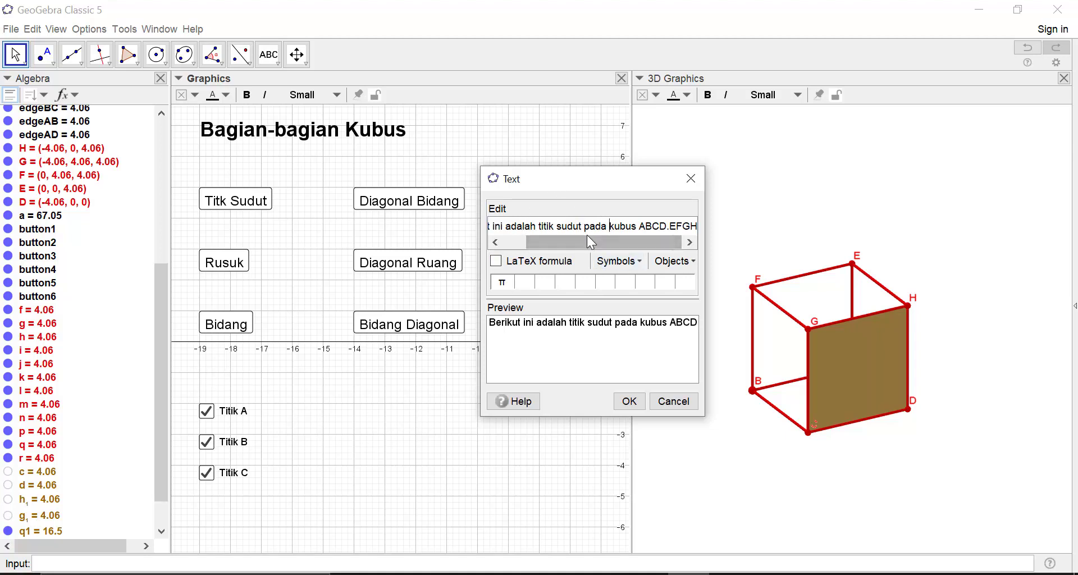
key(Return)
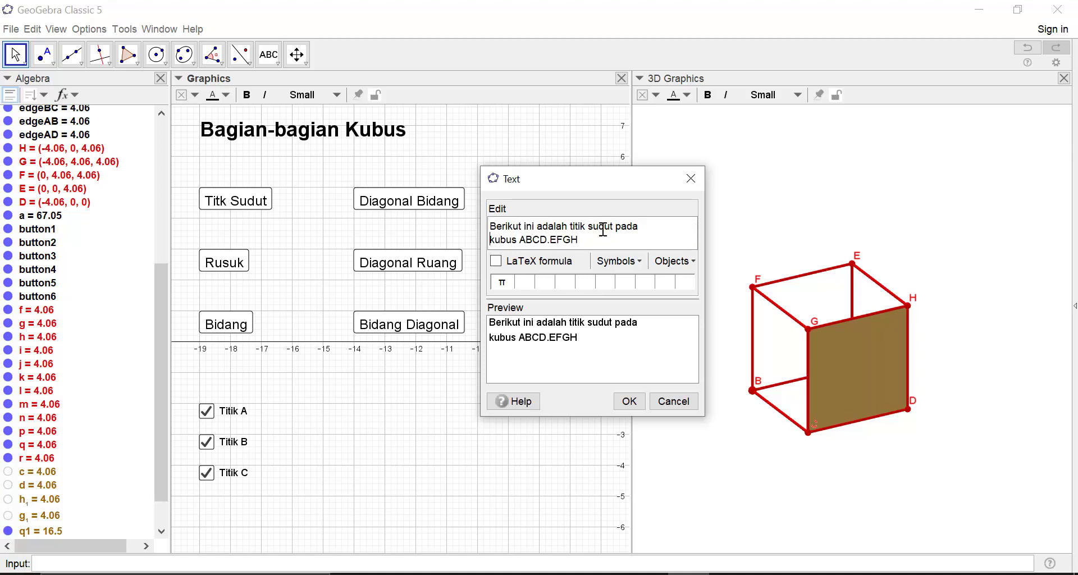
click(628, 400)
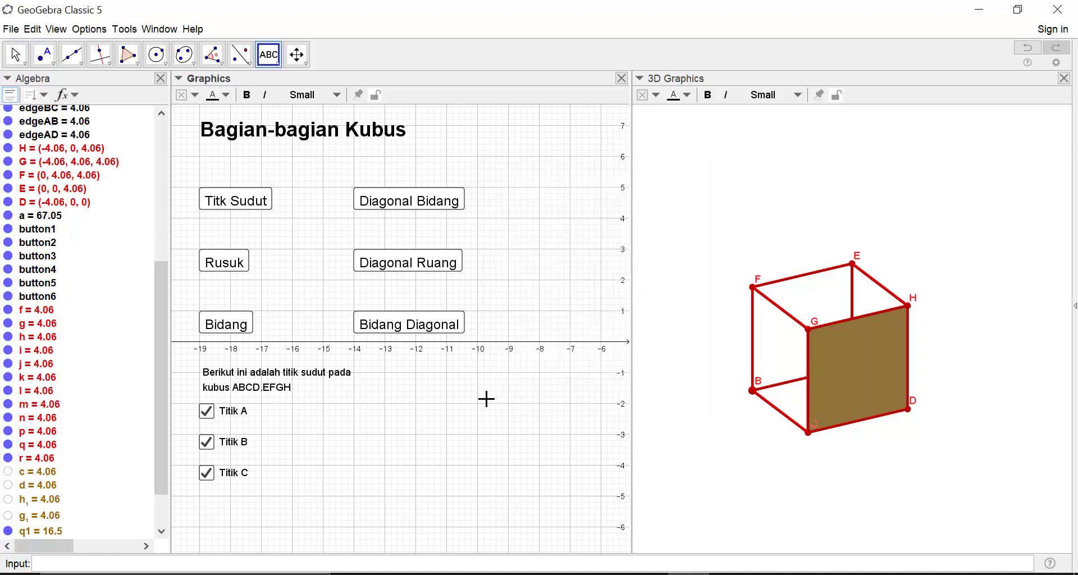
- Set the "Berikut ini adalah titik sudut pada kubus ABCD.EFGH" text to Medium bold and move it clear of the Titik A check box
click(309, 106)
click(317, 162)
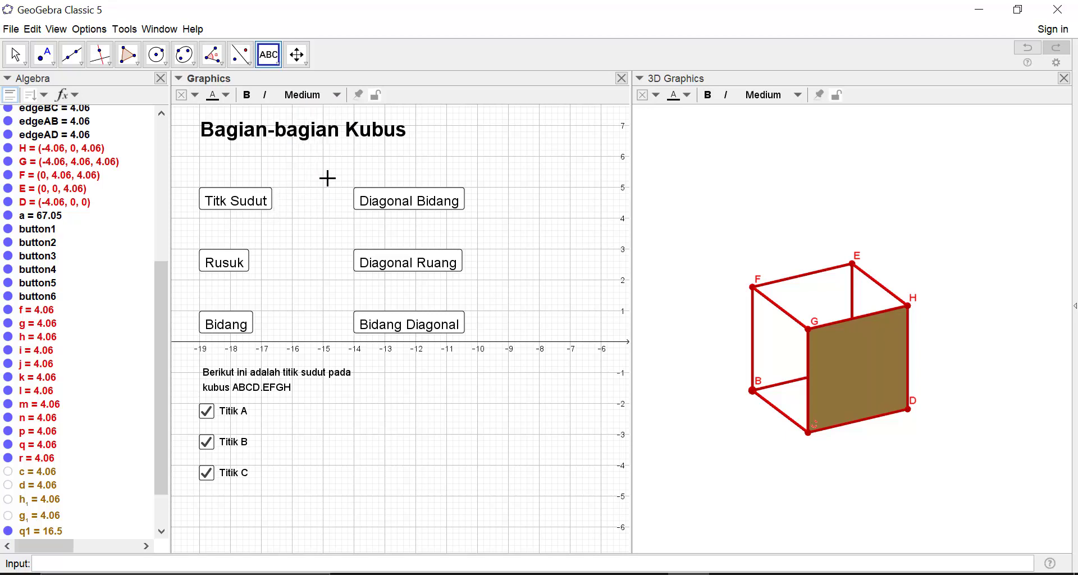
click(14, 56)
click(240, 388)
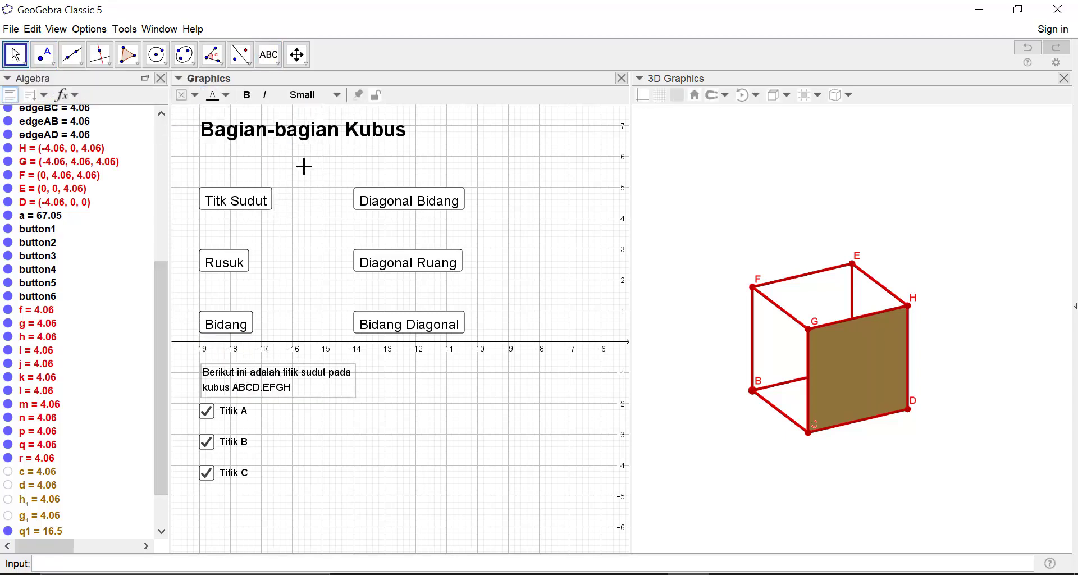
click(317, 96)
click(313, 164)
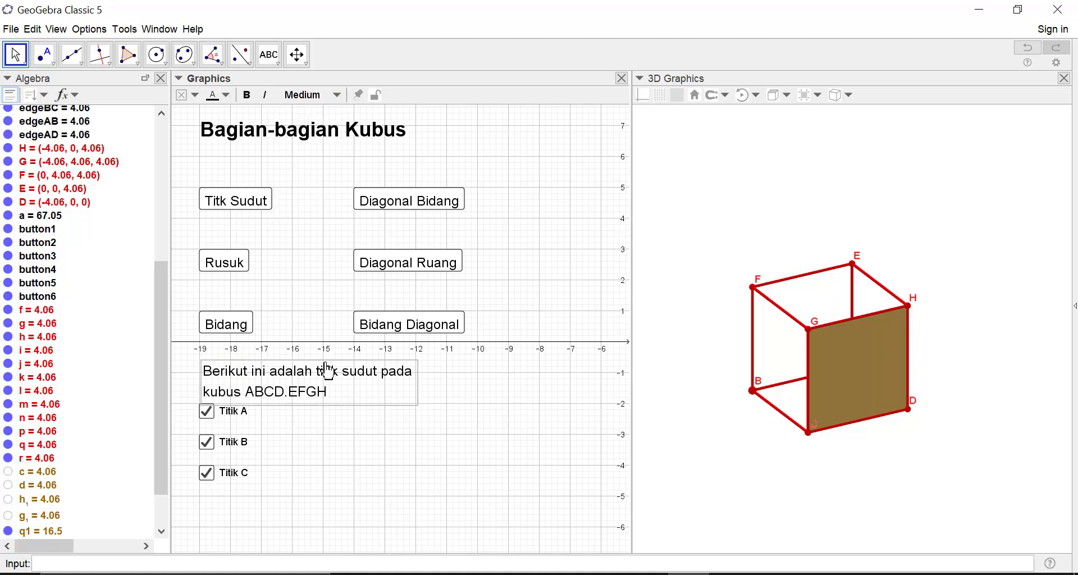
click(247, 95)
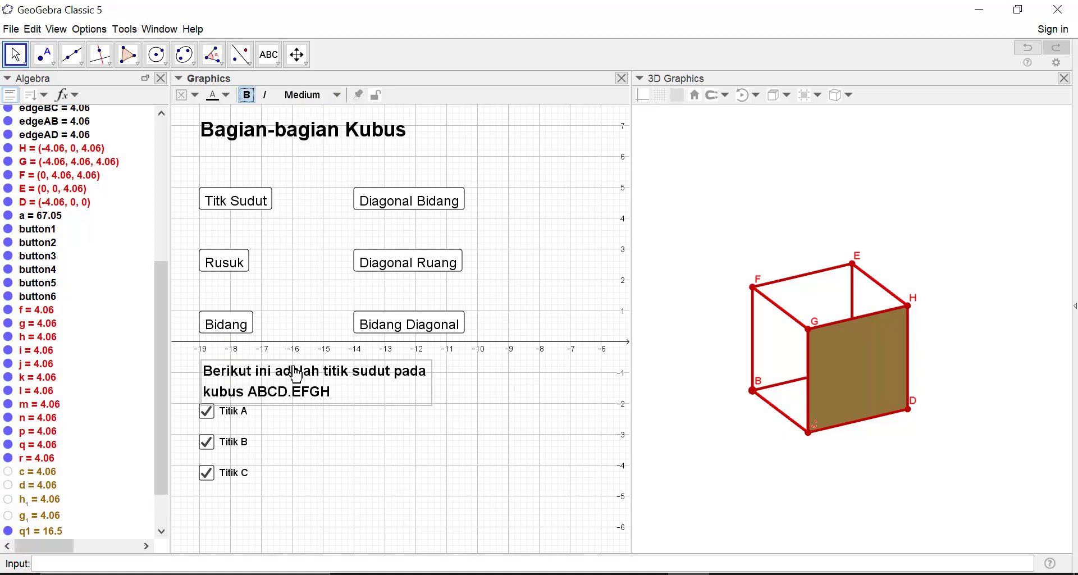
drag(296, 373, 292, 360)
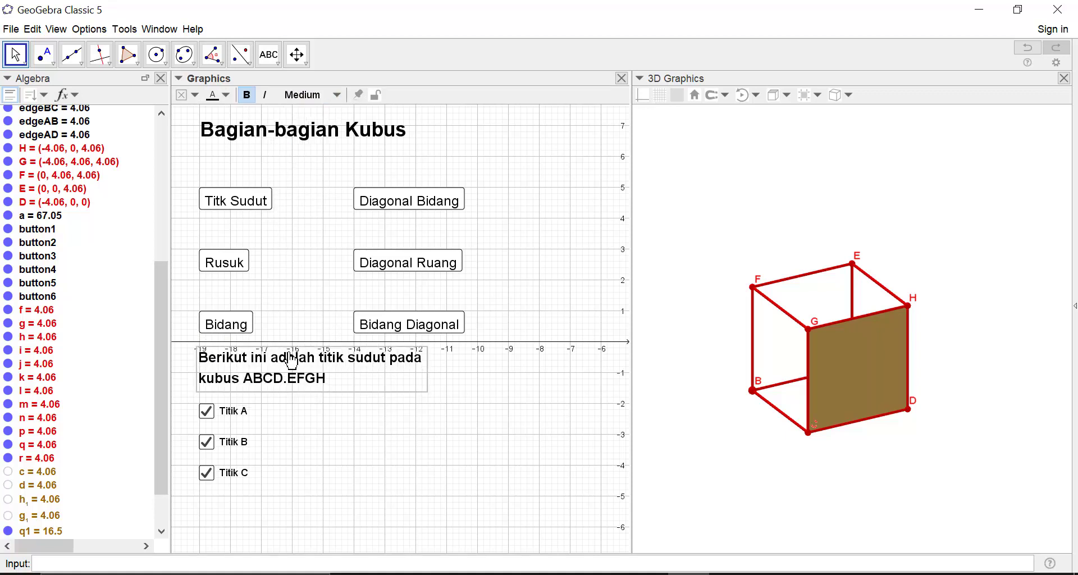
- Hide the axes in the 2D Graphics view, and switch its grid off and back on
click(514, 361)
click(185, 96)
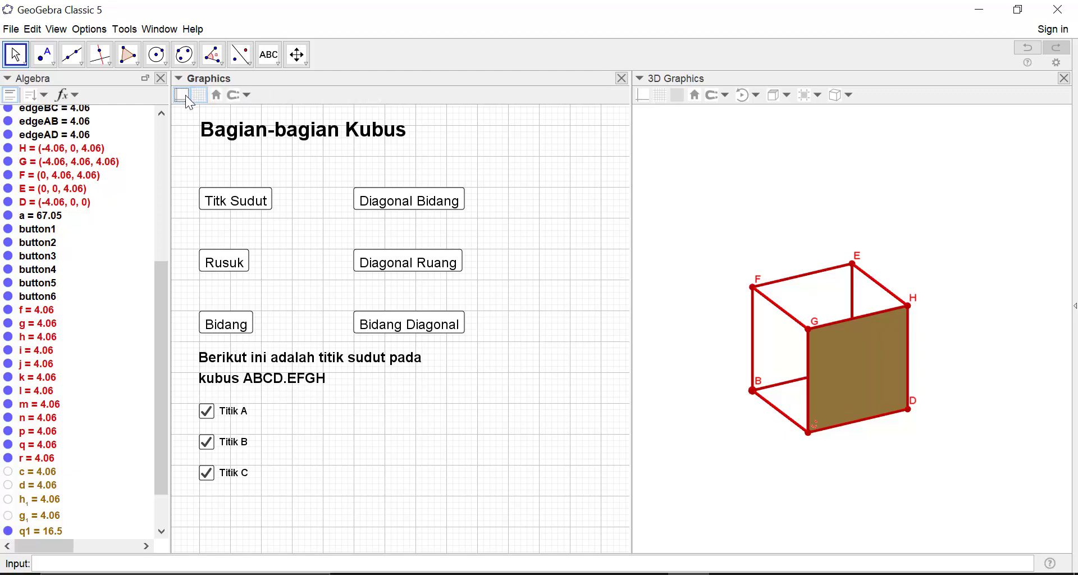
click(199, 99)
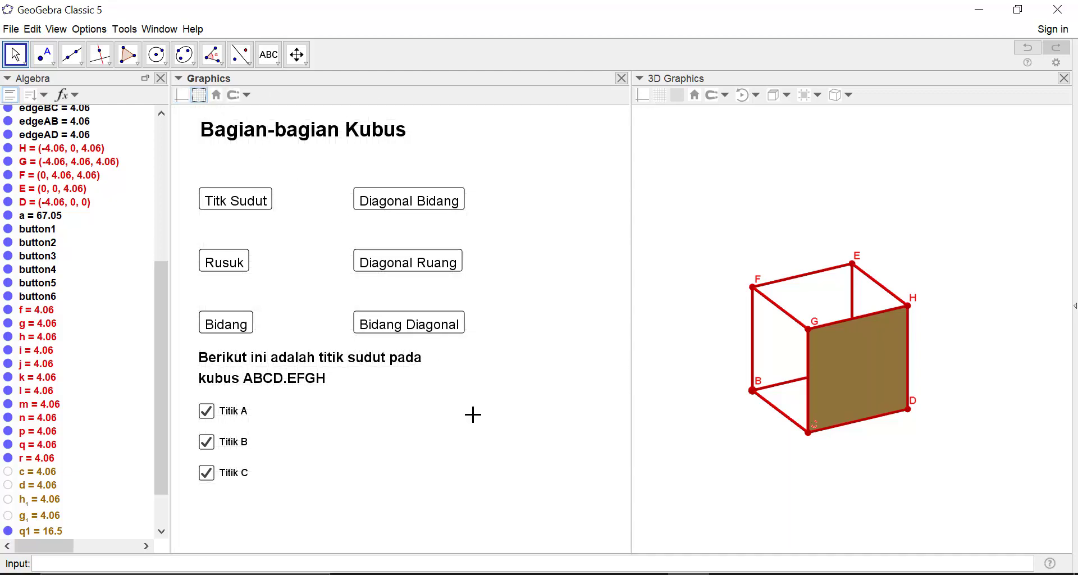
click(201, 100)
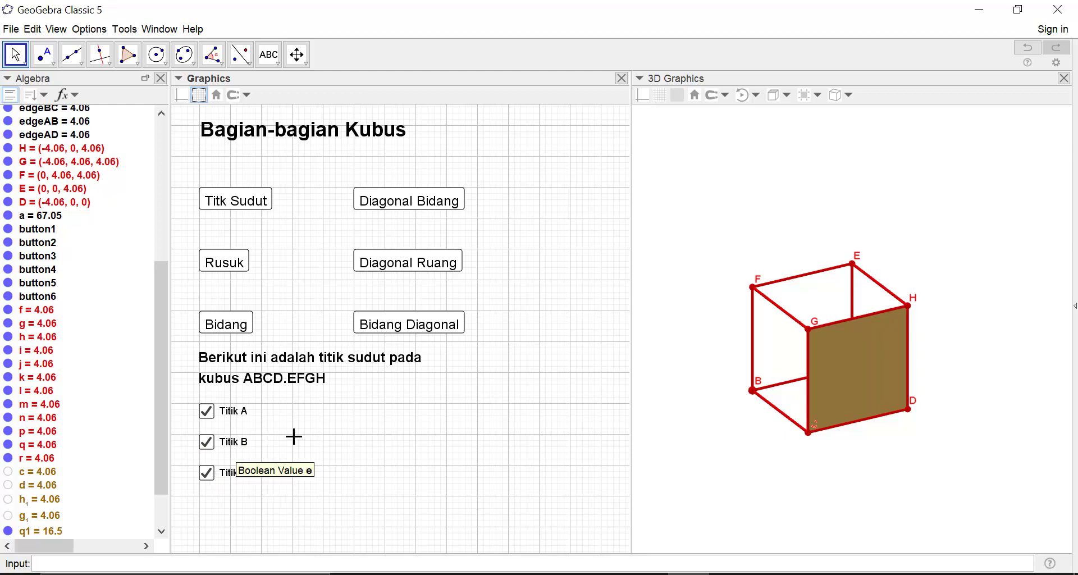
- Set point A's condition to show object to b==true and test it with the Titik A check box
drag(165, 442, 185, 478)
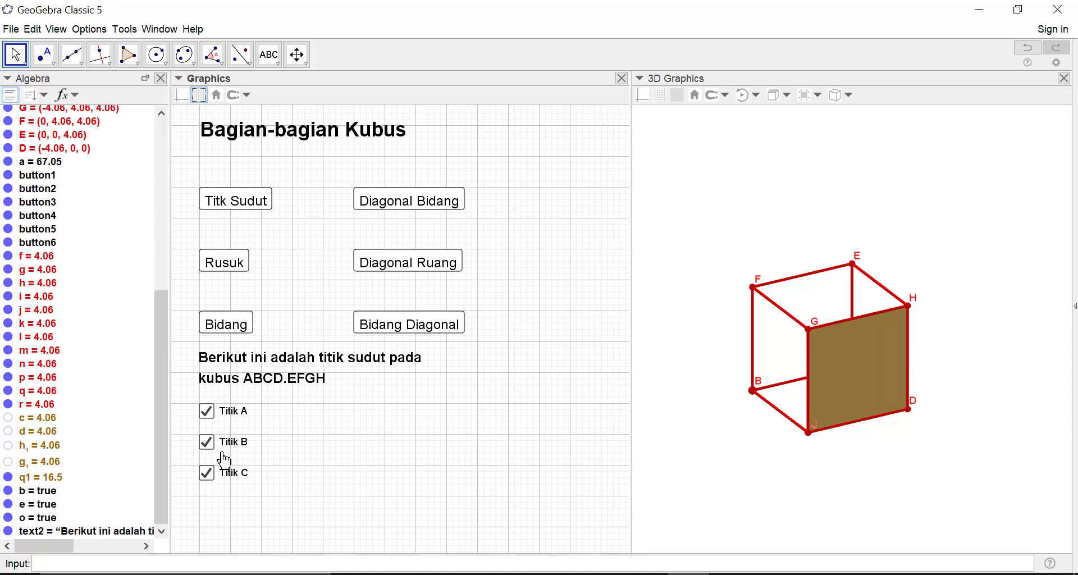
drag(806, 474, 793, 427)
click(854, 370)
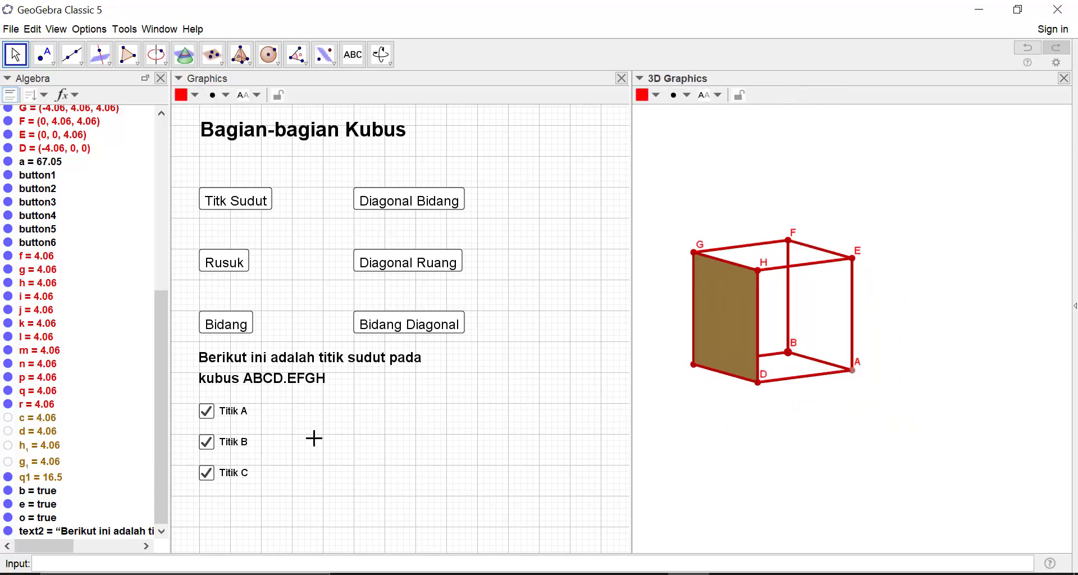
right_click(853, 369)
click(926, 533)
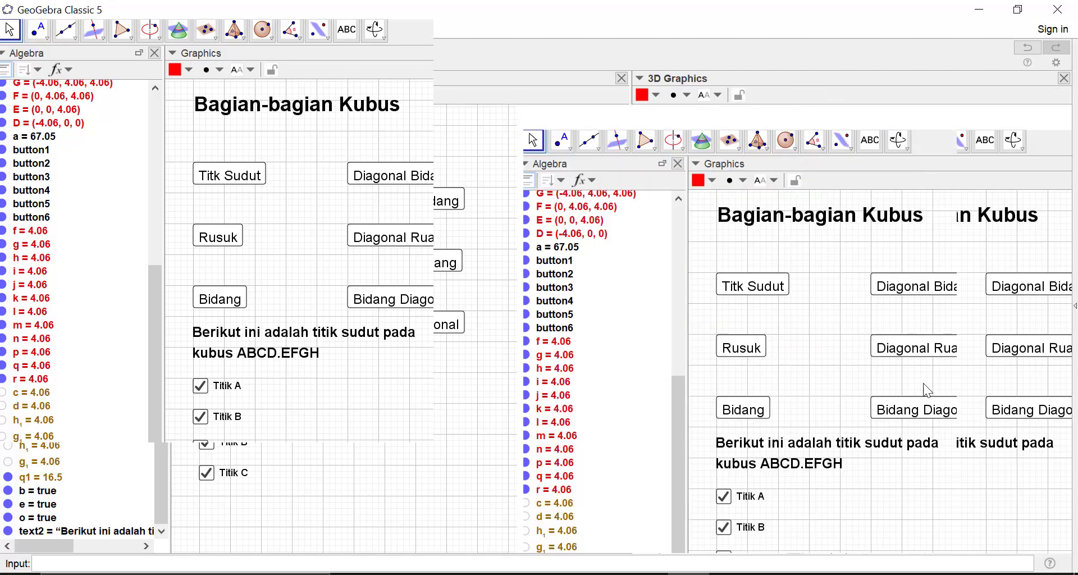
click(964, 119)
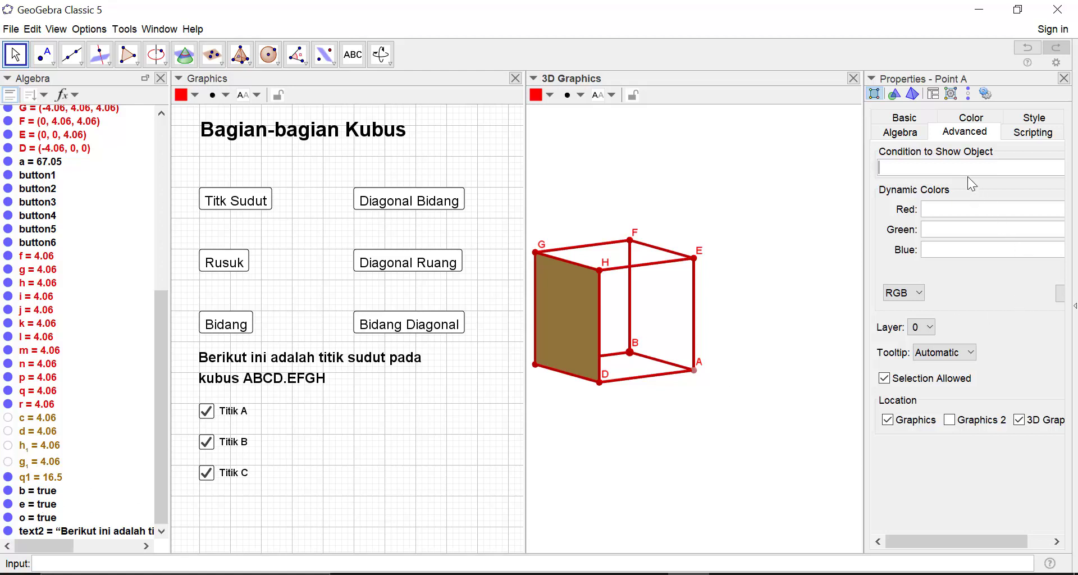
text(b==true)
key(Return)
click(206, 414)
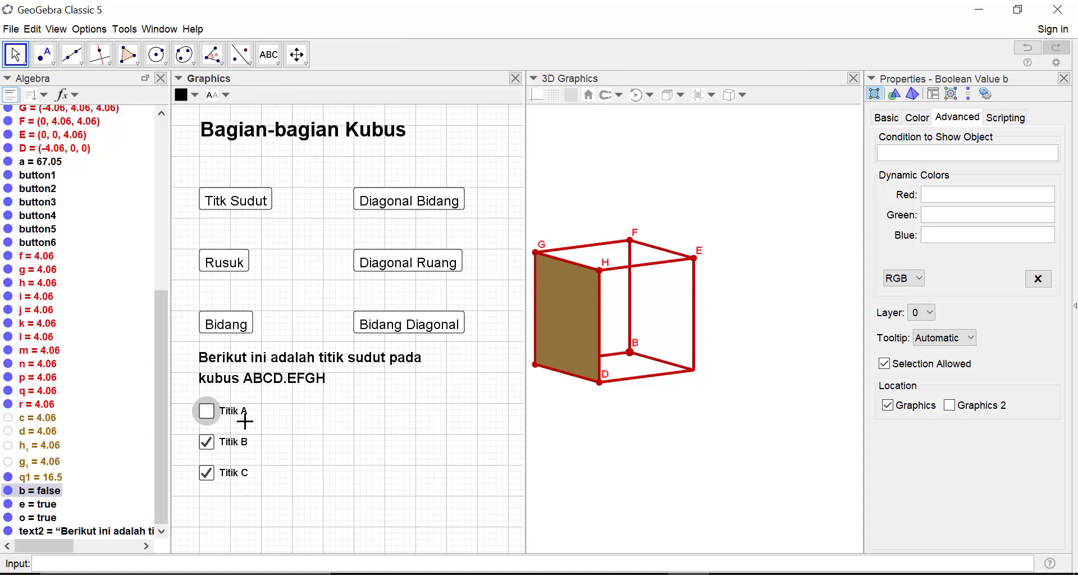
click(208, 414)
- Set point B's condition to show object to e==true and test it with the Titik B check box
click(630, 353)
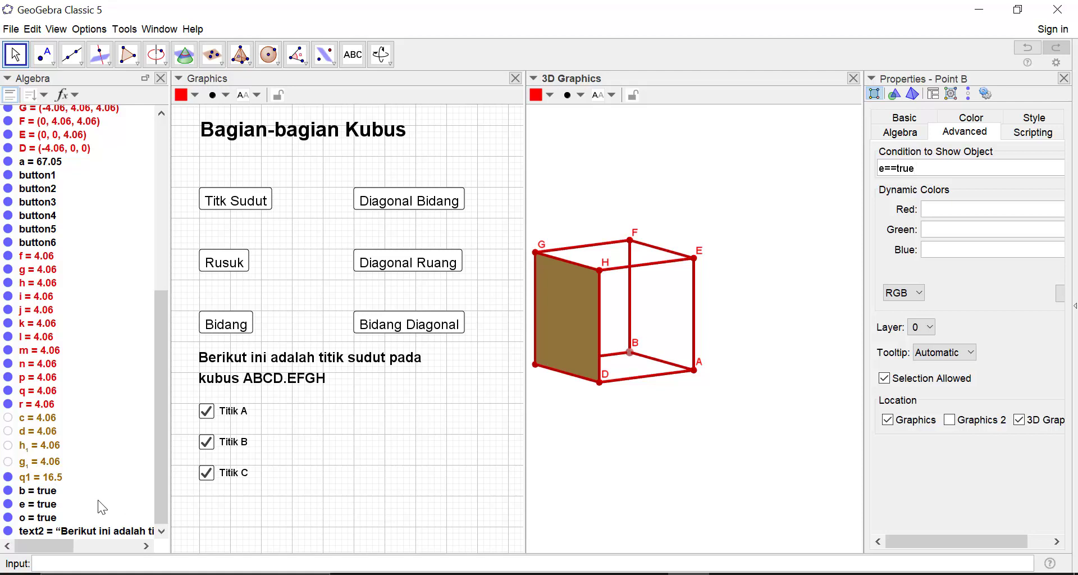
key(Return)
click(208, 449)
click(207, 444)
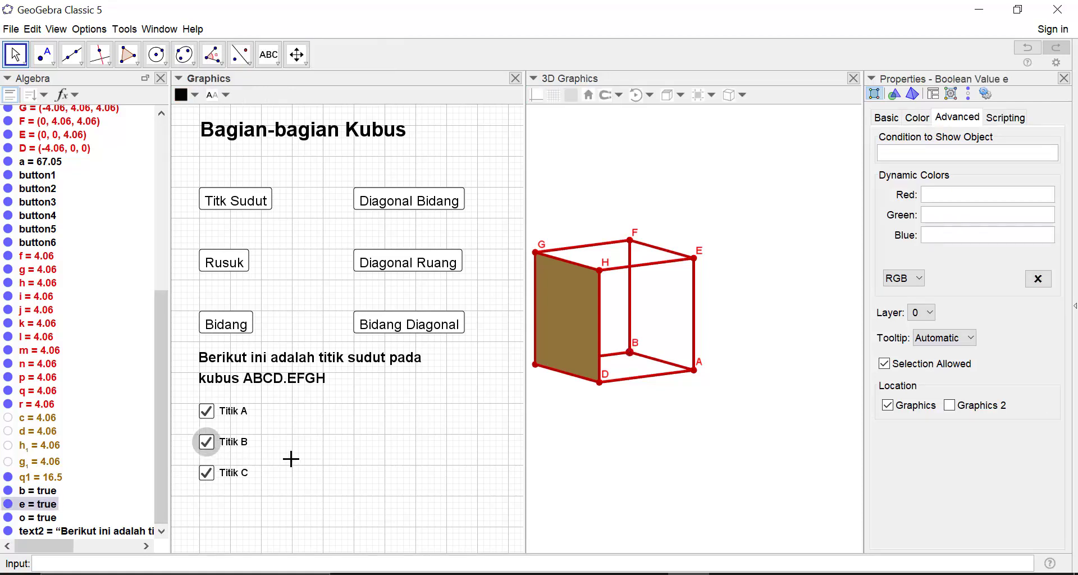
- Set point C's condition to show object to o==true, test it with the Titik C check box, and close the properties
drag(565, 413, 731, 426)
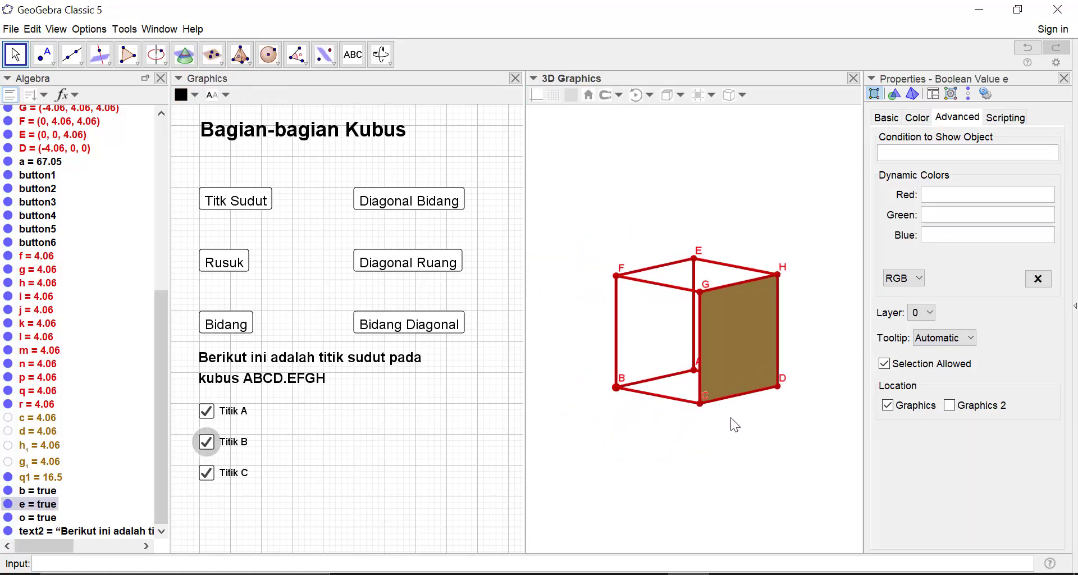
click(701, 405)
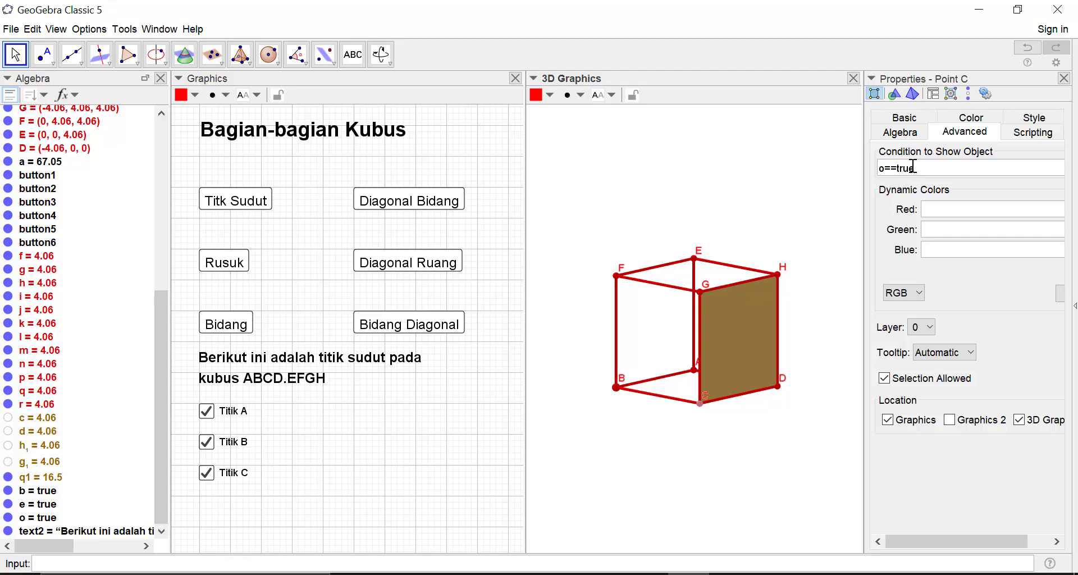
key(Return)
click(207, 474)
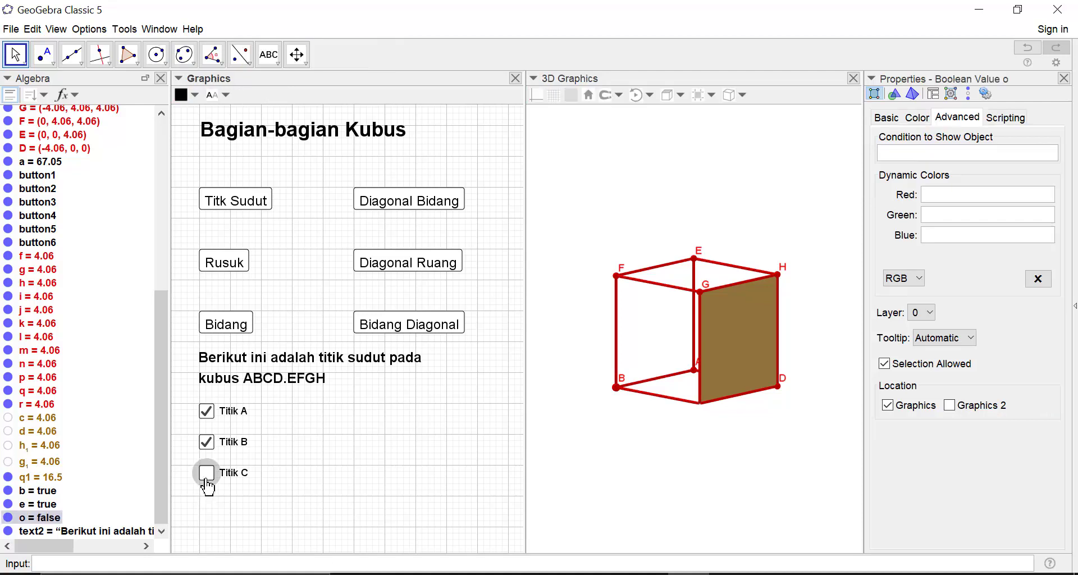
click(206, 478)
click(1063, 78)
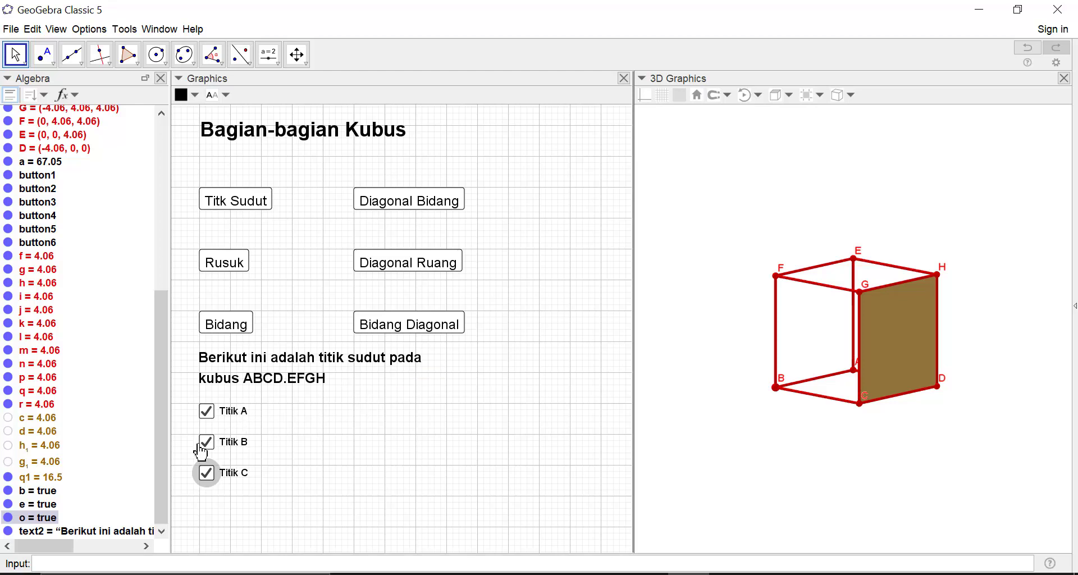
- Define a number s with the value 1
click(100, 567)
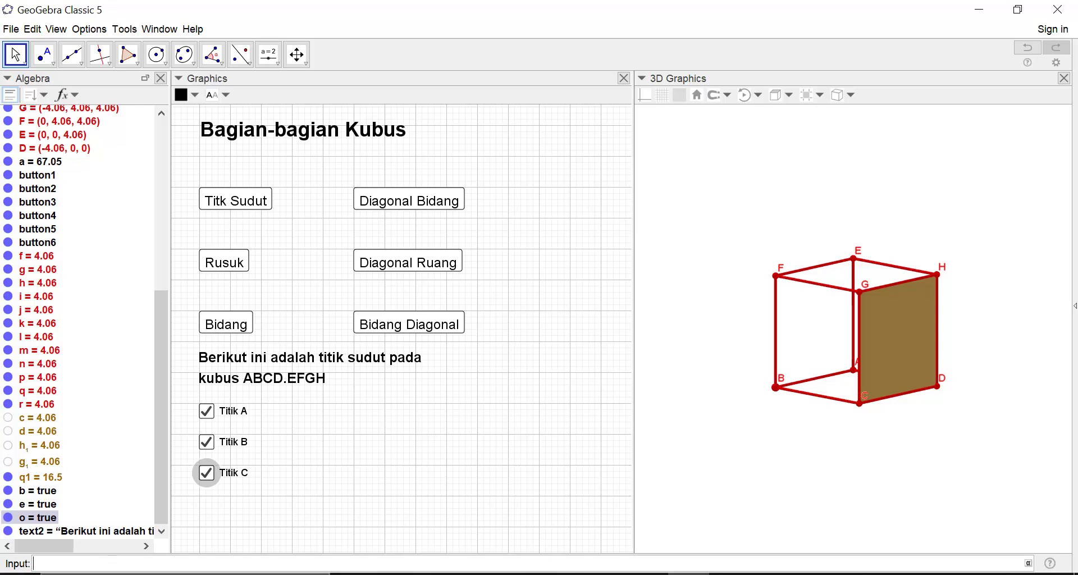
key(Escape)
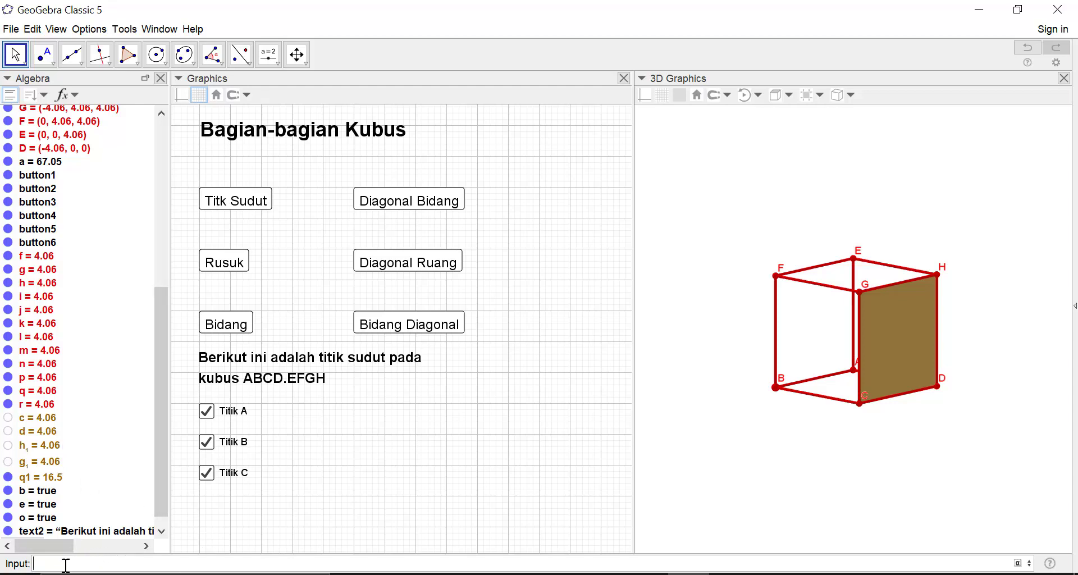
drag(157, 487, 158, 500)
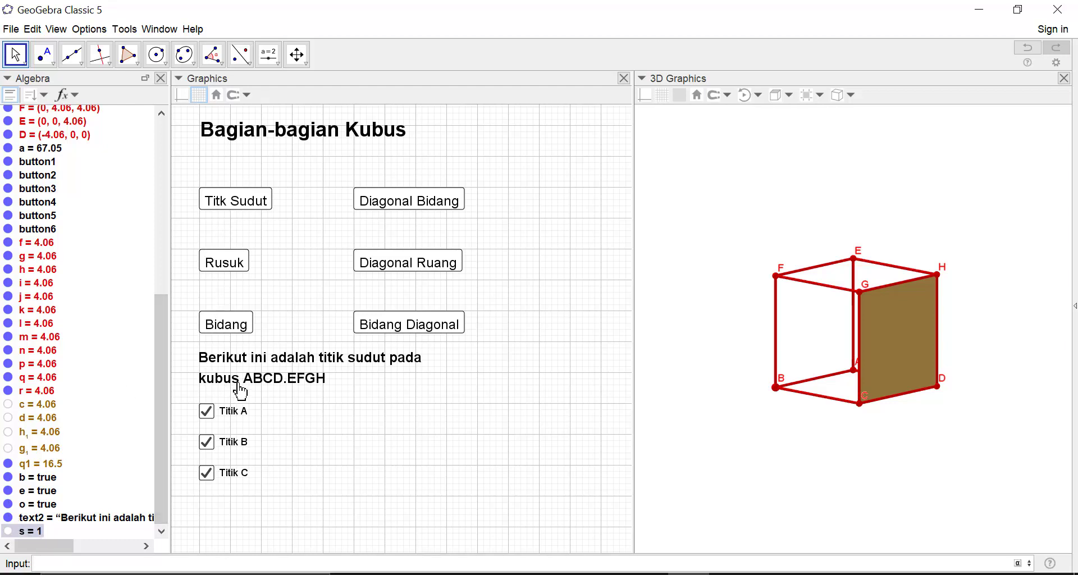
- Correct the caption of the first button, button1, to "Titik Sudut"
click(231, 210)
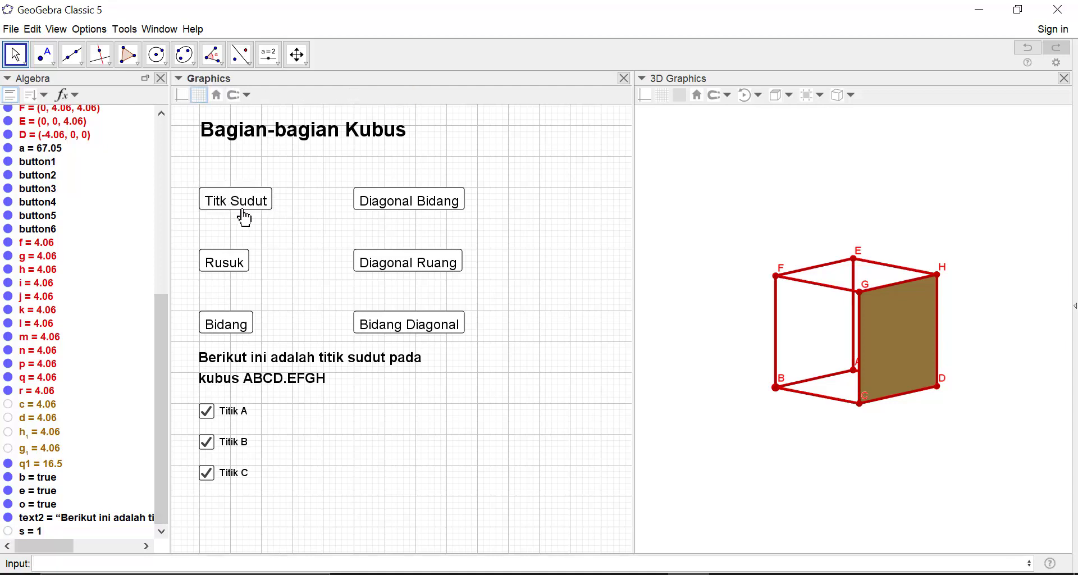
right_click(245, 211)
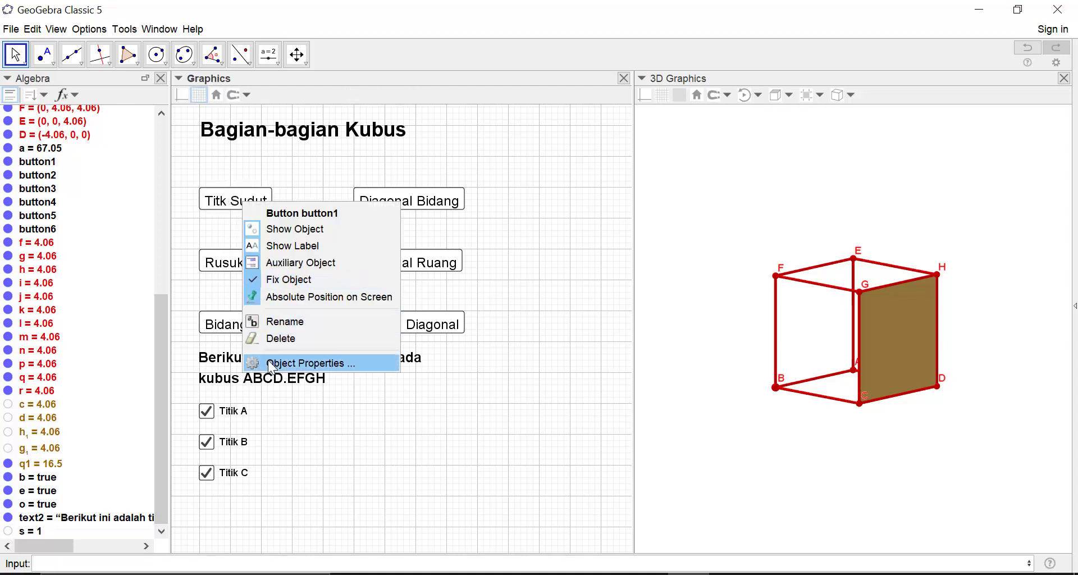
click(292, 363)
click(900, 119)
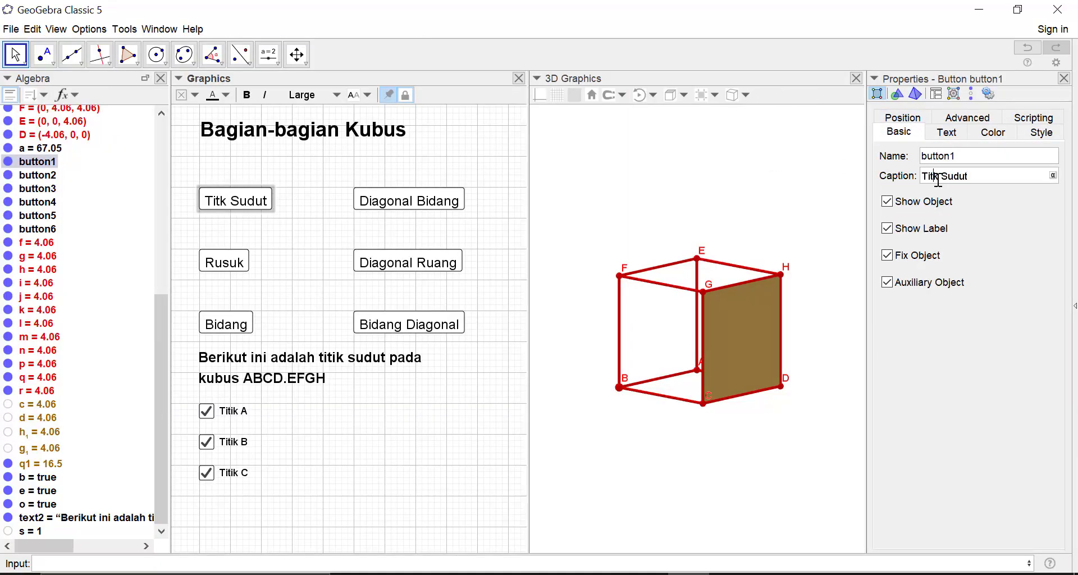
click(933, 176)
text(i)
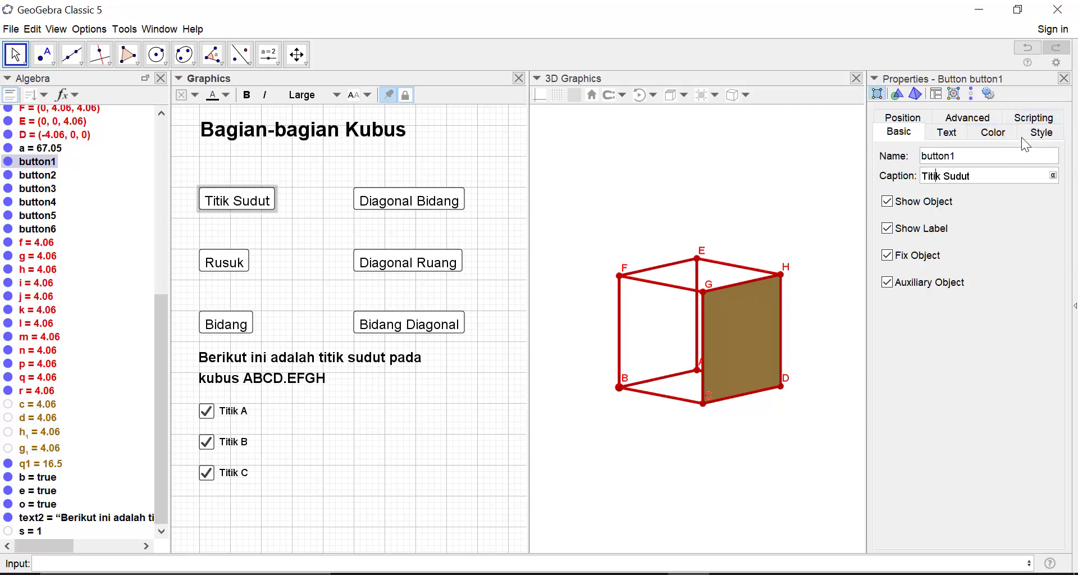
- Give the Titik Sudut button the On Click GeoGebra script SetValue(s,1)
click(1024, 122)
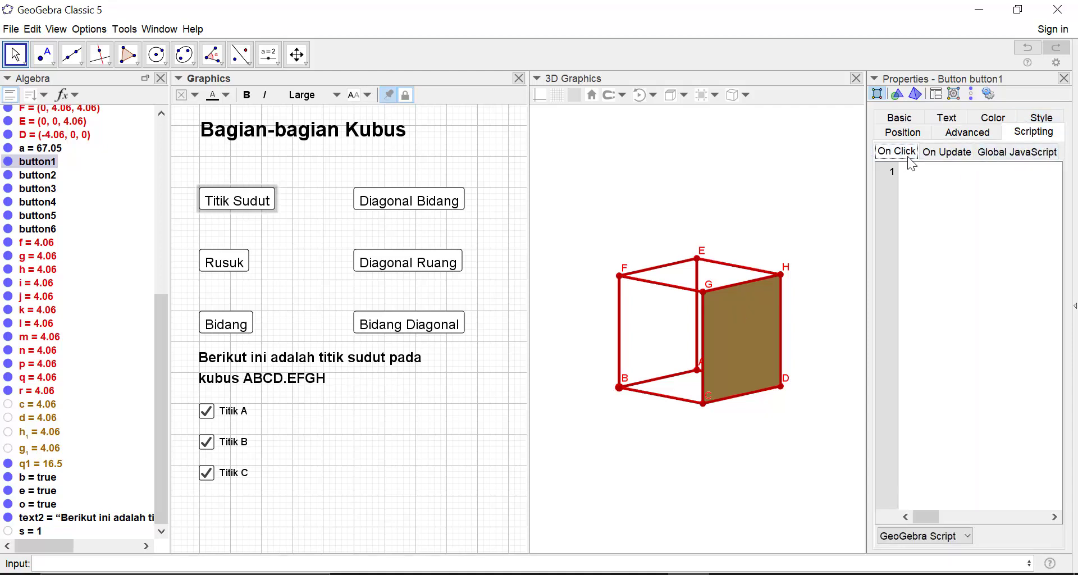
click(929, 178)
text(SetValue(s,1)
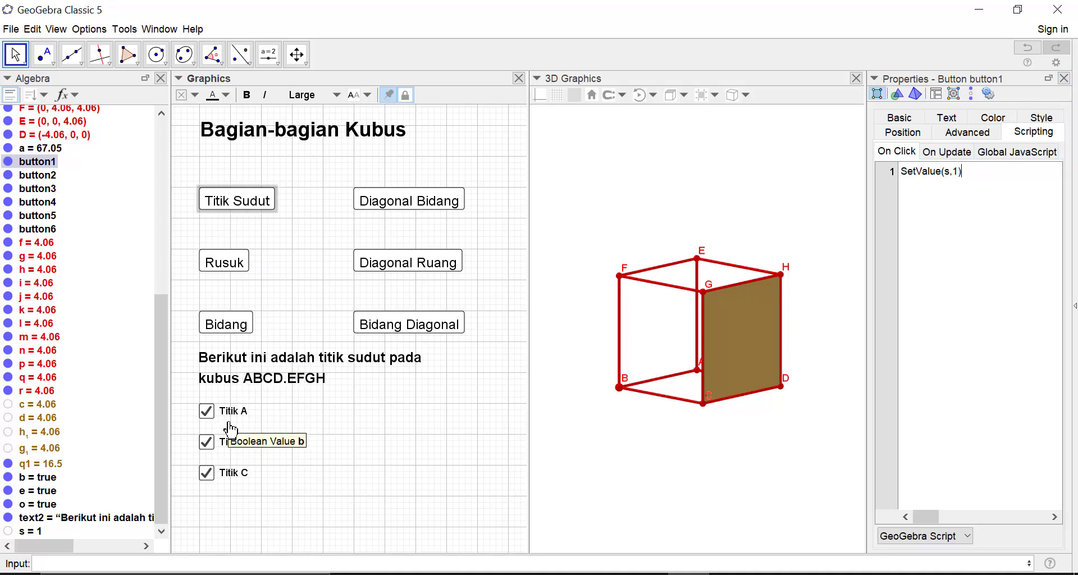
- Set the condition to show object of the "Berikut ini adalah titik sudut" text to s==1
click(240, 368)
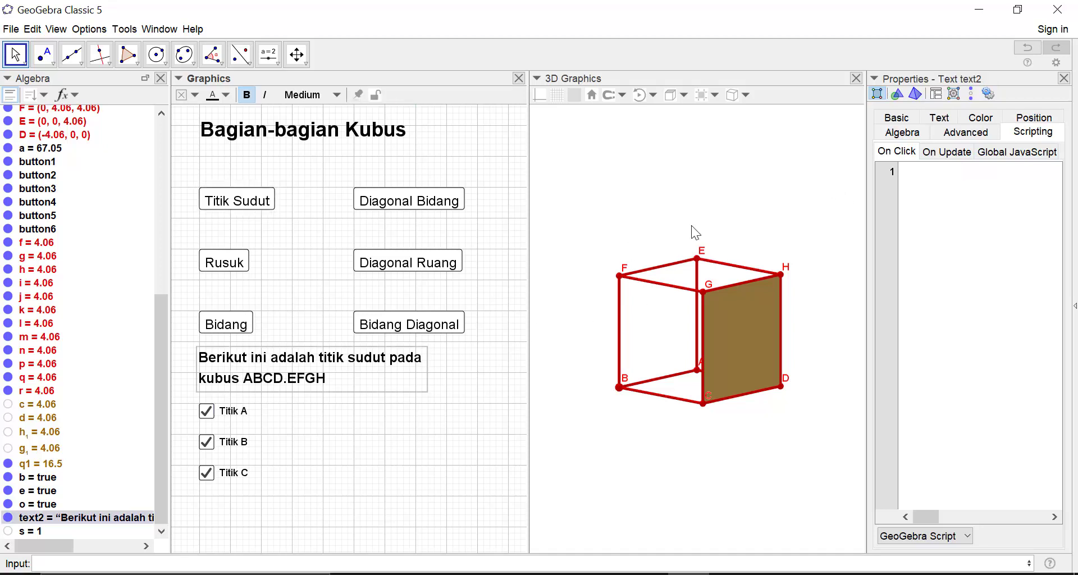
click(966, 132)
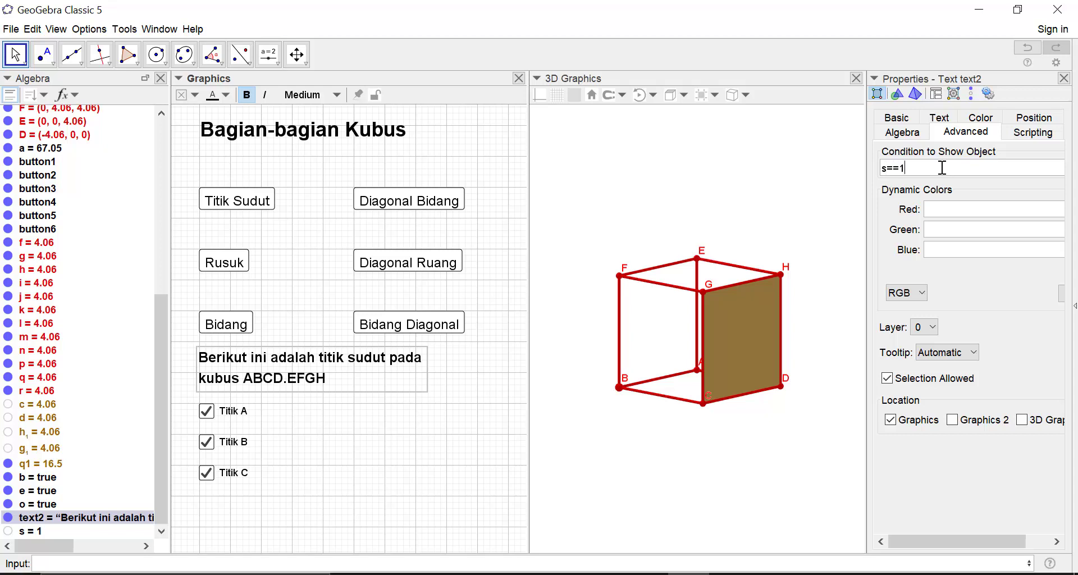
key(Return)
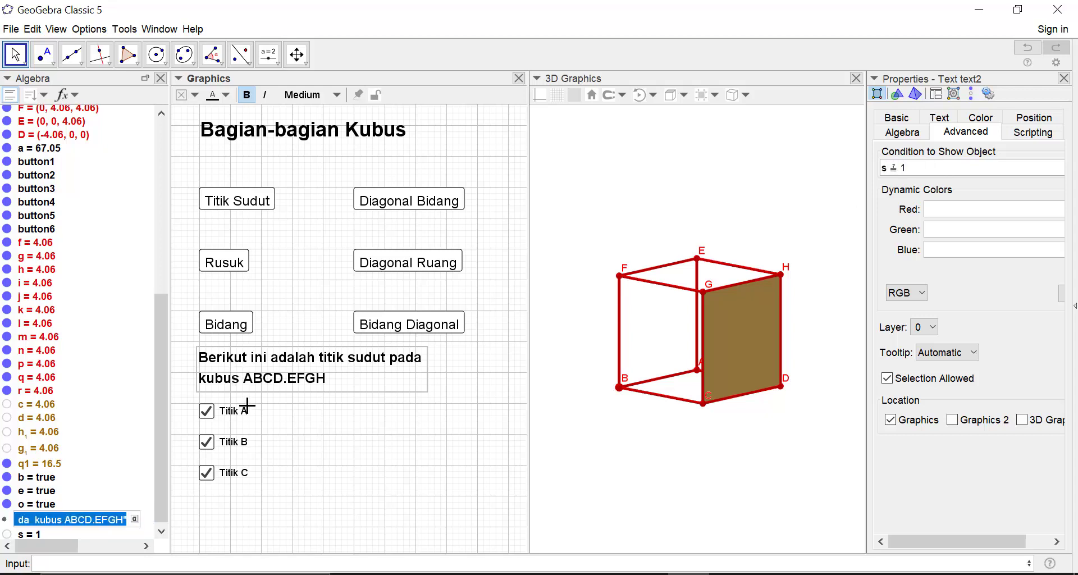
- Set the condition to show object of the Titik A and Titik B check boxes to s==1
click(206, 411)
click(241, 415)
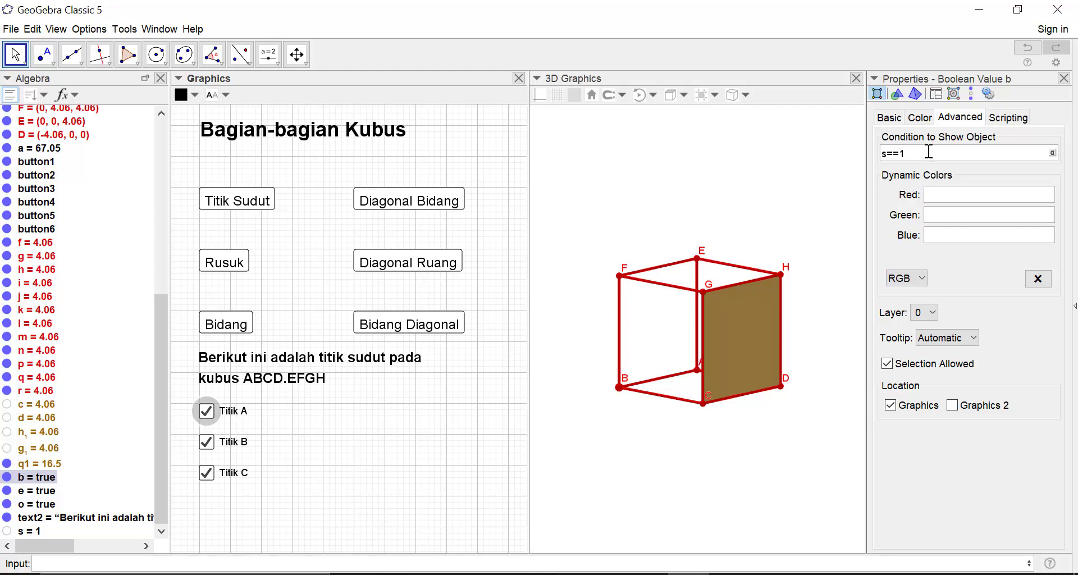
key(Return)
click(235, 447)
click(236, 448)
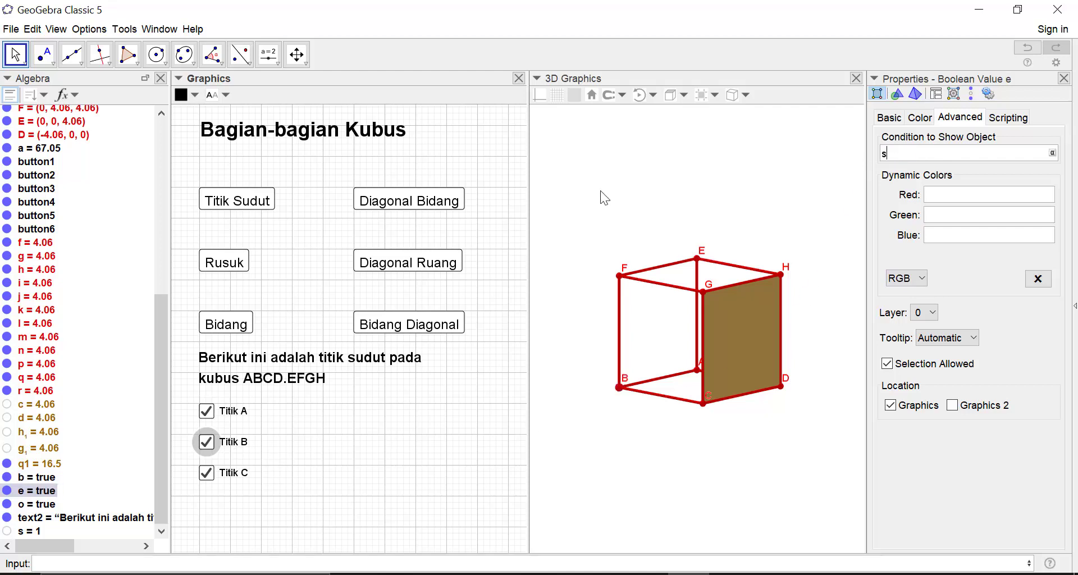
key(Return)
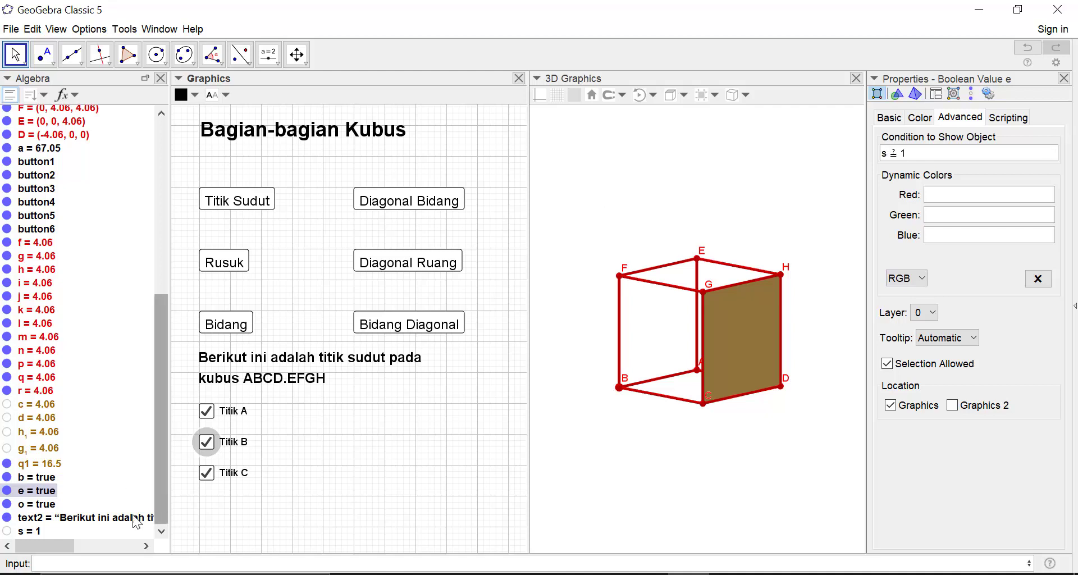
- Set the condition to show object of the Titik C check box to s==1
click(45, 505)
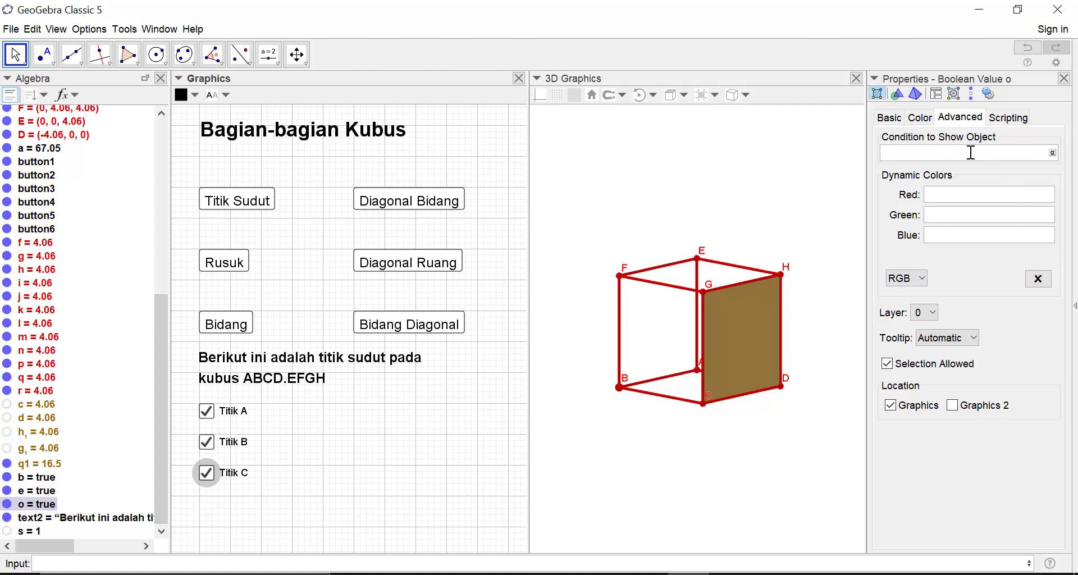
key(Return)
- Add a button captioned "Clear All" with the GeoGebra script SetValue(s,0) below the Bidang Diagonal button, near the bottom of the worksheet
click(278, 63)
click(292, 153)
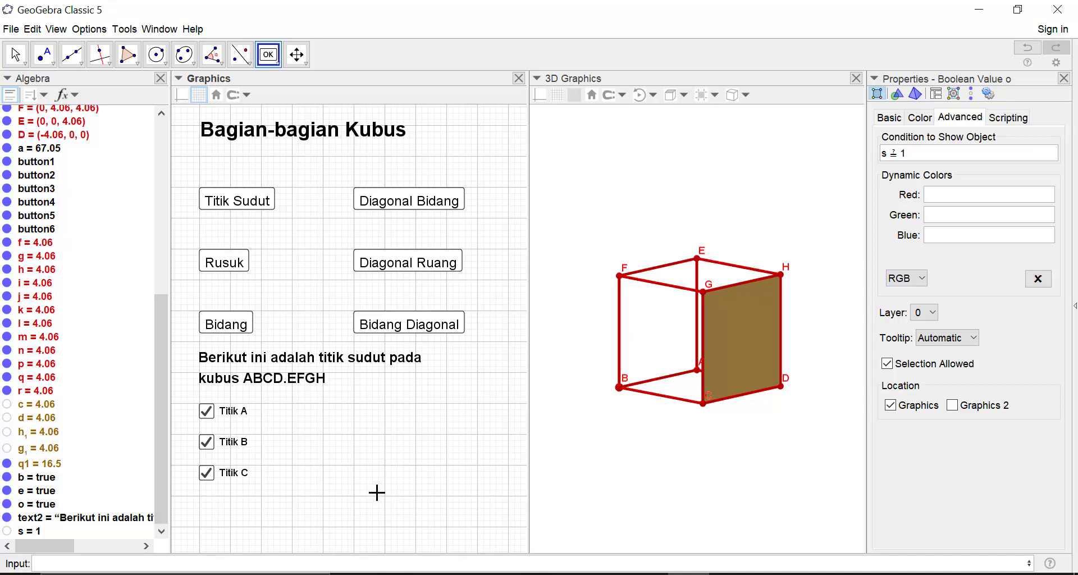
click(397, 504)
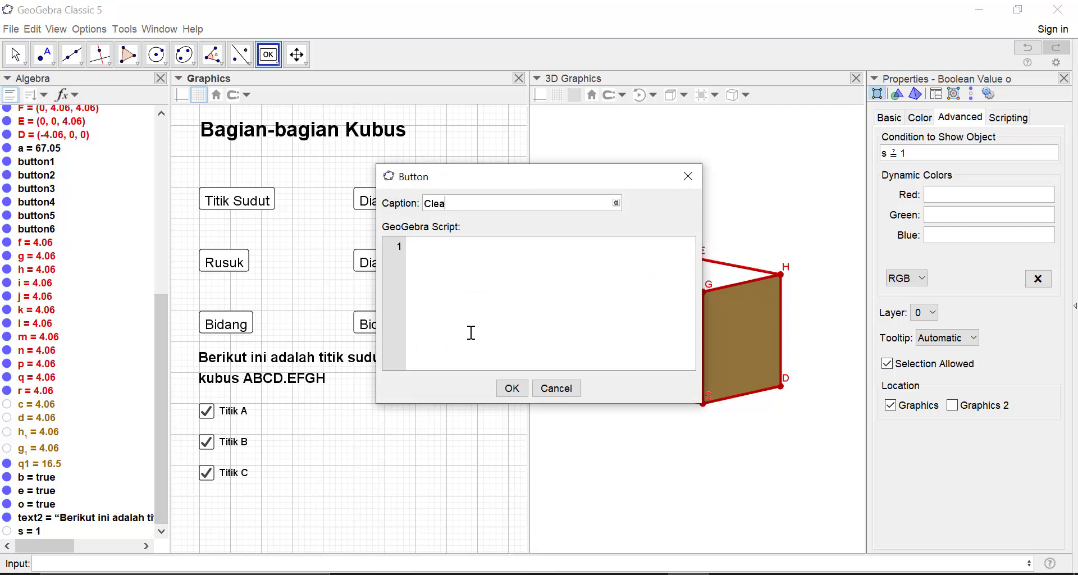
text(Clear All)
click(469, 306)
text(SetValue(s,0)
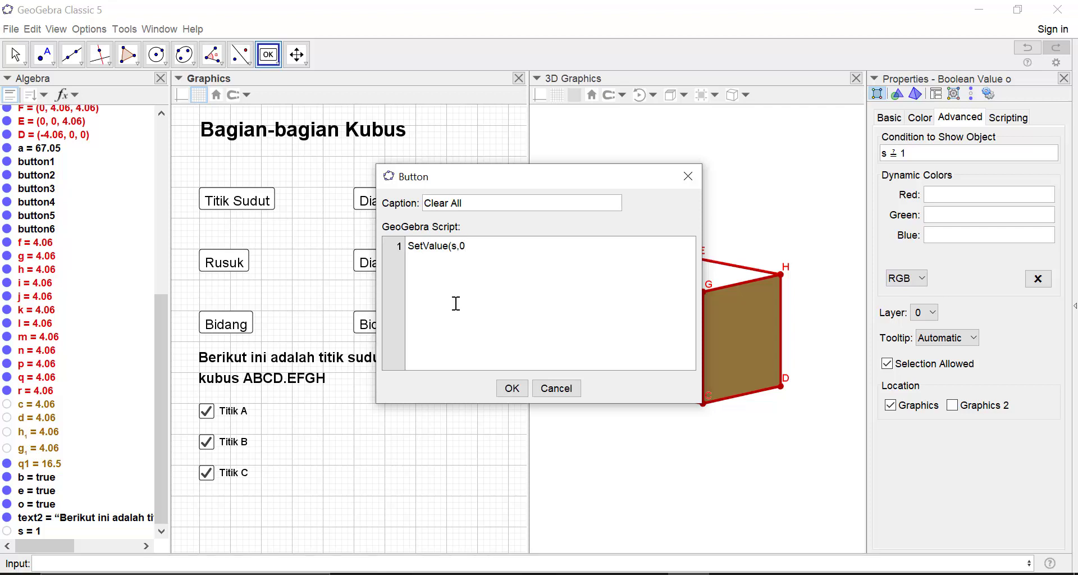
click(511, 388)
click(15, 54)
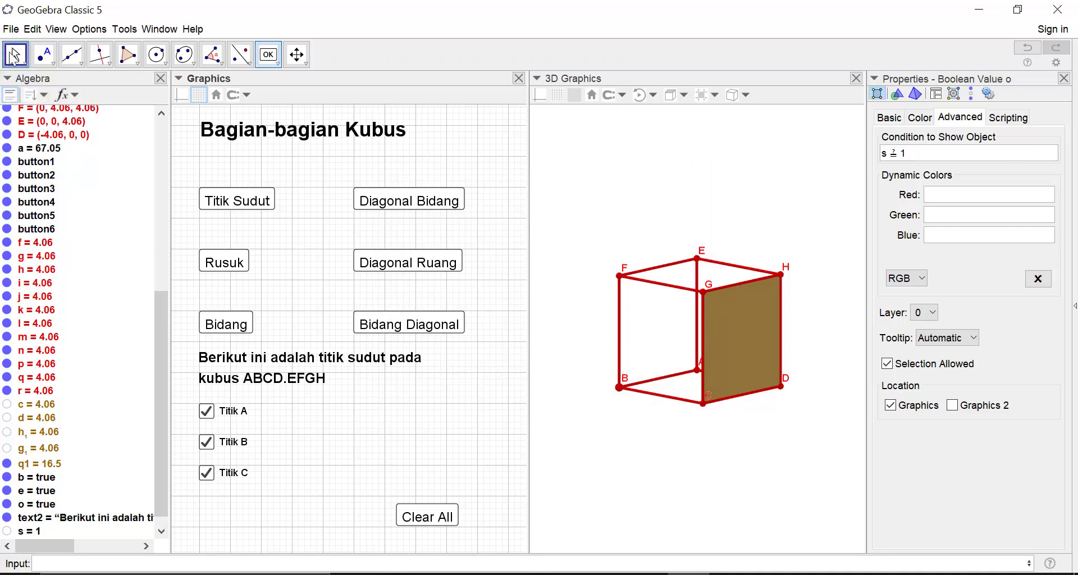
- Close the object properties and test hiding and showing the vertex text and check boxes with the Clear All and Titik Sudut buttons
click(1064, 79)
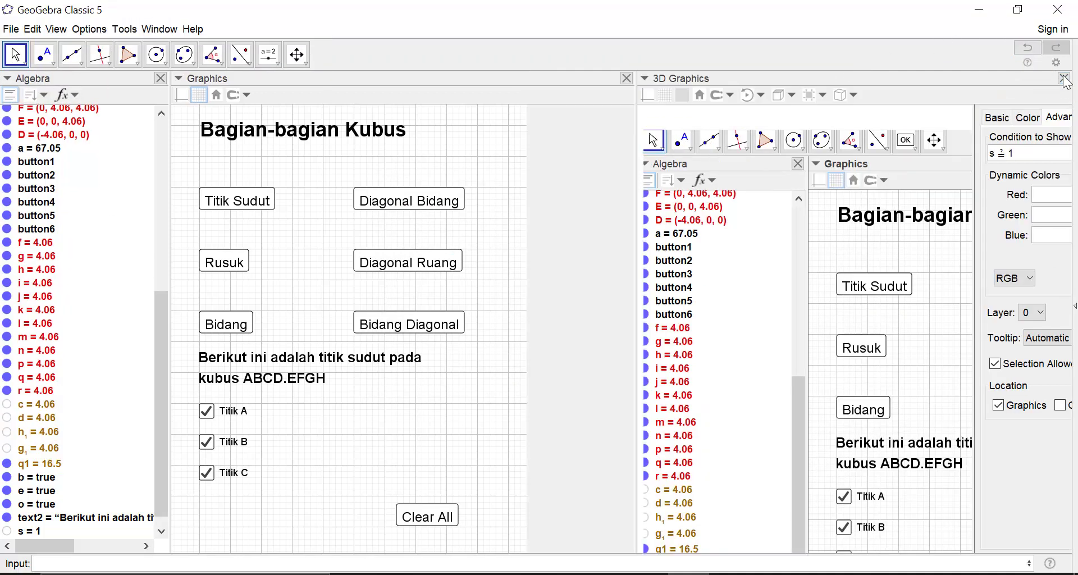
click(419, 522)
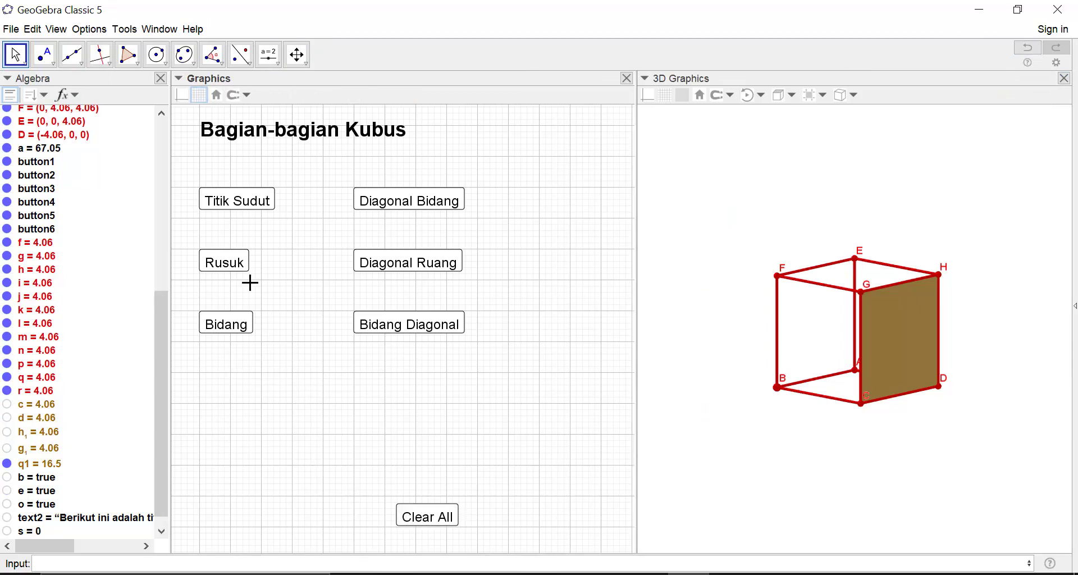
click(242, 209)
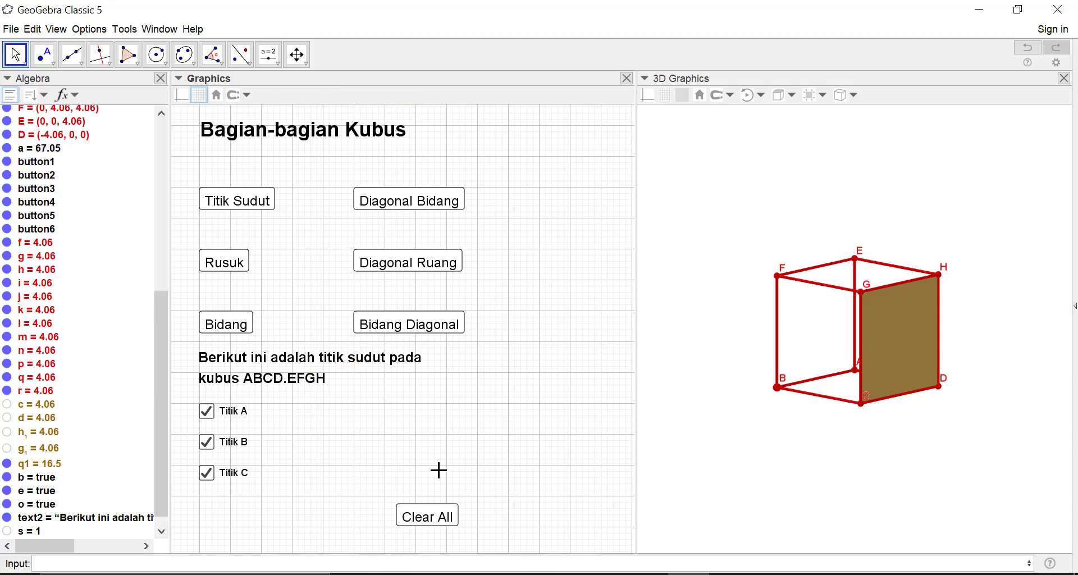
click(416, 521)
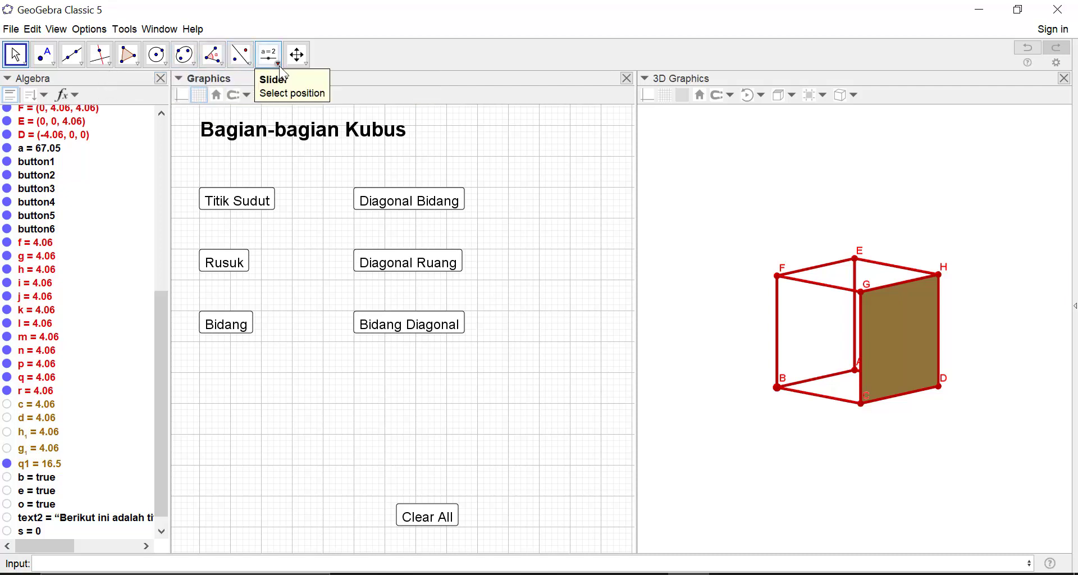
- Add a check box captioned "Rusuk AB" below the Bidang button, without linking any objects
click(268, 54)
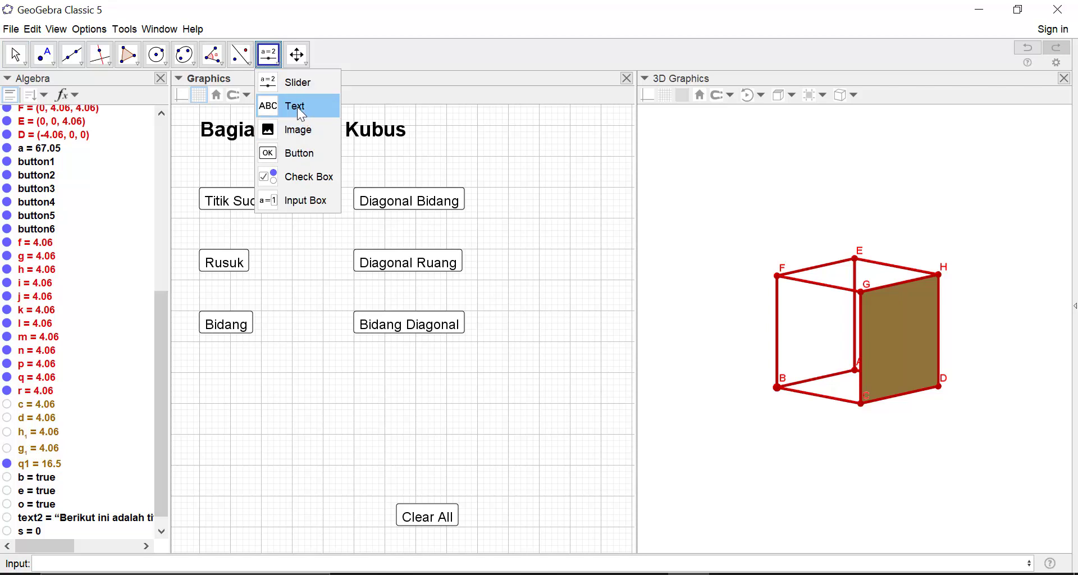
click(301, 175)
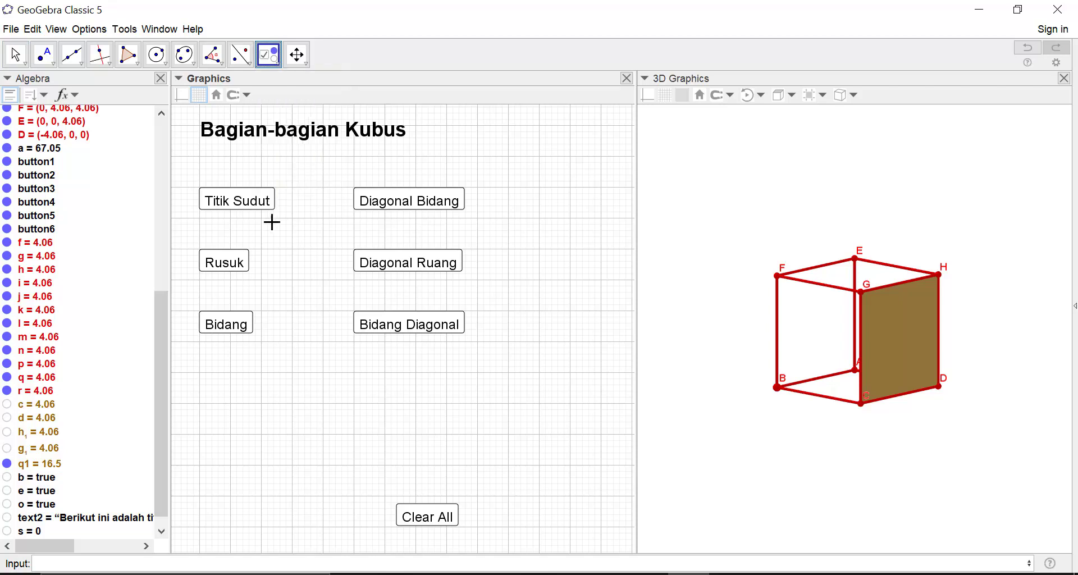
click(218, 388)
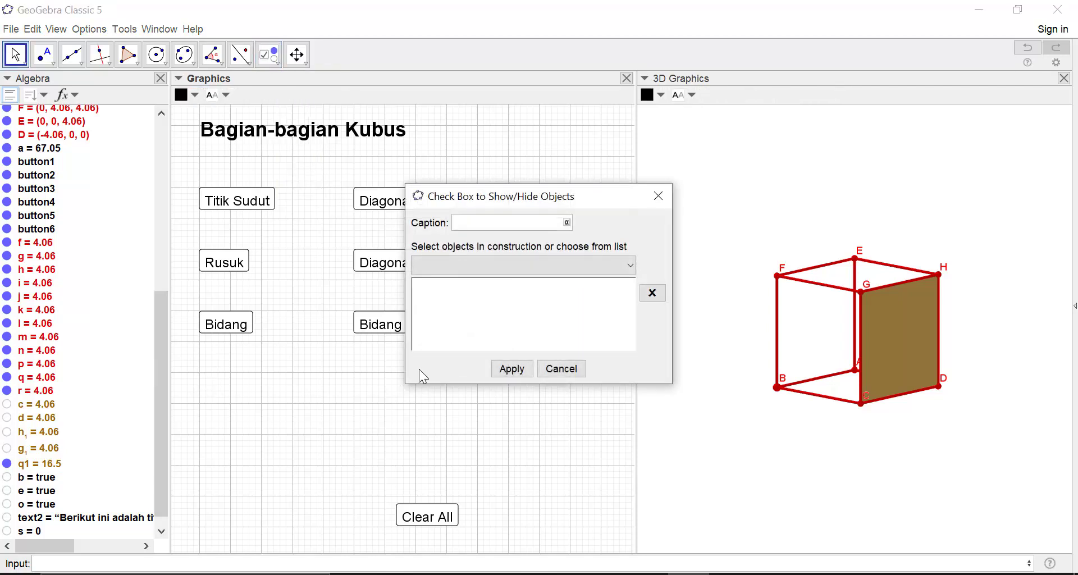
text(Rusuk AB)
click(509, 369)
- Add two more check boxes captioned "Rusuk AC" and "Rusuk AD" below the Rusuk AB check box, without linked objects
click(215, 427)
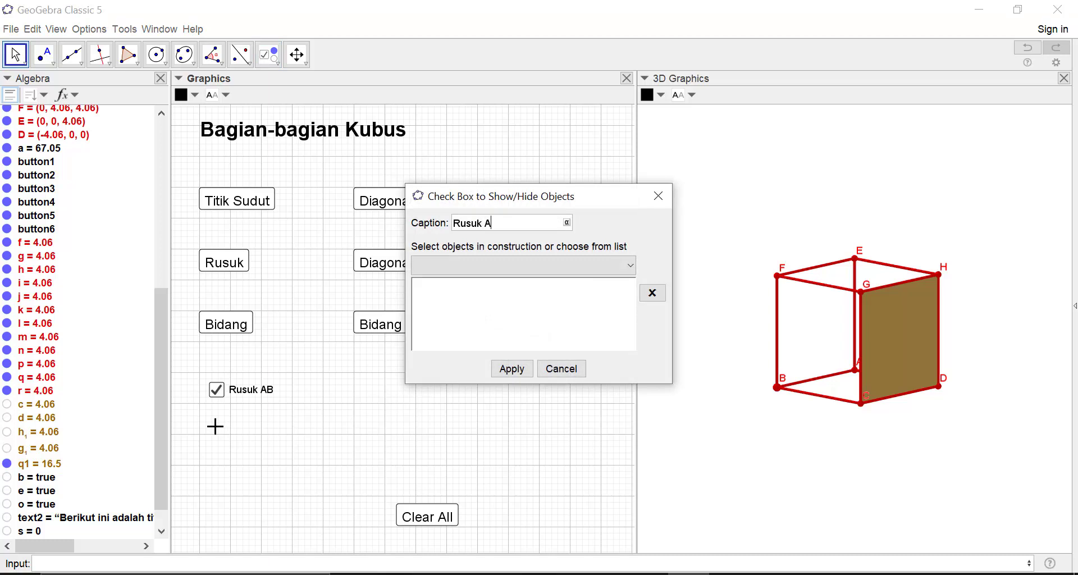
text(Rusuk AC)
click(499, 373)
click(224, 454)
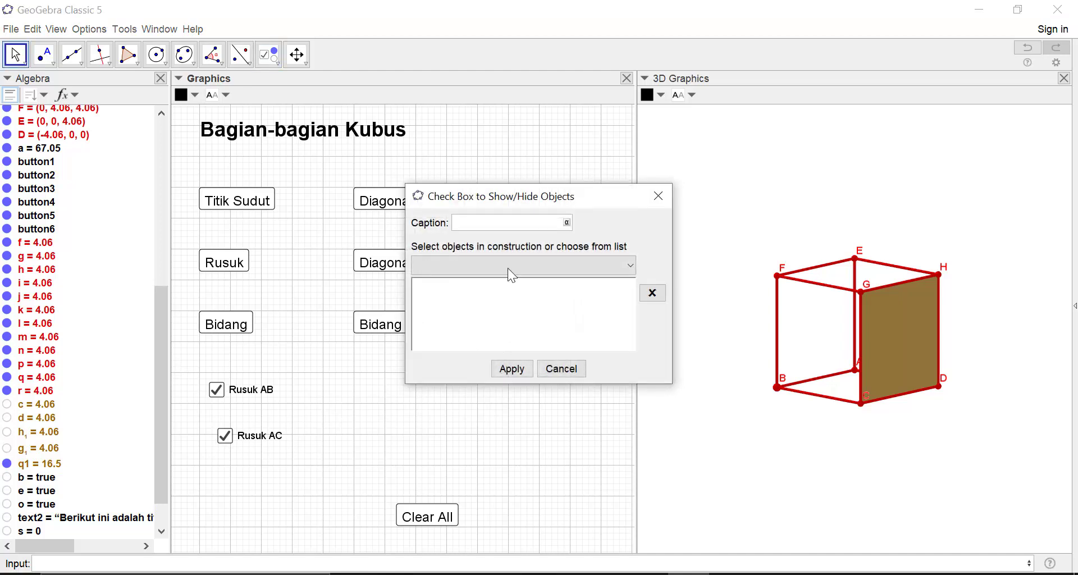
text(Rusuk)
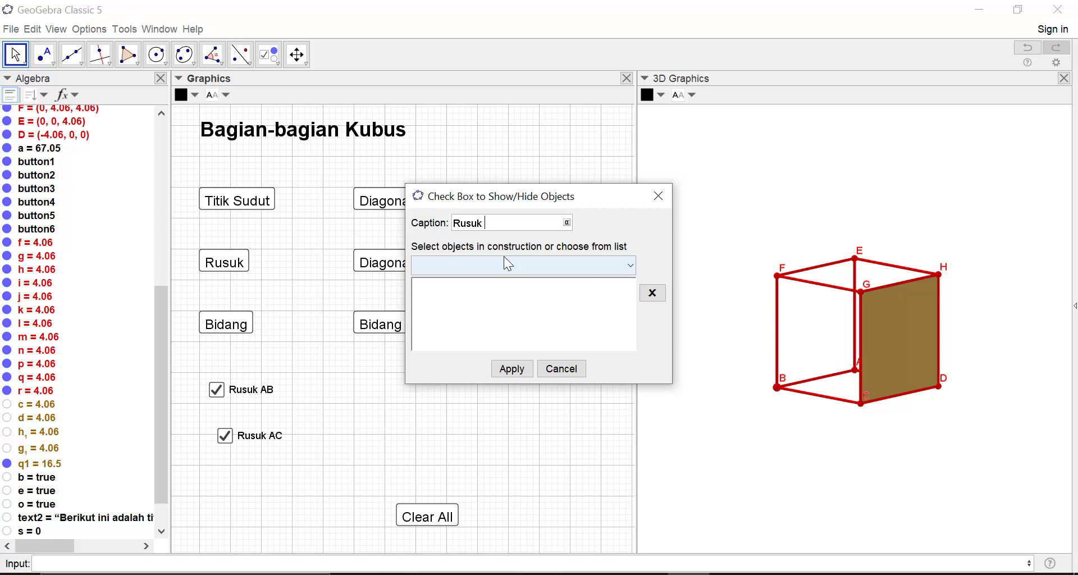
text(AD)
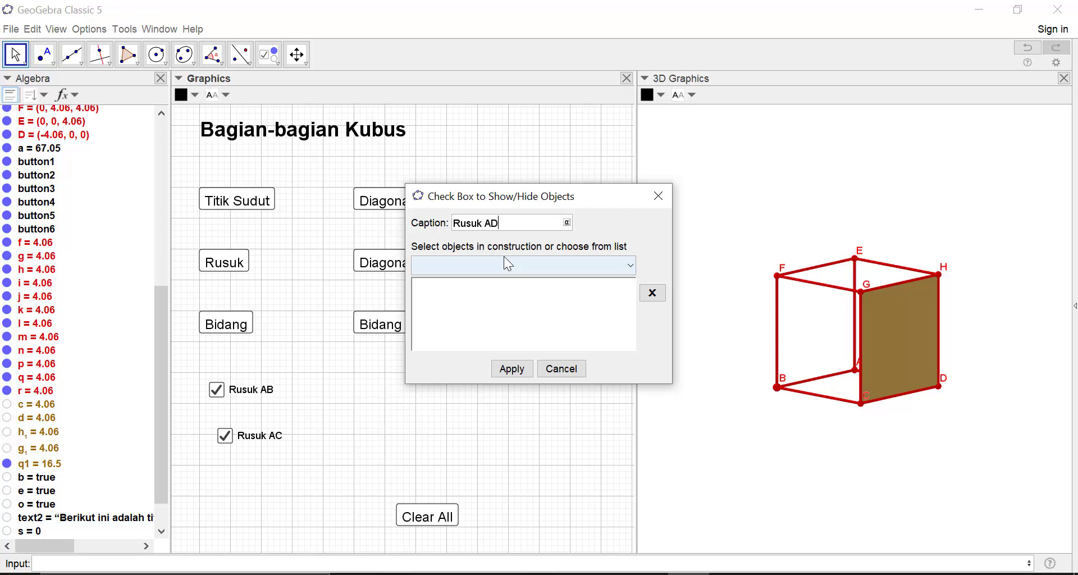
click(512, 369)
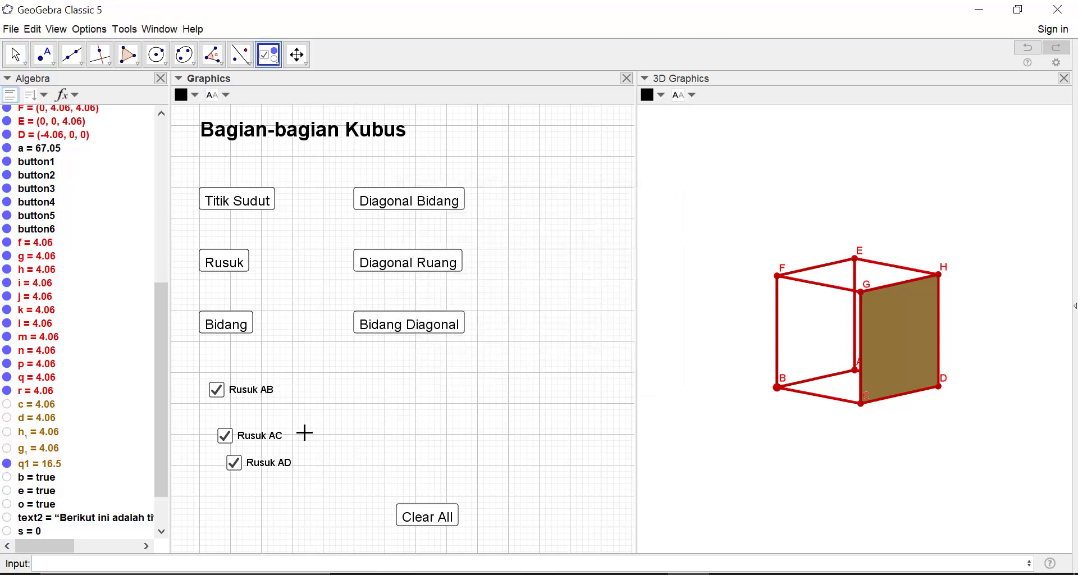
- Change the Rusuk AC check box's caption to "Rusuk AE" and align the three Rusuk check boxes in an evenly spaced column
right_click(255, 443)
click(331, 569)
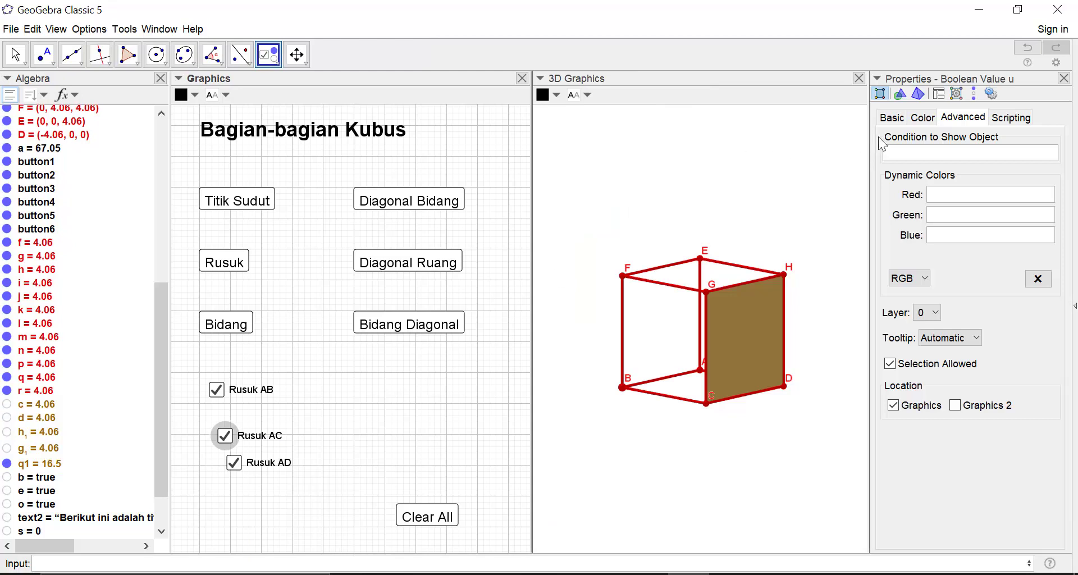
click(892, 117)
click(969, 177)
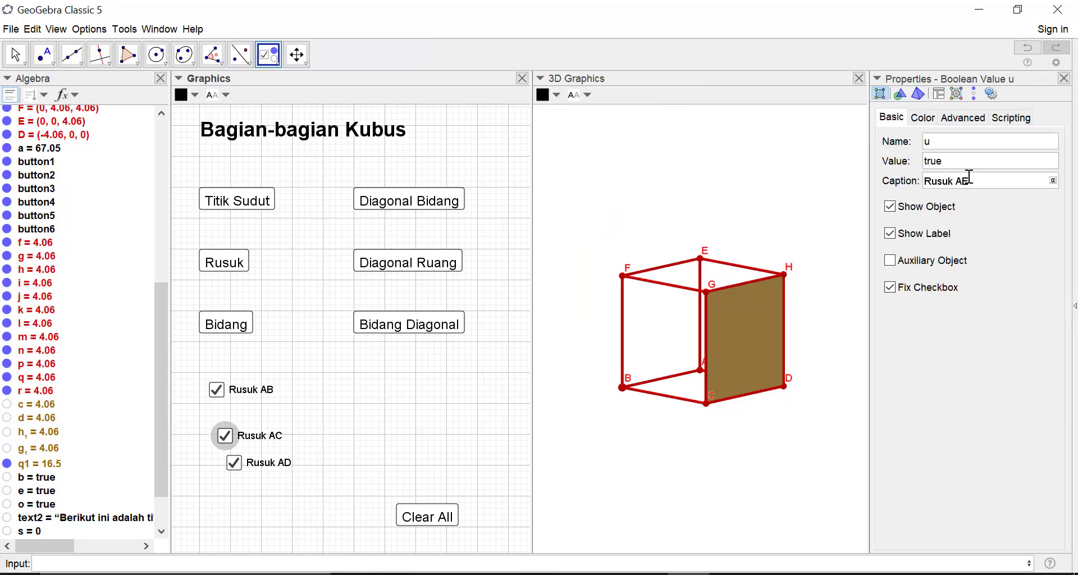
click(1064, 78)
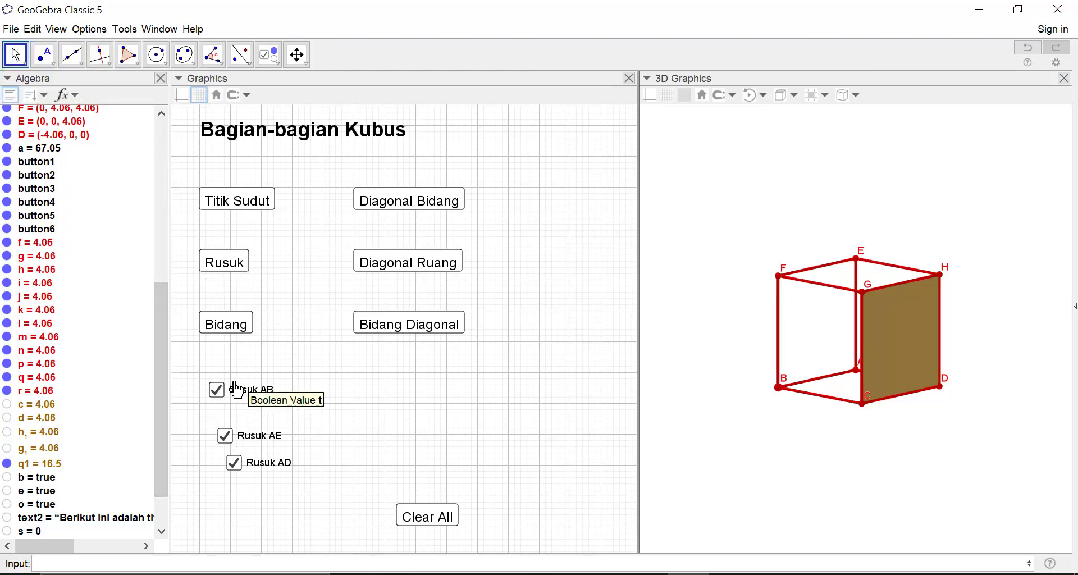
drag(238, 400, 227, 479)
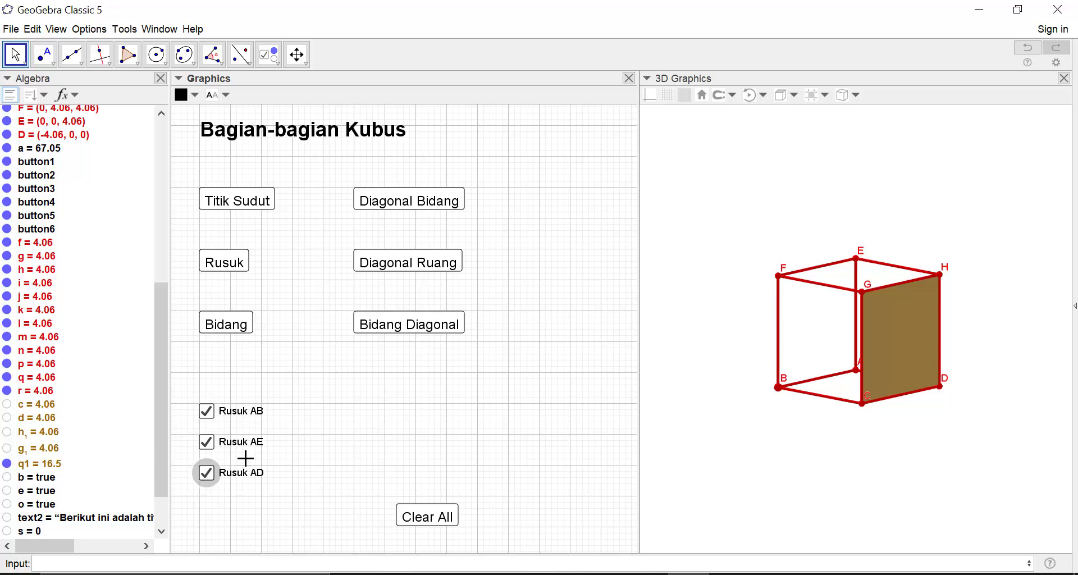
- Insert the text "Berikut ini adalah rusuk-rusuk pada kubus ABCD.EFGH" above the Rusuk check boxes, with a line break before "kubus"
click(268, 54)
click(281, 105)
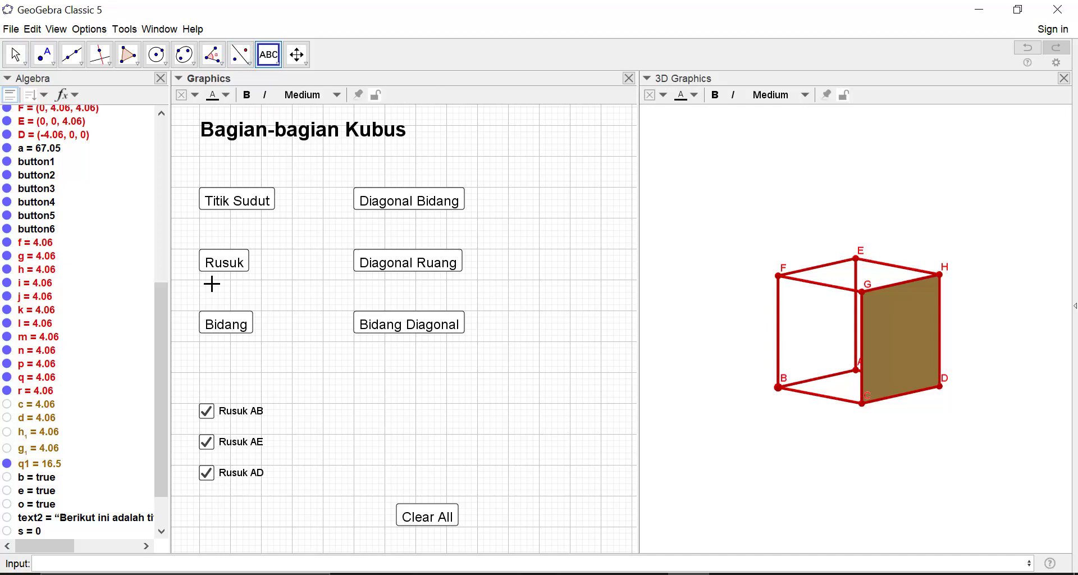
click(210, 369)
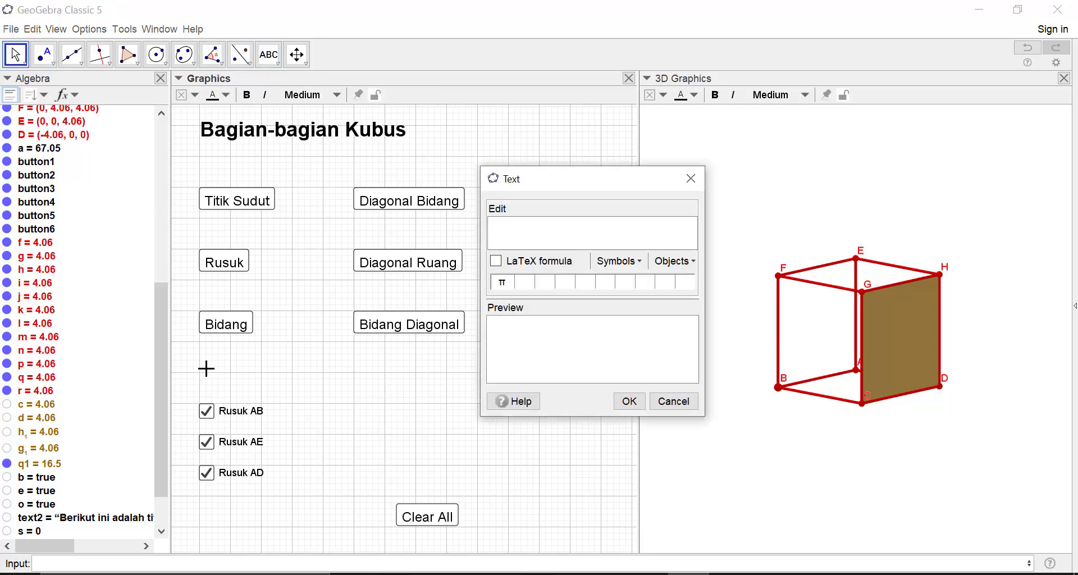
text(BErikut)
key(BackSpace)
key(BackSpace)
key(BackSpace)
key(BackSpace)
text(ut ini adalah r)
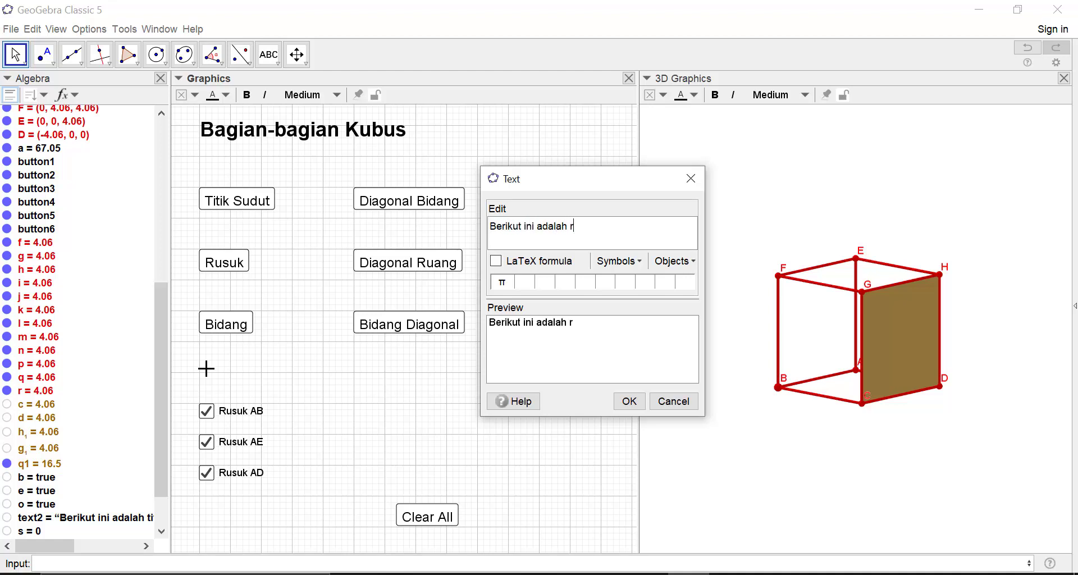
text(usuk-rusu)
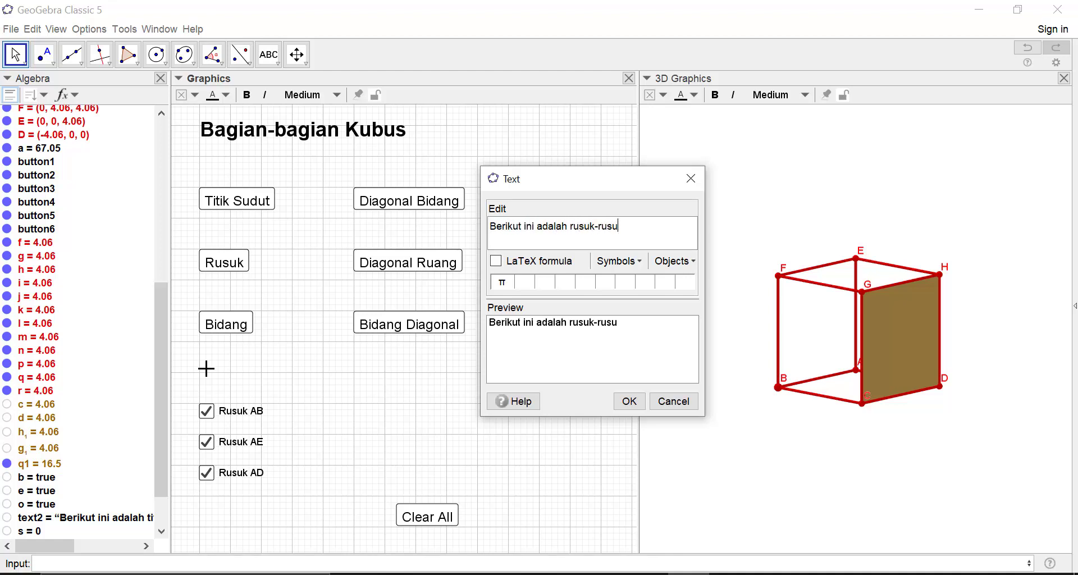
text(k pada kubu)
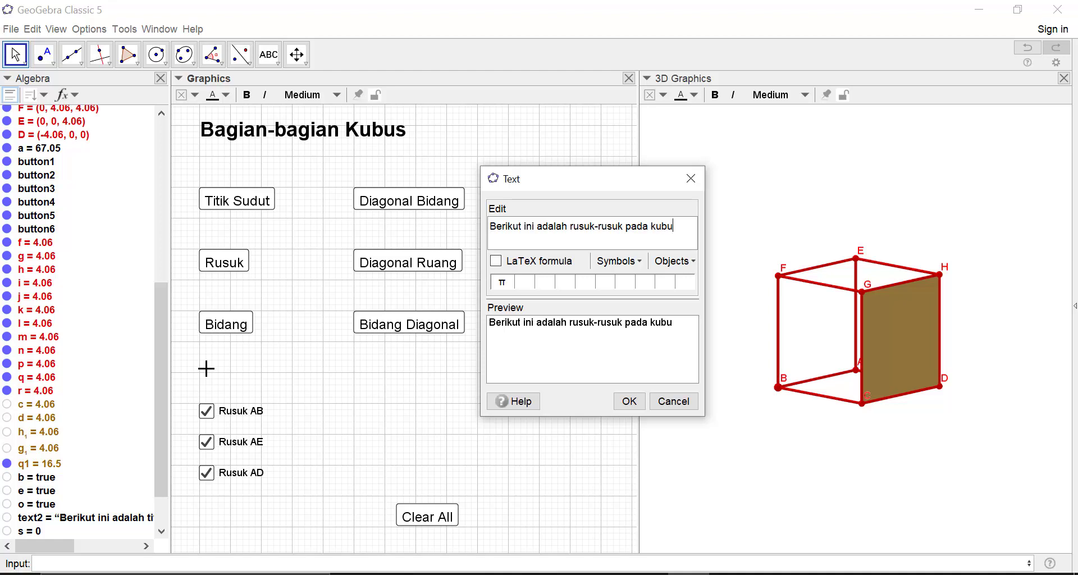
text(s A)
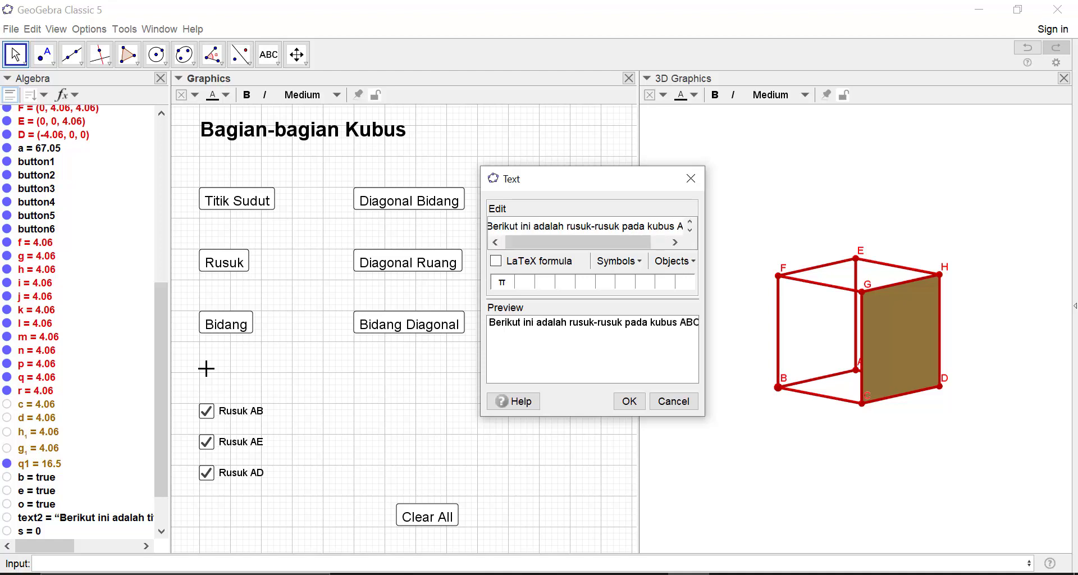
text(BCD.EFGH)
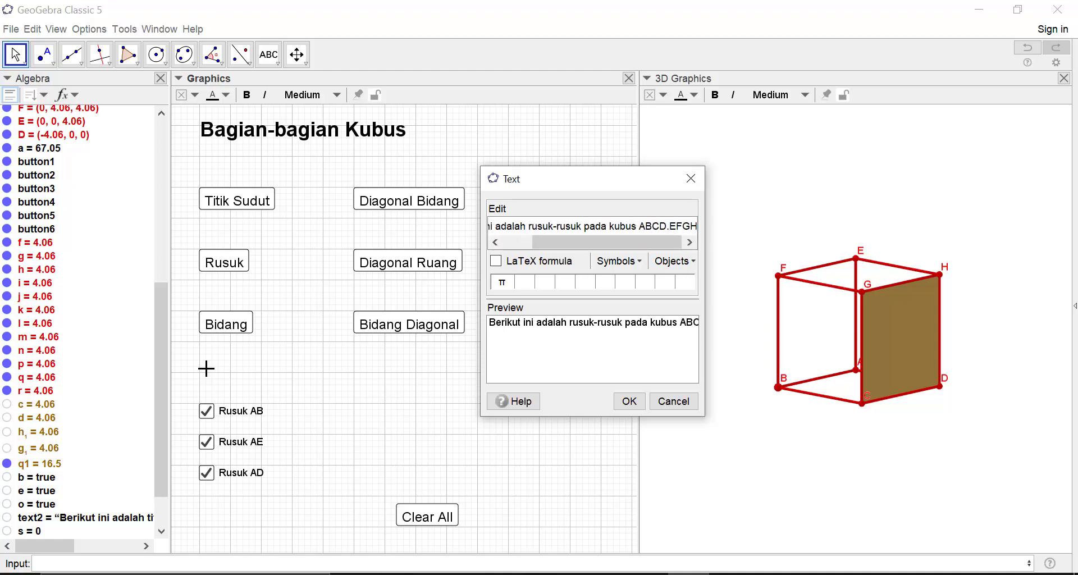
click(608, 226)
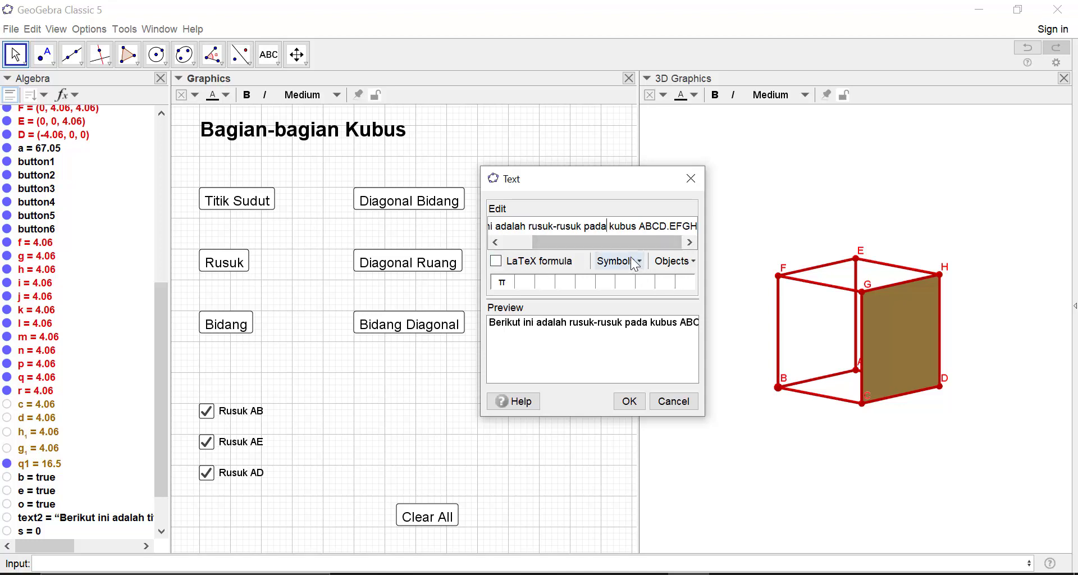
key(Return)
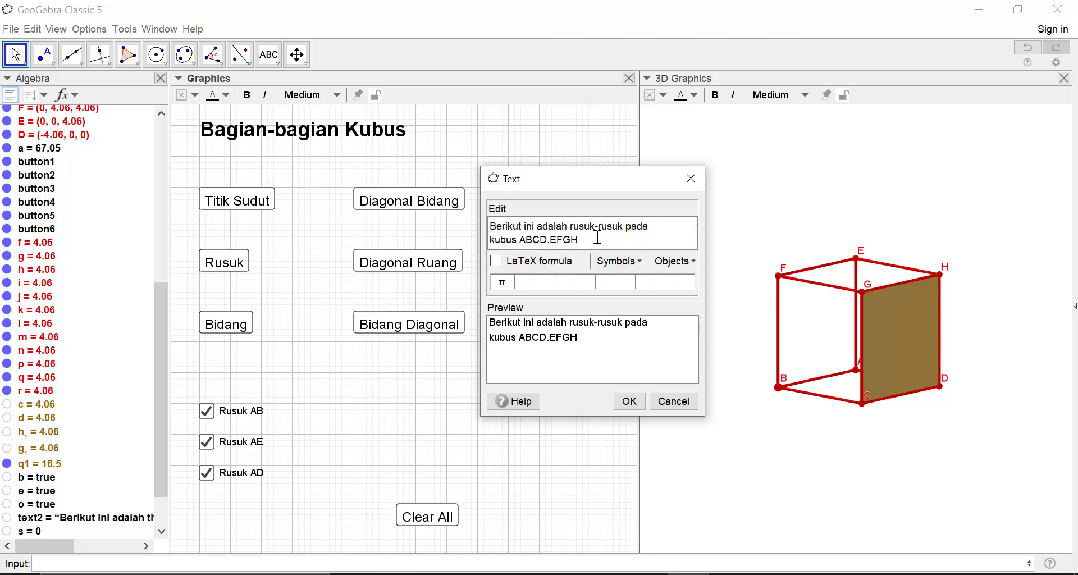
click(627, 402)
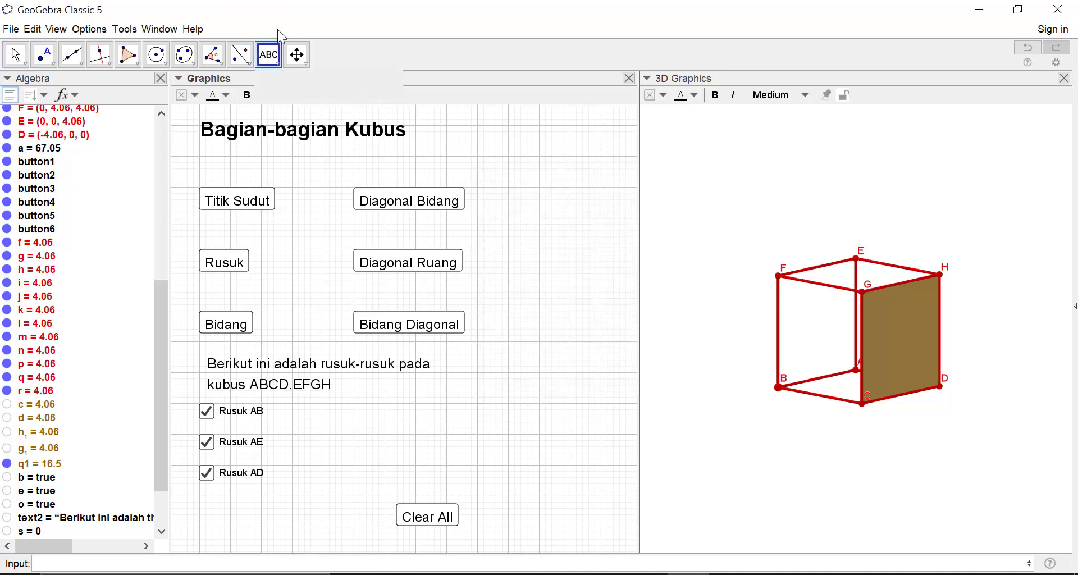
- Make the "Berikut ini adalah rusuk-rusuk" text bold and shift it into line with the left edge of the Rusuk check boxes
click(247, 94)
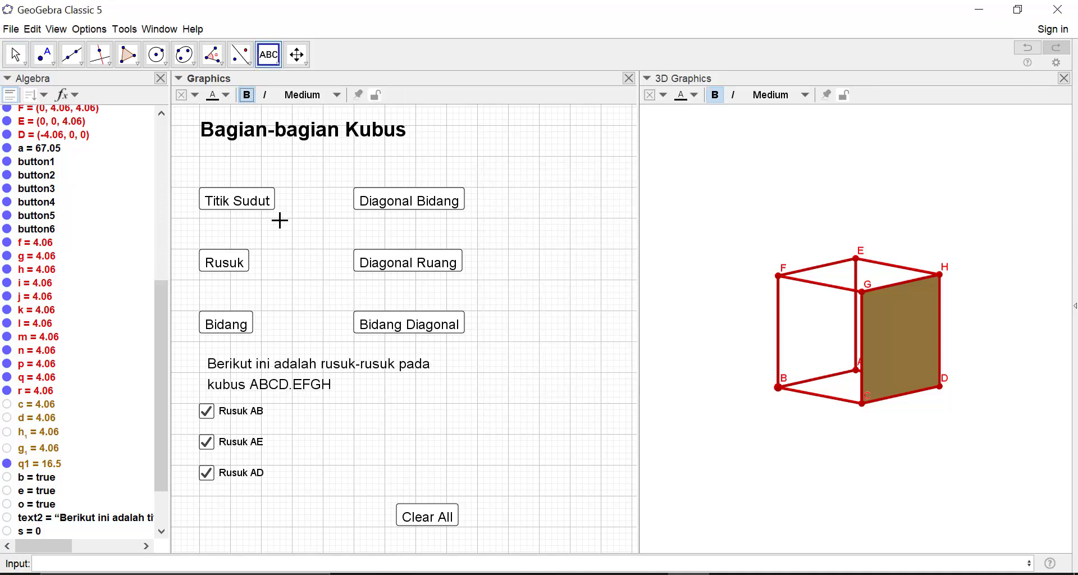
click(16, 55)
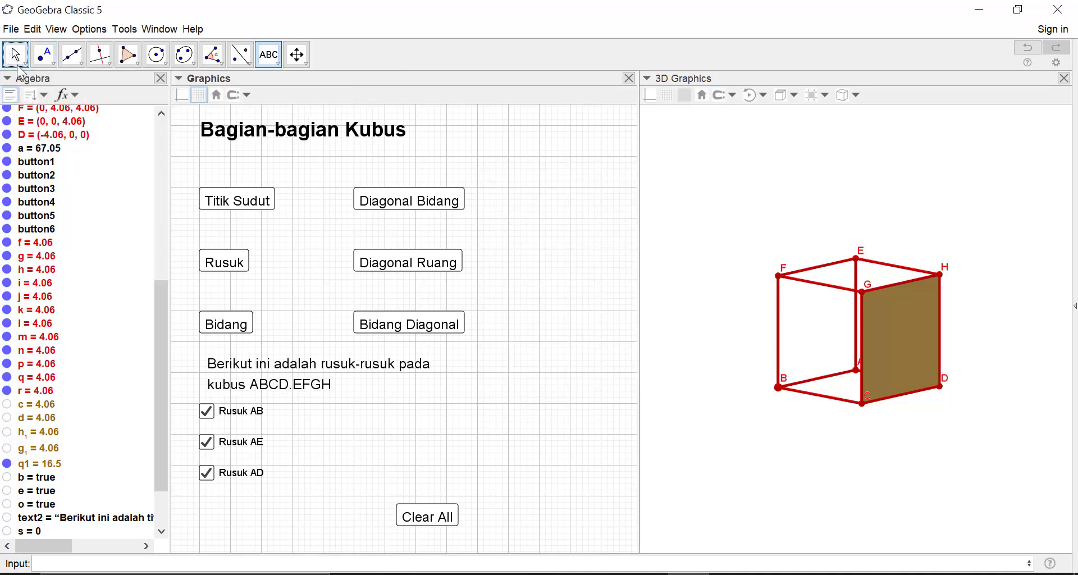
click(251, 371)
click(247, 94)
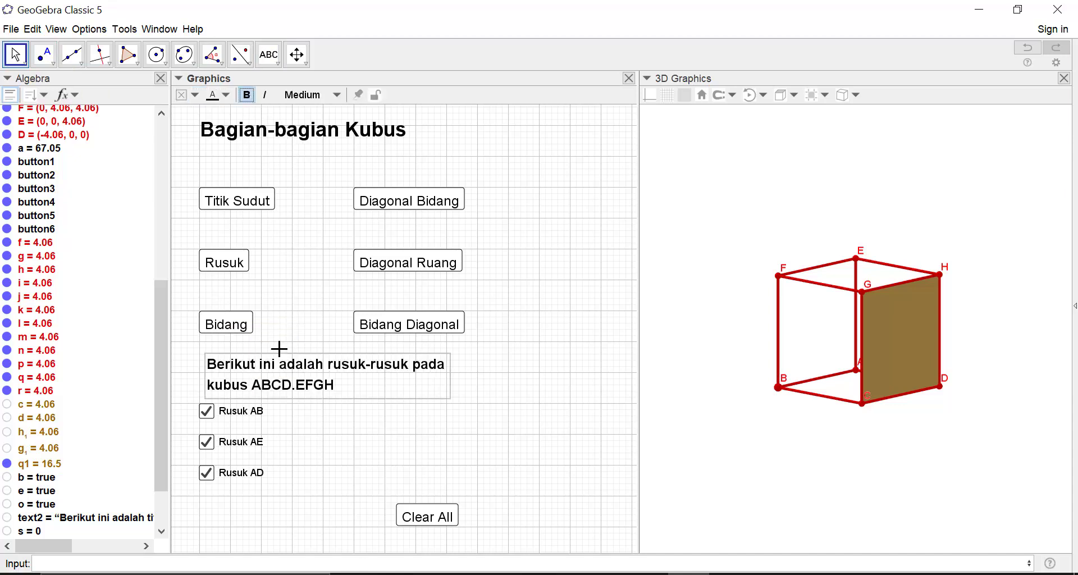
drag(260, 357, 301, 364)
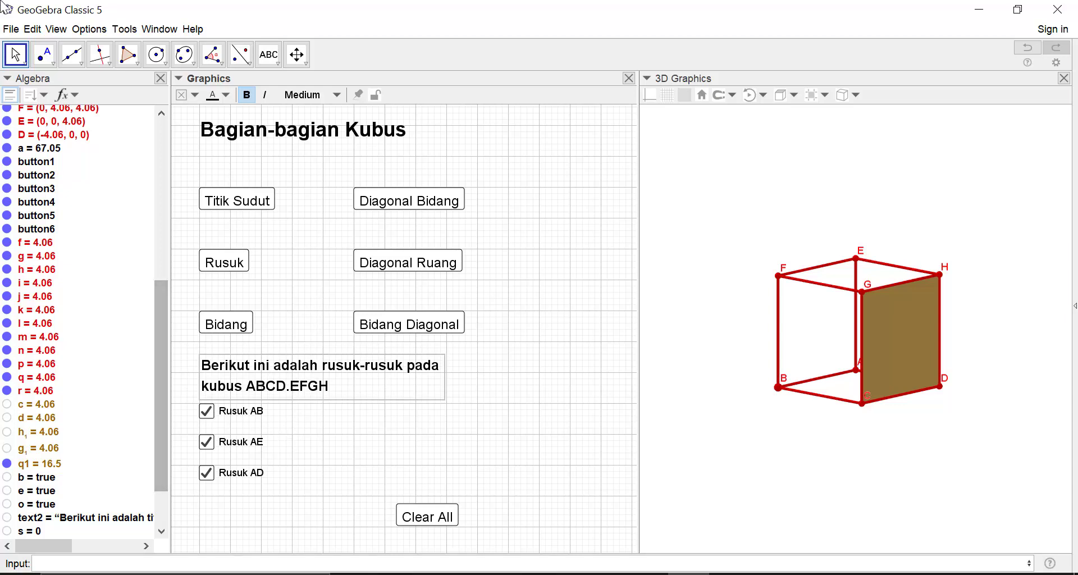
- Hide the cube's shaded face CDHG, object q1
drag(160, 417, 161, 448)
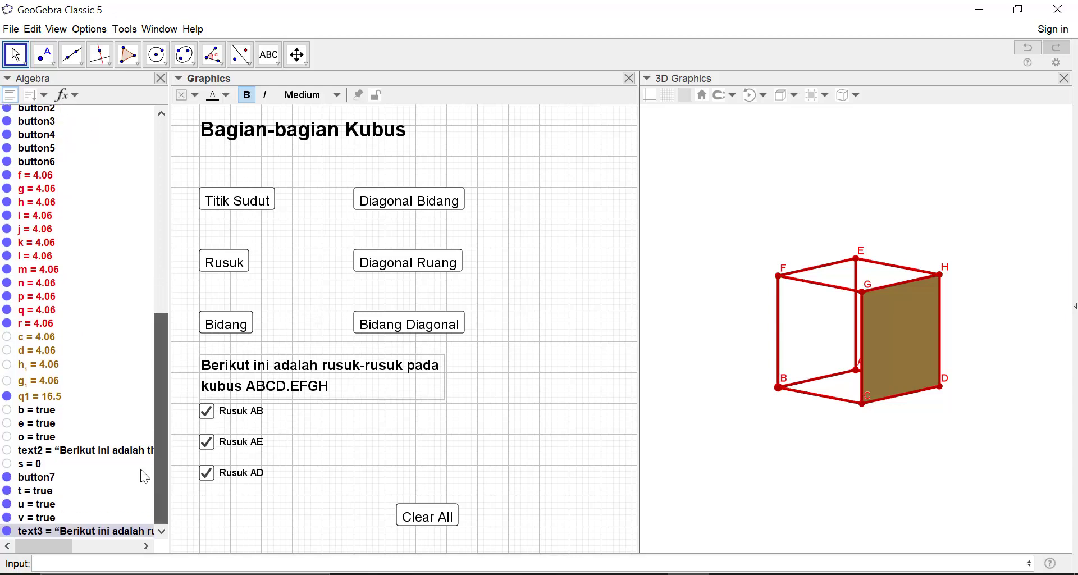
click(7, 396)
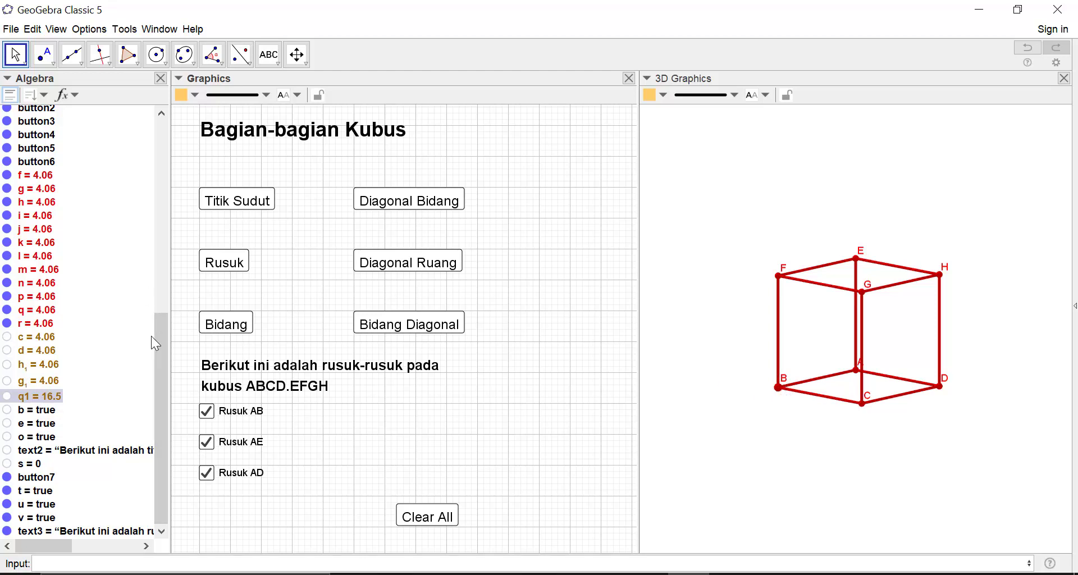
- Toggle the visibility of the cube's red segments individually to identify which one is edge AB, restoring the other edges
drag(152, 337, 159, 329)
click(7, 202)
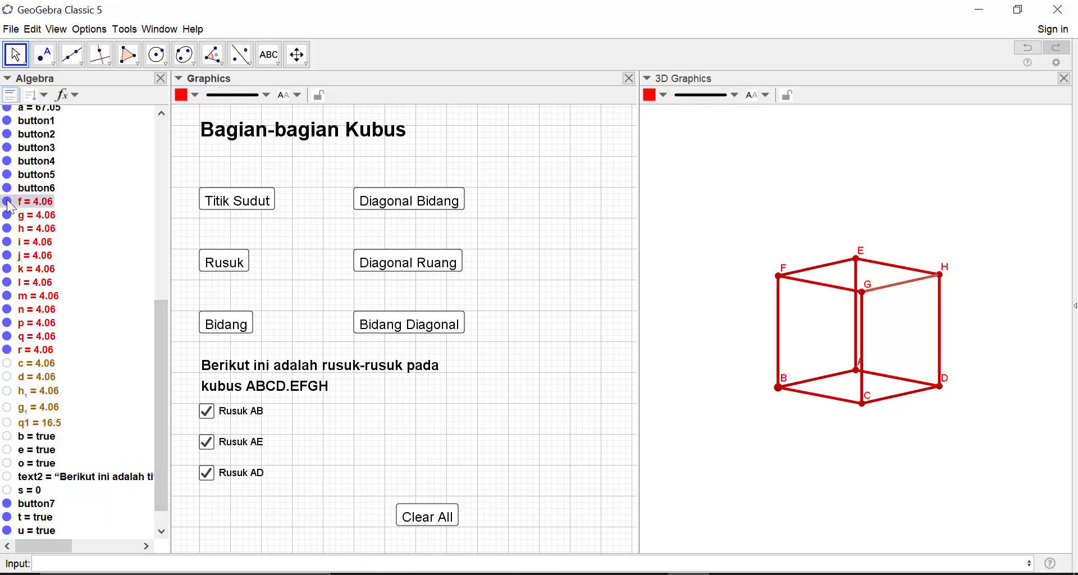
click(7, 201)
click(7, 203)
click(8, 215)
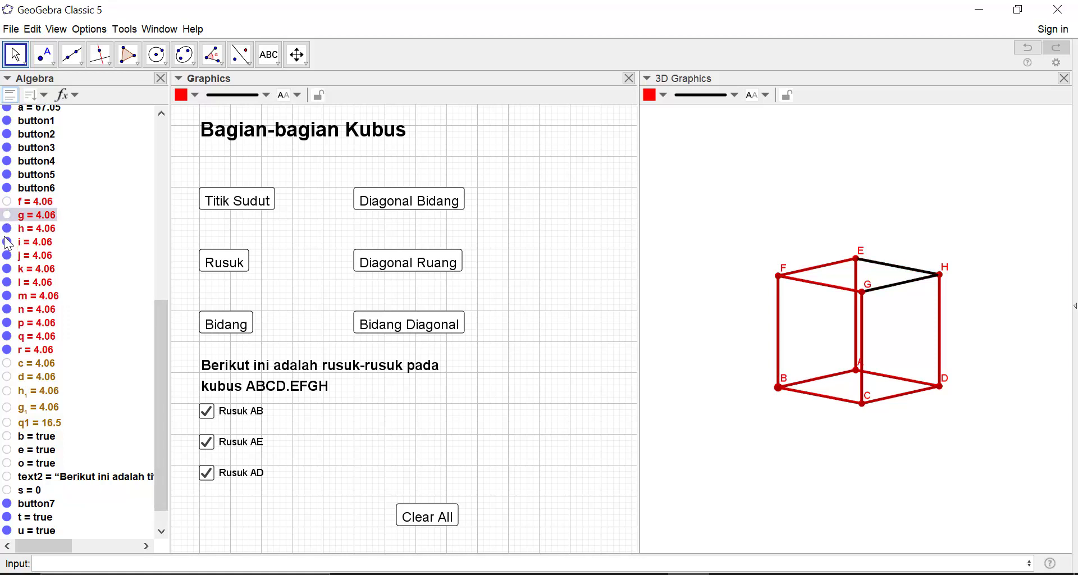
click(8, 296)
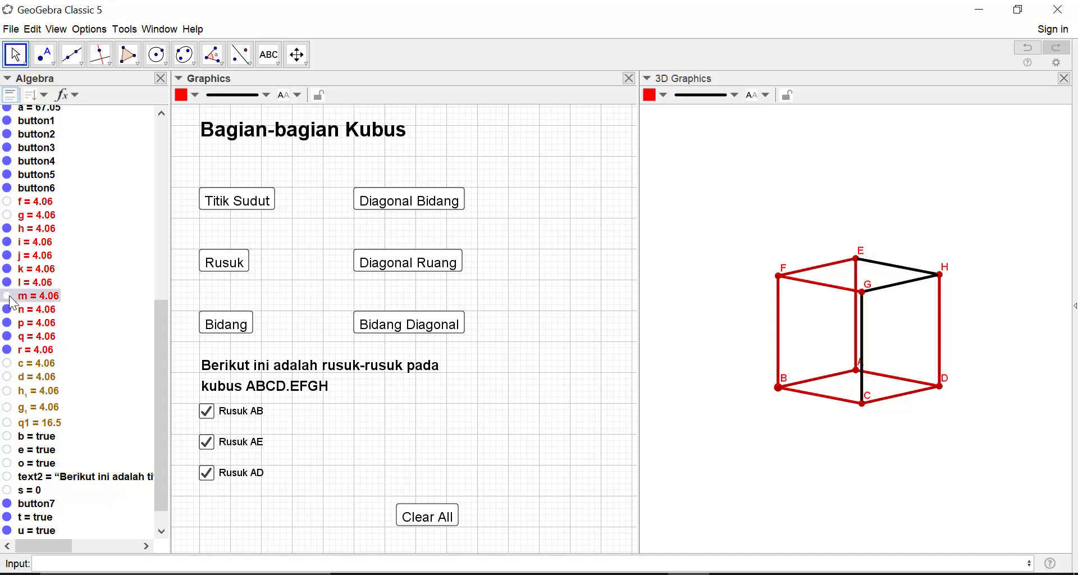
click(7, 310)
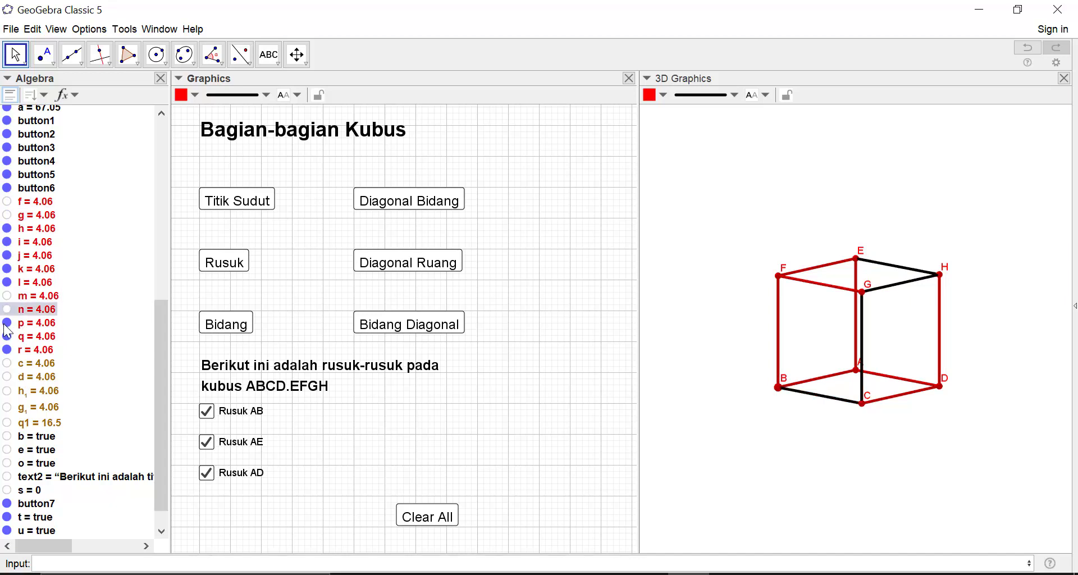
click(6, 324)
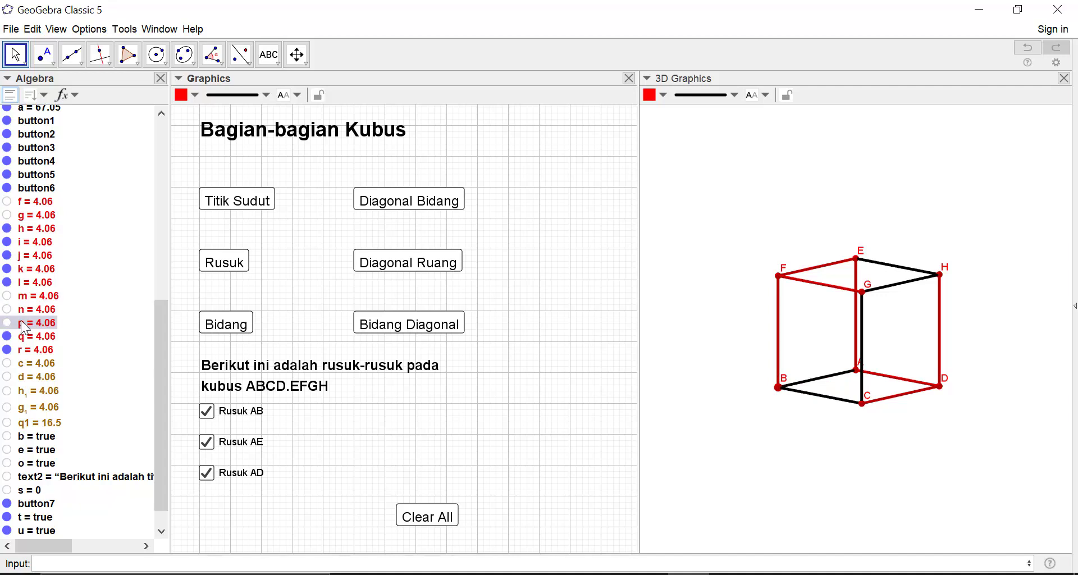
click(7, 308)
click(7, 296)
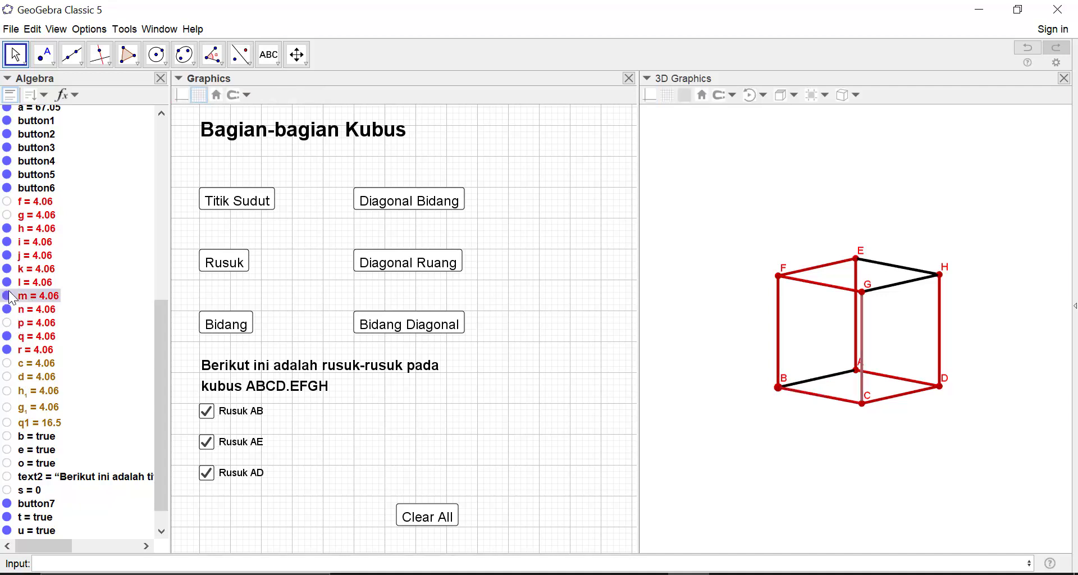
click(7, 216)
click(7, 216)
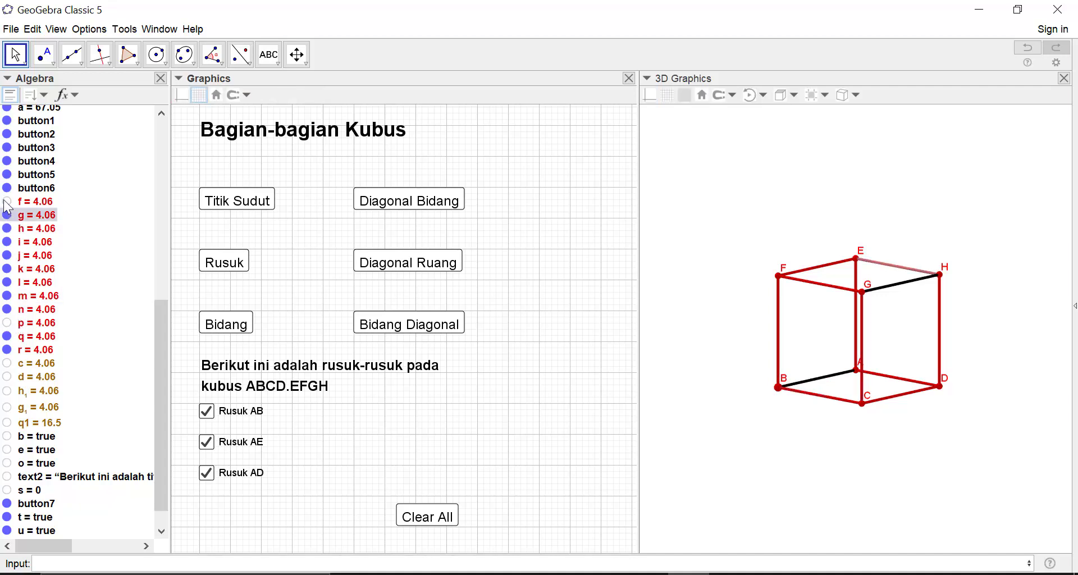
click(7, 202)
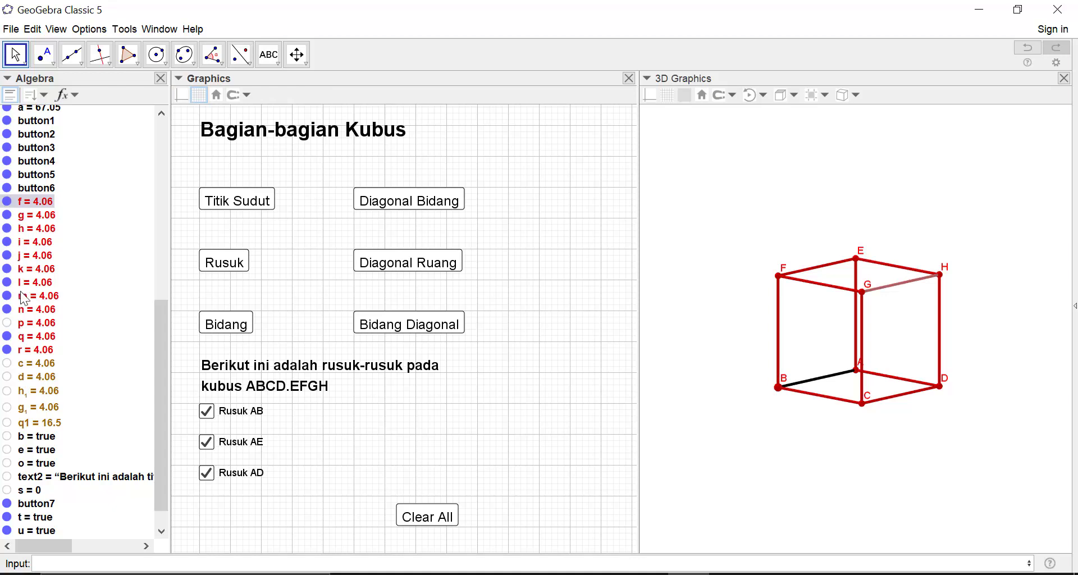
- Set the condition to show segment p, the cube's edge AB, to t==true and close its properties
right_click(45, 328)
click(107, 477)
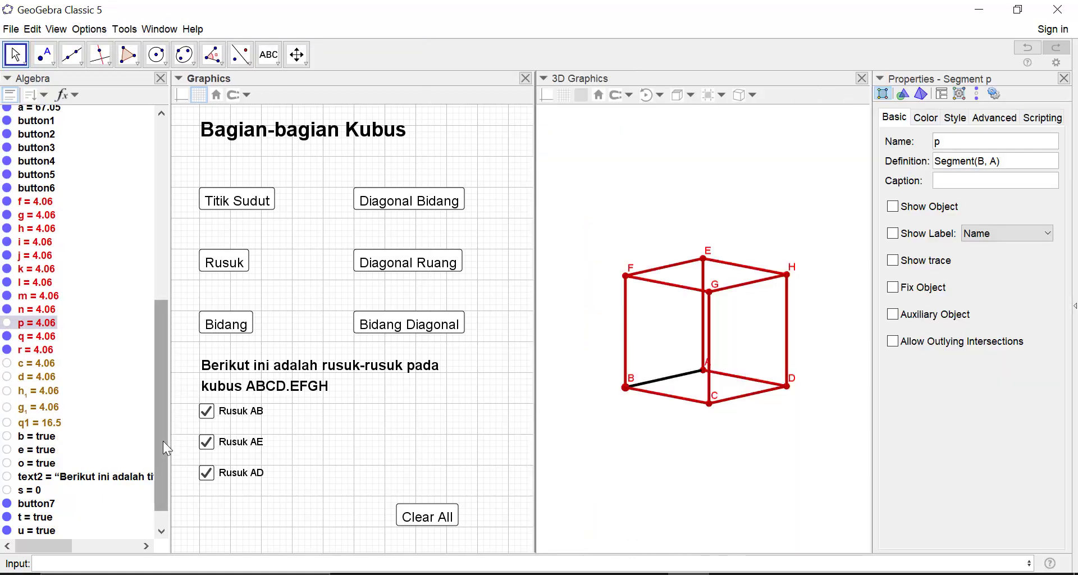
scroll(146, 455, down, 2)
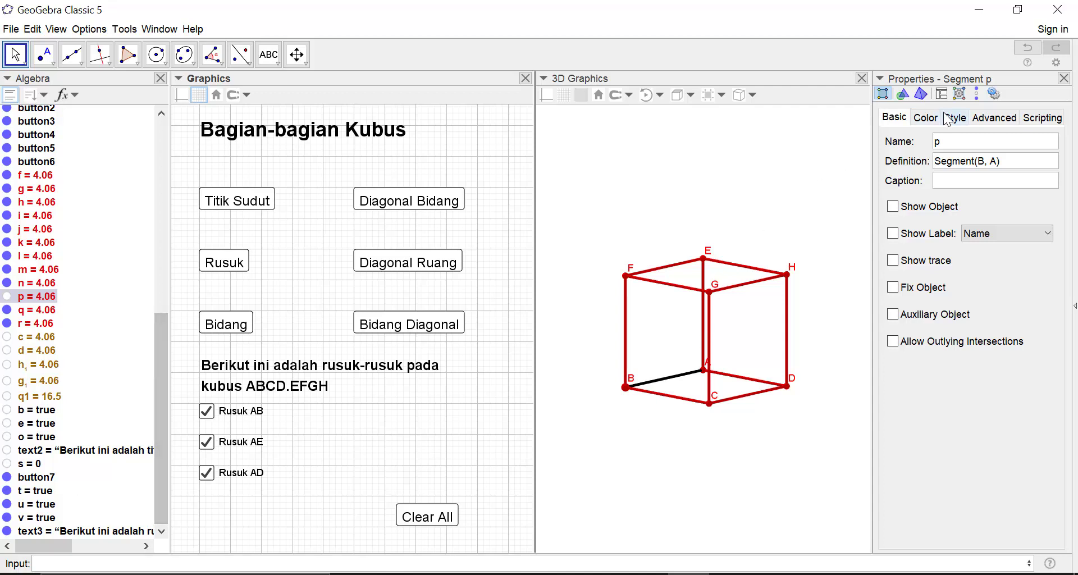
click(977, 124)
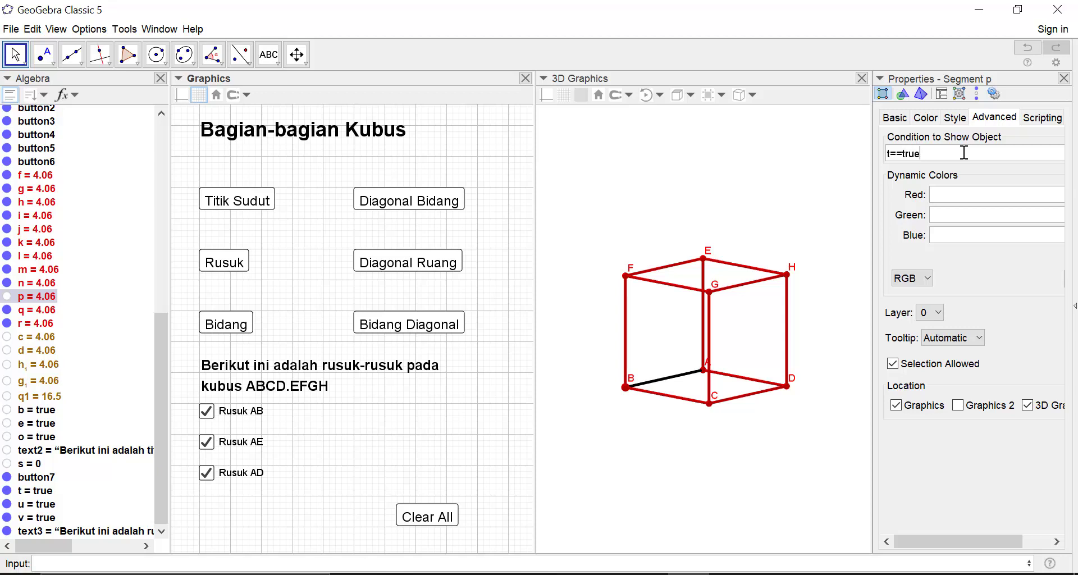
key(Return)
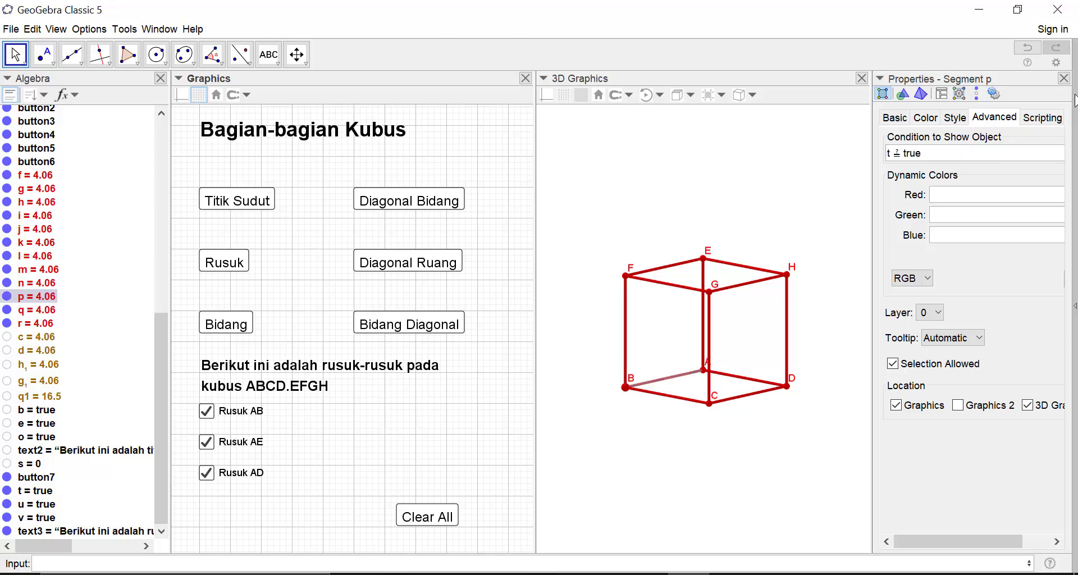
click(1064, 79)
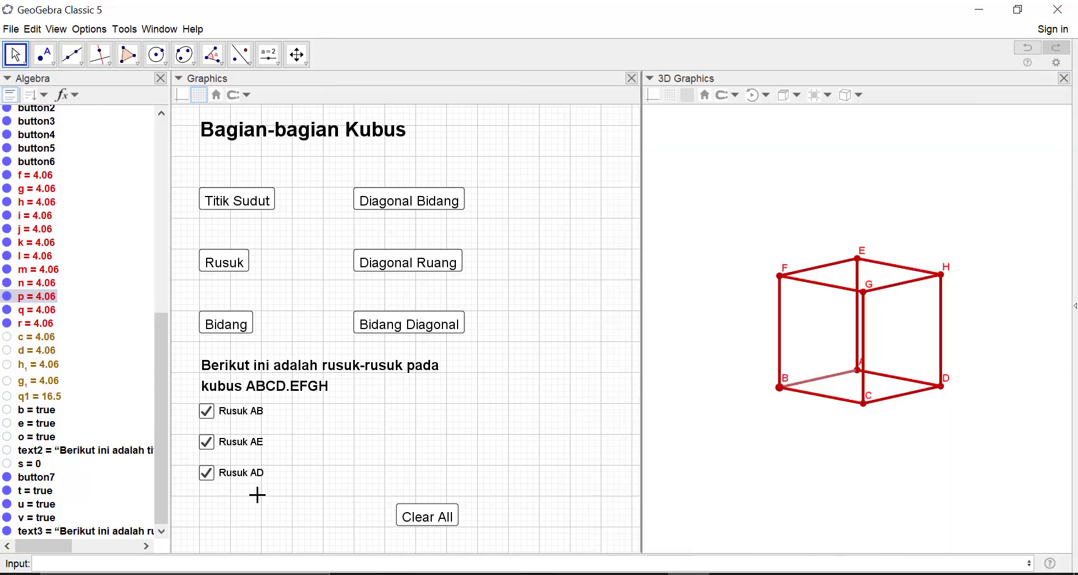
- Test edge AB's conditional visibility by switching the Rusuk AB check box off and on, leaving it checked
click(207, 415)
click(208, 415)
click(207, 415)
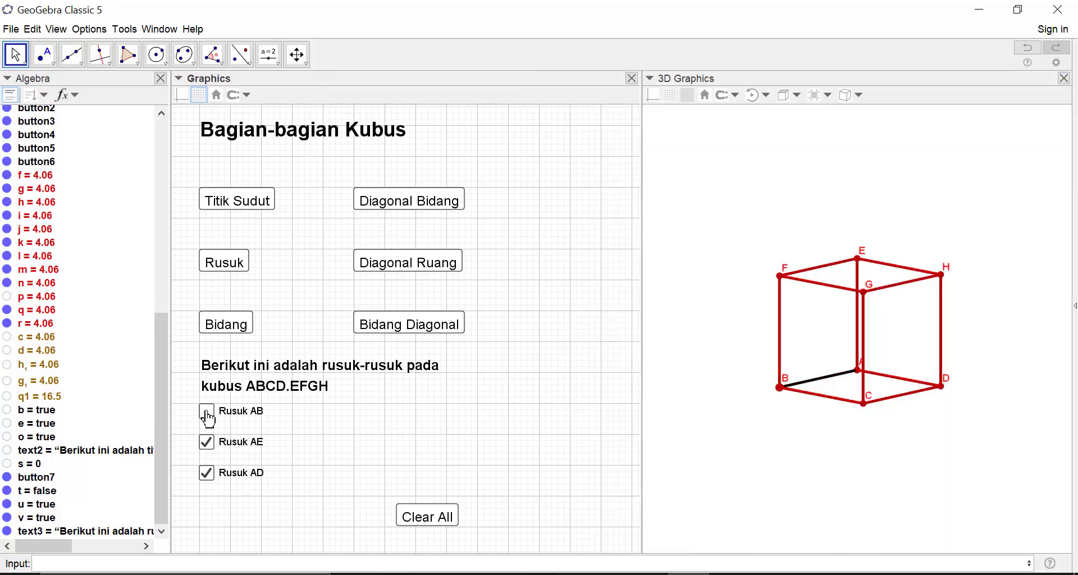
click(204, 416)
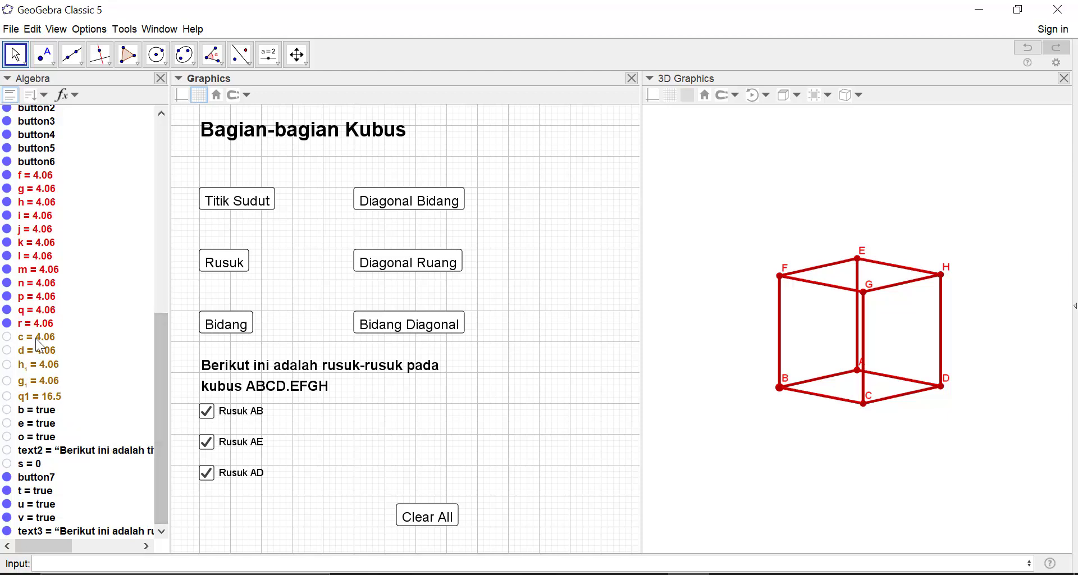
- Thicken the line of segment p on edge AB and check the highlight by toggling the Rusuk AB check box
click(33, 297)
click(269, 97)
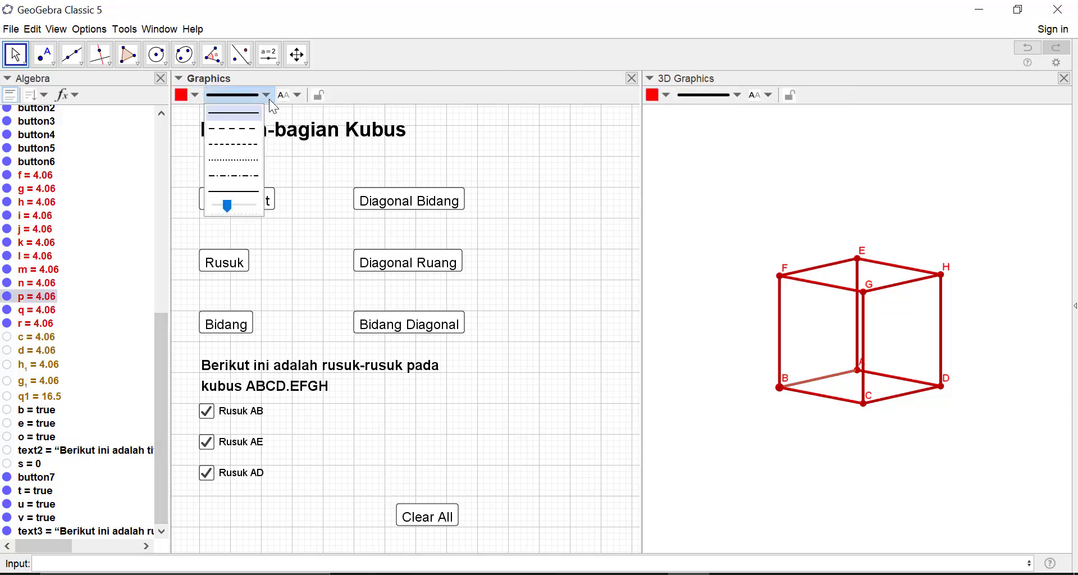
drag(227, 207, 245, 211)
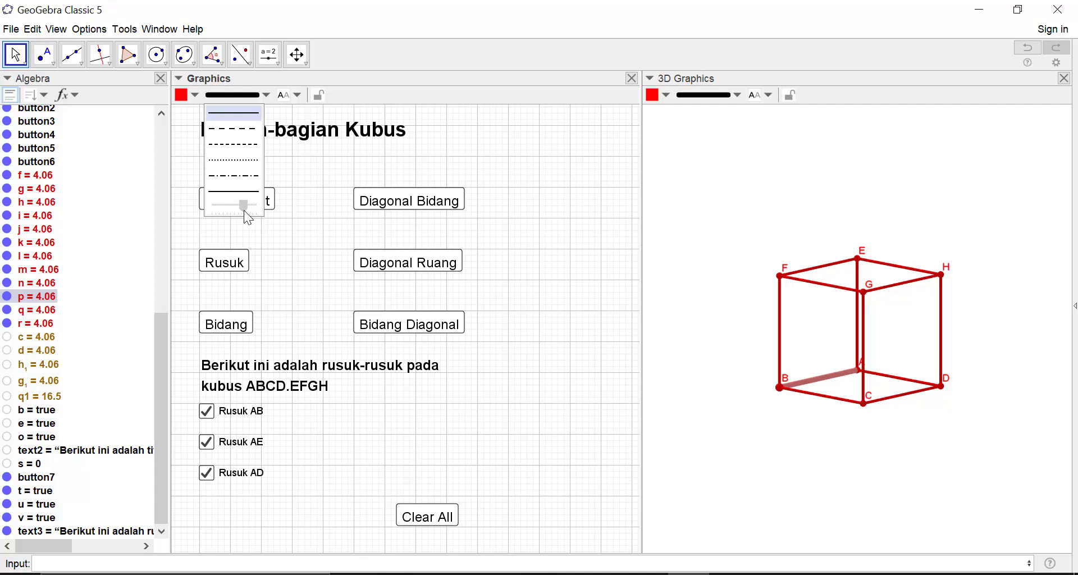
click(10, 59)
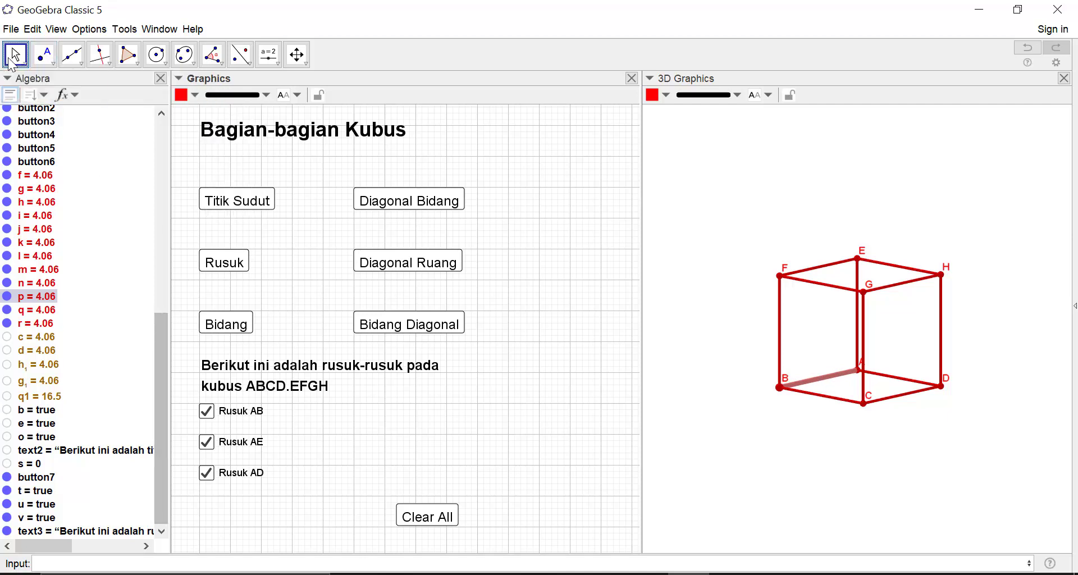
click(207, 418)
click(207, 421)
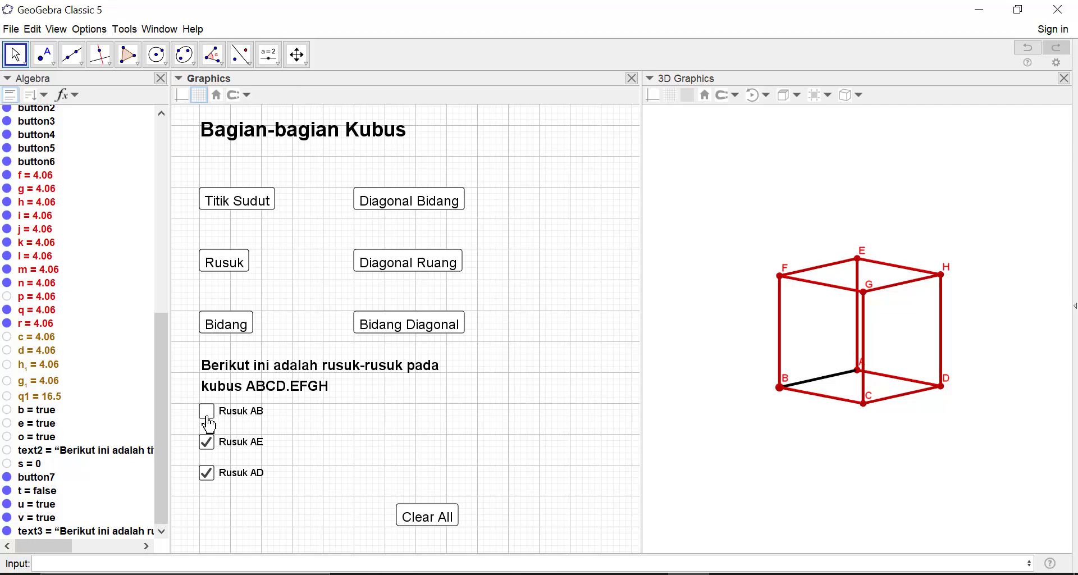
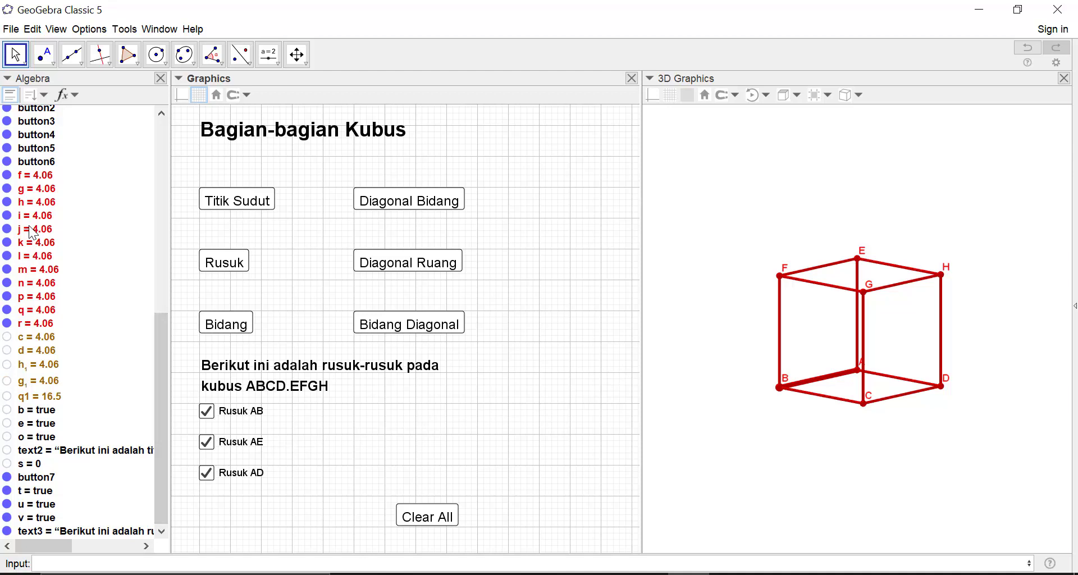
- Identify segment k as edge AE, set its condition to show to u==true, and thicken its line
click(31, 231)
click(6, 229)
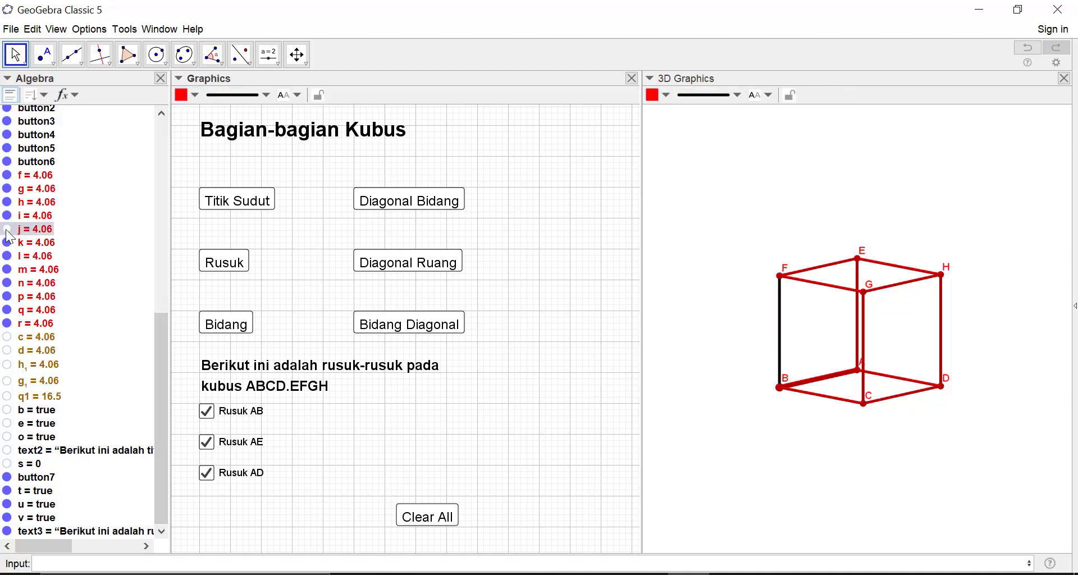
click(7, 230)
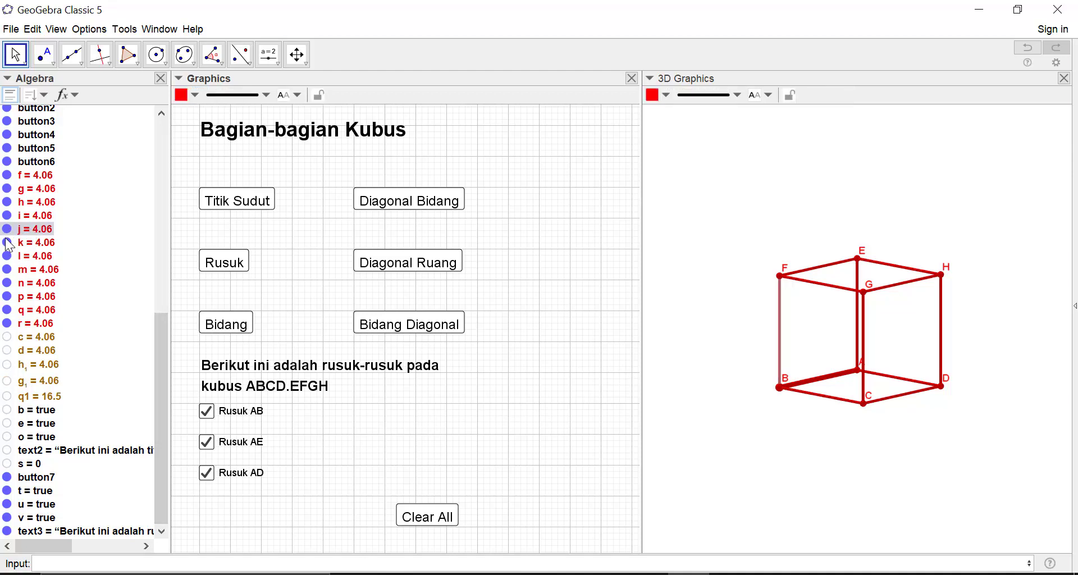
click(6, 242)
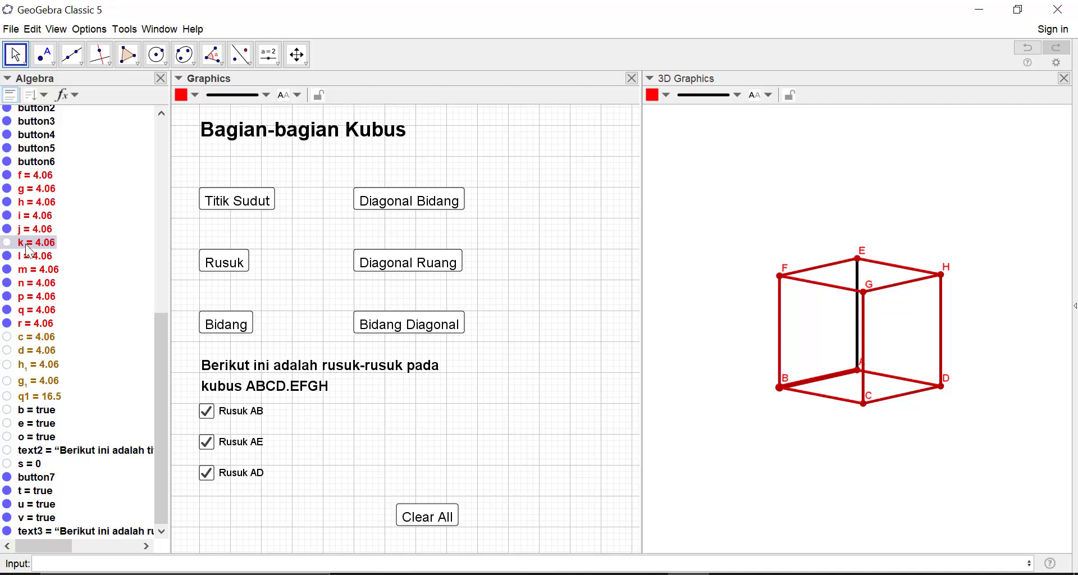
right_click(28, 242)
click(84, 394)
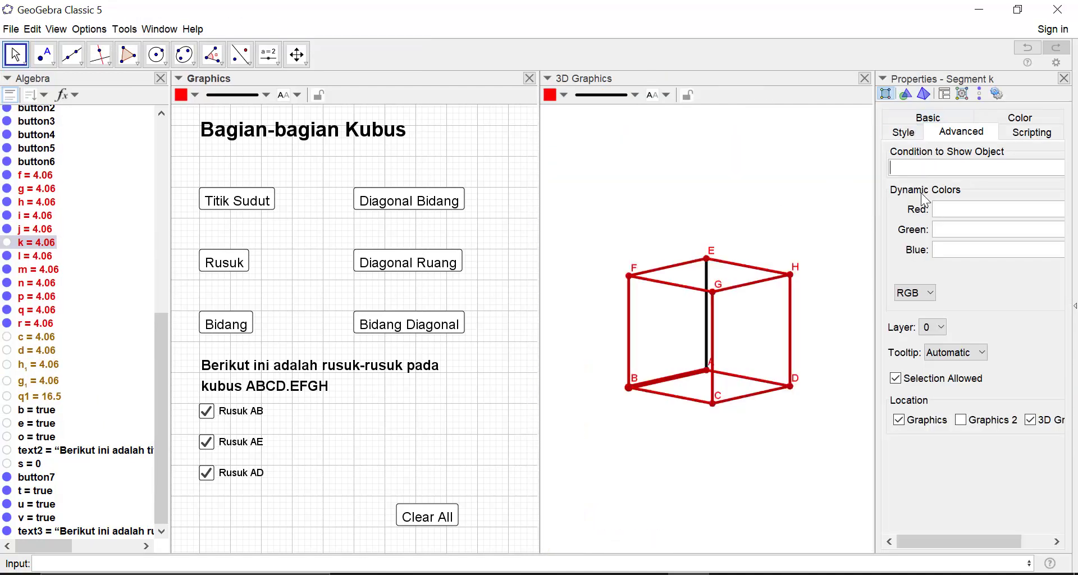
text(u==true)
key(Return)
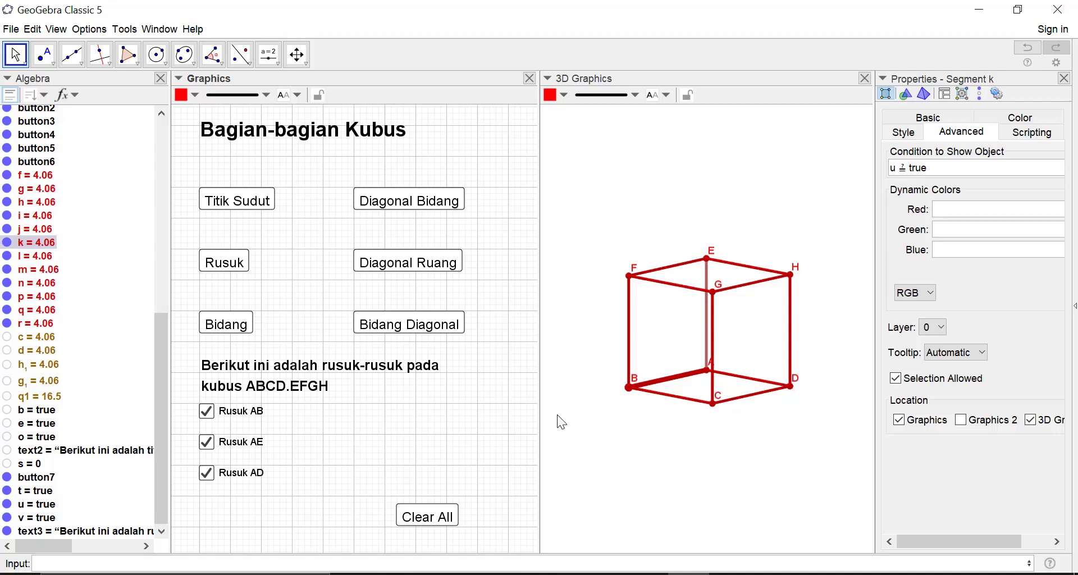
click(261, 96)
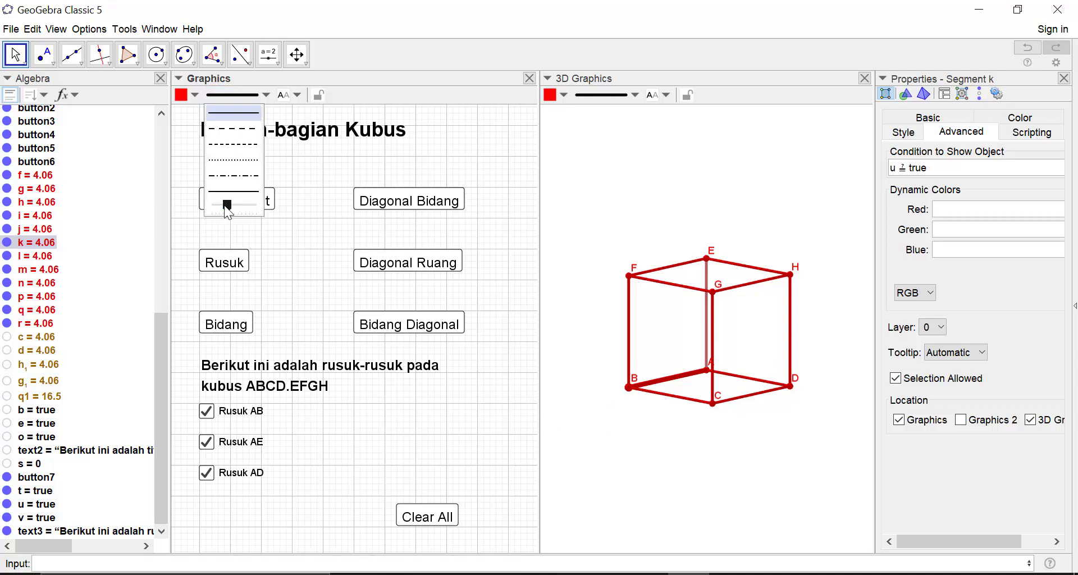
drag(226, 207, 235, 210)
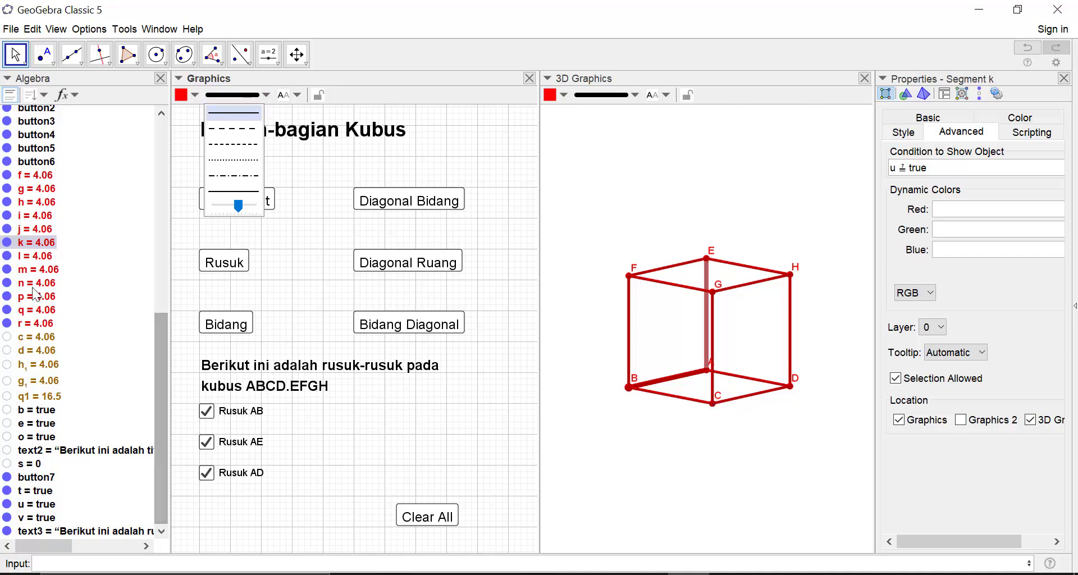
- Thicken the line of segment q, the cube's edge AD, and set its condition to show to v==true
click(11, 313)
click(8, 313)
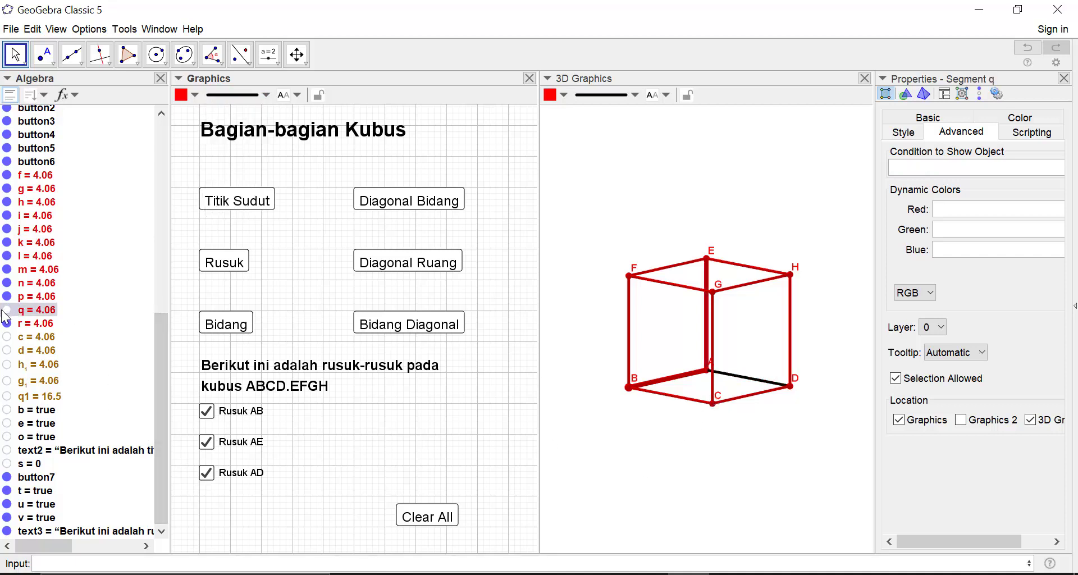
click(247, 91)
mouse_move(227, 207)
mouse_down()
mouse_move(255, 204)
mouse_move(238, 208)
mouse_up()
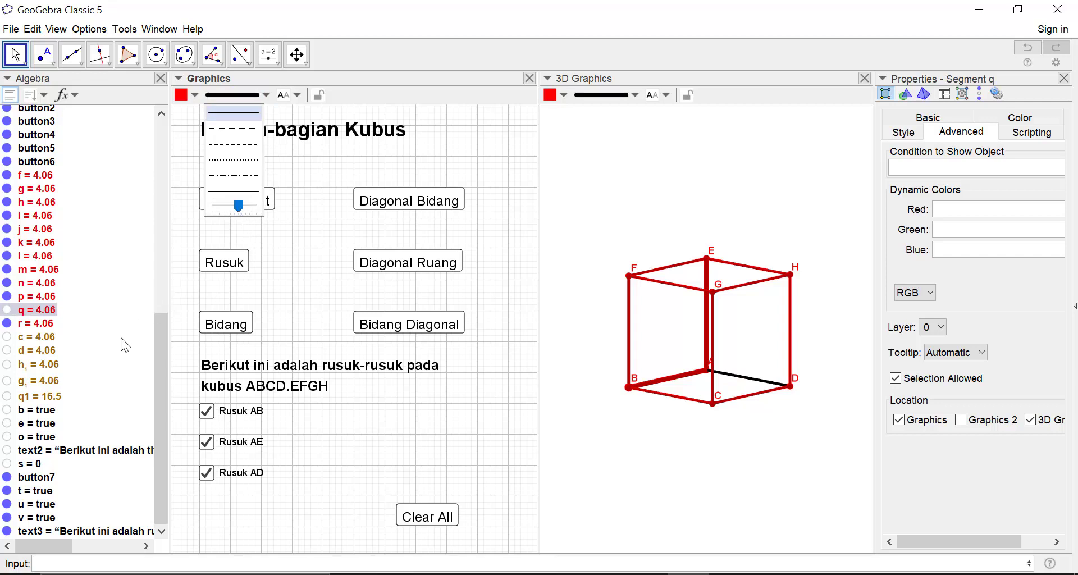
click(953, 169)
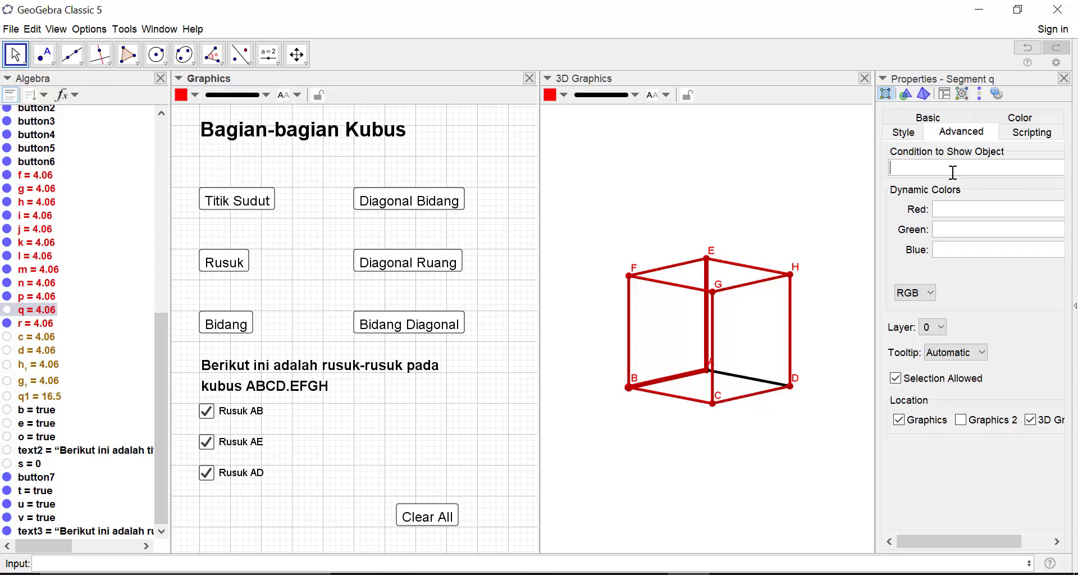
text(v==true)
key(Return)
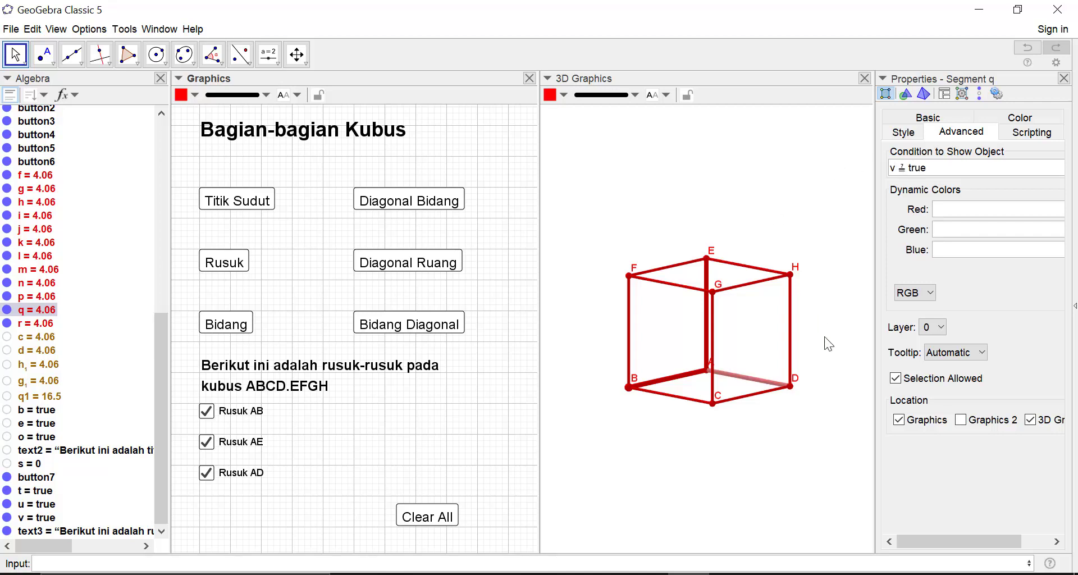
- Test the edge highlights by switching the Rusuk AB, Rusuk AE and Rusuk AD check boxes off and on, leaving all three cleared
drag(771, 442, 724, 429)
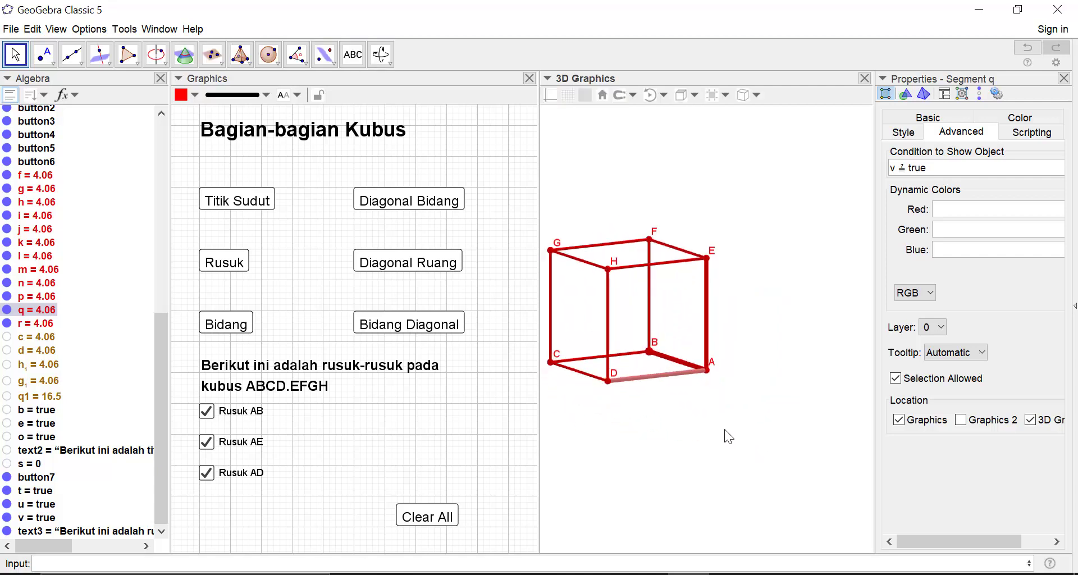
click(206, 411)
click(207, 442)
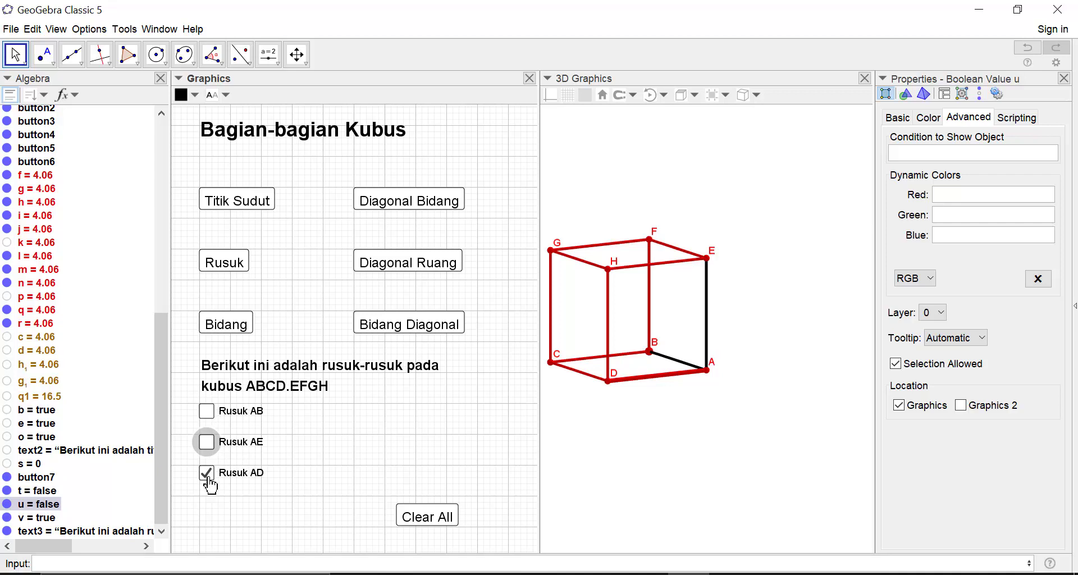
click(207, 473)
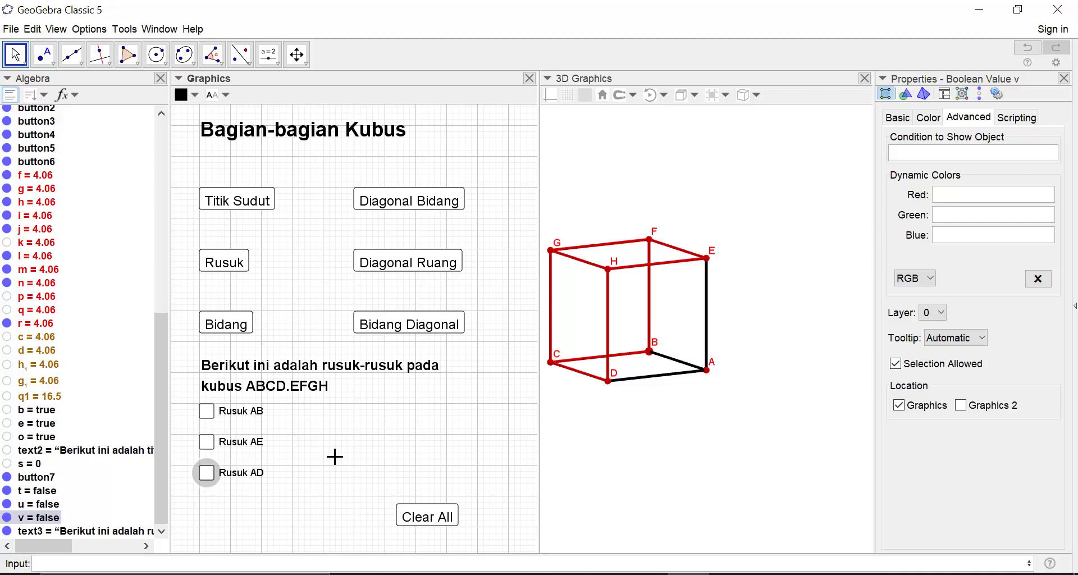
click(218, 413)
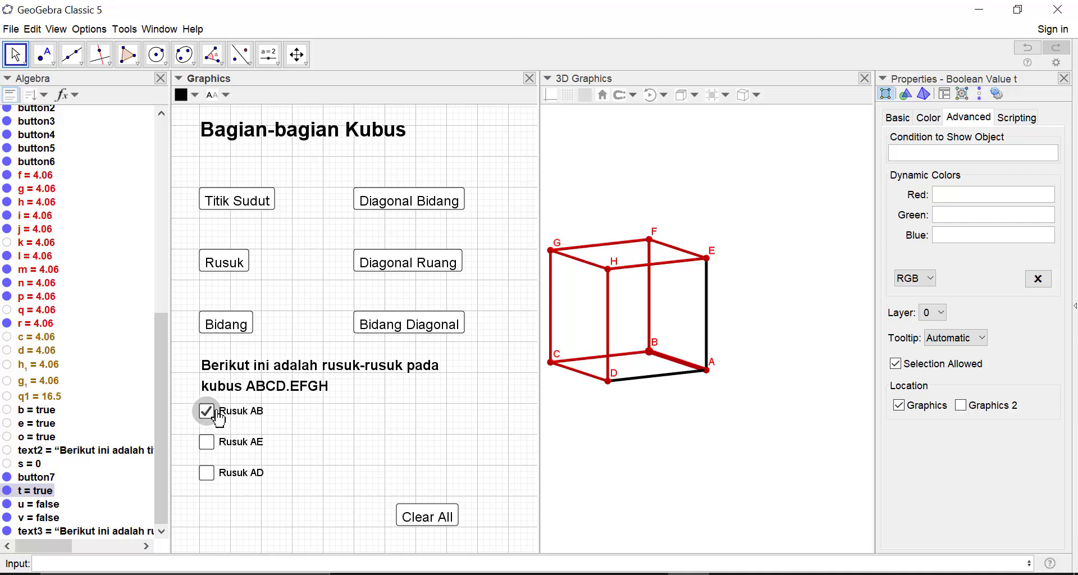
click(207, 445)
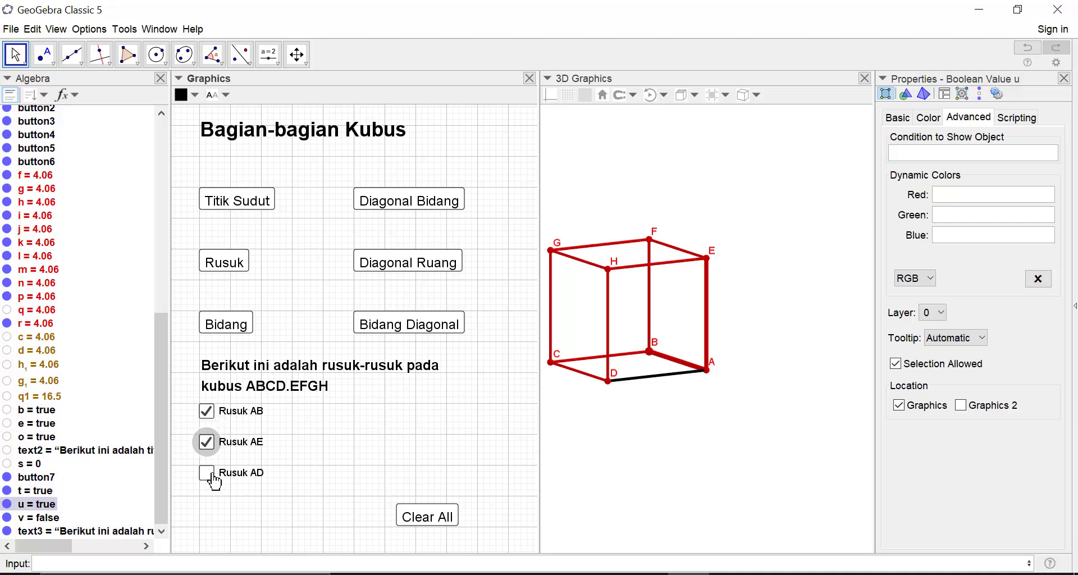
click(208, 475)
click(208, 475)
click(207, 443)
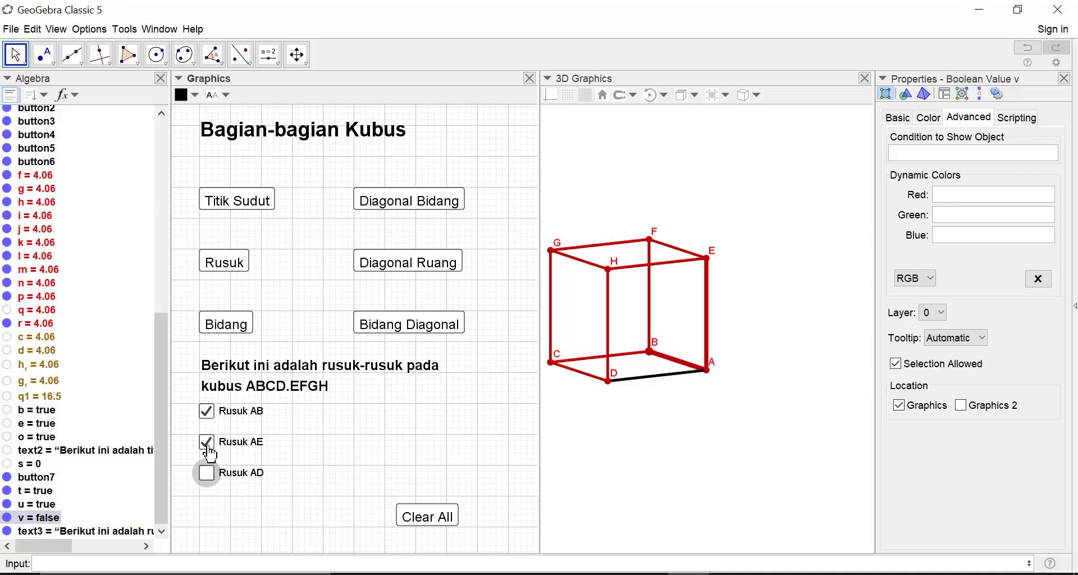
click(206, 415)
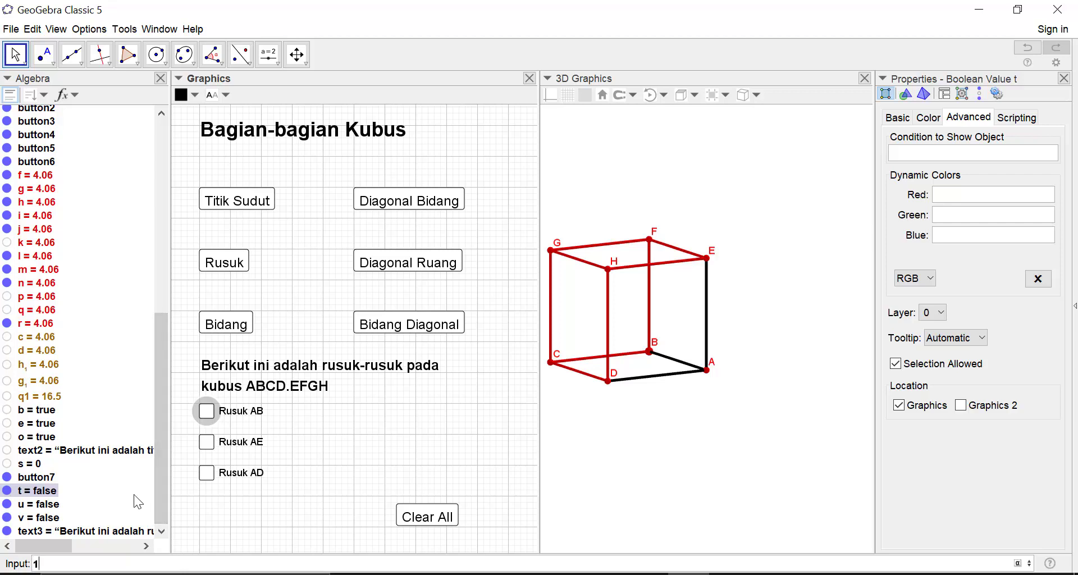
- Create a number w with value 1 and give the Rusuk button the on-click script SetValue(w,1)
key(Return)
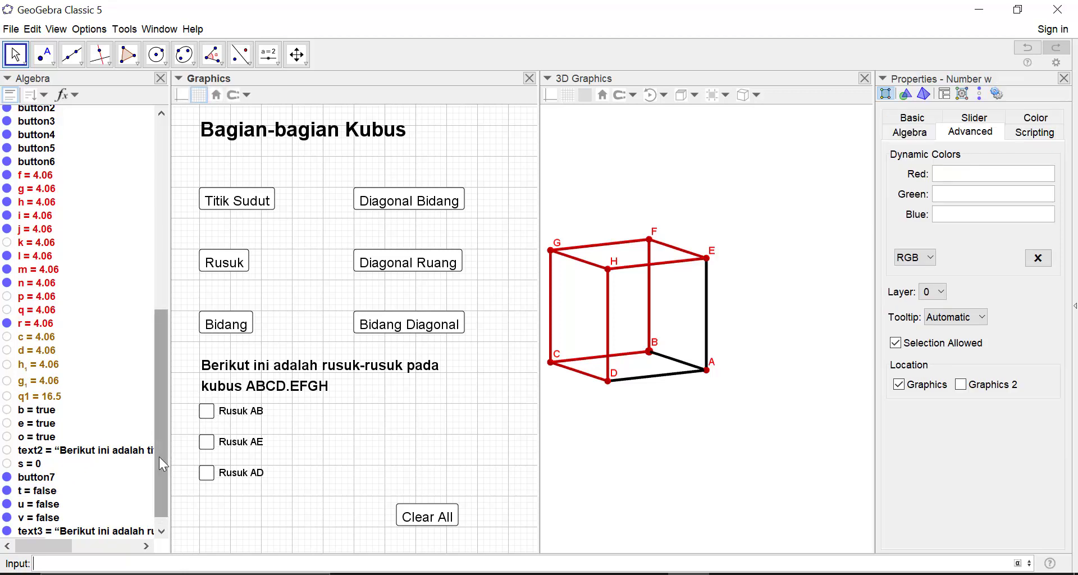
drag(160, 456, 159, 477)
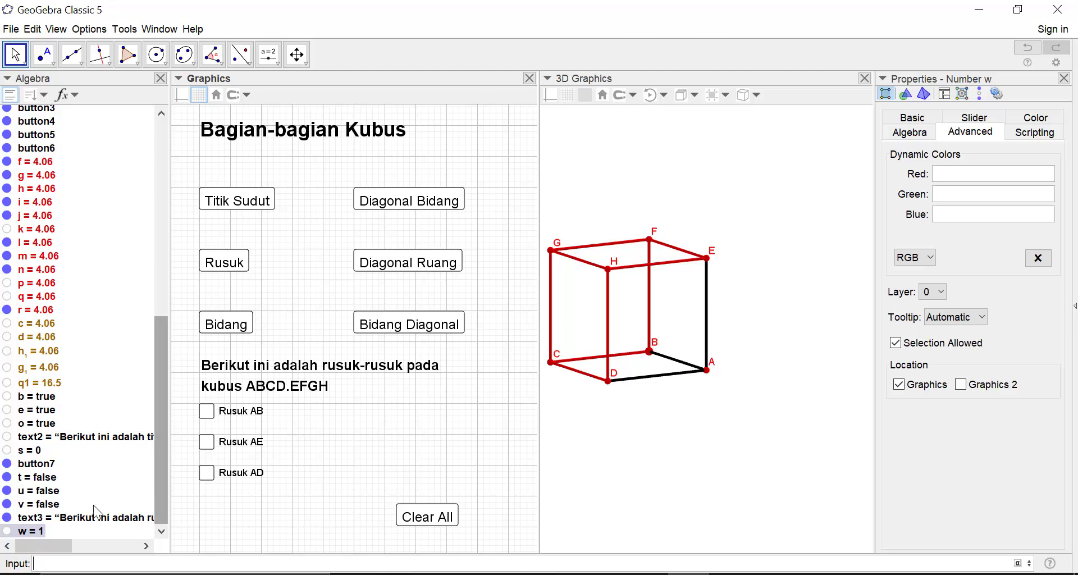
click(226, 273)
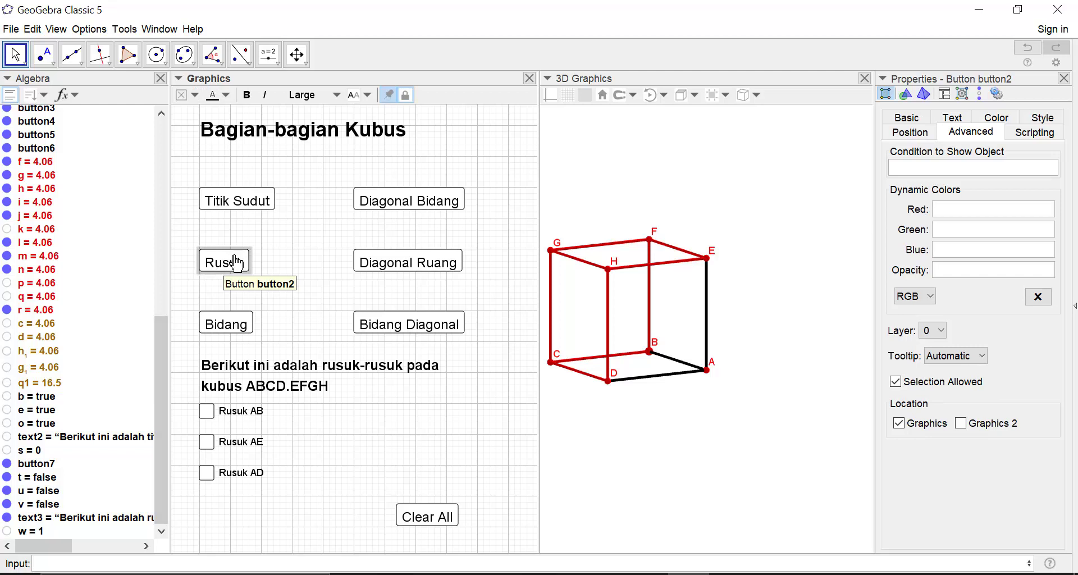
click(1037, 133)
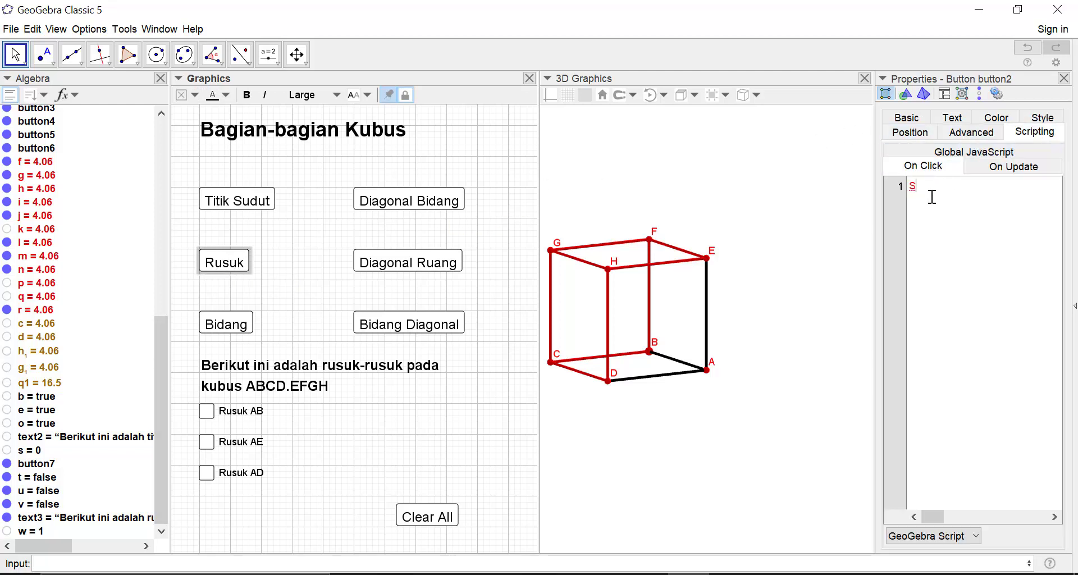
text(SetValue(w,1)
click(961, 196)
key(BackSpace)
text(w,1))
- Set the condition to show the explanatory text about the cube's rusuk to w==1
click(282, 375)
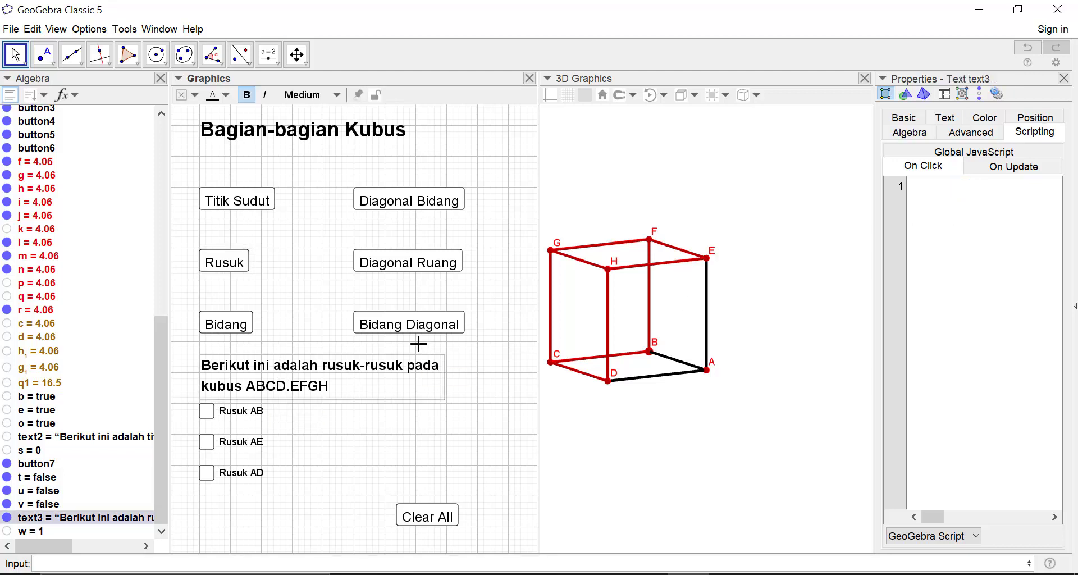
click(963, 135)
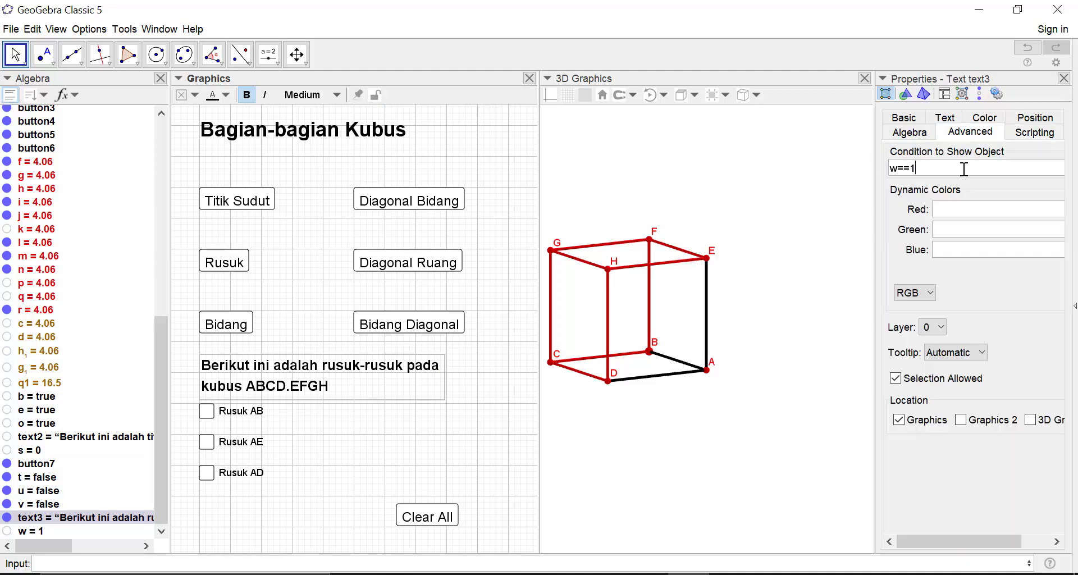
key(Return)
- Set the condition to show to w==1 for the Rusuk AB, Rusuk AE and Rusuk AD check boxes, leaving all three checked
click(239, 413)
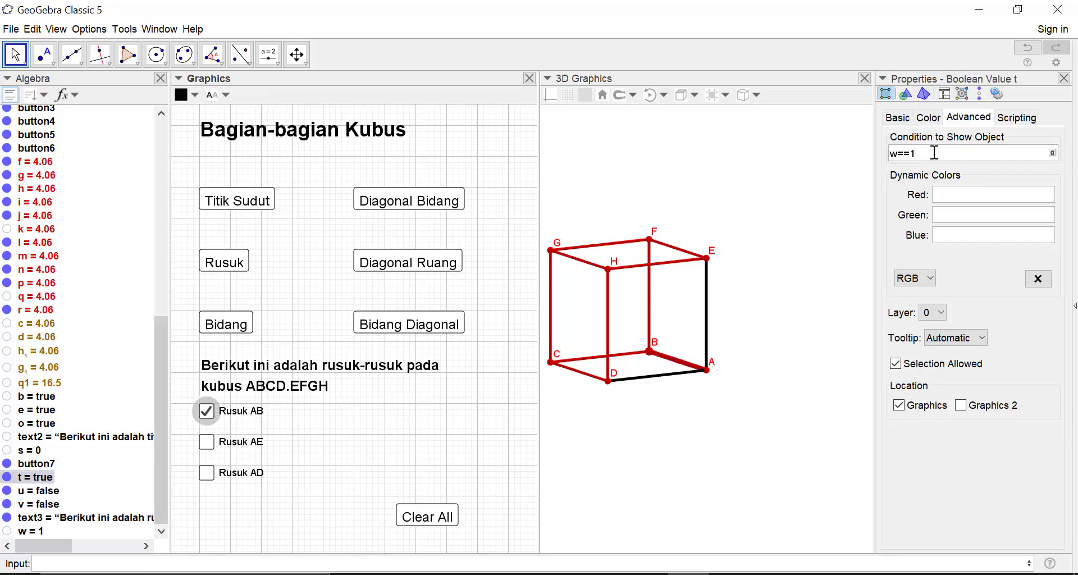
key(Return)
click(207, 442)
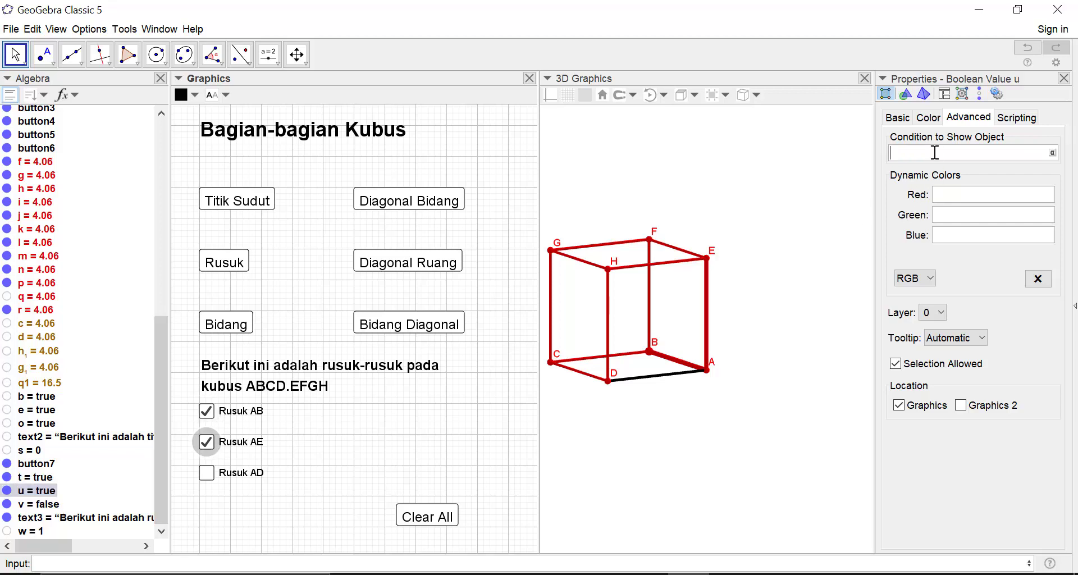
key(Return)
click(254, 474)
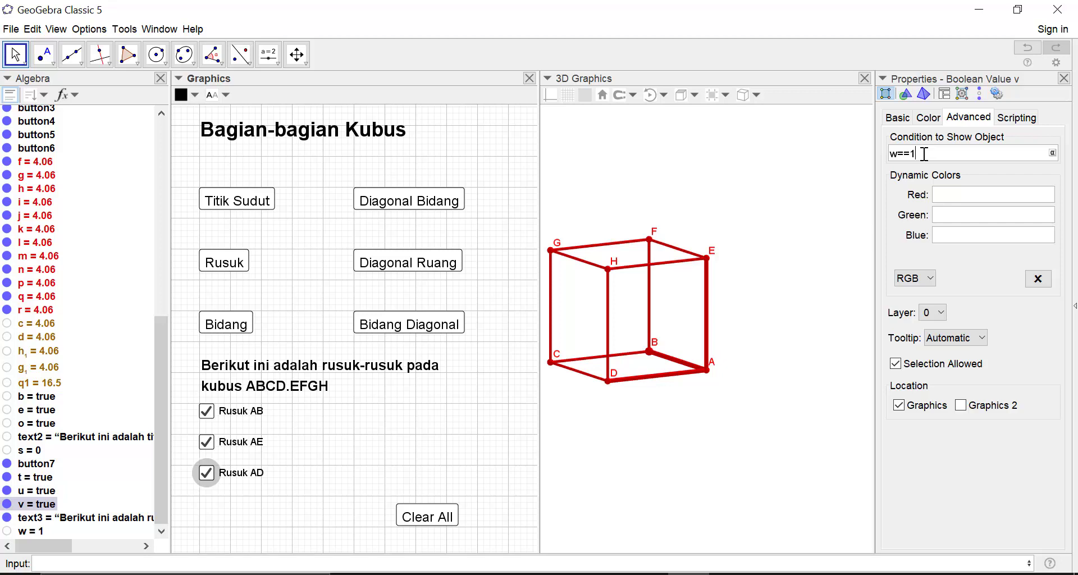
key(Return)
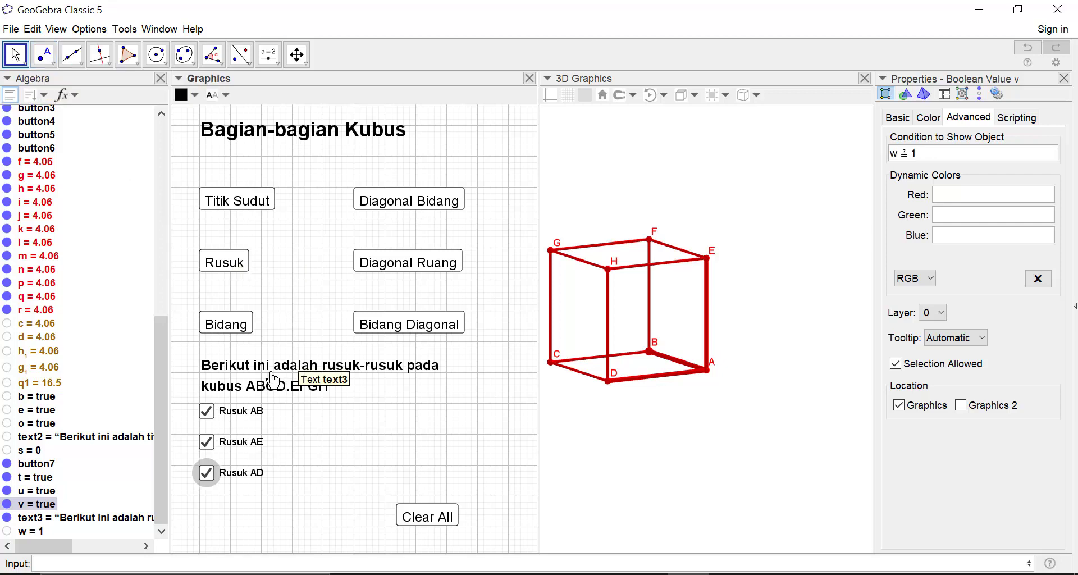
- Add the line SetValue(w,0) to the Clear All button's on-click script and close the properties
click(410, 525)
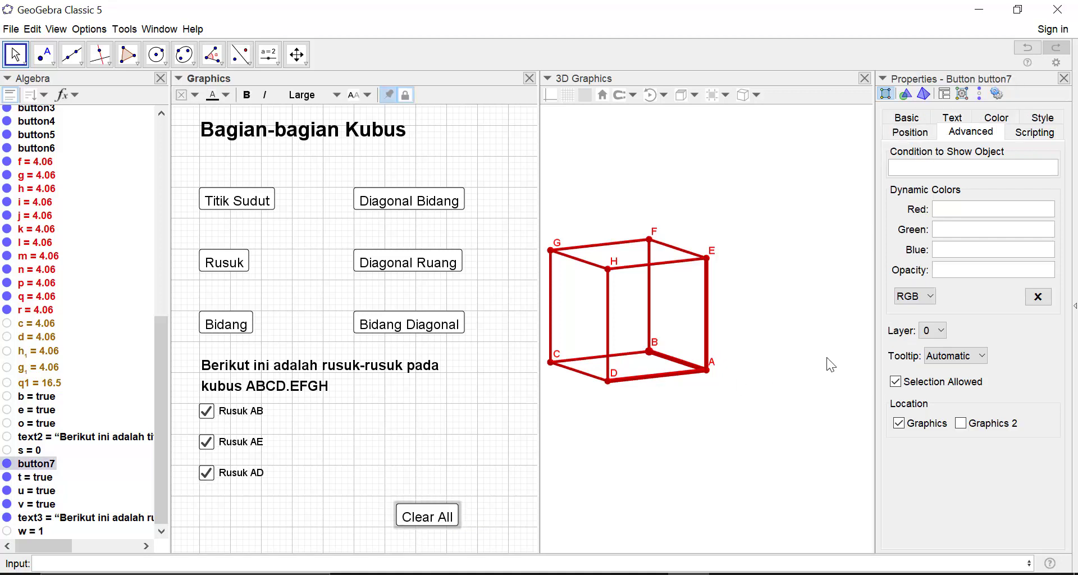
click(1035, 133)
click(962, 170)
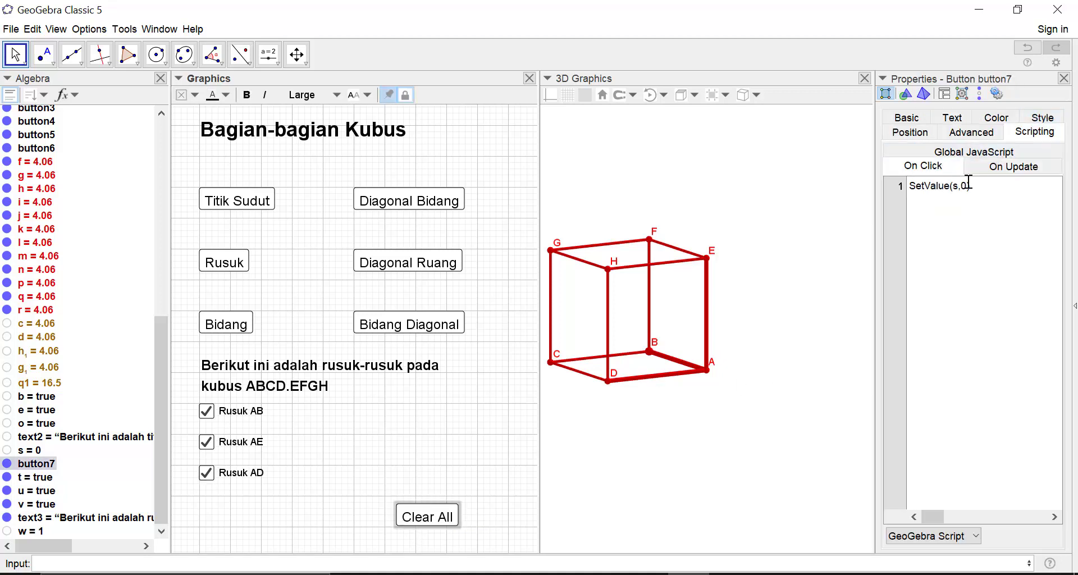
click(988, 185)
text(SetValue(w,0)
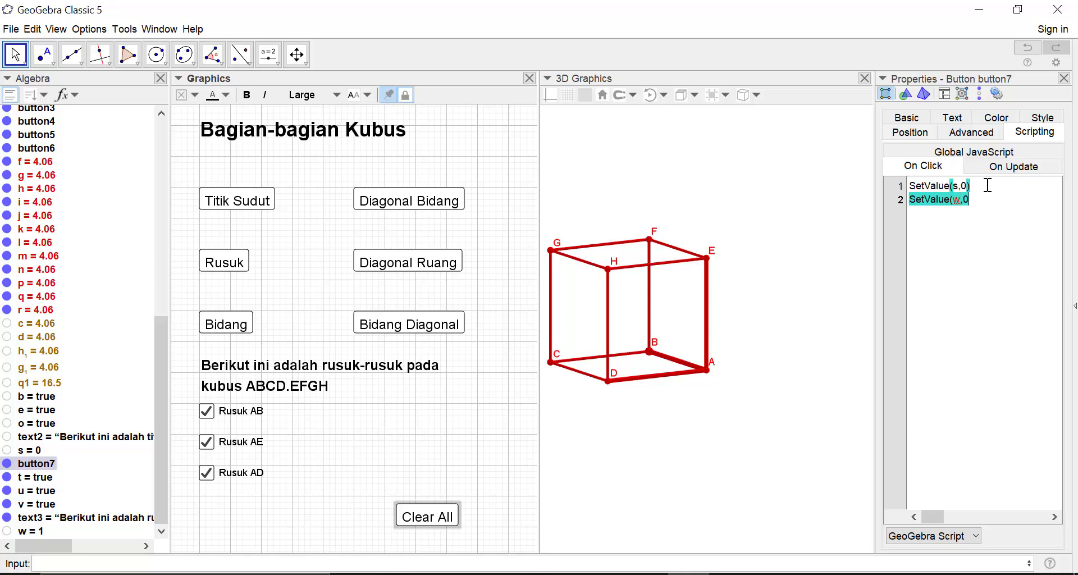
click(1064, 78)
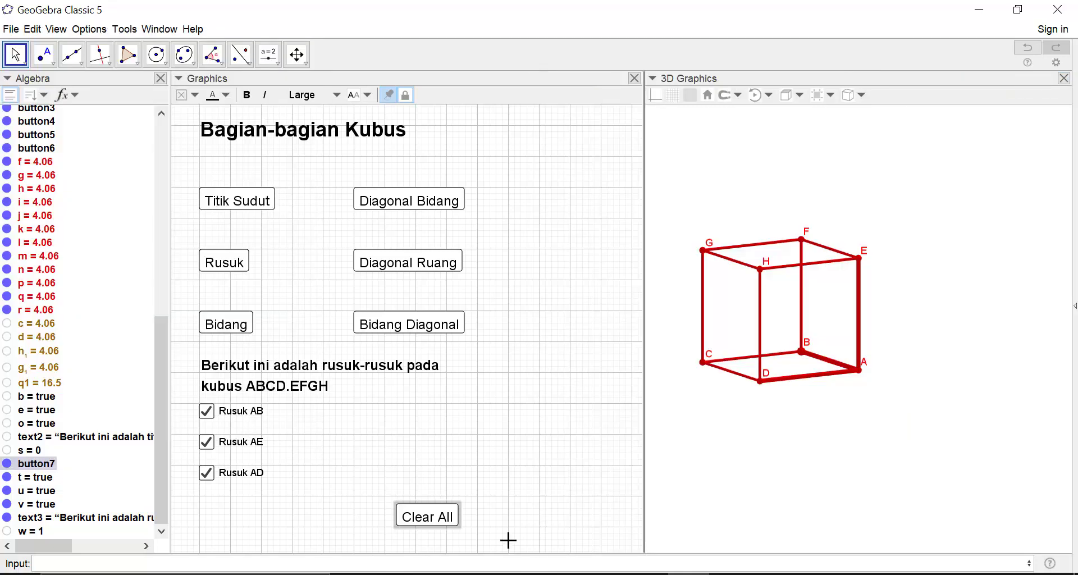
- Test the Clear All, Rusuk and Titik Sudut buttons in alternation, ending with the Titik Sudut items shown
click(447, 531)
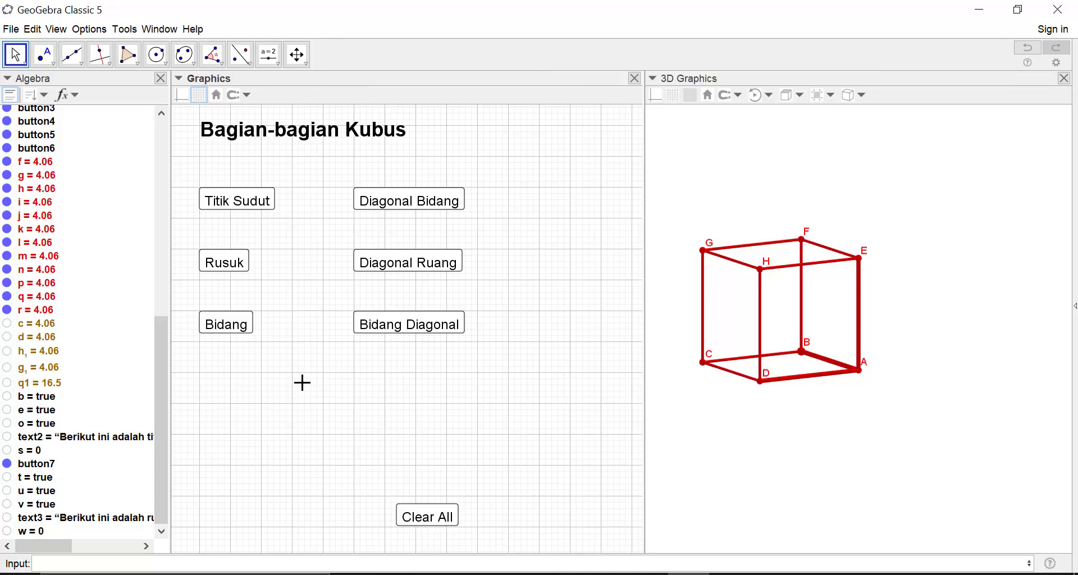
click(227, 274)
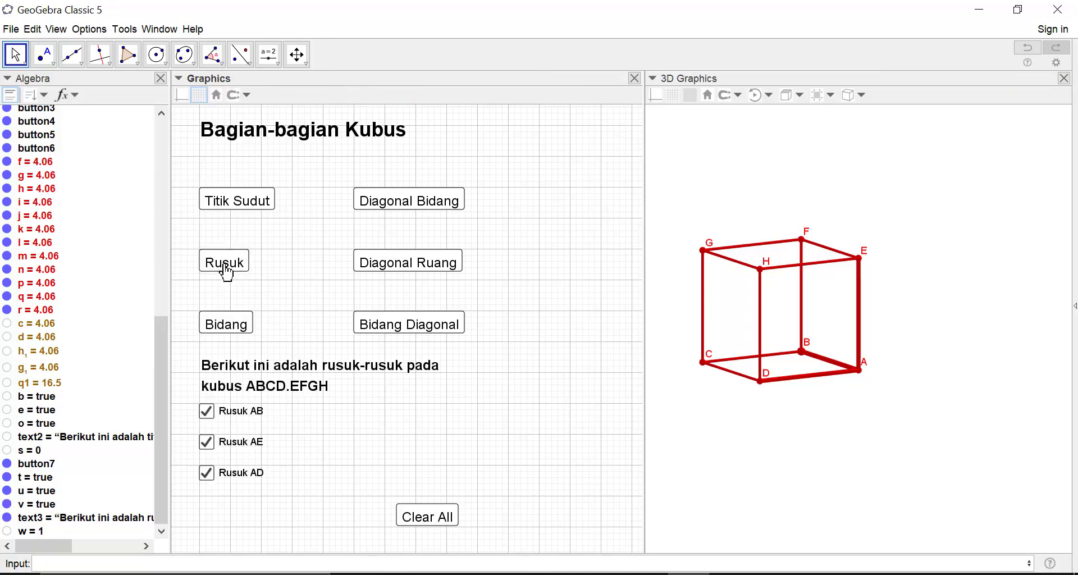
click(427, 525)
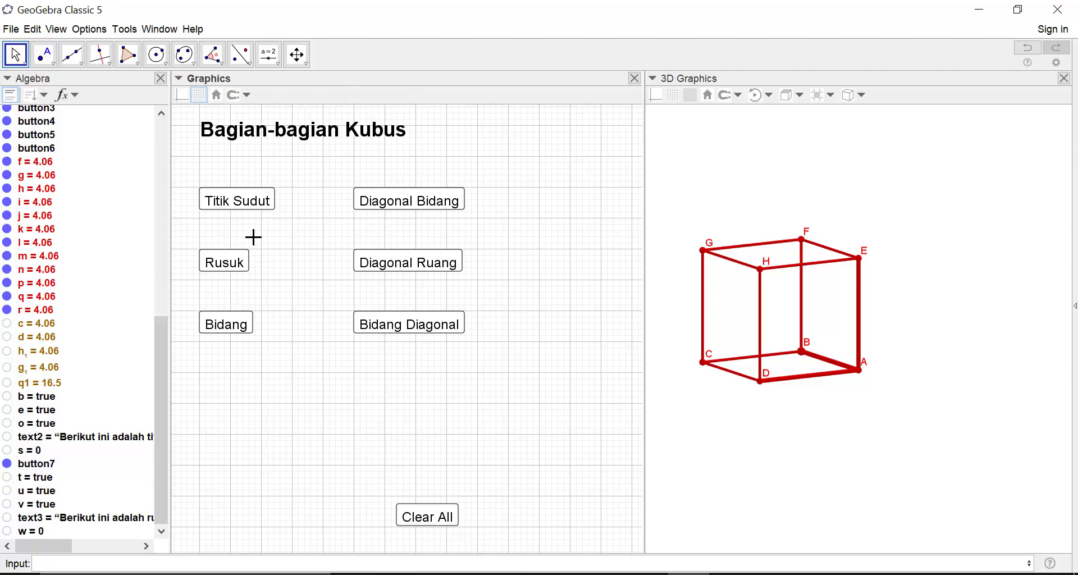
click(239, 207)
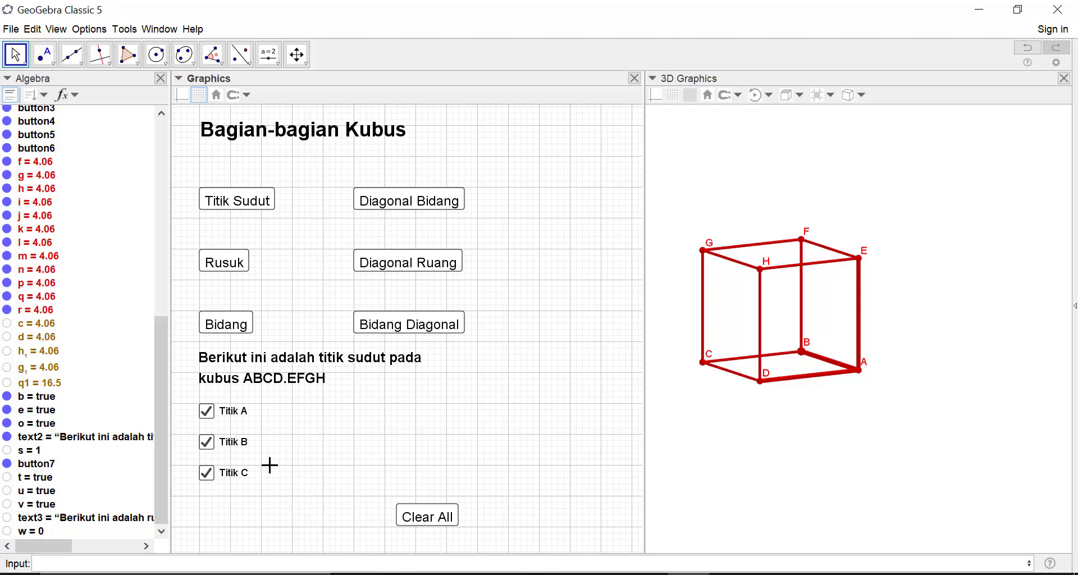
click(417, 523)
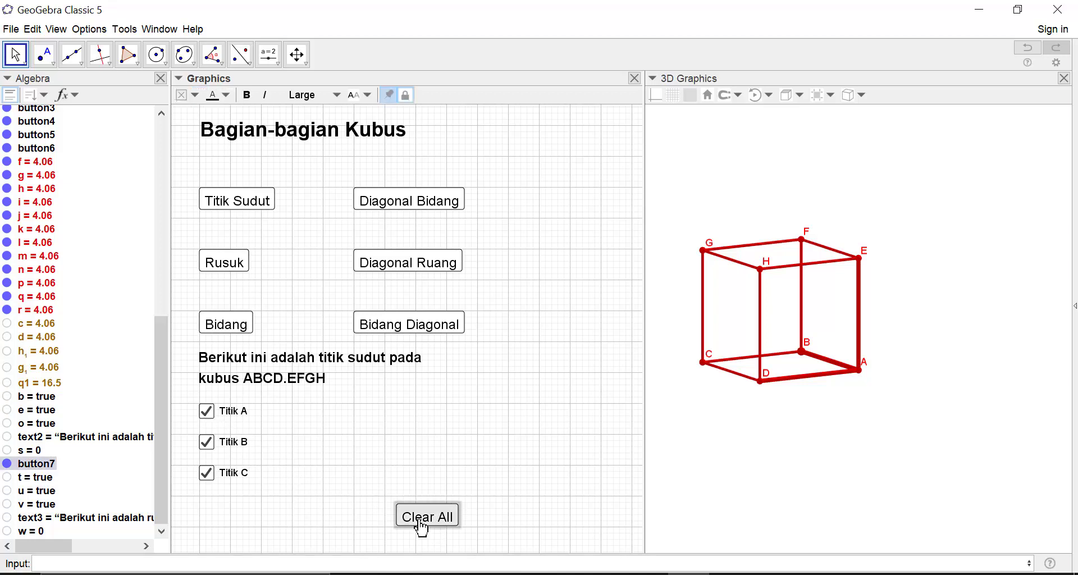
click(235, 206)
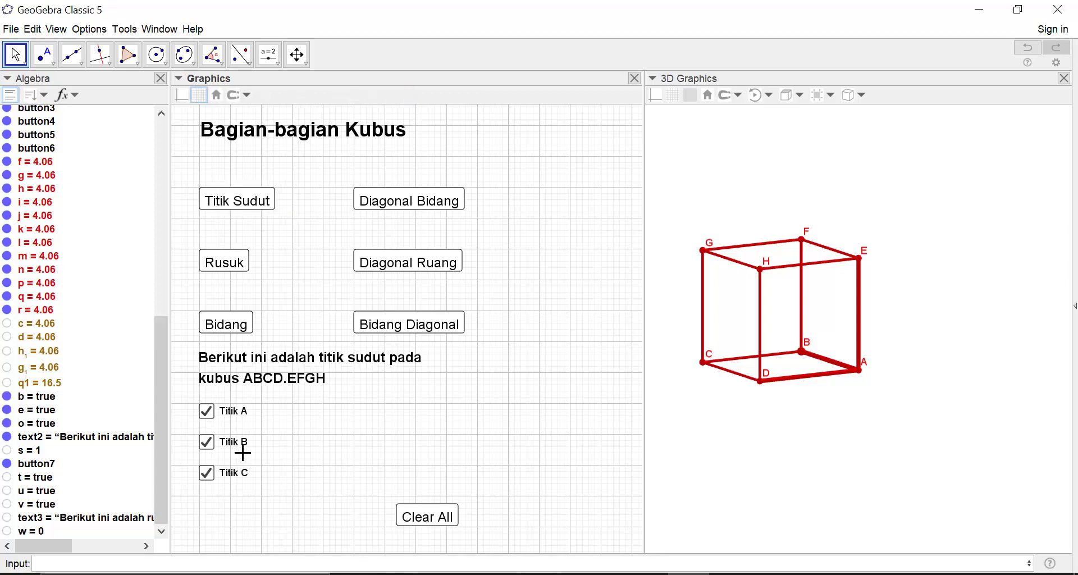
- Extend the Clear All button's on-click script with b=false, e=false, o=false, t=false, u=false and v=false, and close the properties
right_click(416, 521)
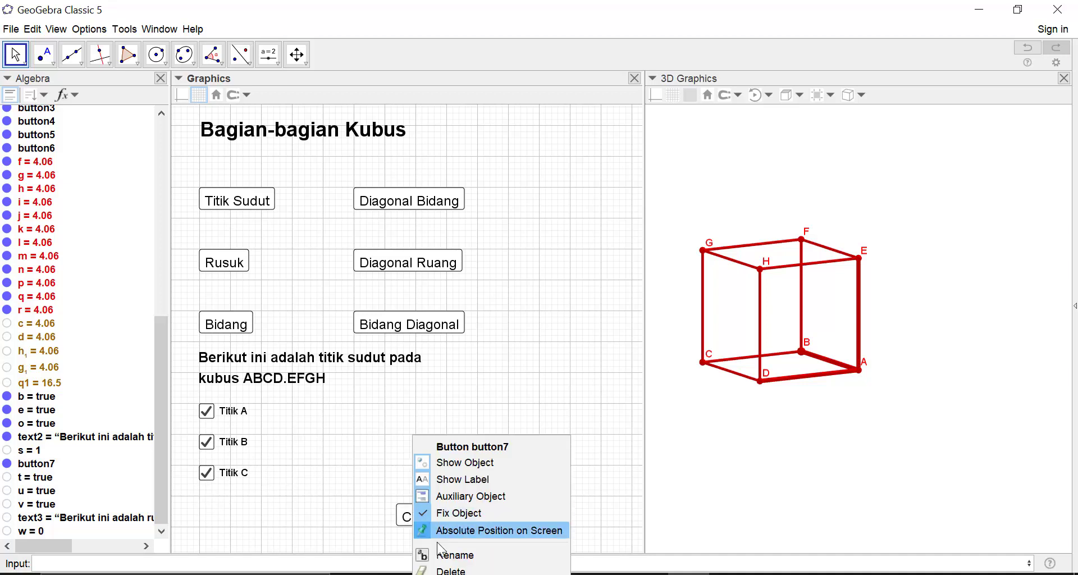
click(420, 554)
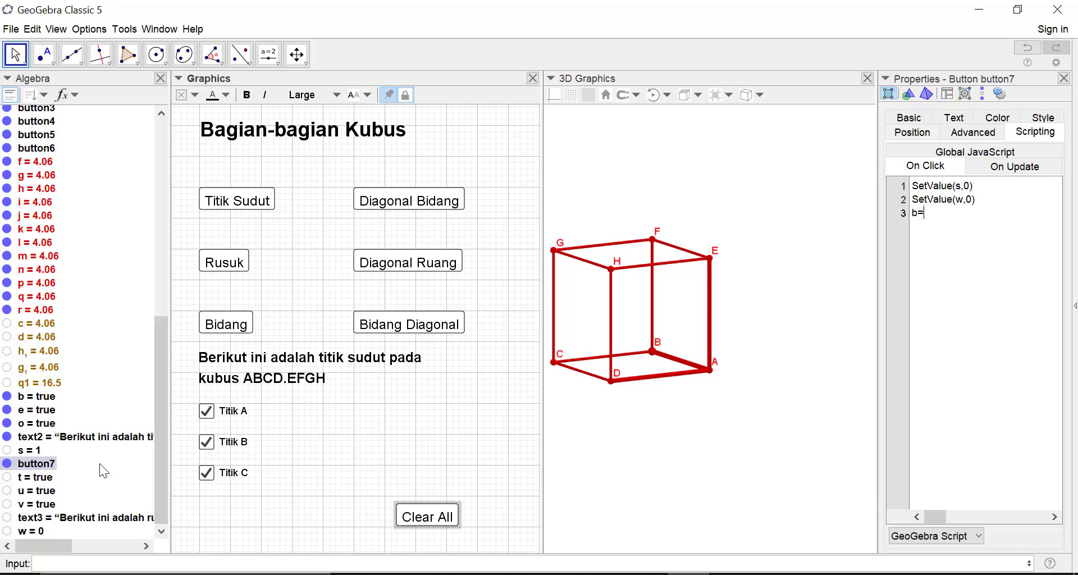
text(e=false)
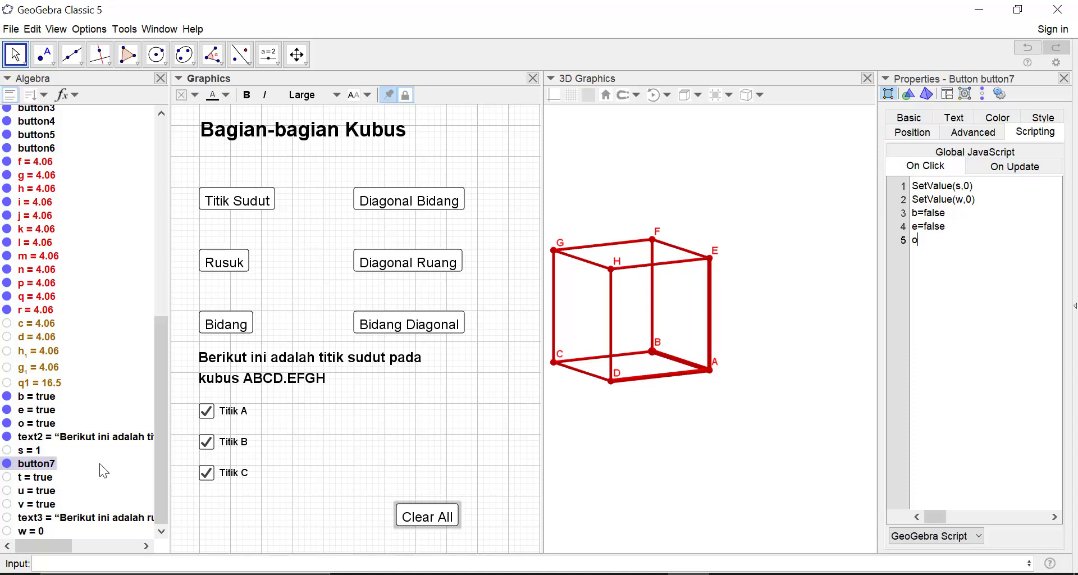
text(alseals)
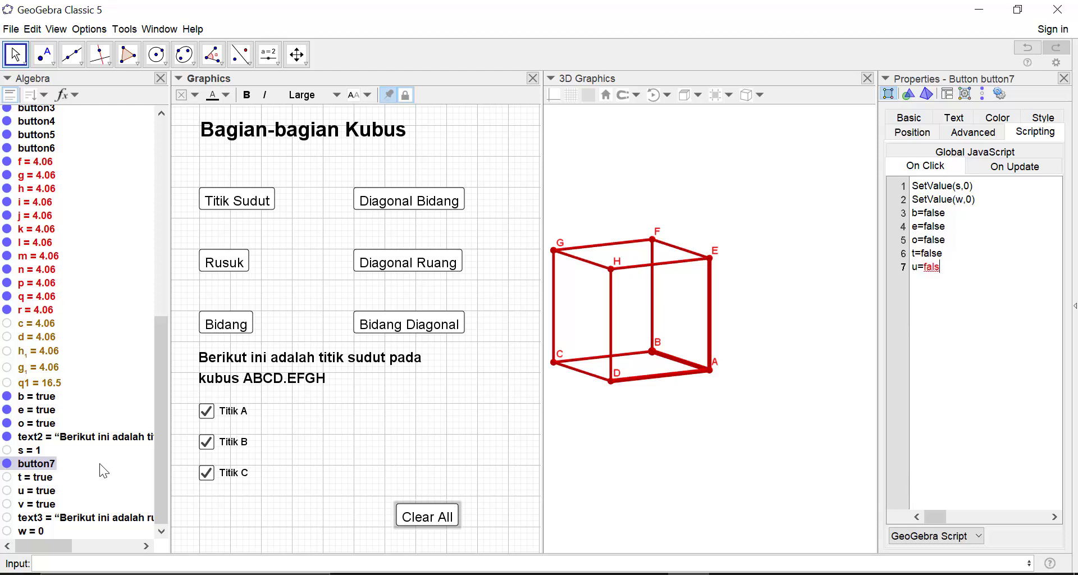
text(eelse)
click(1064, 78)
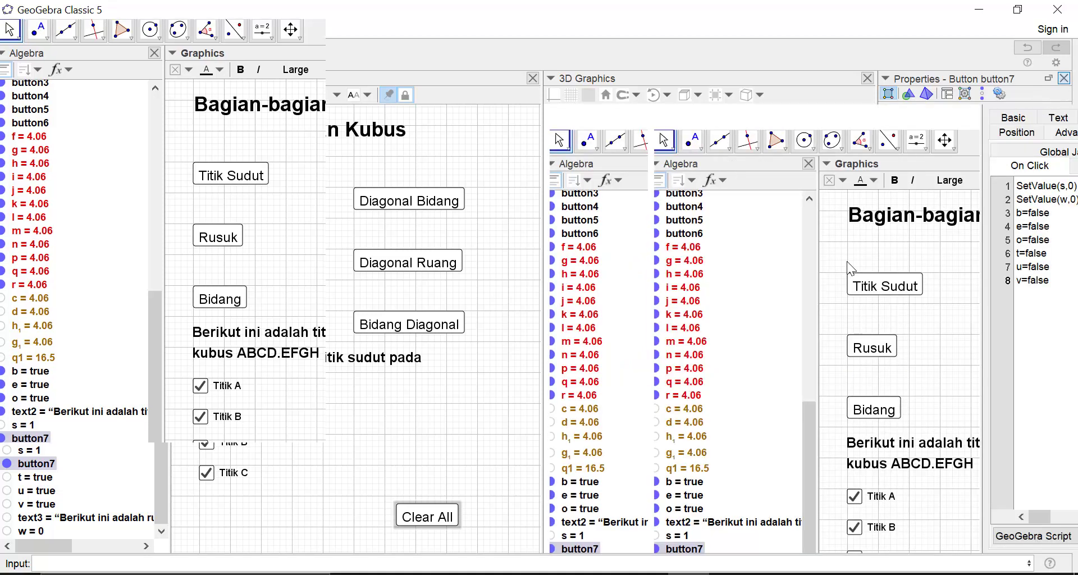
- Test the extended Clear All script, show the Titik Sudut items again and check Titik A and Titik B
click(427, 515)
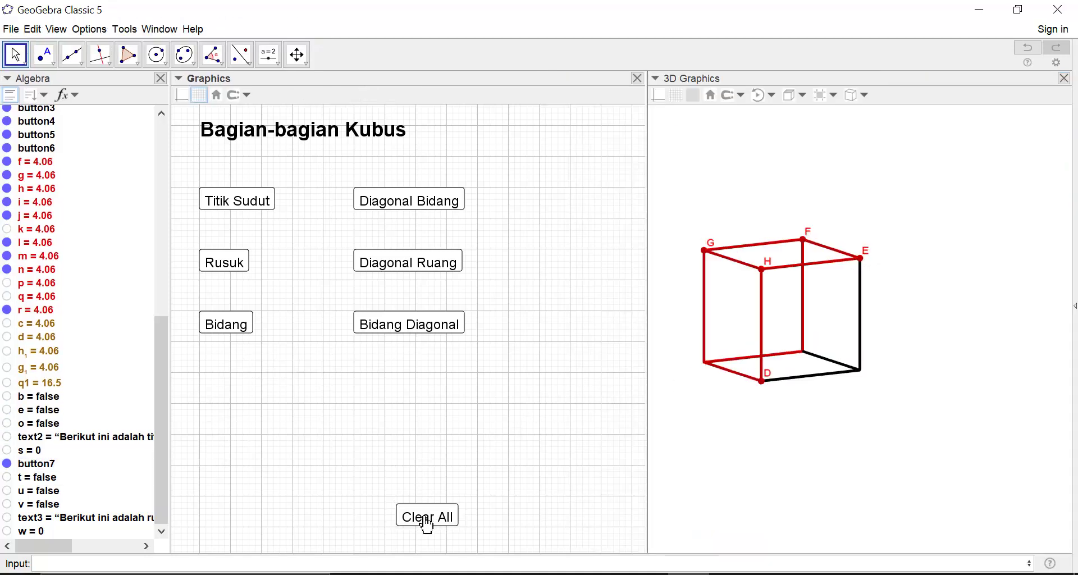
click(262, 213)
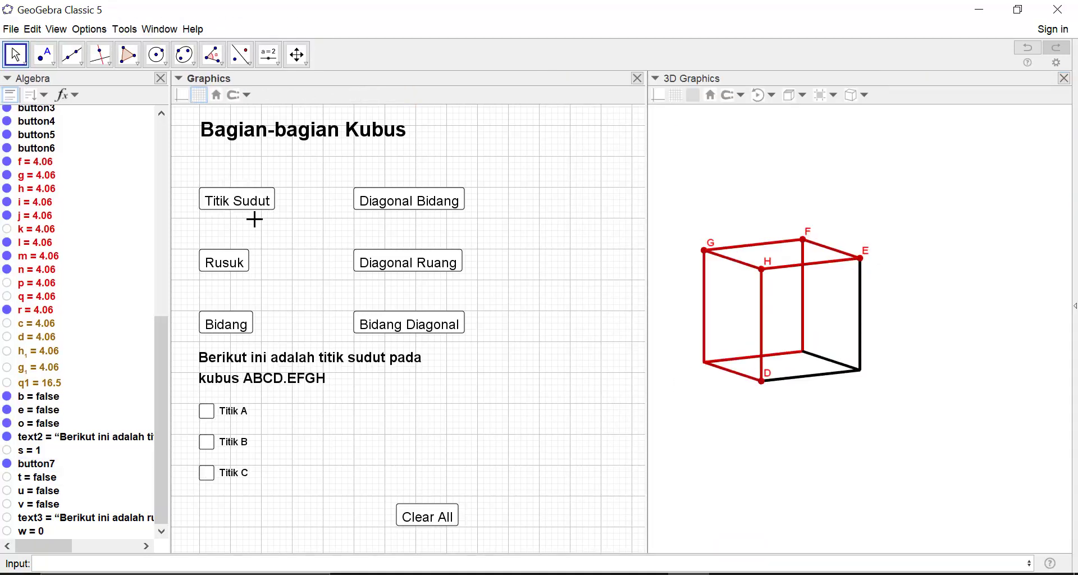
click(209, 414)
click(208, 444)
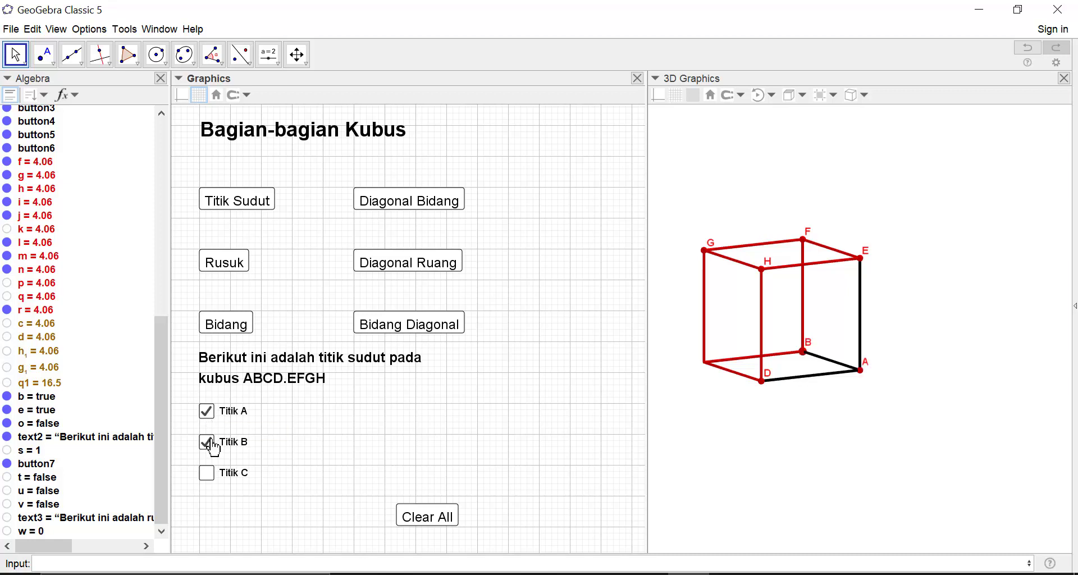
- Test the Titik C check box and the Rusuk AB, AE and AD check boxes, resetting each group with Clear All
click(207, 475)
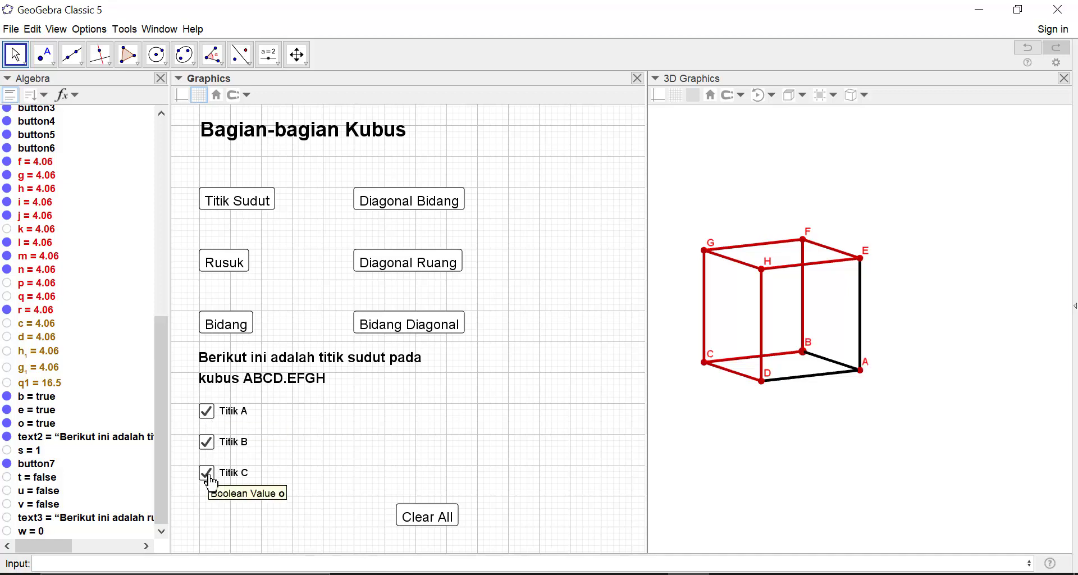
click(436, 519)
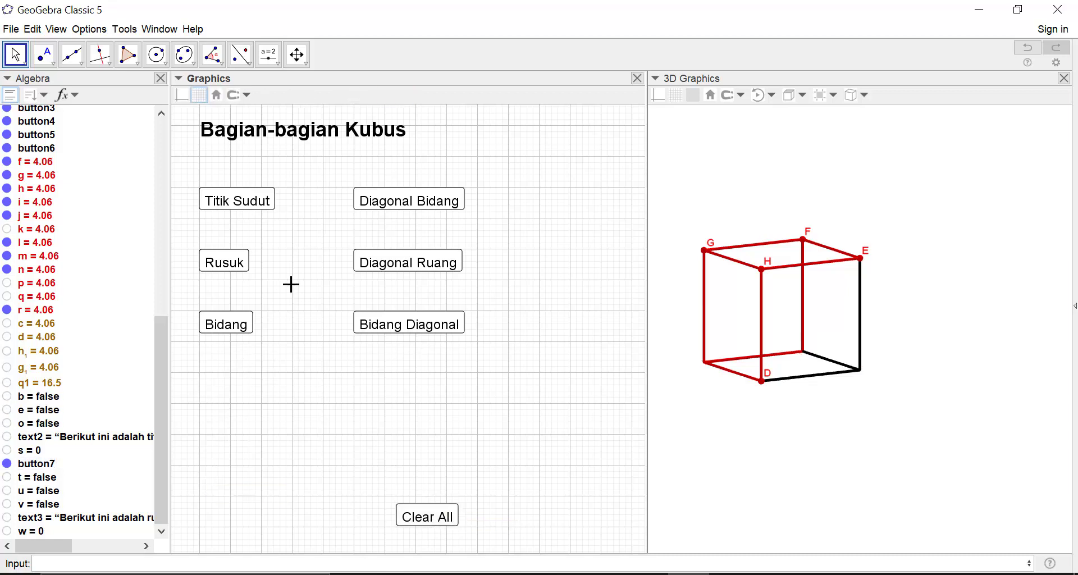
click(232, 269)
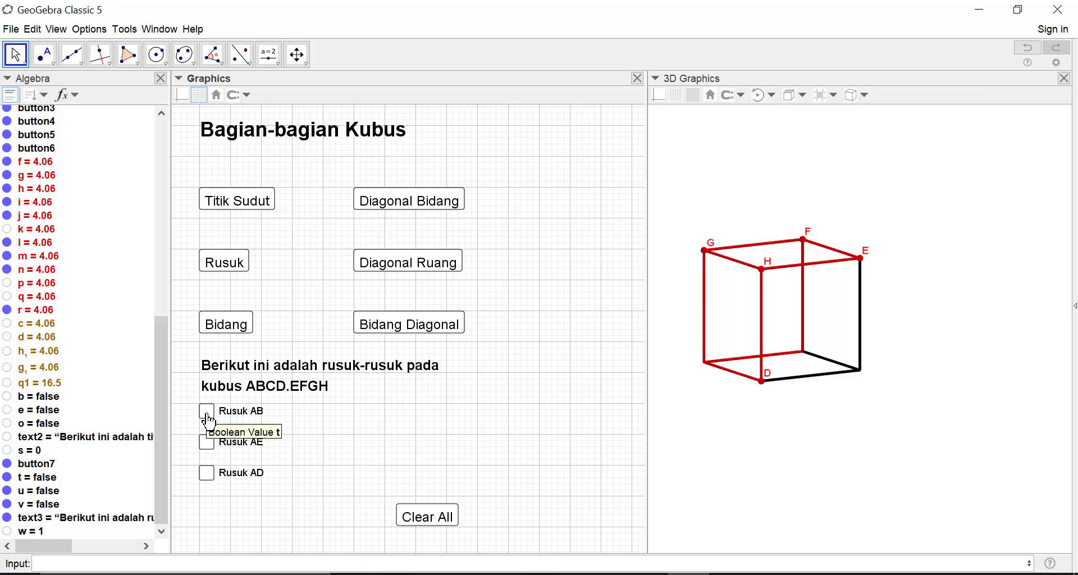
click(208, 417)
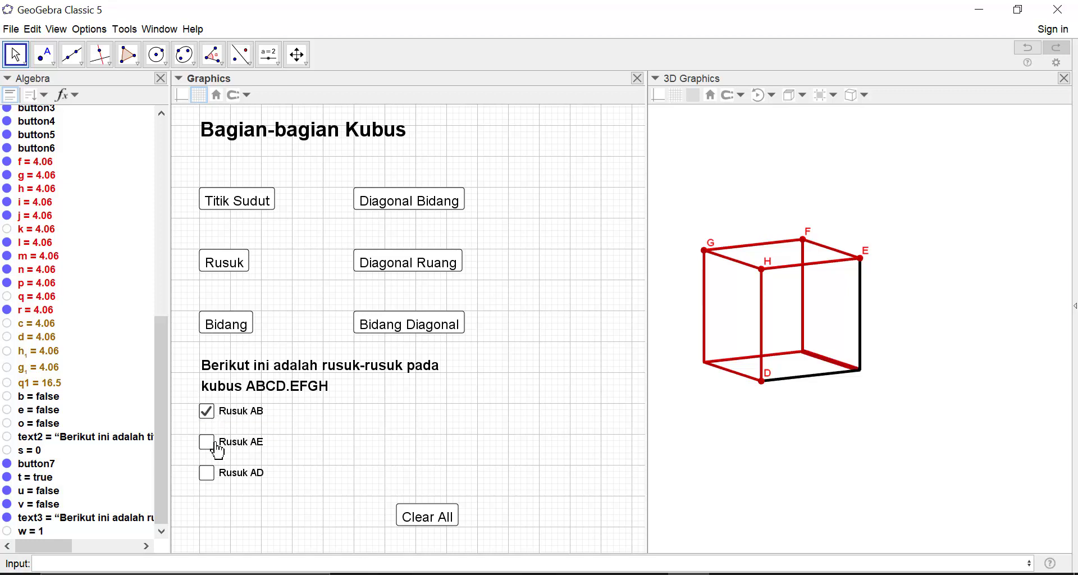
click(207, 443)
click(208, 481)
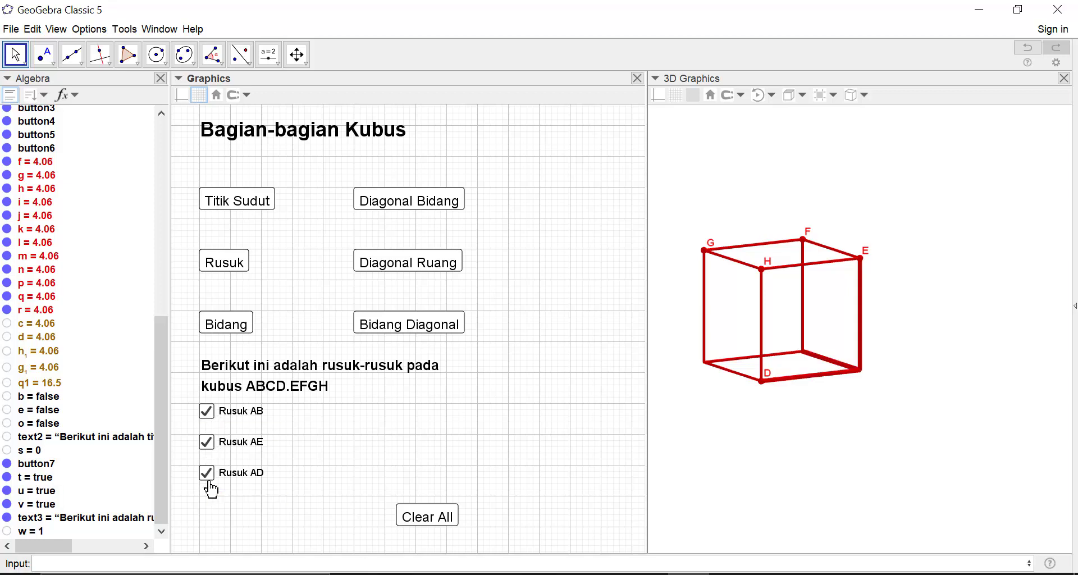
click(415, 520)
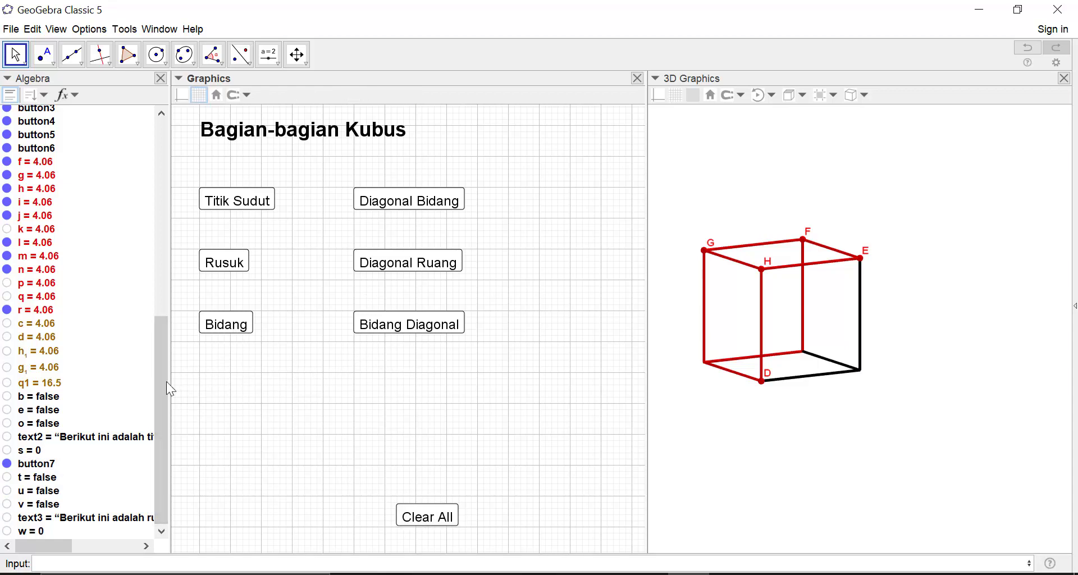
- Show the cube face CDHG (quadrilateral q1), set its color to light yellow 255, 255, 102 and close the properties
click(7, 384)
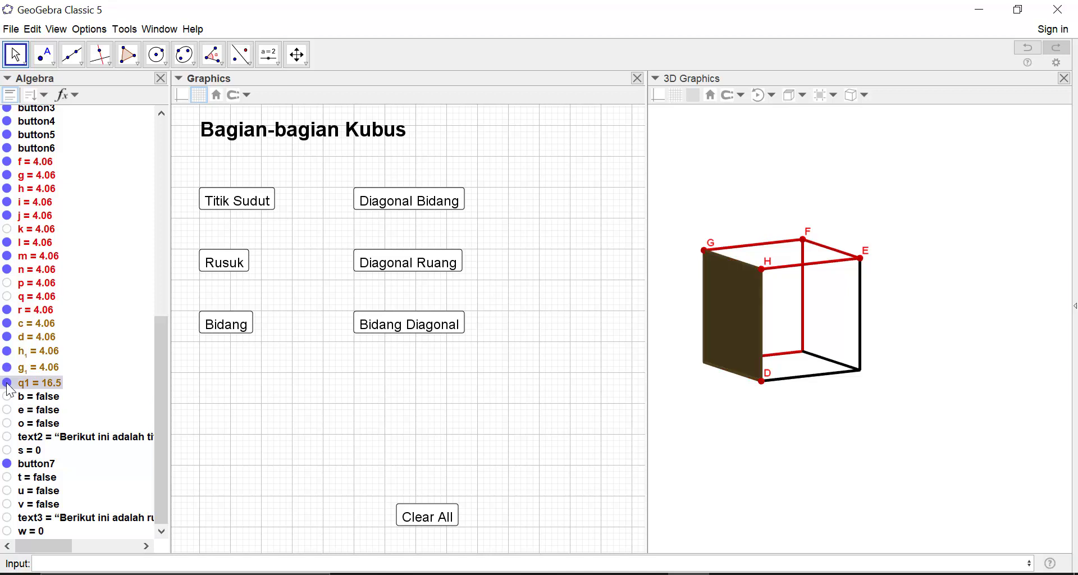
drag(720, 493, 747, 487)
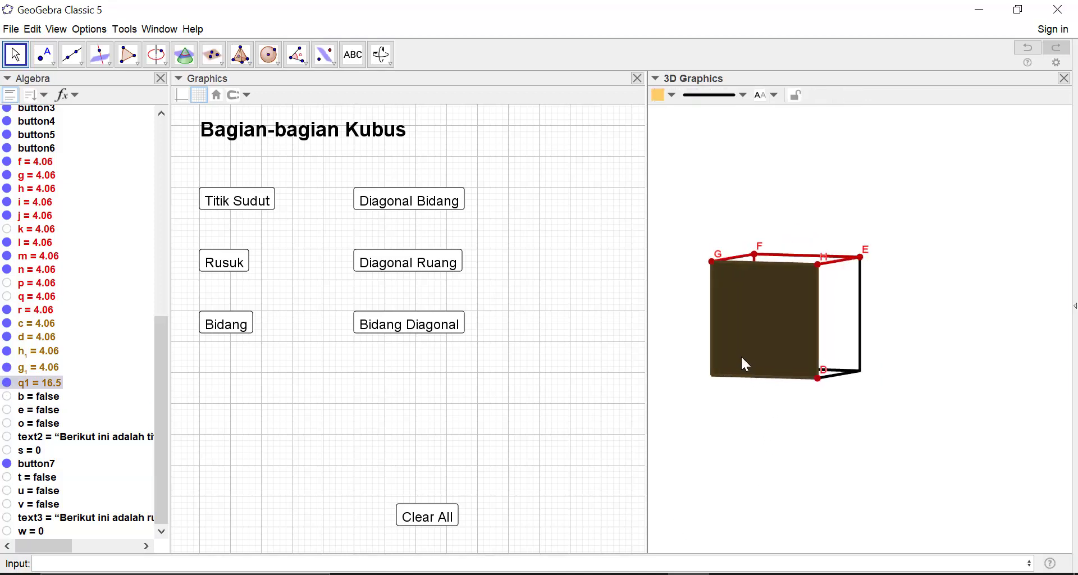
right_click(748, 339)
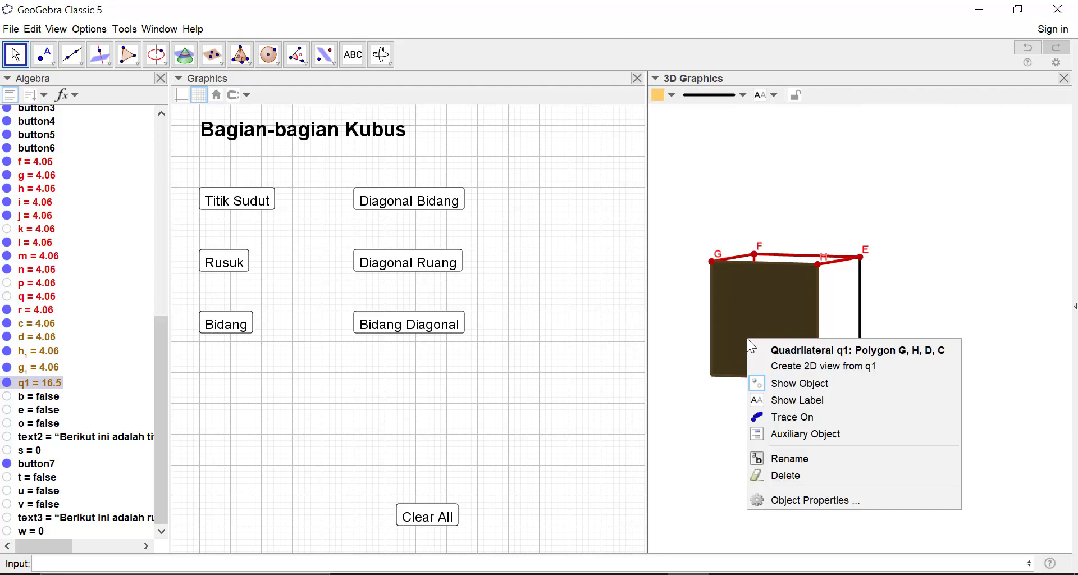
click(819, 499)
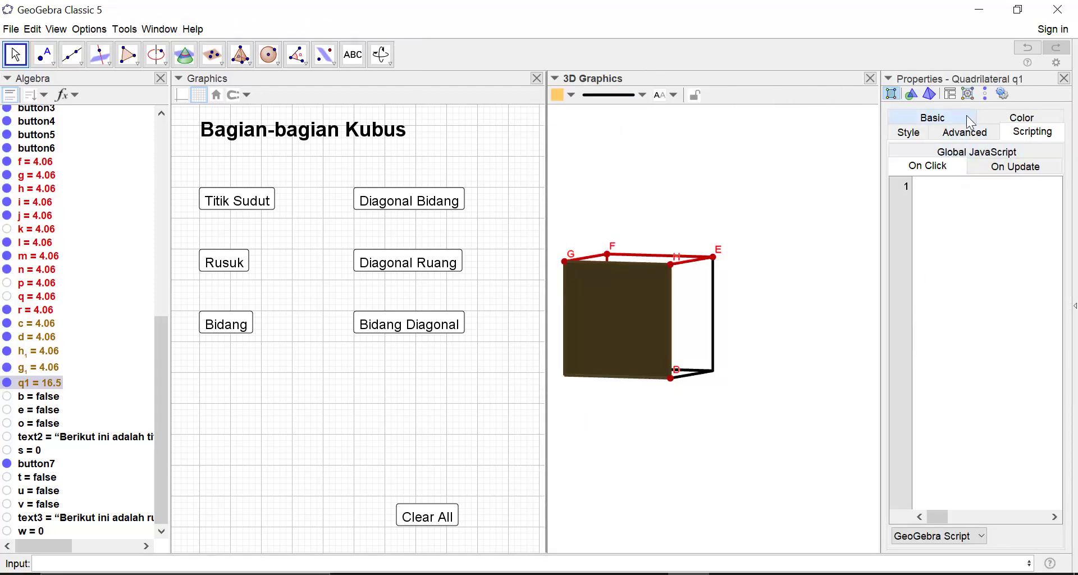
click(989, 116)
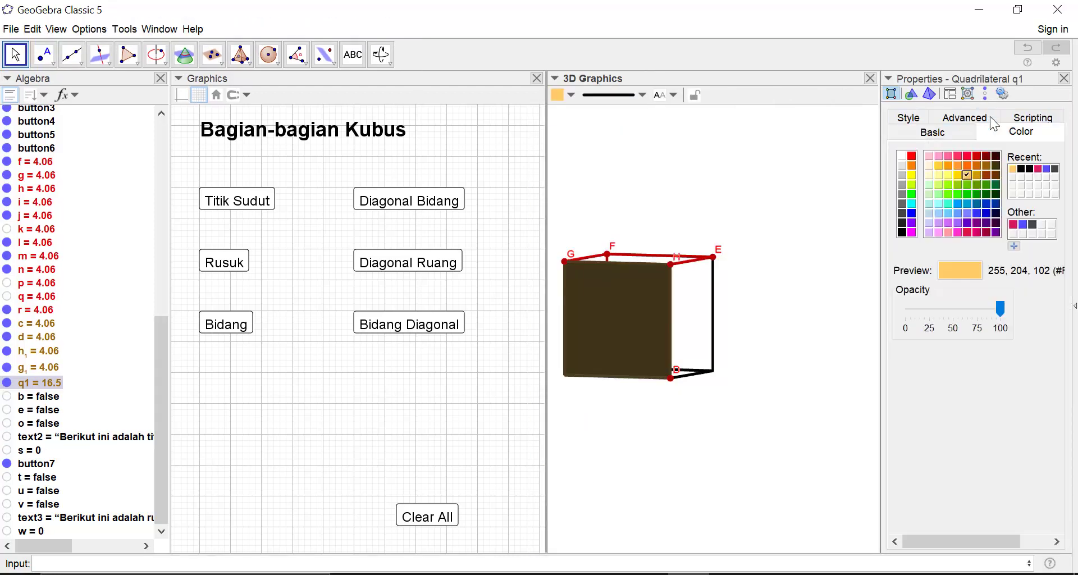
click(950, 175)
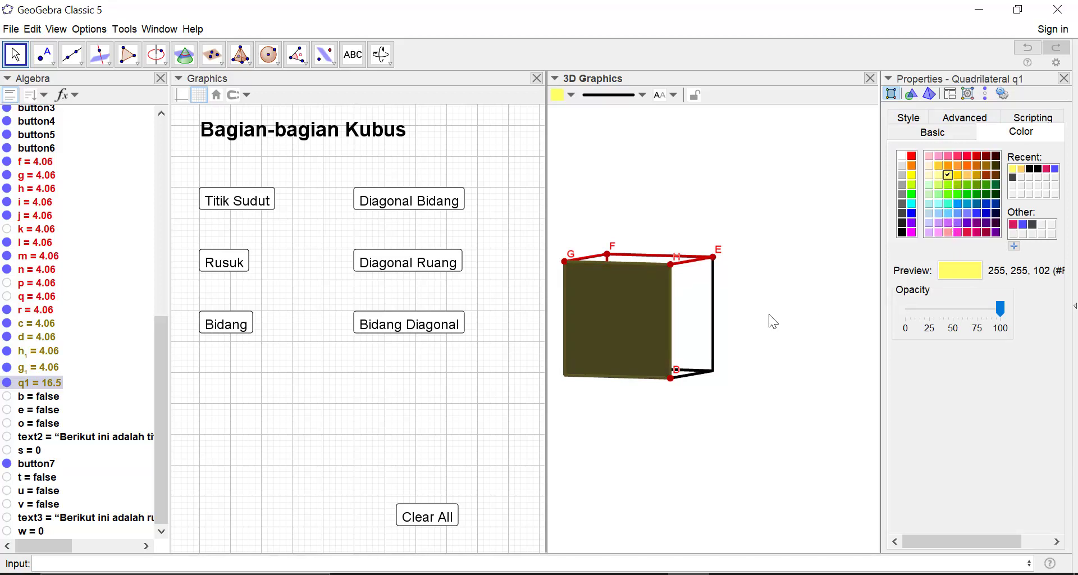
click(782, 393)
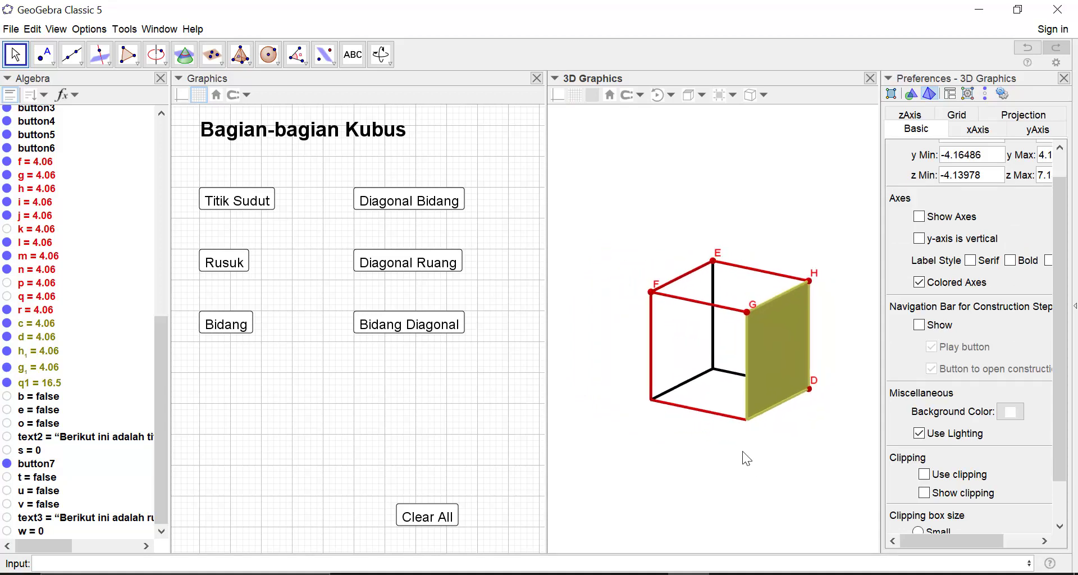
click(247, 209)
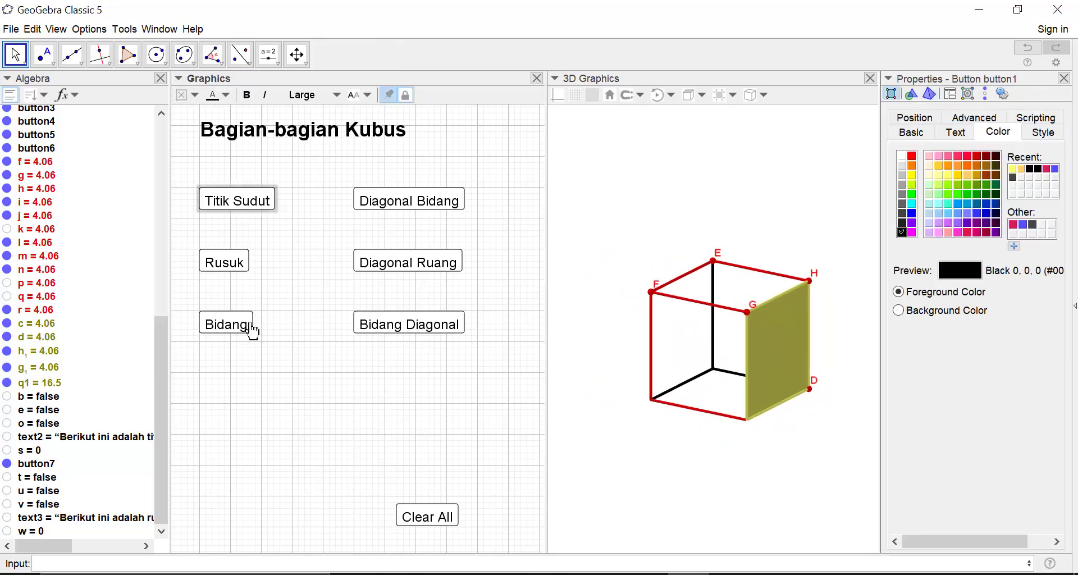
click(1064, 79)
- Test the Titik Sudut button with Titik A, Titik B and Titik C checked, and reset with Clear All
click(269, 204)
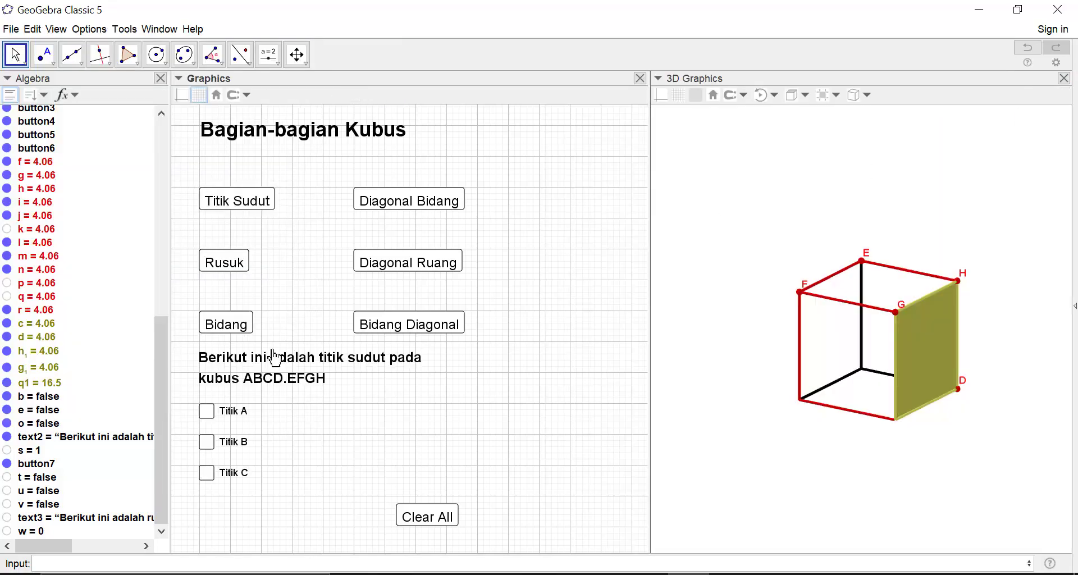
click(219, 416)
click(233, 446)
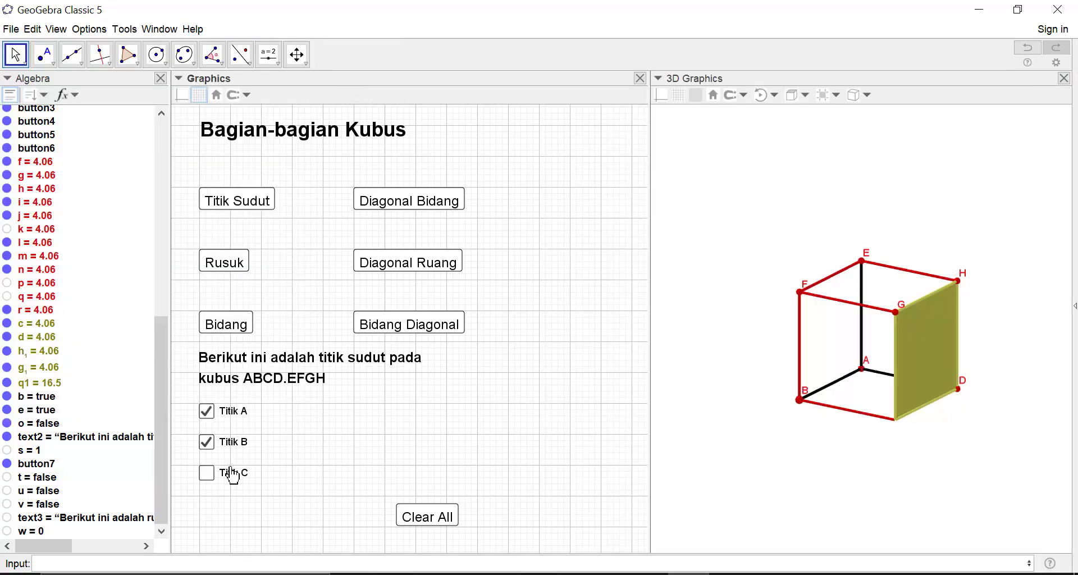
click(229, 476)
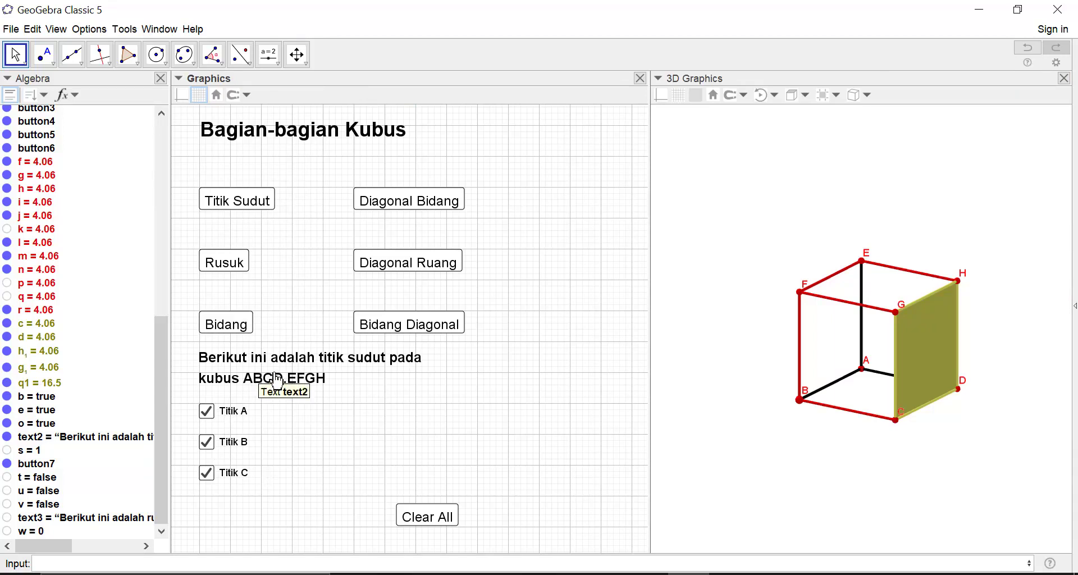
click(419, 525)
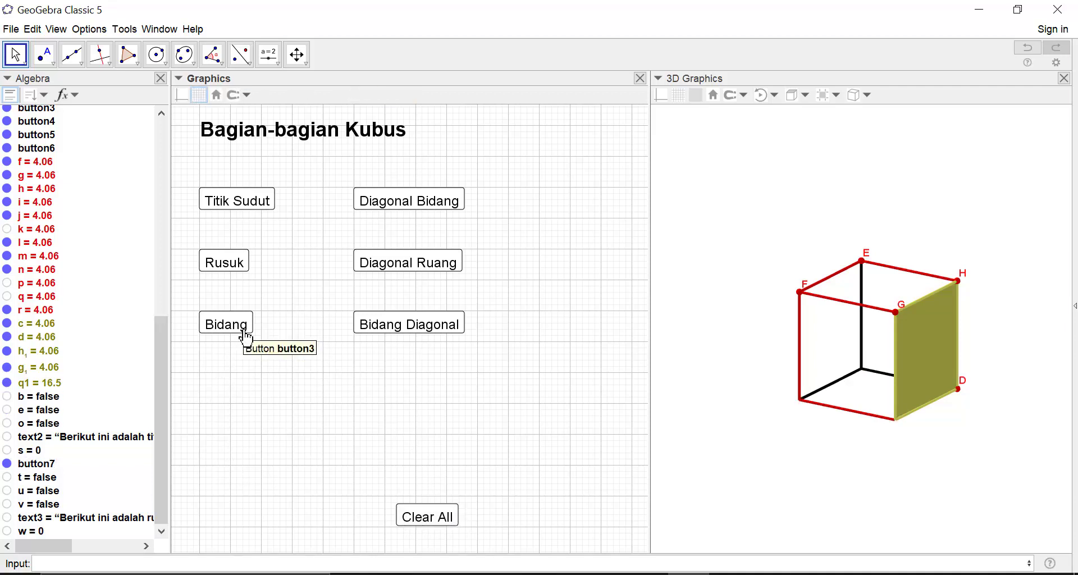
- Add a check box captioned Bidang CDHG below the Bidang button, with no linked objects
click(270, 56)
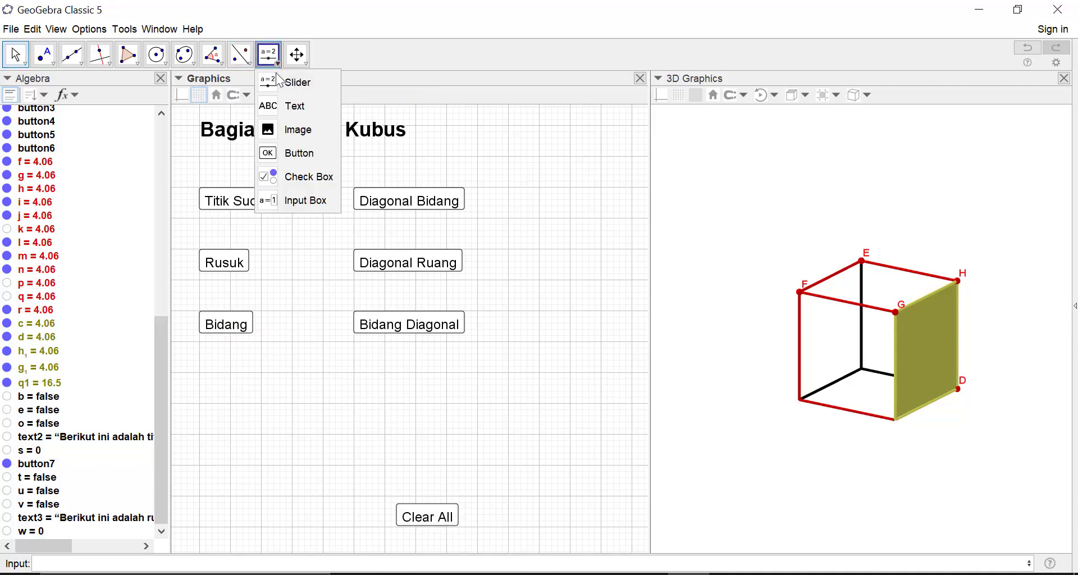
click(288, 180)
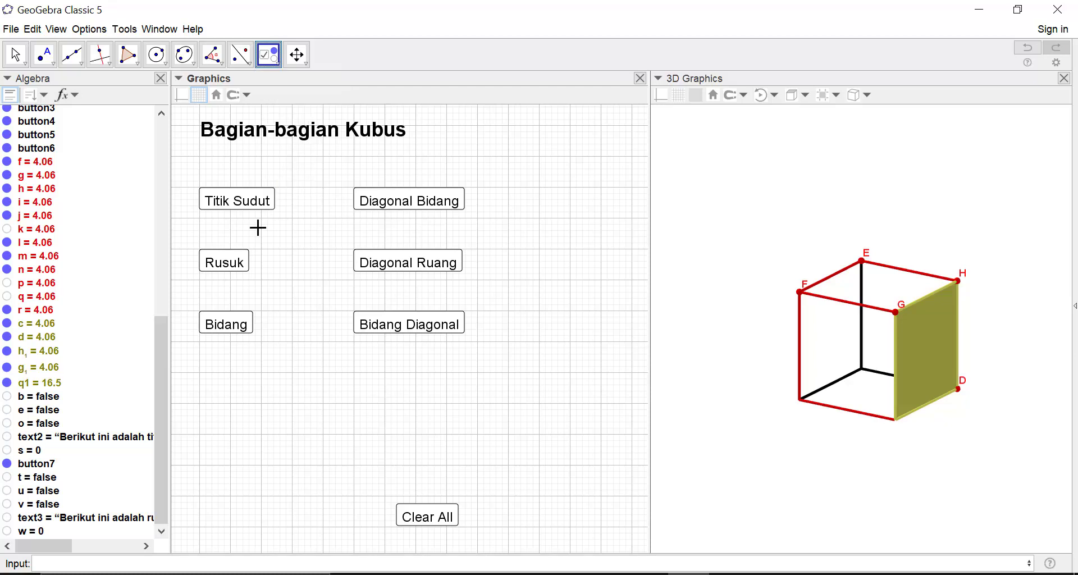
click(222, 433)
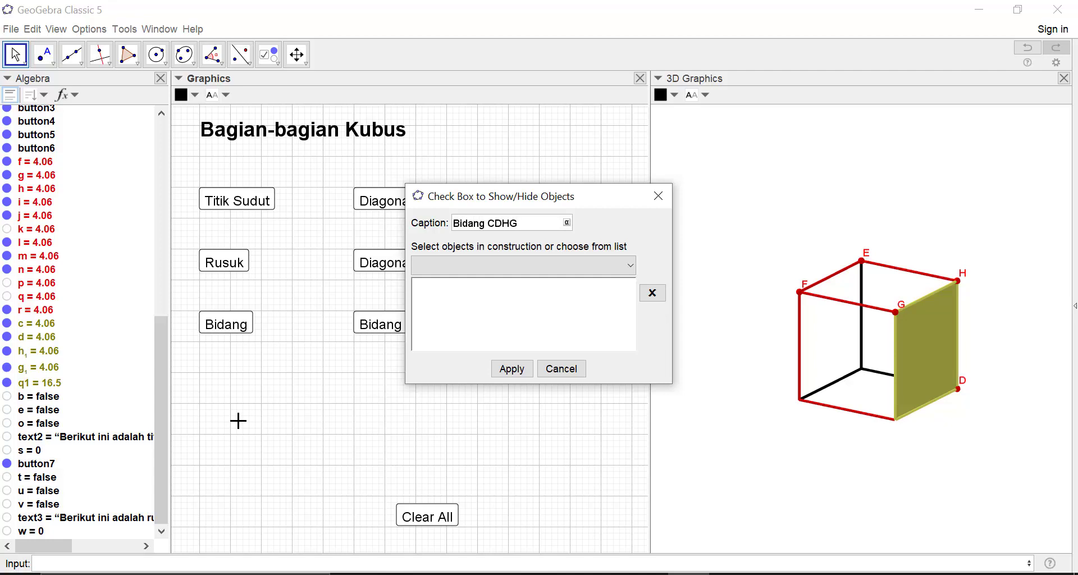
click(503, 369)
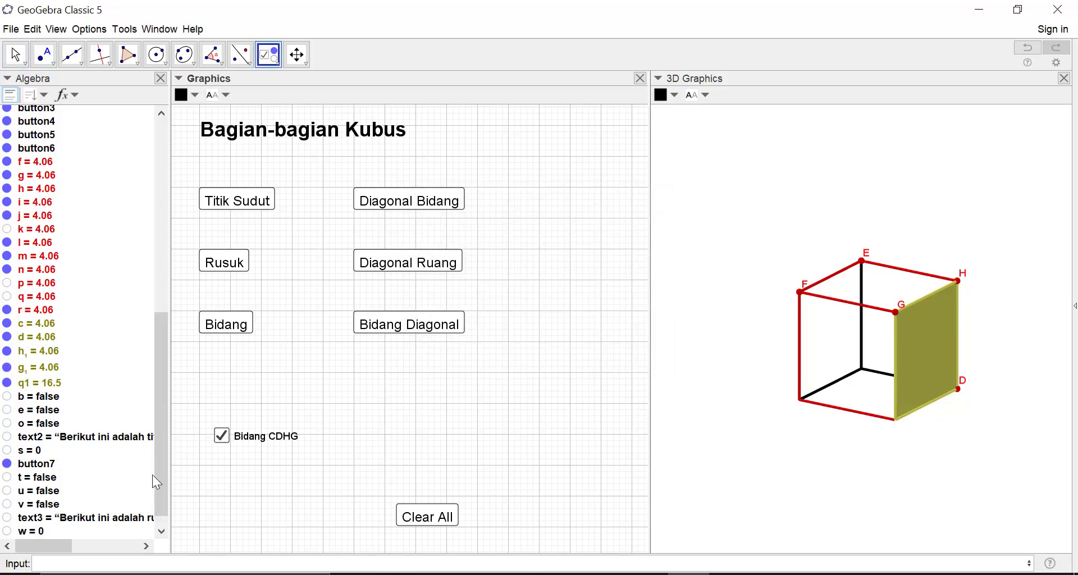
- Hide the four boundary segments c, d, h_1 and g_1 of quadrilateral q1
scroll(160, 494, down, 1)
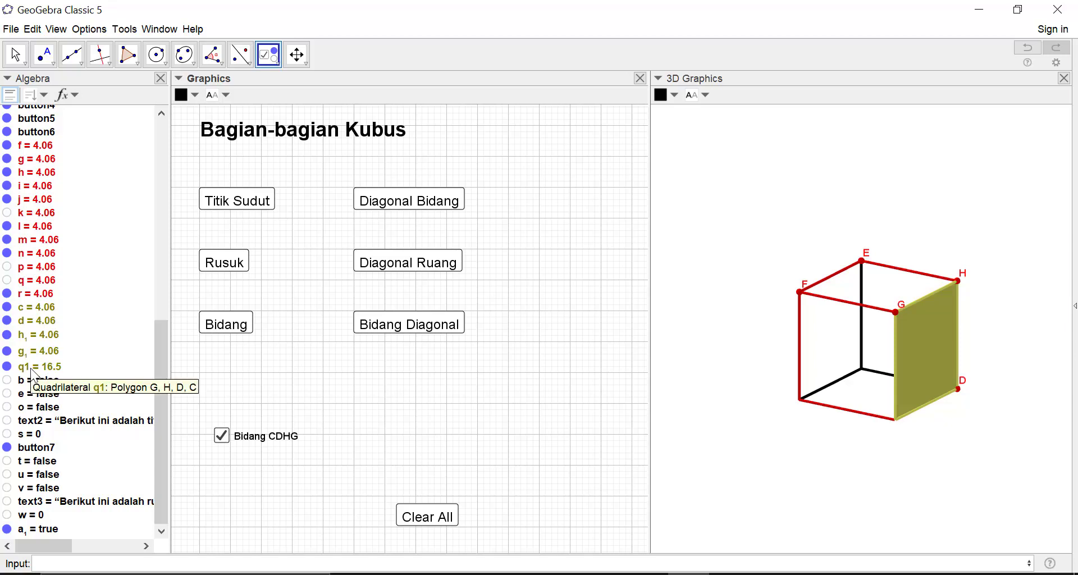
click(8, 353)
click(9, 332)
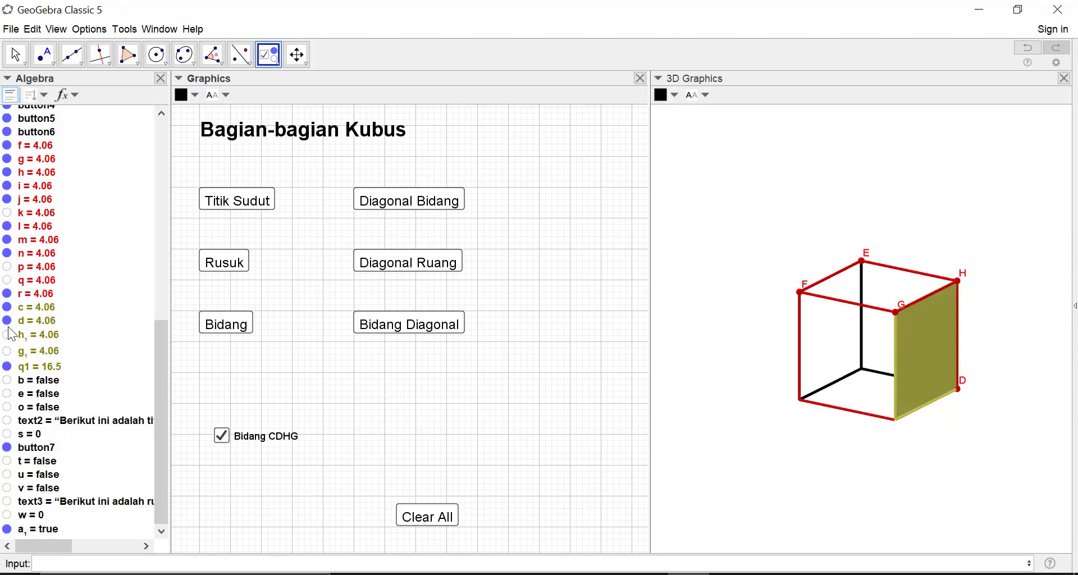
click(7, 321)
click(8, 307)
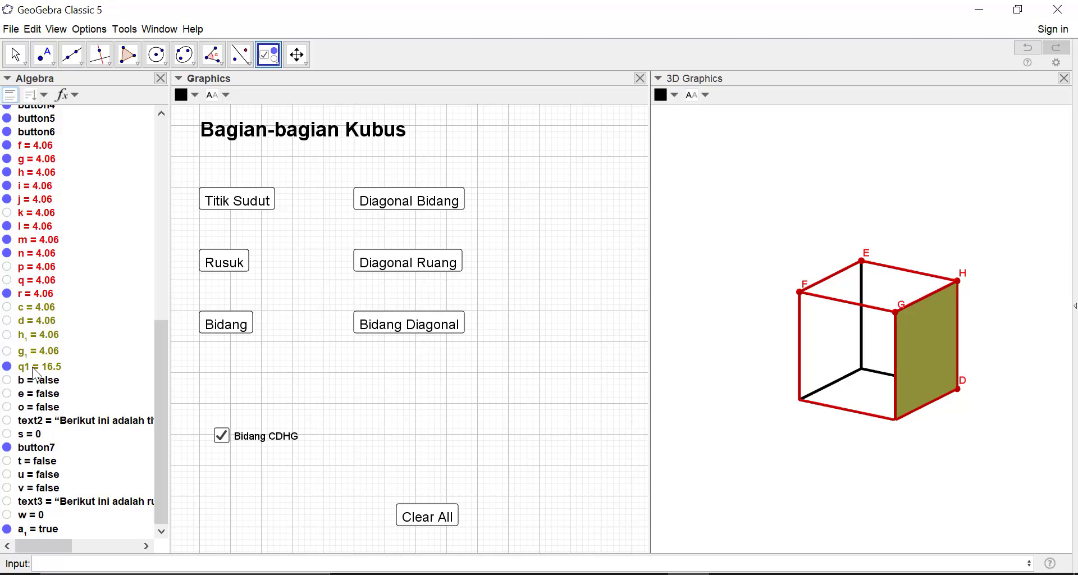
- Set quadrilateral q1's condition to show object to a_1==true and close the properties
right_click(32, 368)
click(114, 549)
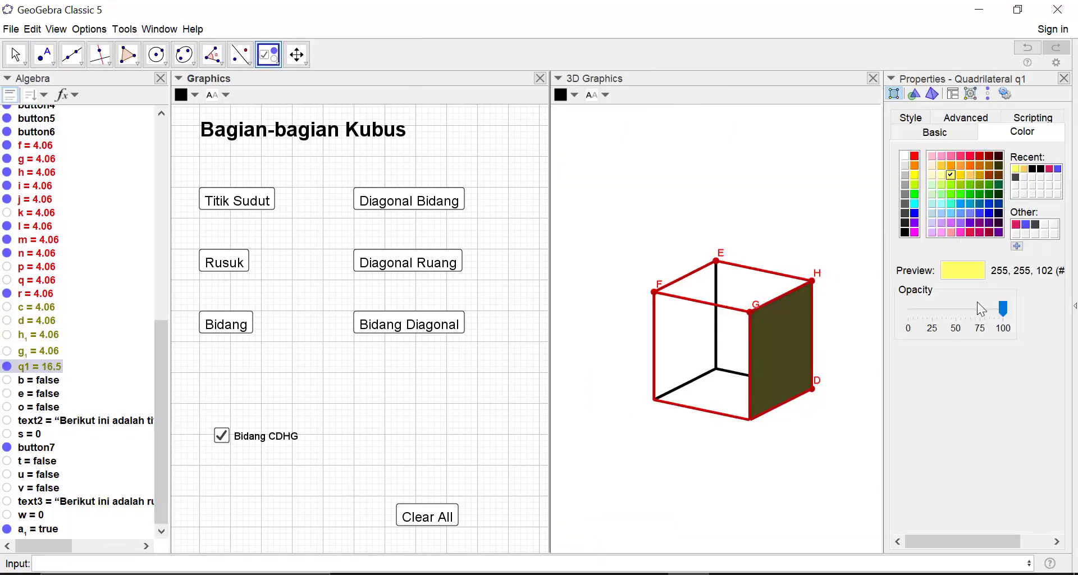
click(976, 117)
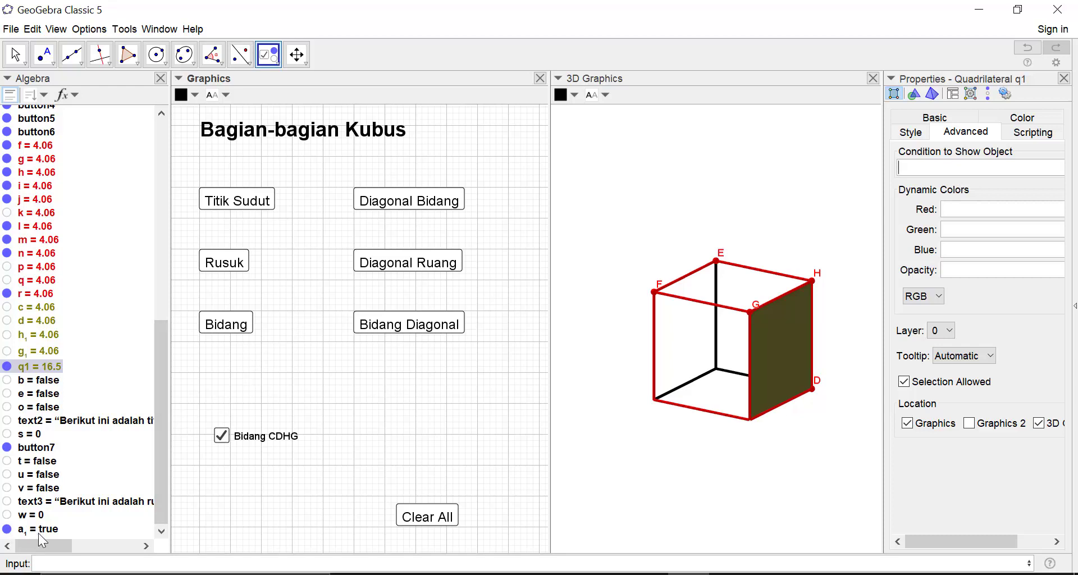
text(a_1==true)
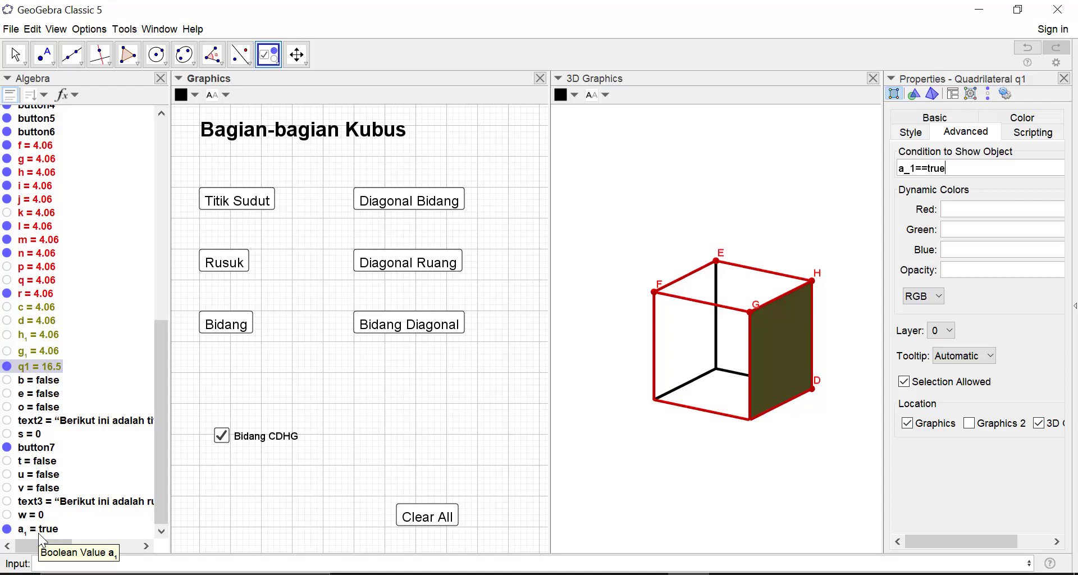
key(Return)
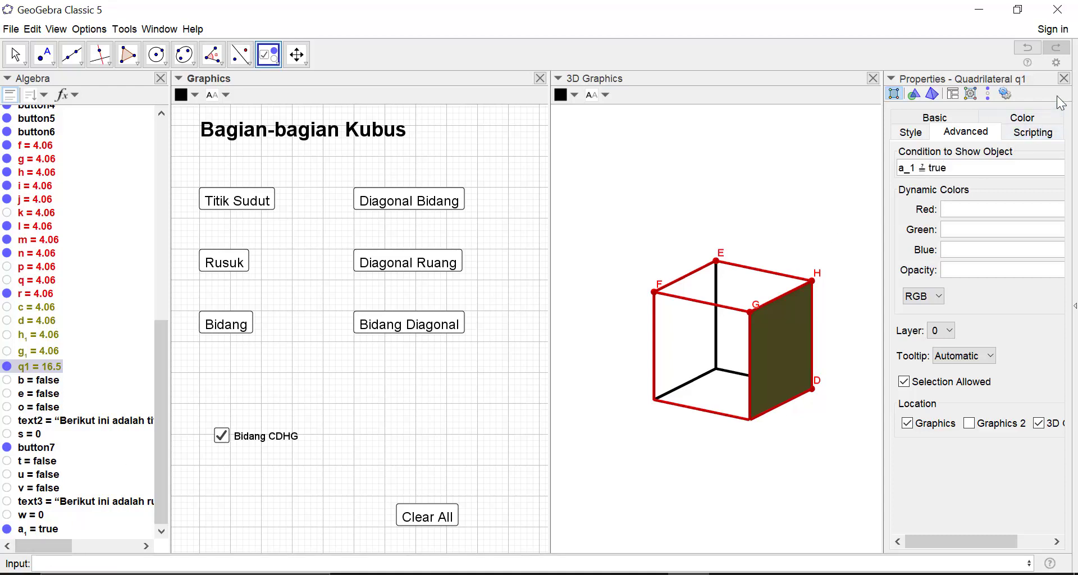
click(1064, 78)
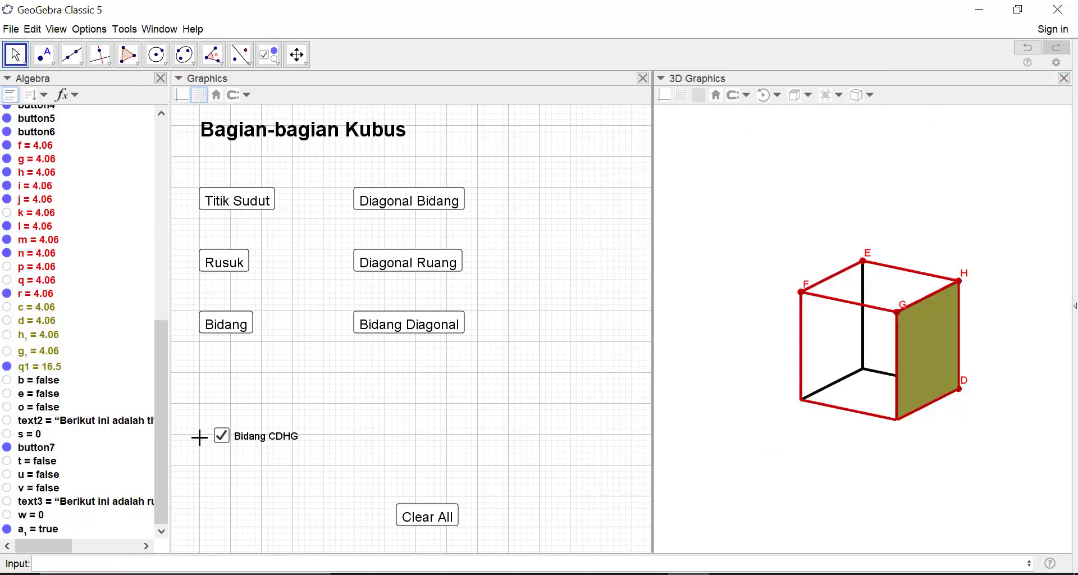
- Test the Bidang CDHG check box by switching it off and on repeatedly, leaving it unchecked
click(222, 437)
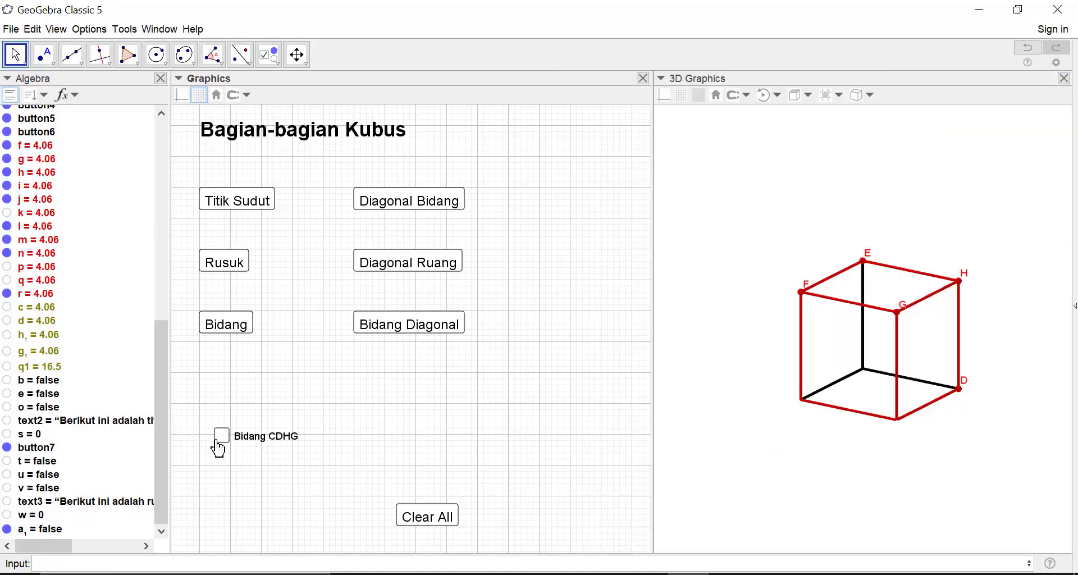
click(221, 438)
click(223, 439)
click(223, 439)
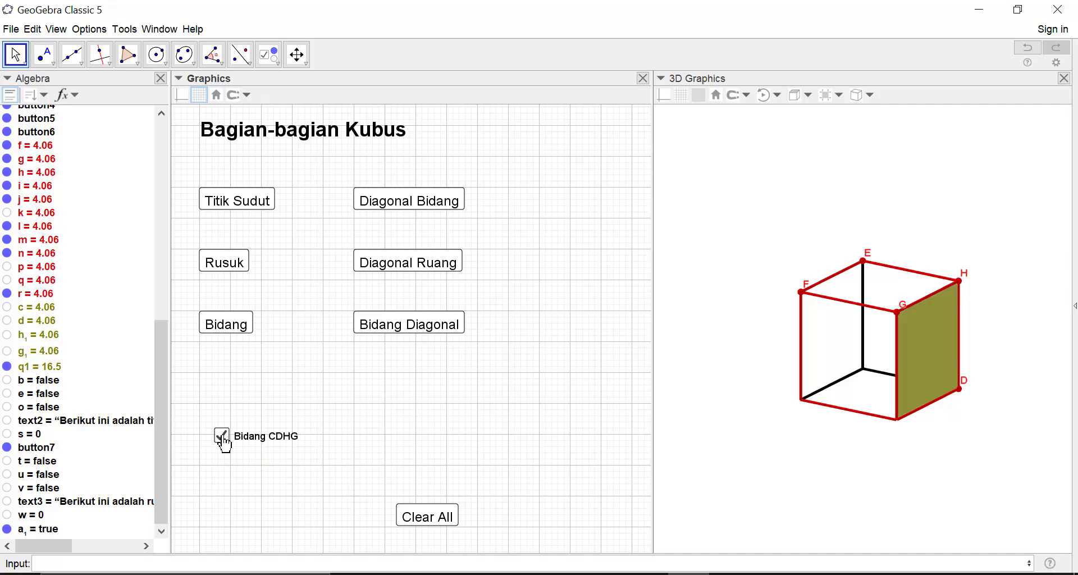
click(222, 439)
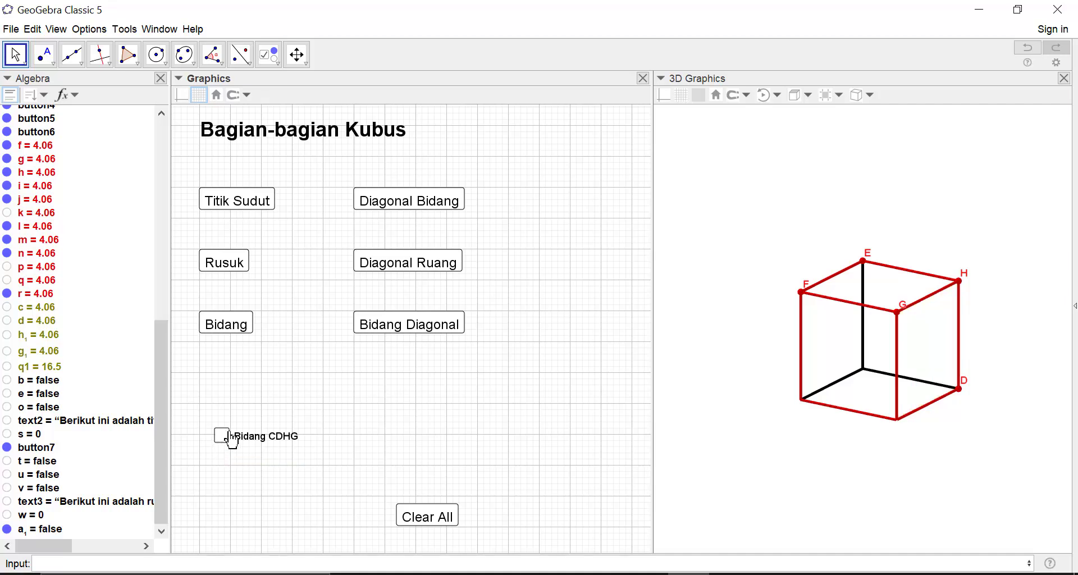
- Insert the two-line text "Berikut ini bidang-bidang pada / kubus ABCD.EFGH" between the Bidang button and the Bidang CDHG check box
click(276, 66)
click(274, 102)
click(212, 387)
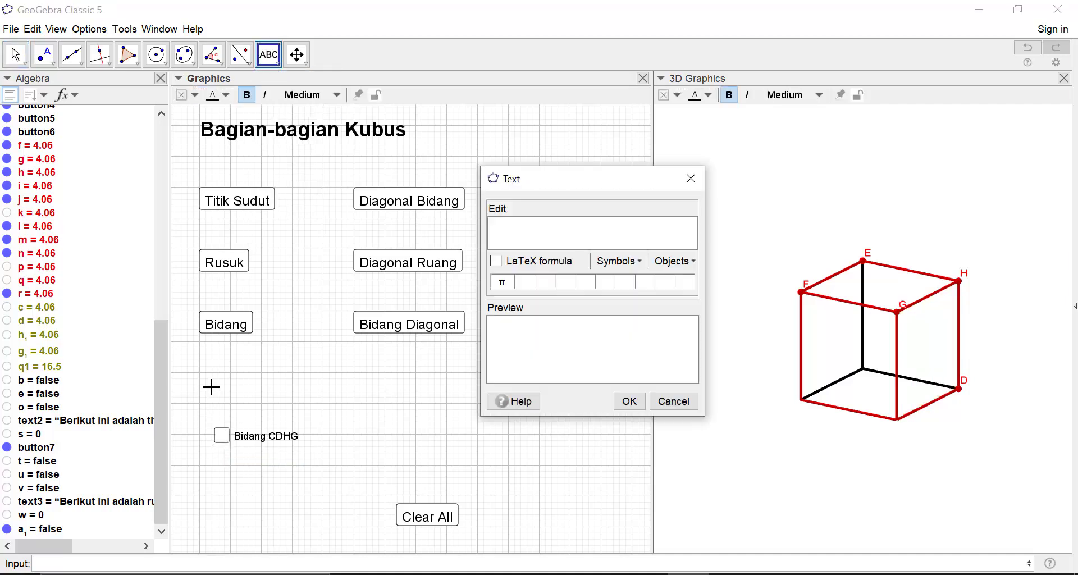
text(Bidnag)
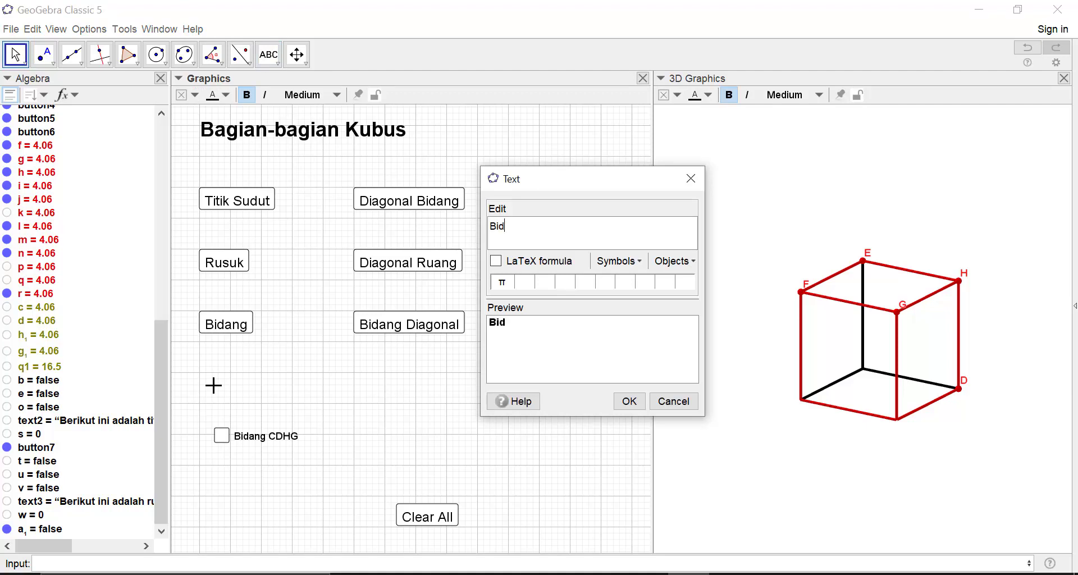
key(BackSpace)
key(BackSpace)
key(BackSpace)
text(dang-bifang)
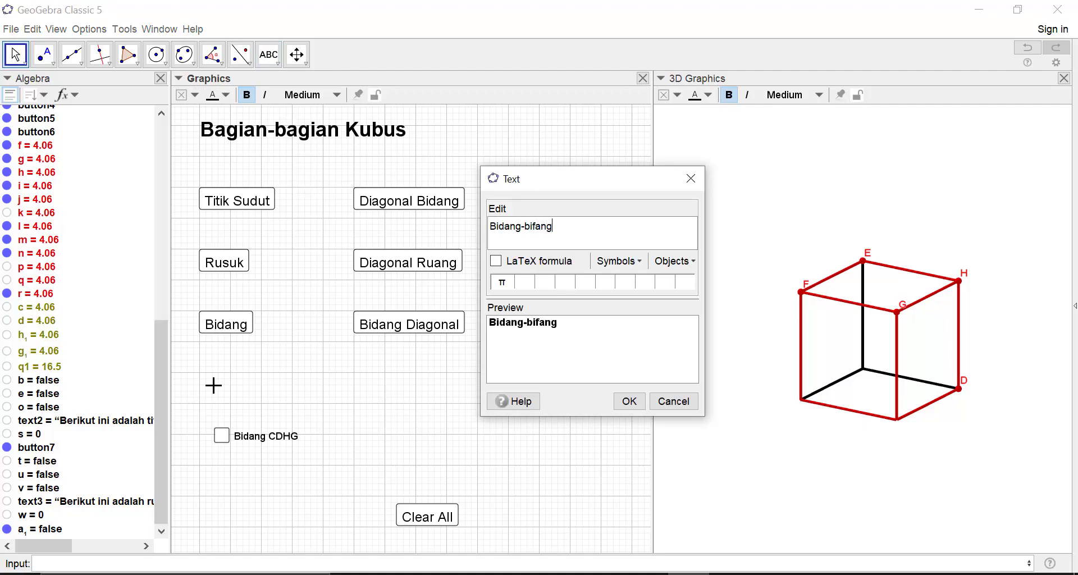
key(BackSpace)
key(BackSpace)
key(BackSpace)
key(BackSpace)
text(dang pada kubus)
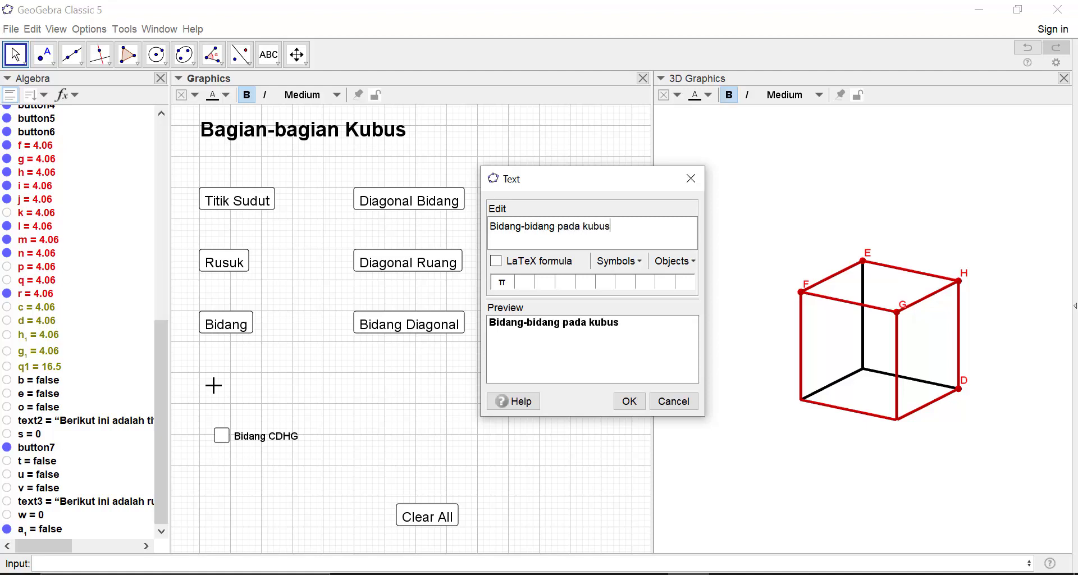
text( ABCD.EFGH)
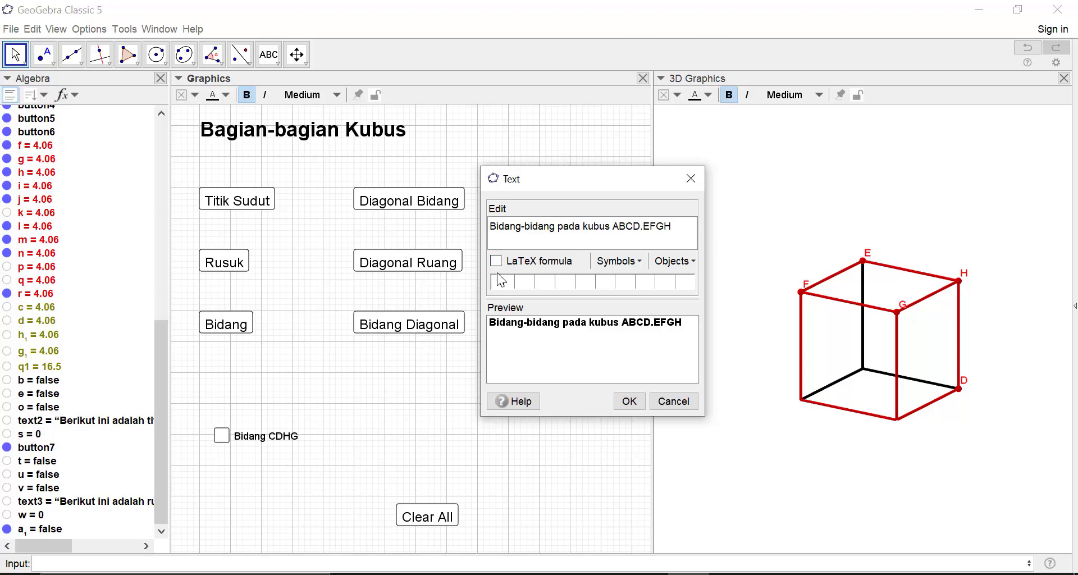
text(Berikut ini)
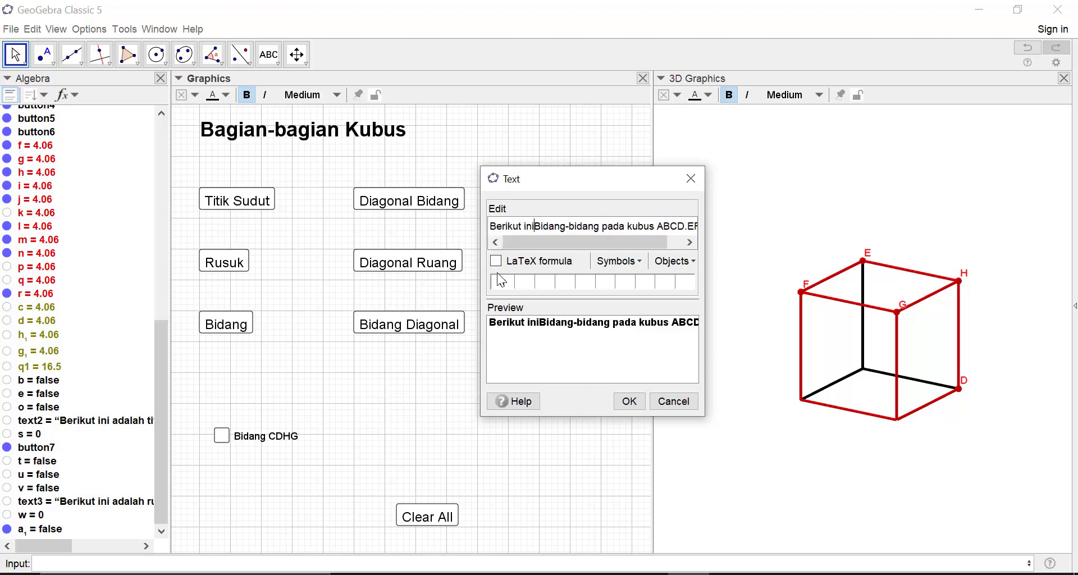
key(Delete)
text(b)
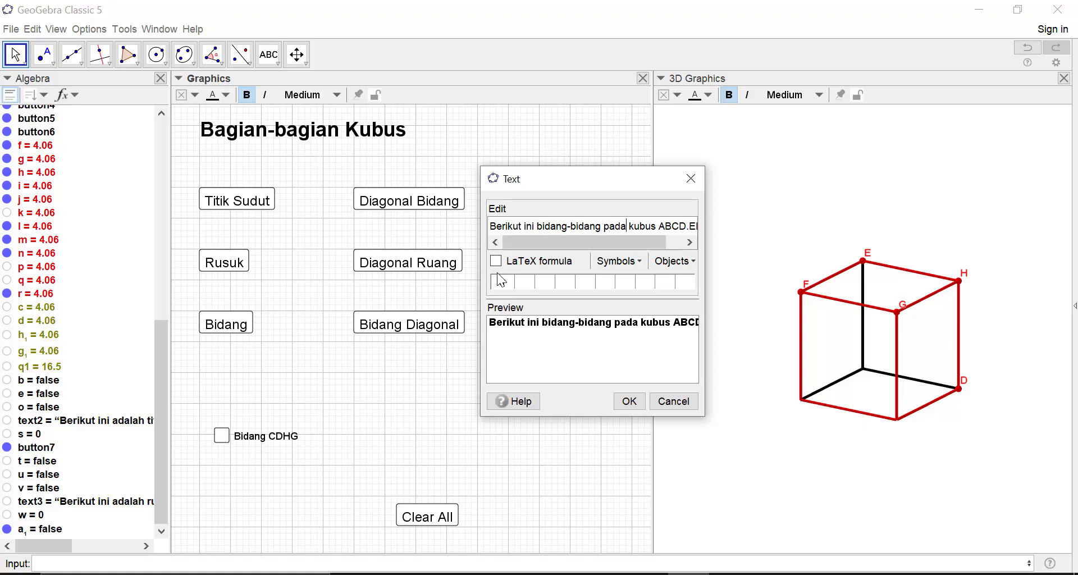
key(Return)
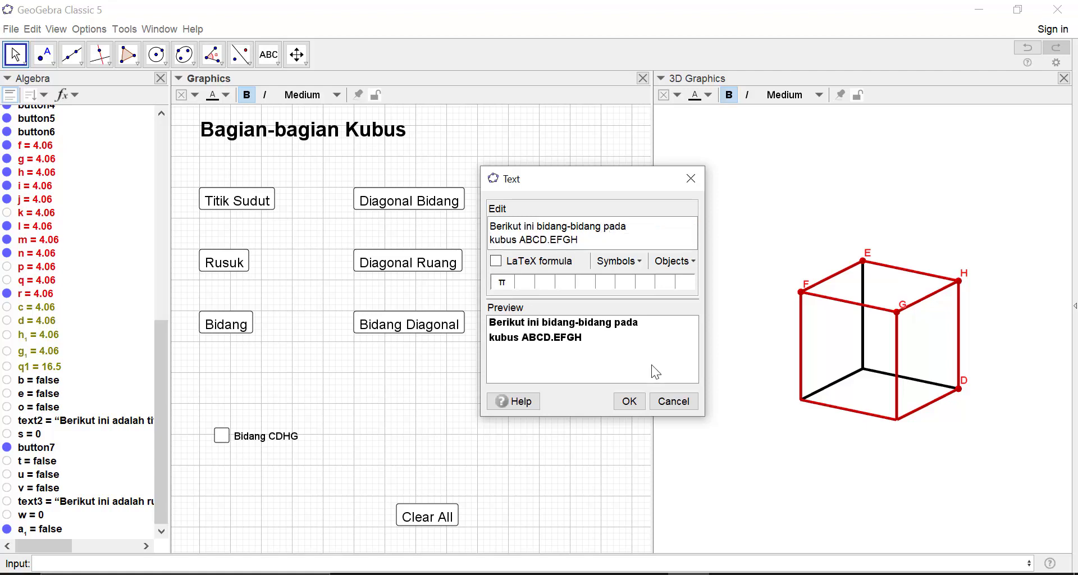
click(628, 401)
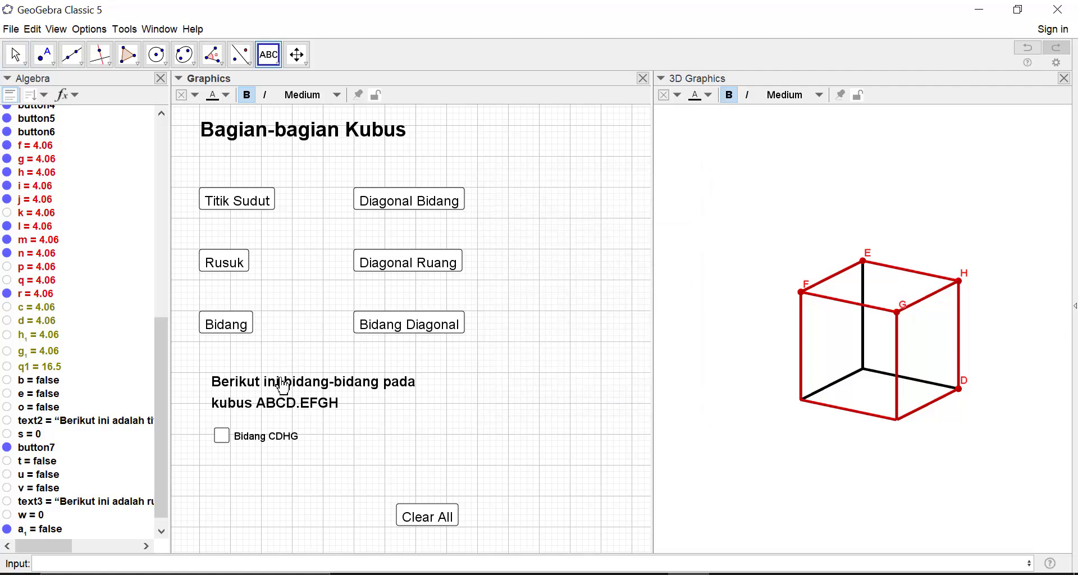
- Align the new text and the Bidang CDHG check box with the edge of the Bidang button, and check the box
mouse_move(276, 389)
mouse_down()
mouse_move(259, 386)
mouse_move(268, 393)
mouse_up()
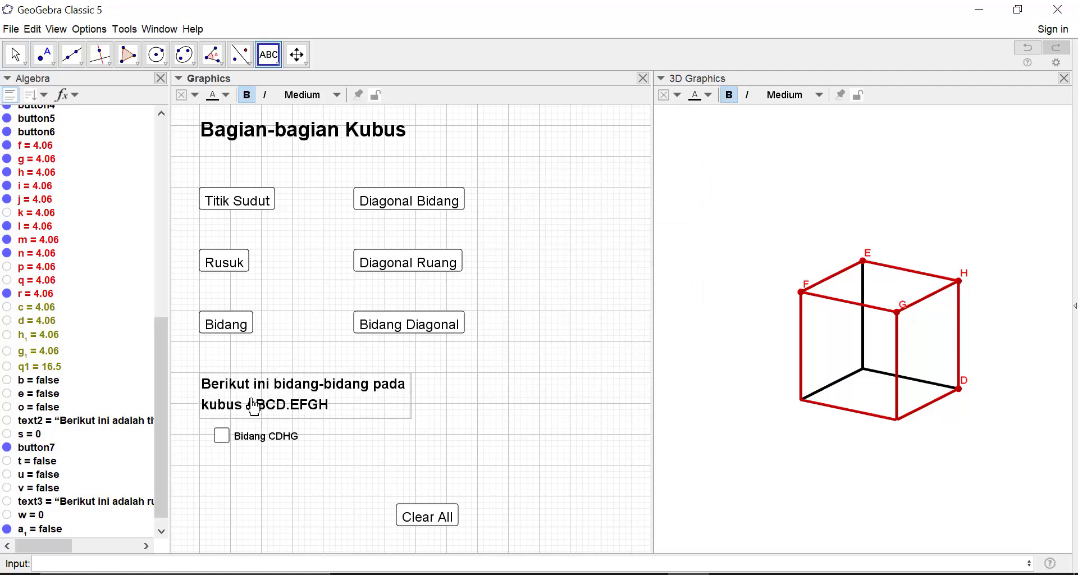
mouse_move(251, 397)
mouse_down()
mouse_move(375, 406)
mouse_move(250, 395)
mouse_up()
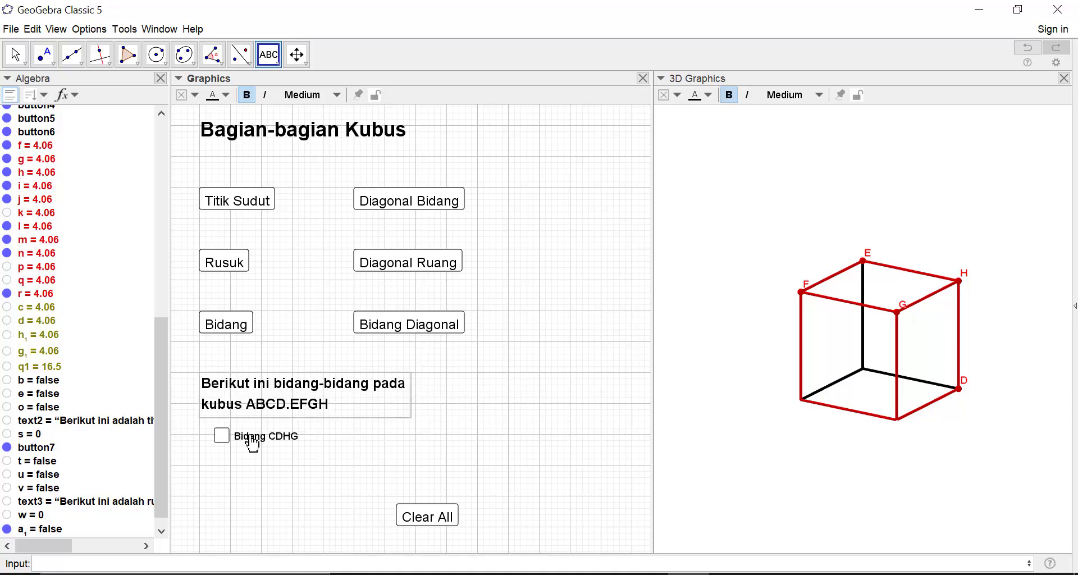
key(Escape)
drag(253, 446, 239, 454)
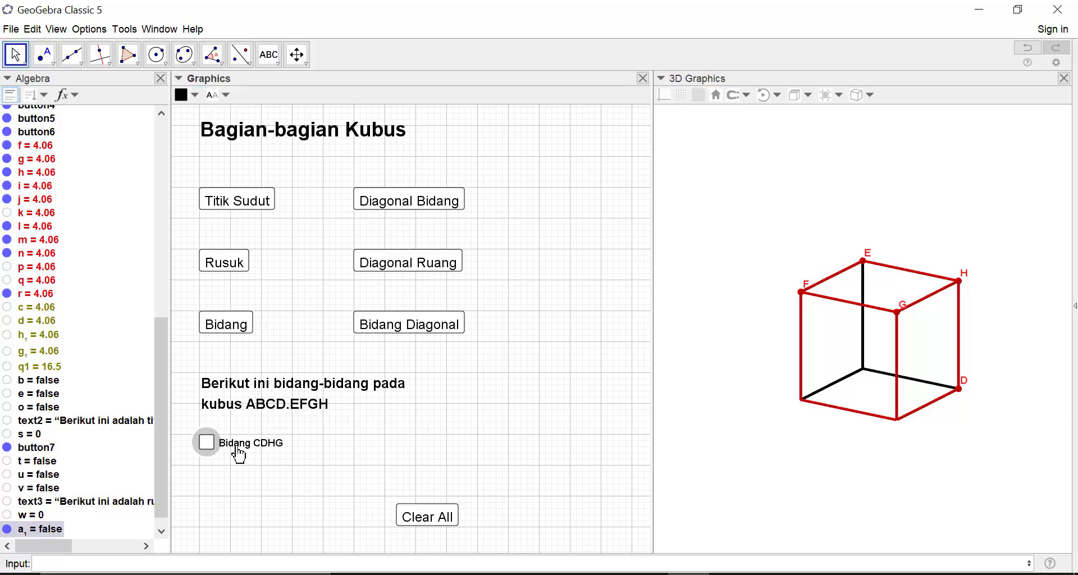
click(208, 444)
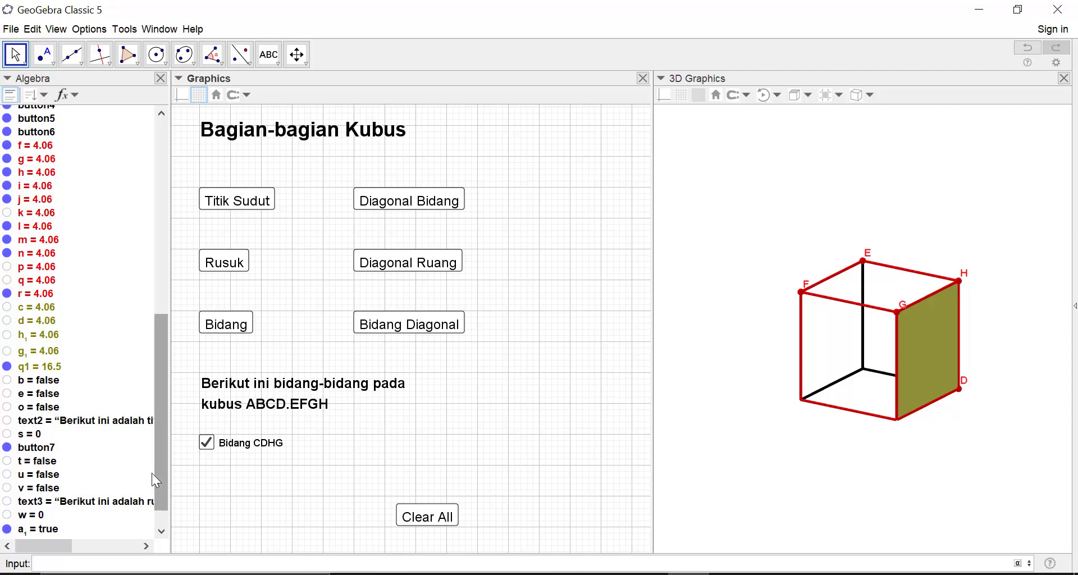
- Create the number b_1=1 and set the bidang-bidang text's condition to show object to b_1==1
scroll(157, 519, down, 2)
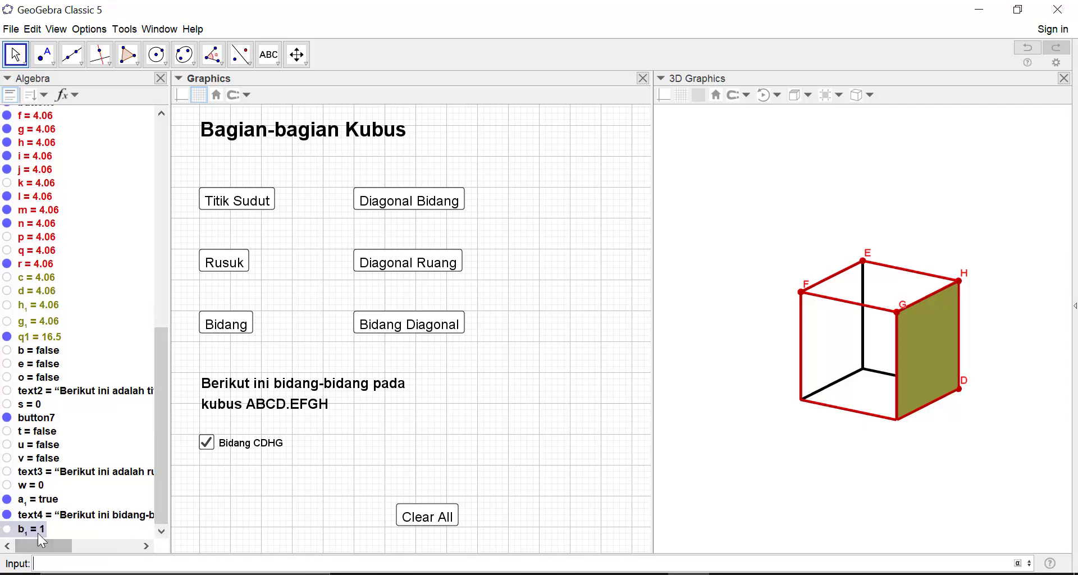
right_click(264, 404)
click(334, 556)
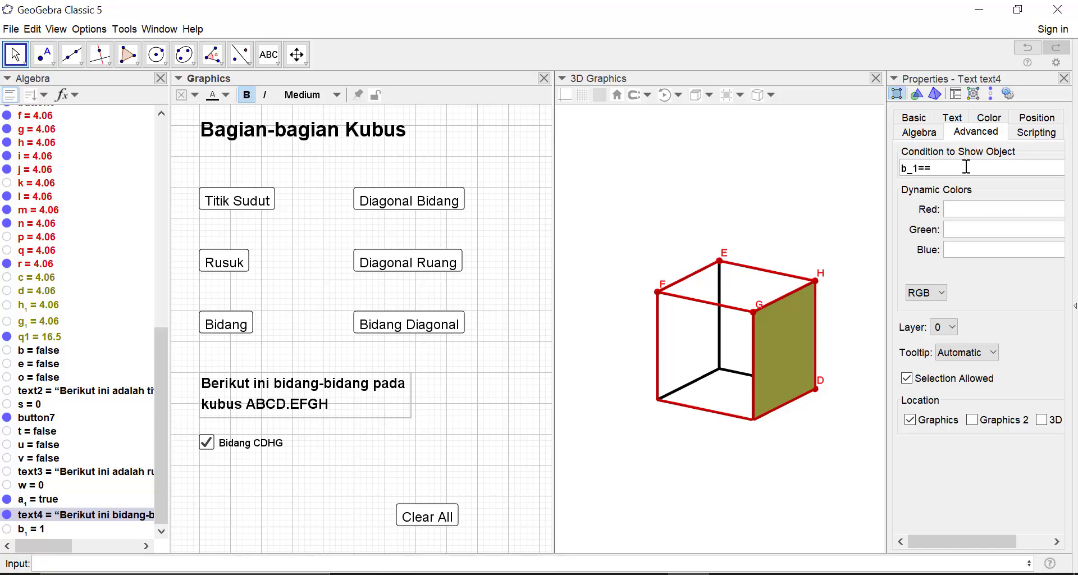
text(1)
key(Return)
- Uncheck the Bidang CDHG check box and set its condition to show object to b_1==1
click(258, 447)
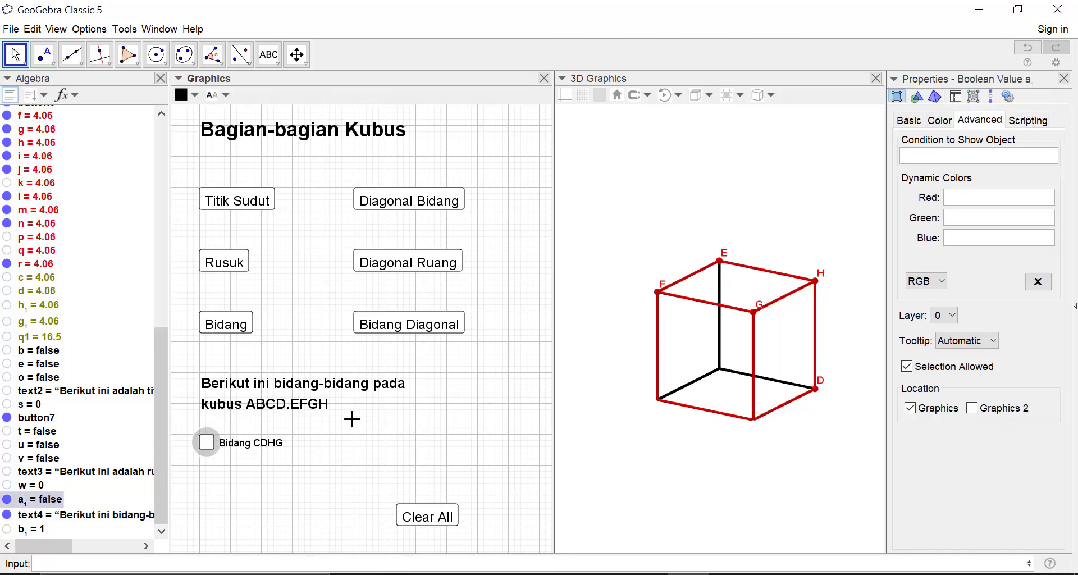
click(928, 155)
key(Return)
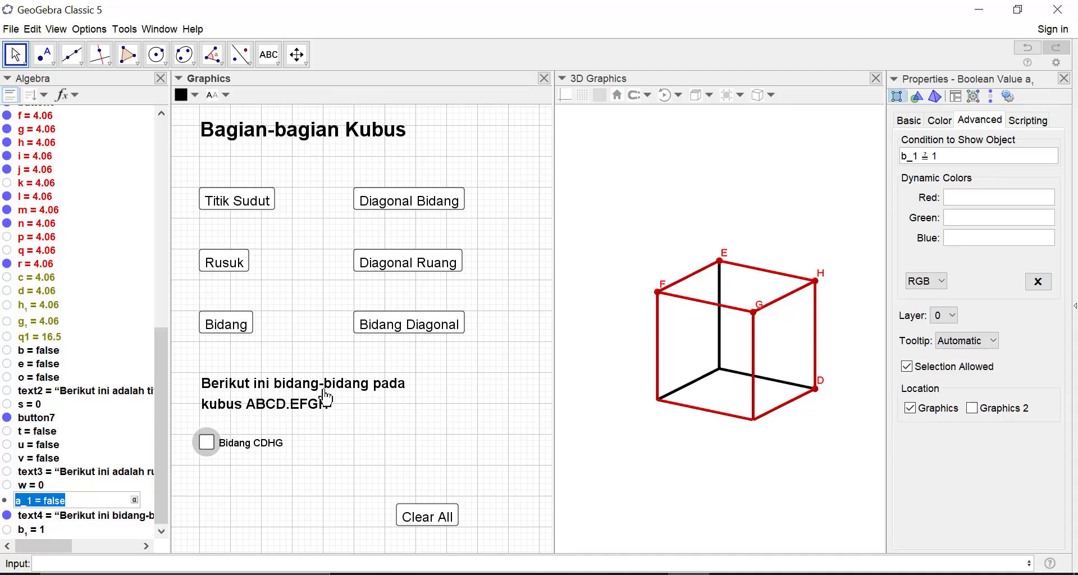
- Give the Bidang button the On Click script SetValue(b_1,1)
click(424, 530)
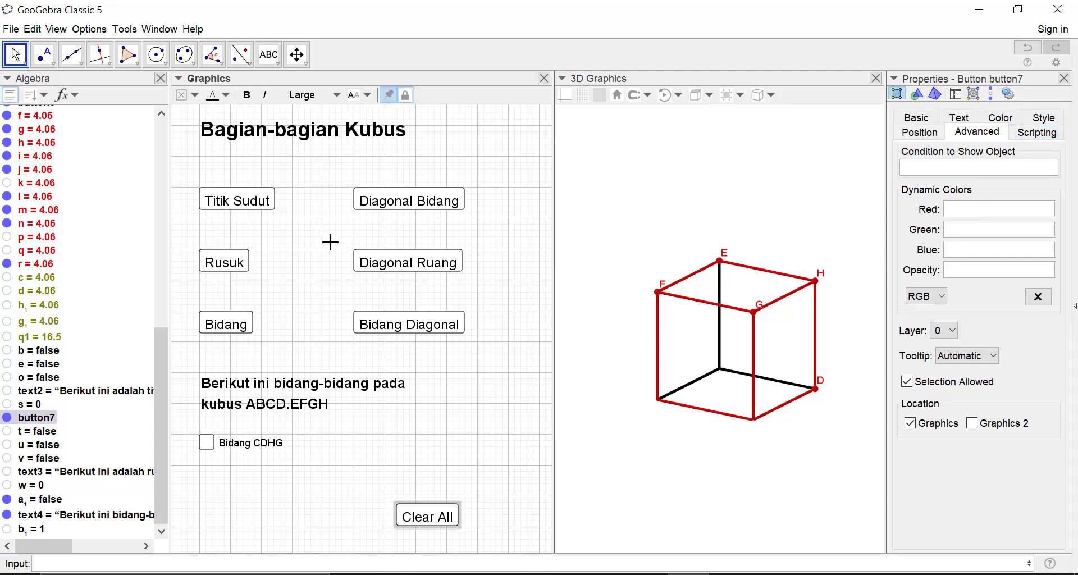
click(223, 337)
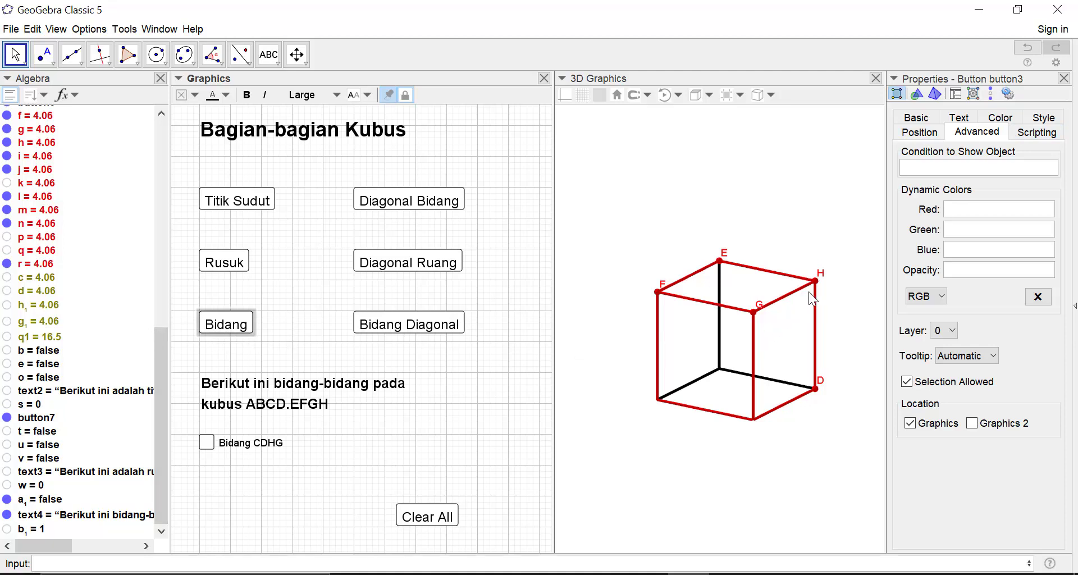
click(1033, 132)
click(949, 166)
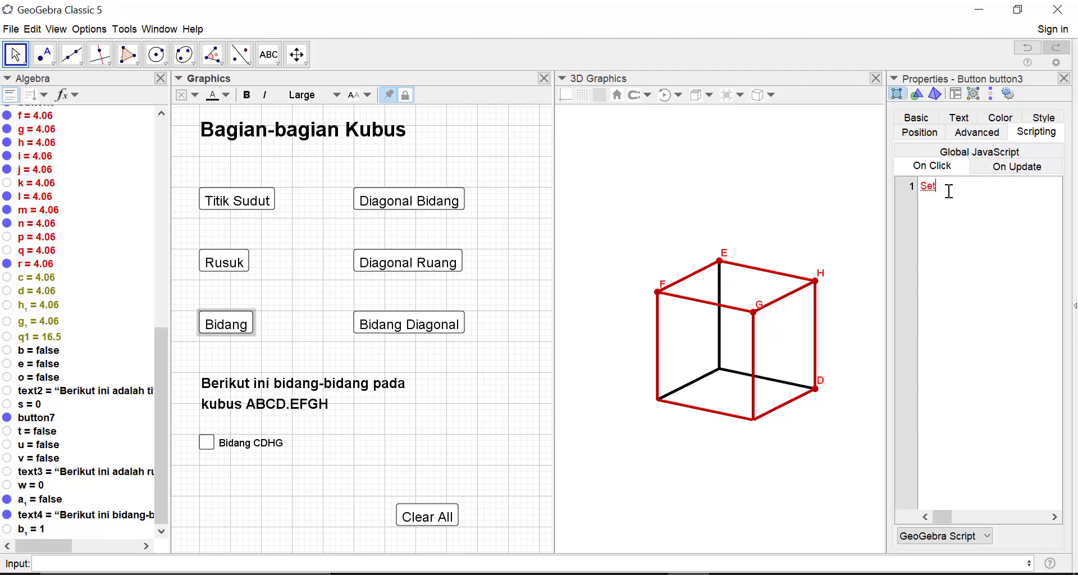
text(SetValue(b_1,1)
- Append SetValue(b_1,0) and a_1=false to the Clear All button's On Click script, dismiss the download manager notice and close the properties
click(450, 521)
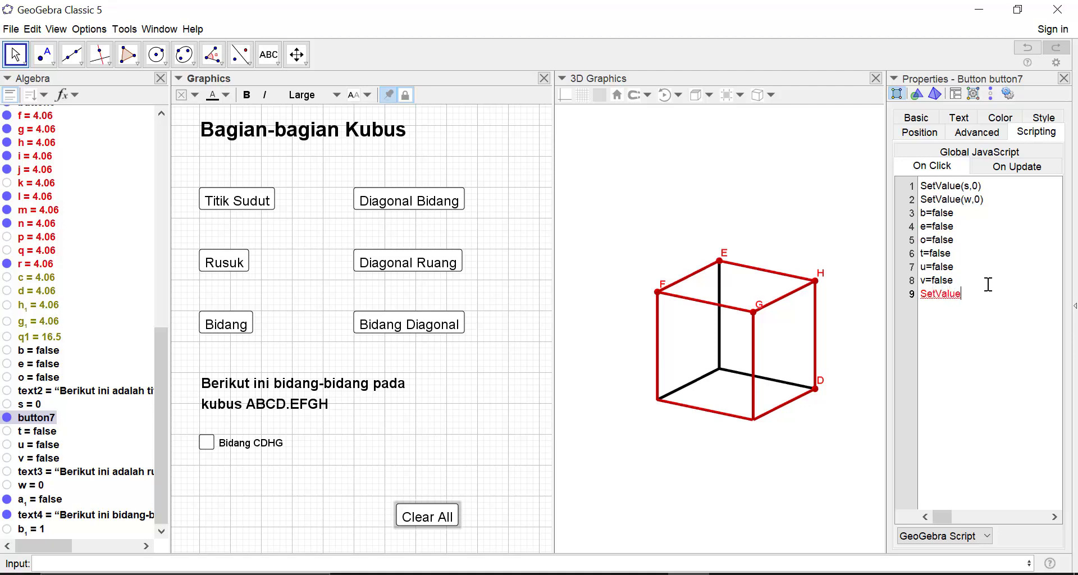
text((b_1,0)
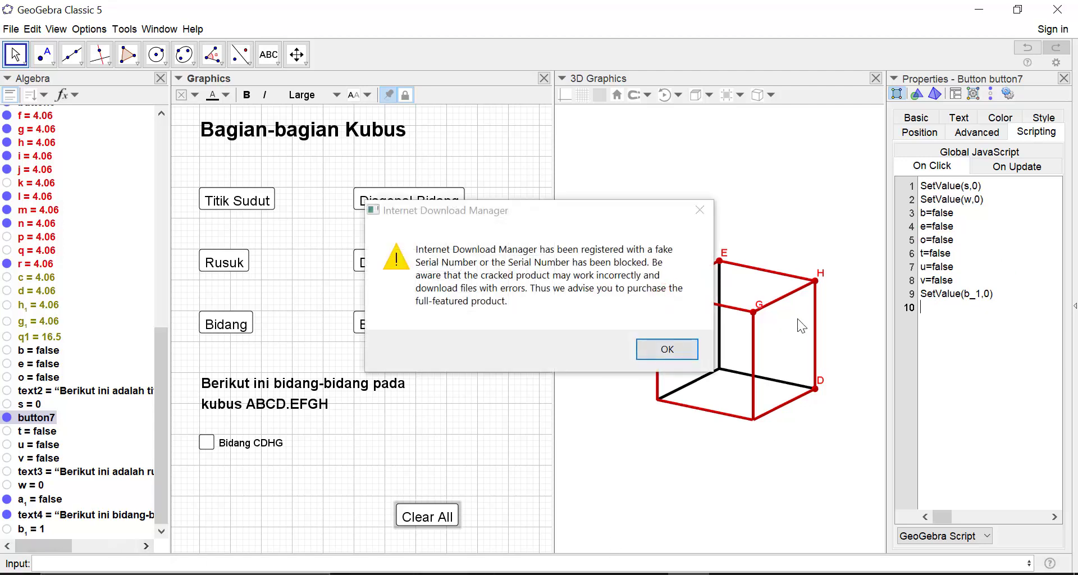
click(694, 213)
click(681, 194)
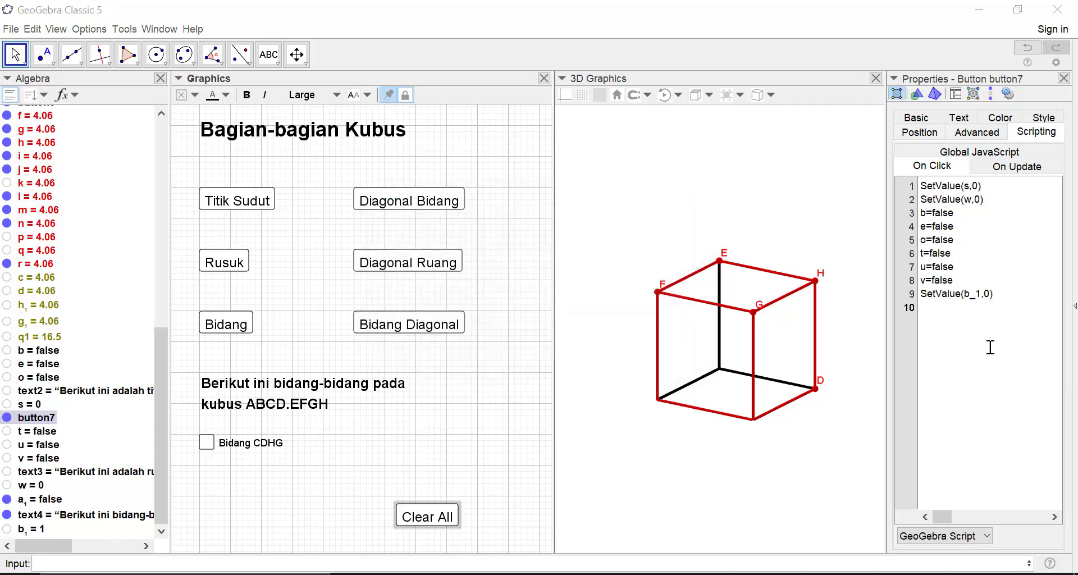
click(970, 320)
text(a_)
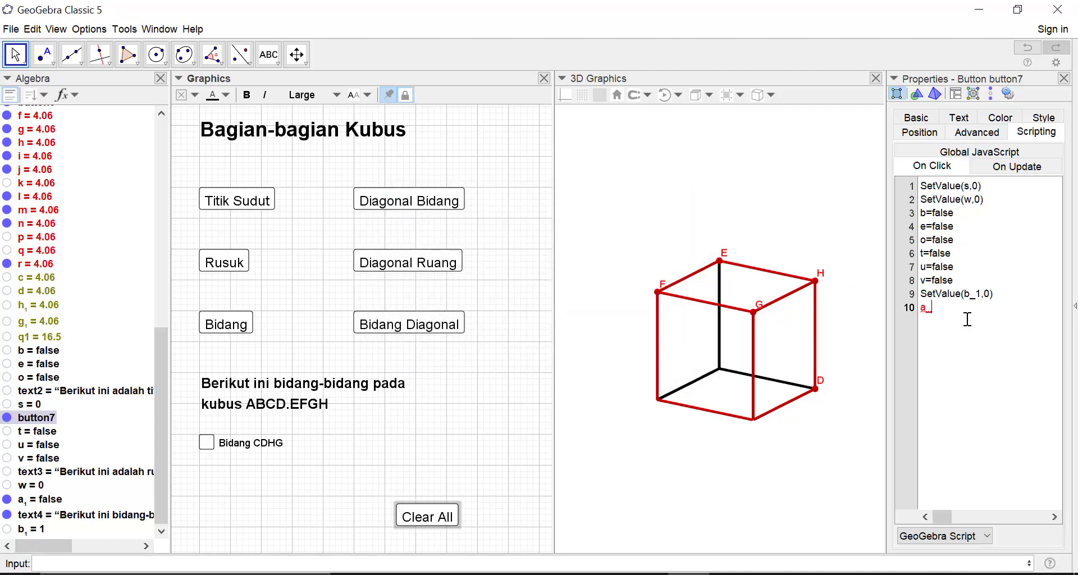
text(1=false)
click(1064, 78)
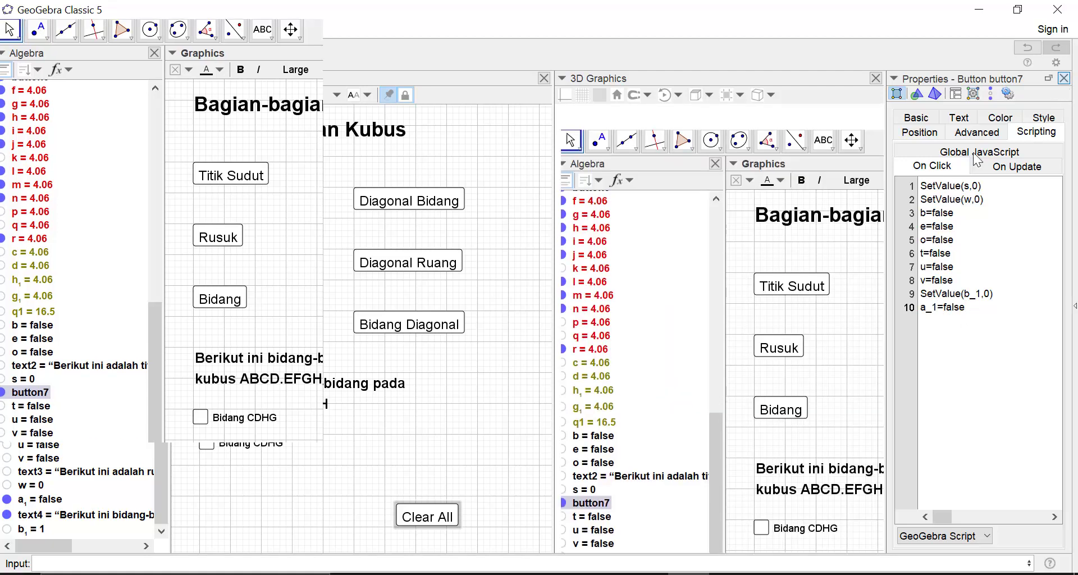
- Test the Bidang button by clearing everything, showing its content, checking Bidang CDHG and clearing all again
click(423, 515)
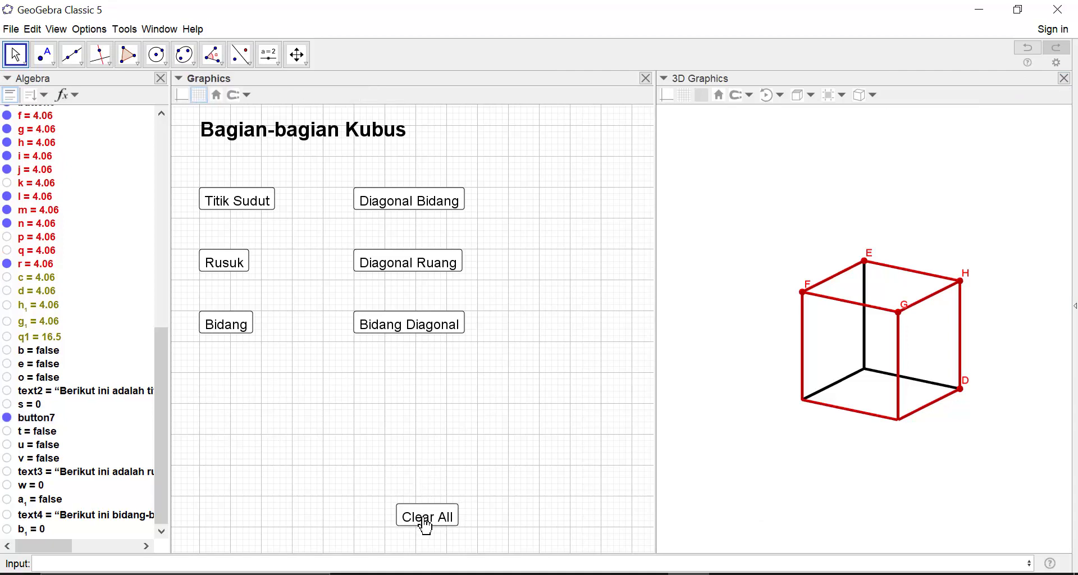
click(232, 326)
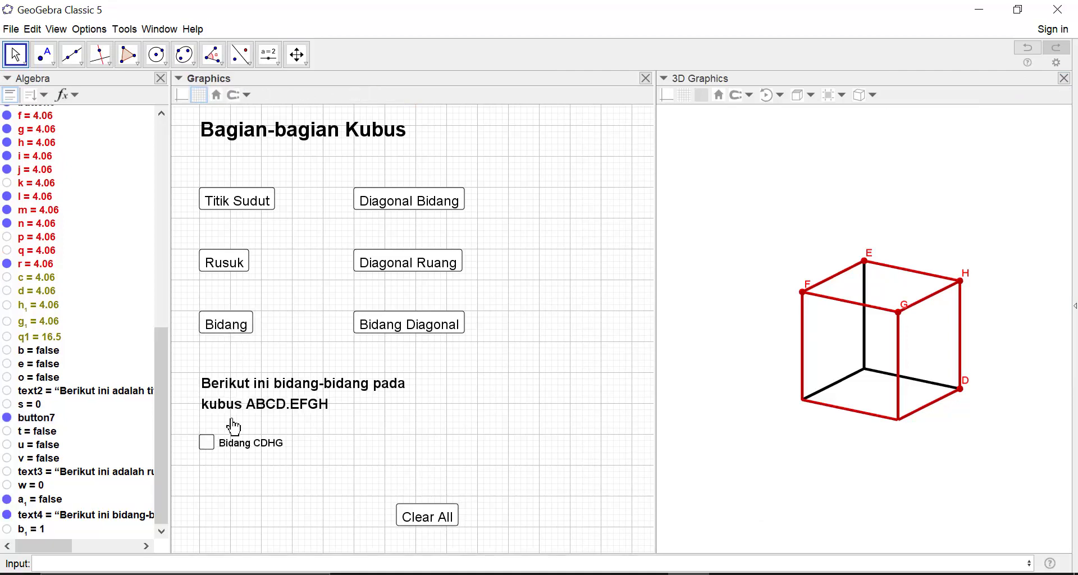
click(206, 444)
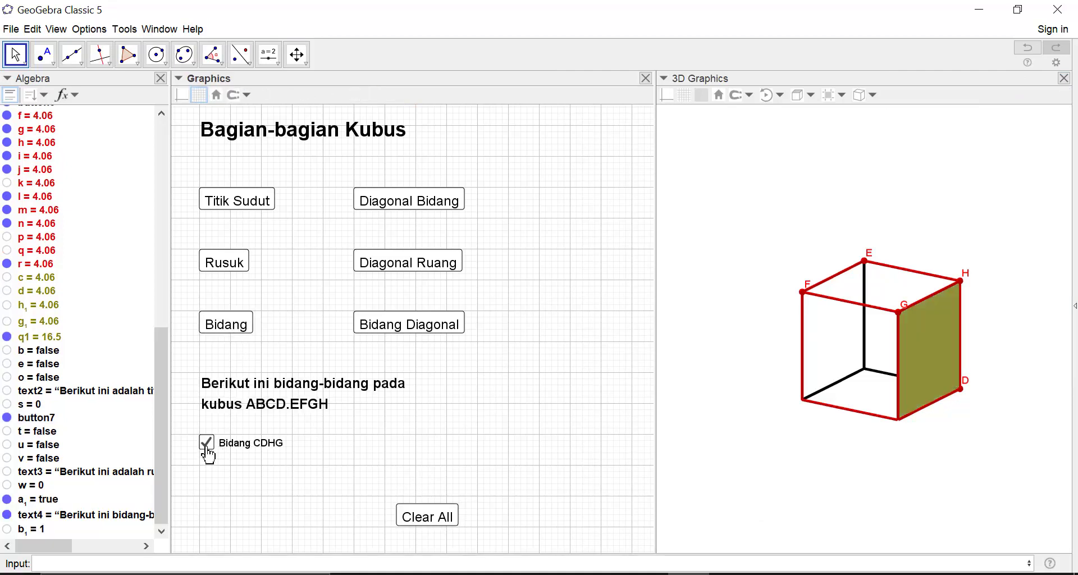
click(415, 516)
- Test the Titik Sudut button by checking Titik A, Titik B and Titik C, and clear everything
click(253, 203)
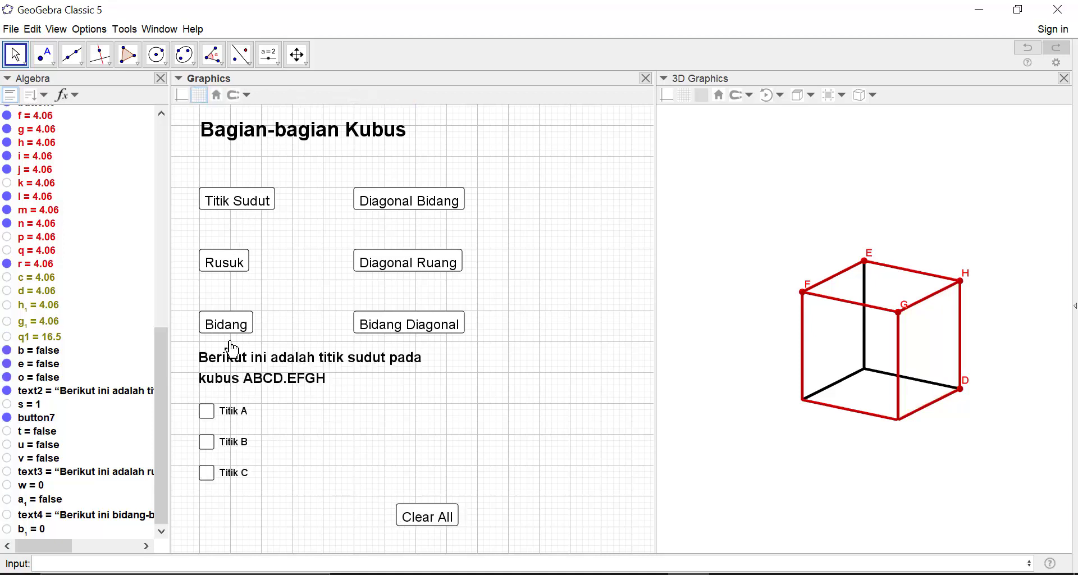
click(206, 412)
click(207, 443)
click(209, 478)
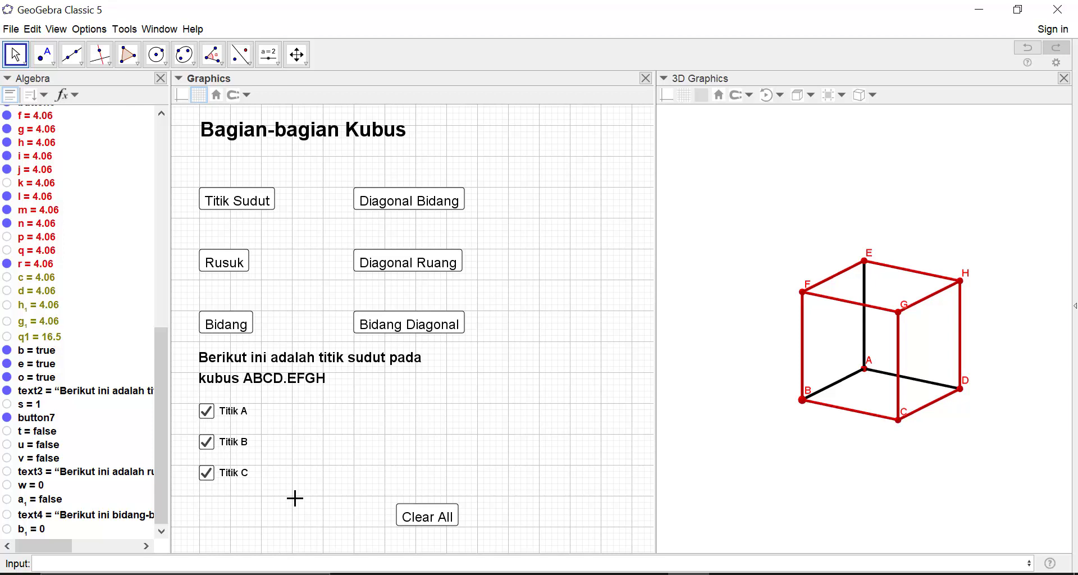
click(403, 519)
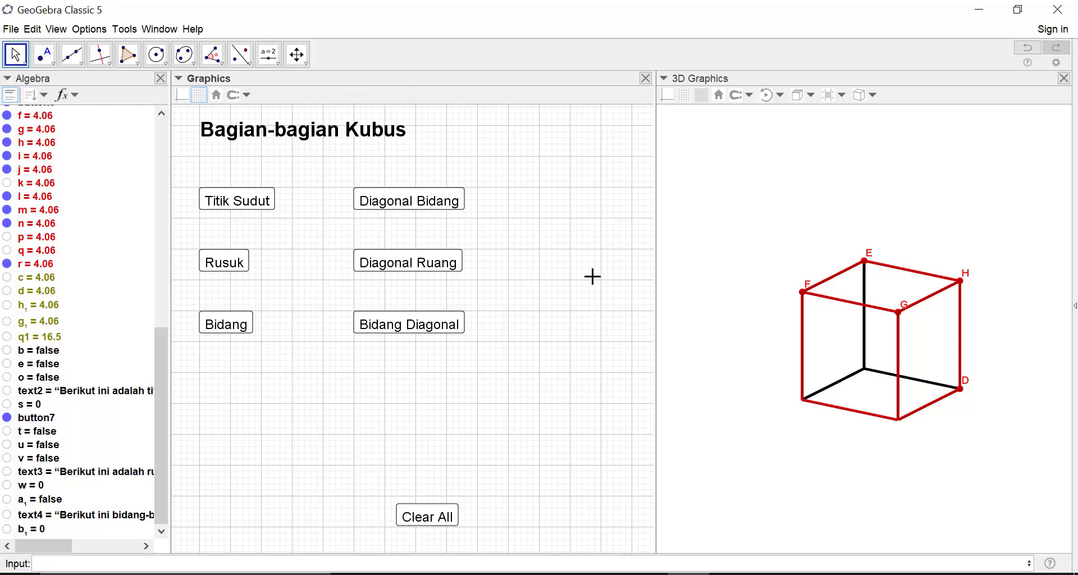
- Close the Algebra view, enlarge the 3D Graphics view and rotate the cube to inspect it
click(656, 279)
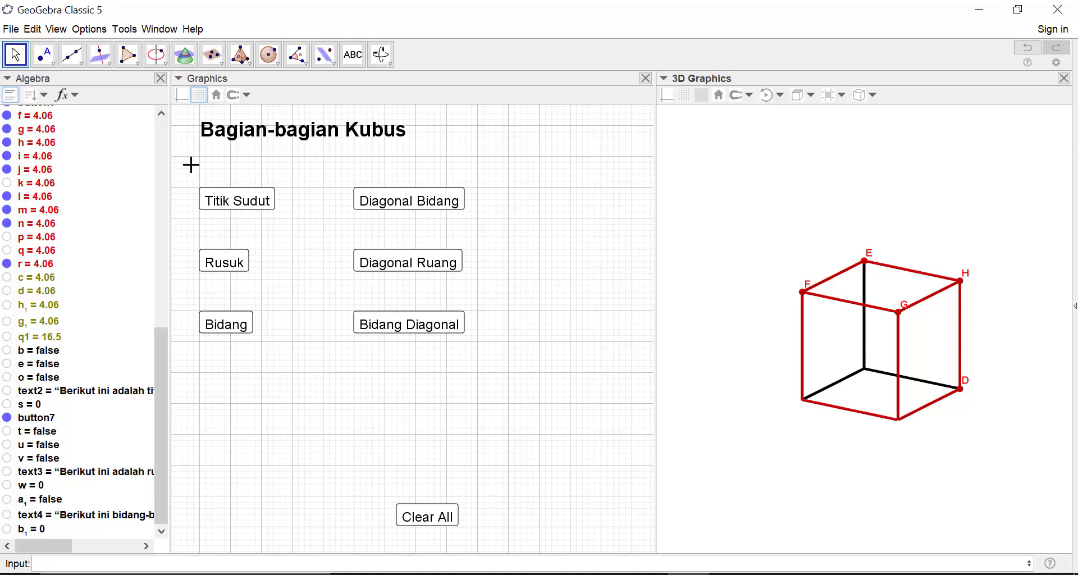
click(160, 80)
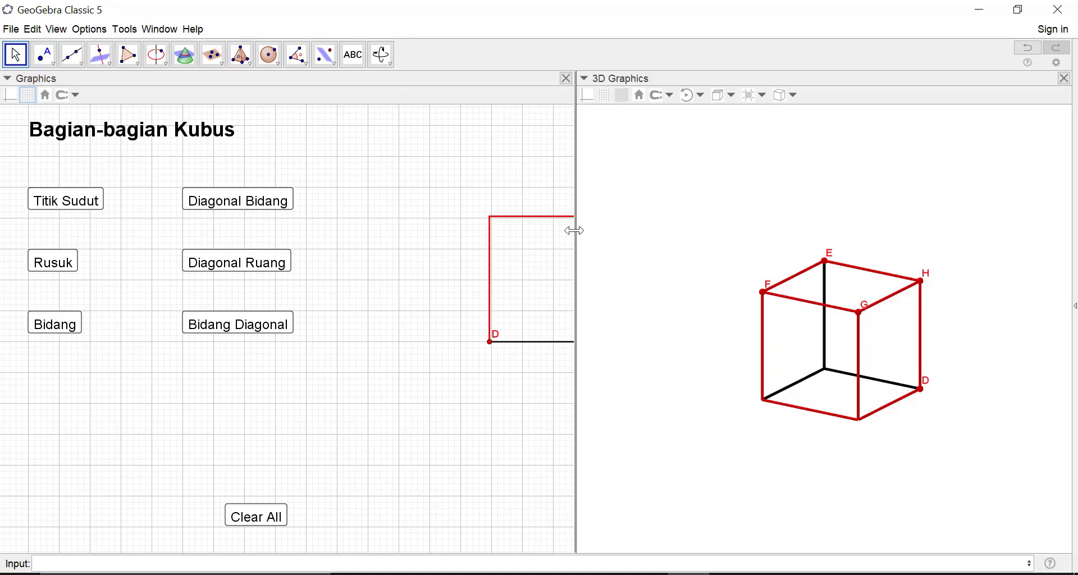
drag(575, 229, 474, 241)
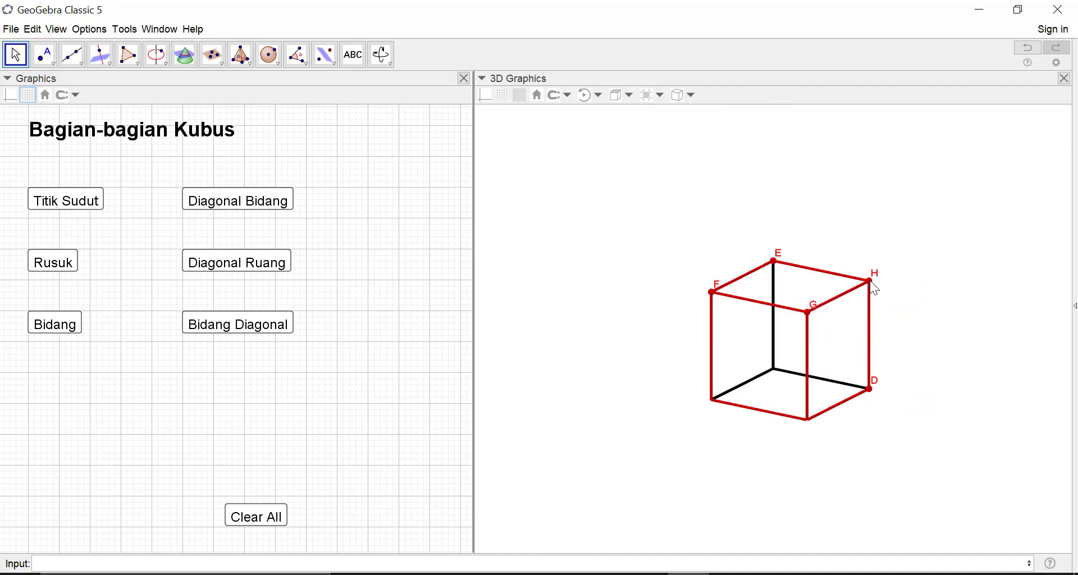
drag(875, 288, 835, 292)
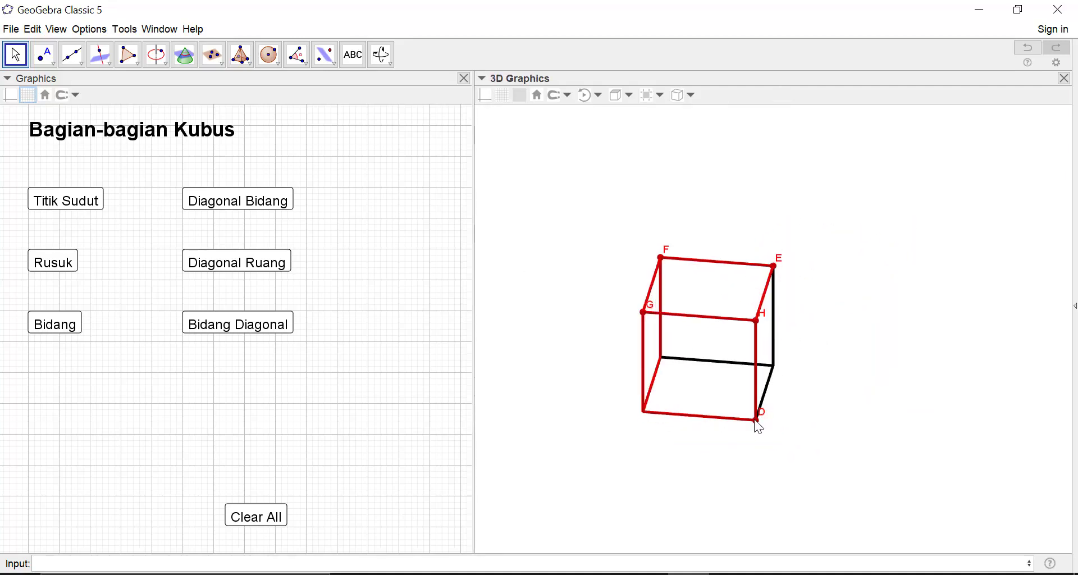
- Show the Titik Sudut content, check Titik A and Titik B, and rotate the cube to inspect both vertices
drag(761, 420, 787, 408)
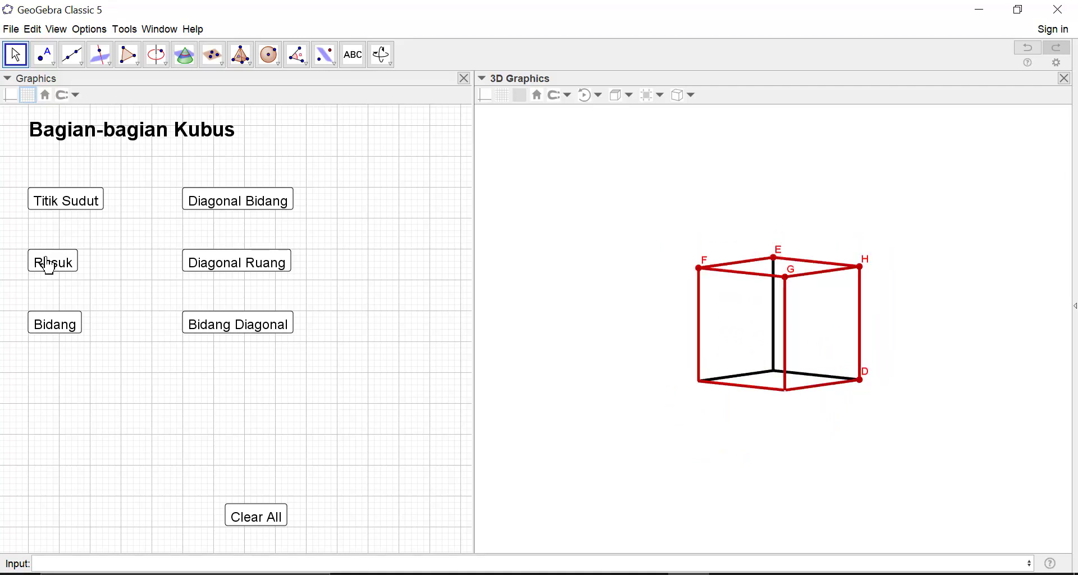
click(73, 211)
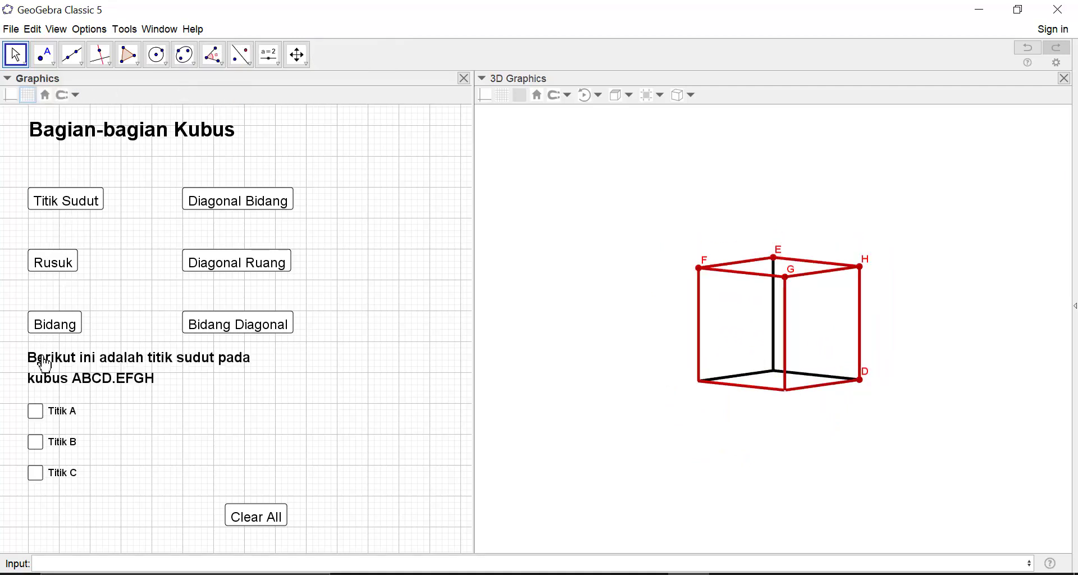
click(34, 412)
click(36, 443)
drag(698, 383, 620, 435)
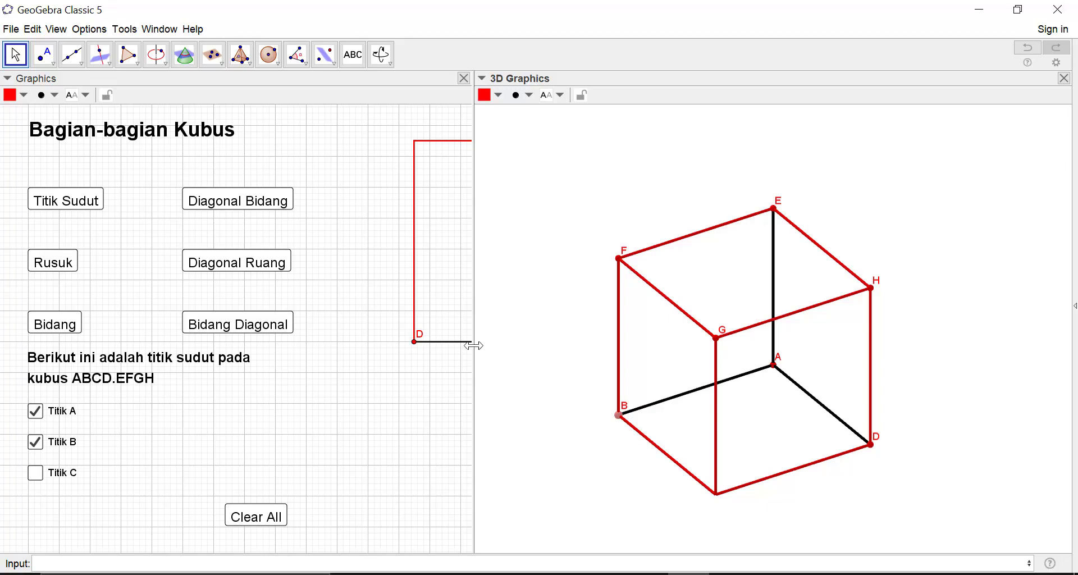
- Widen the 3D Graphics view by narrowing the Graphics view, and hide the Graphics view's grid
drag(473, 346, 406, 345)
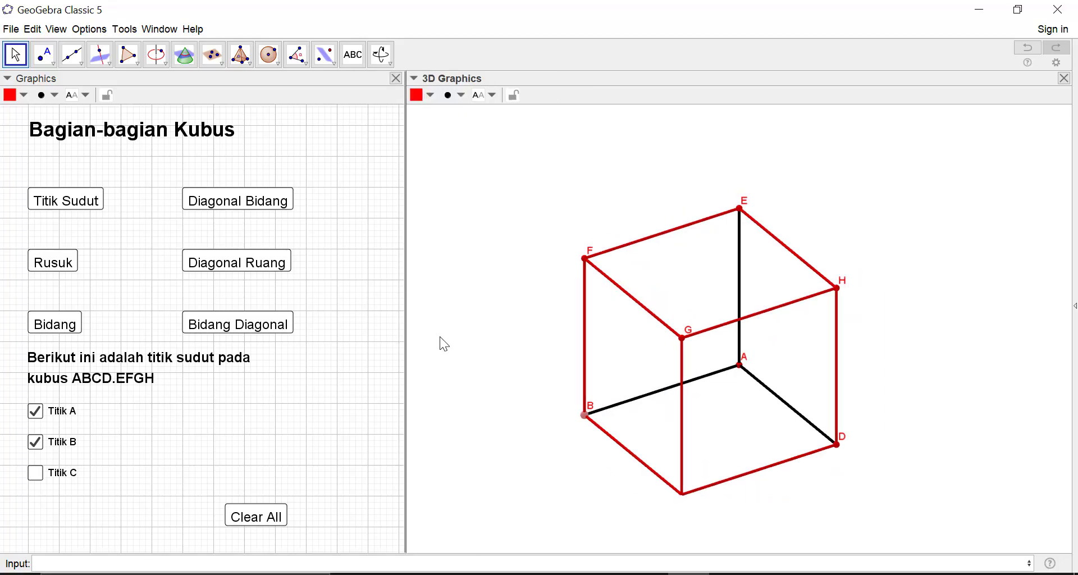
click(125, 172)
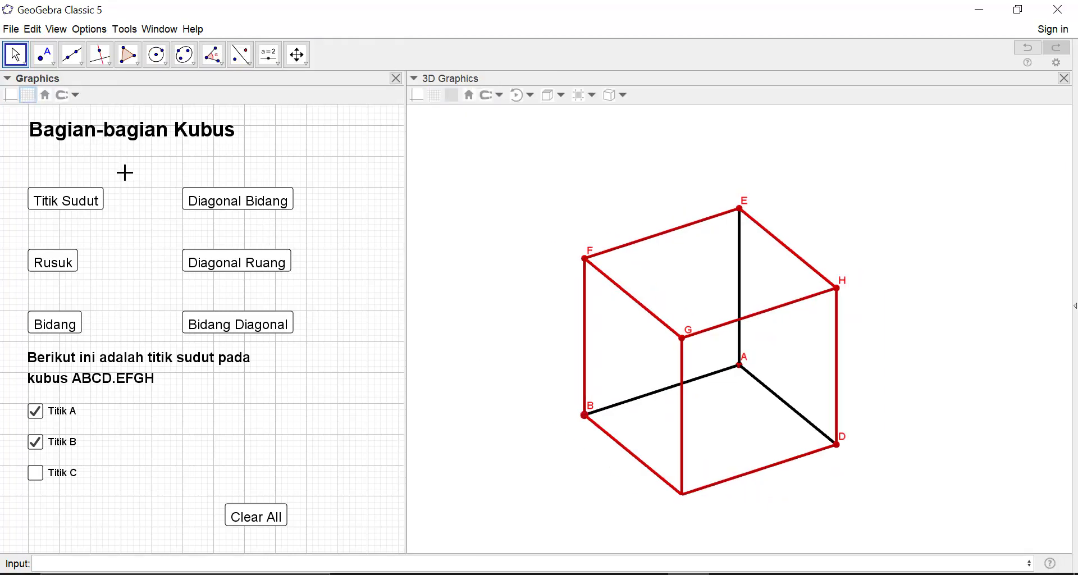
click(28, 94)
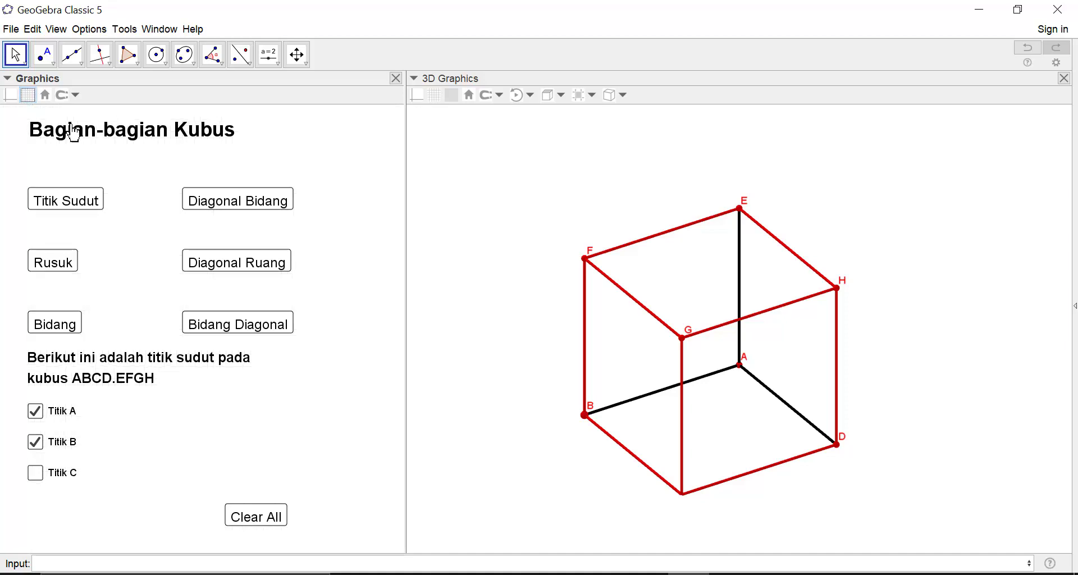
- Set the Graphics view's background color to light green
right_click(251, 153)
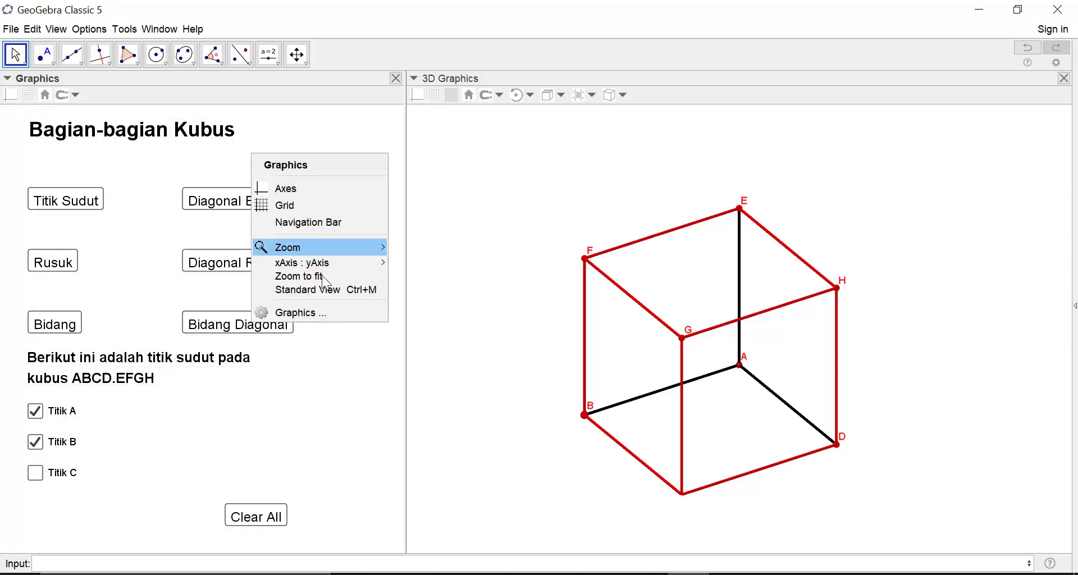
click(320, 314)
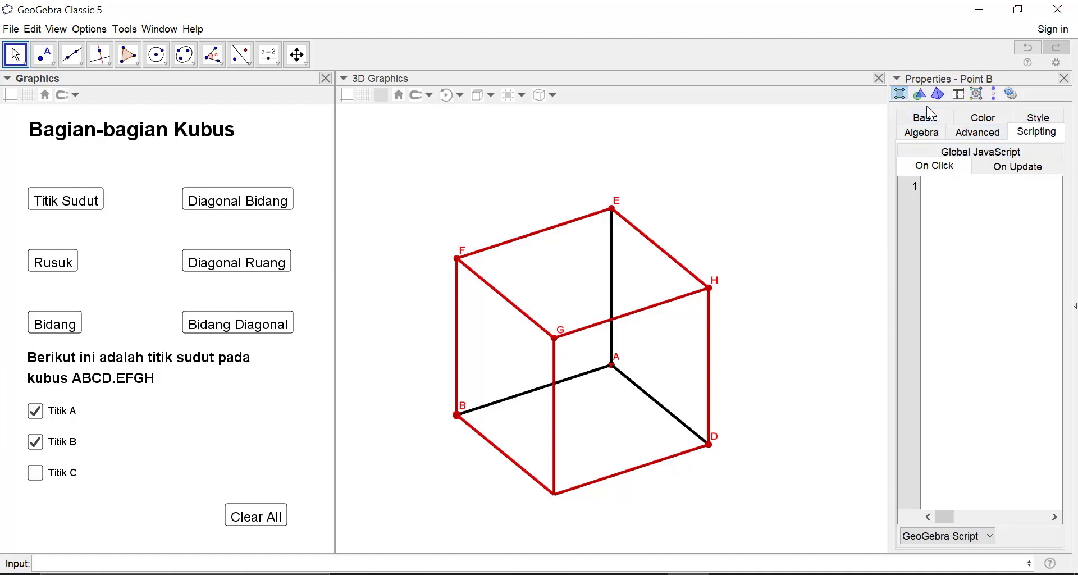
click(932, 118)
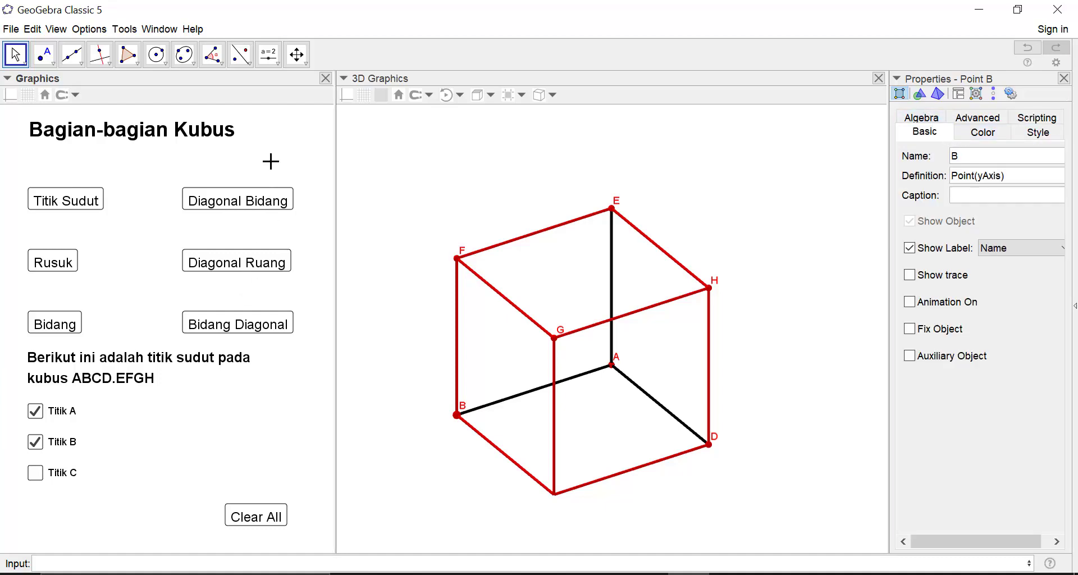
click(921, 95)
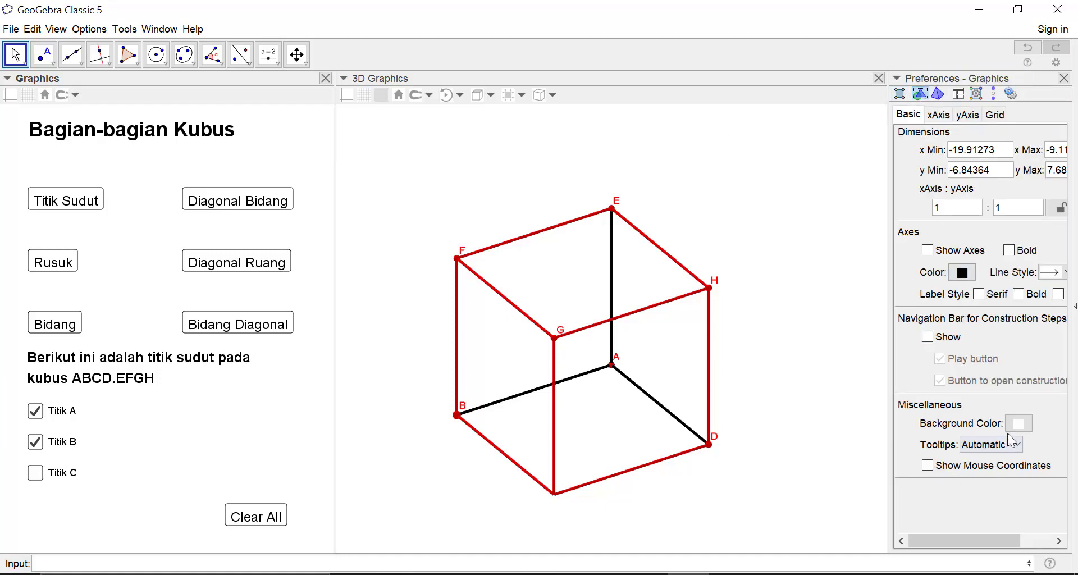
click(1019, 424)
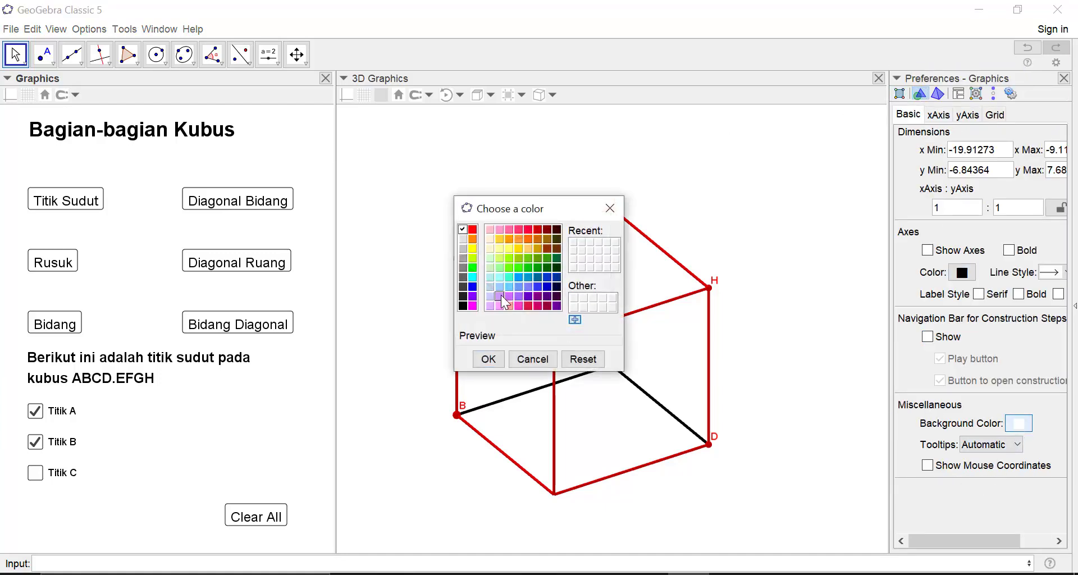
click(489, 359)
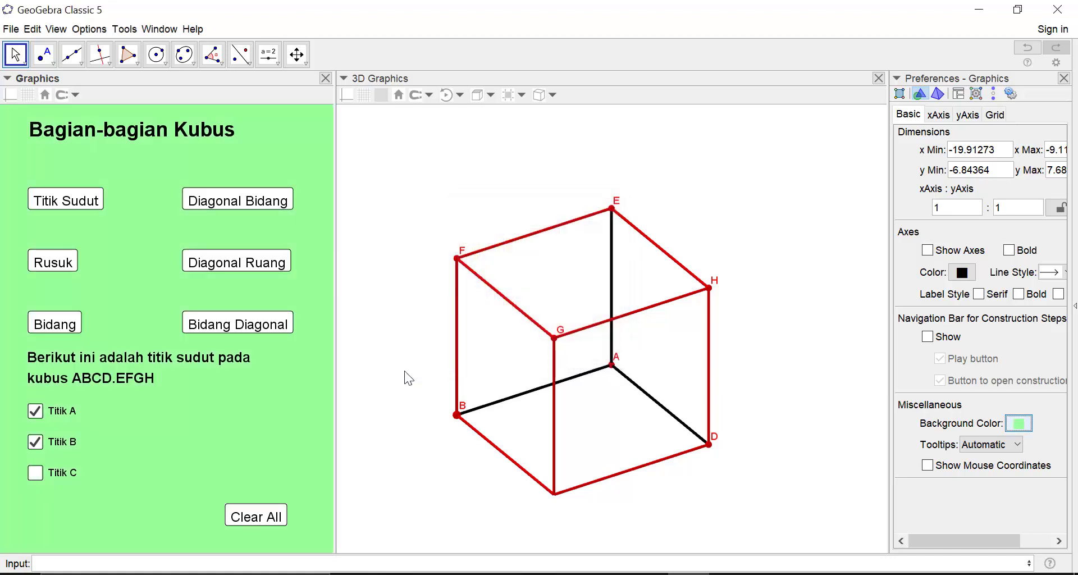
- Set the 3D Graphics view's background color to pale yellow and close the preferences
click(413, 264)
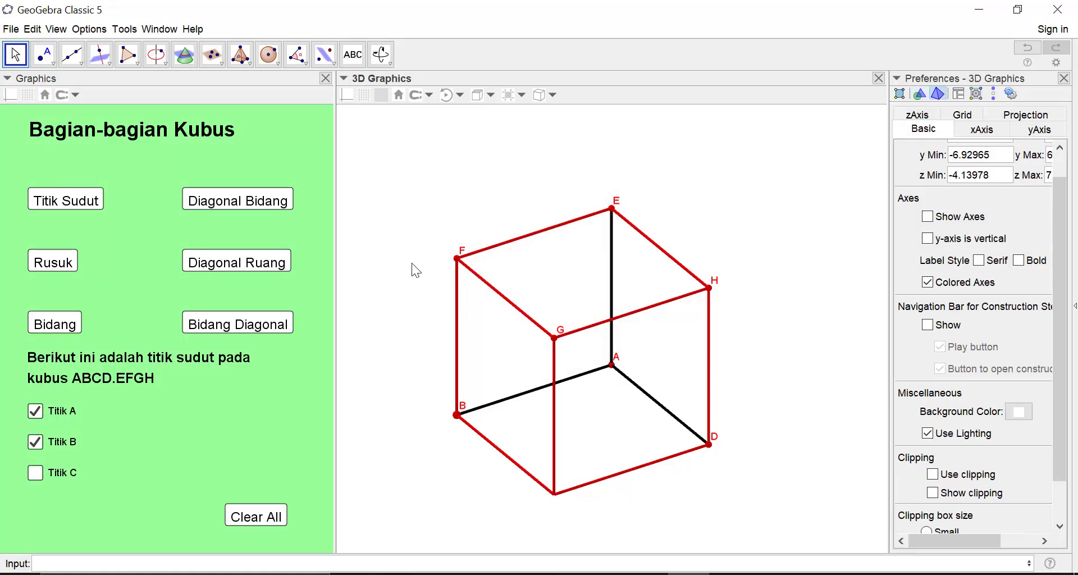
click(1019, 411)
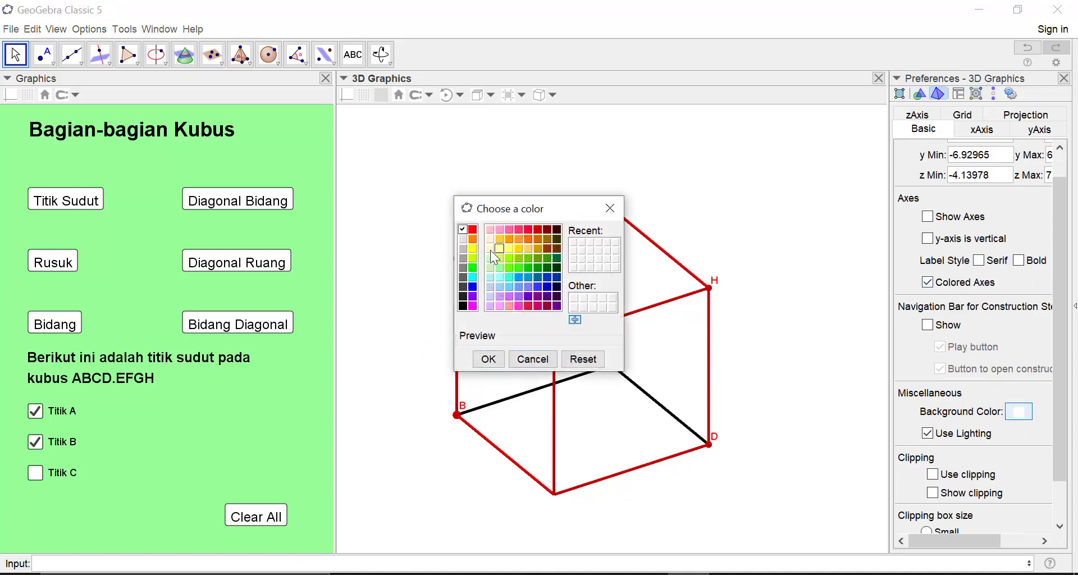
click(488, 359)
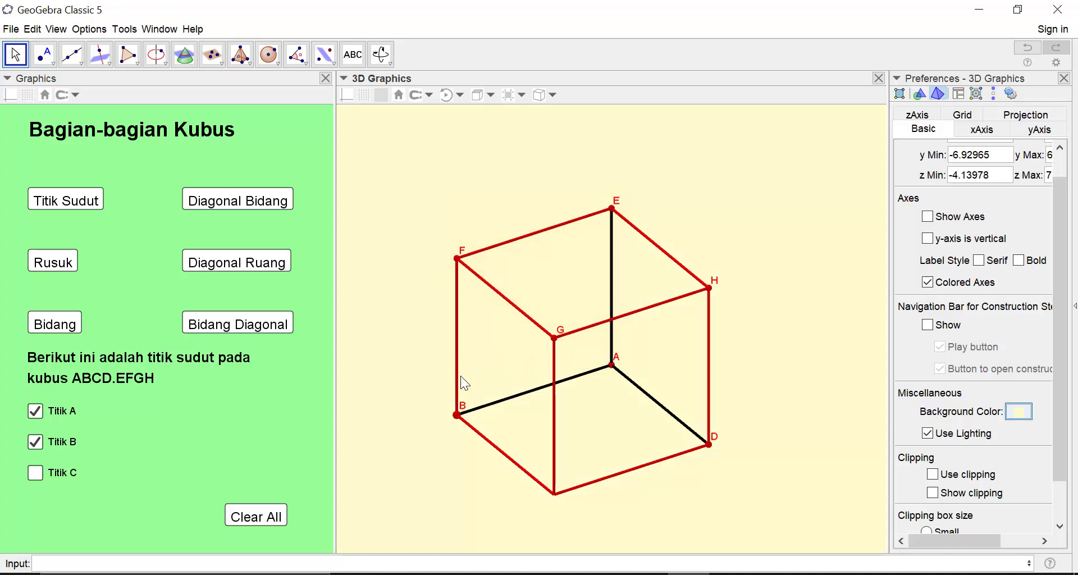
click(1067, 79)
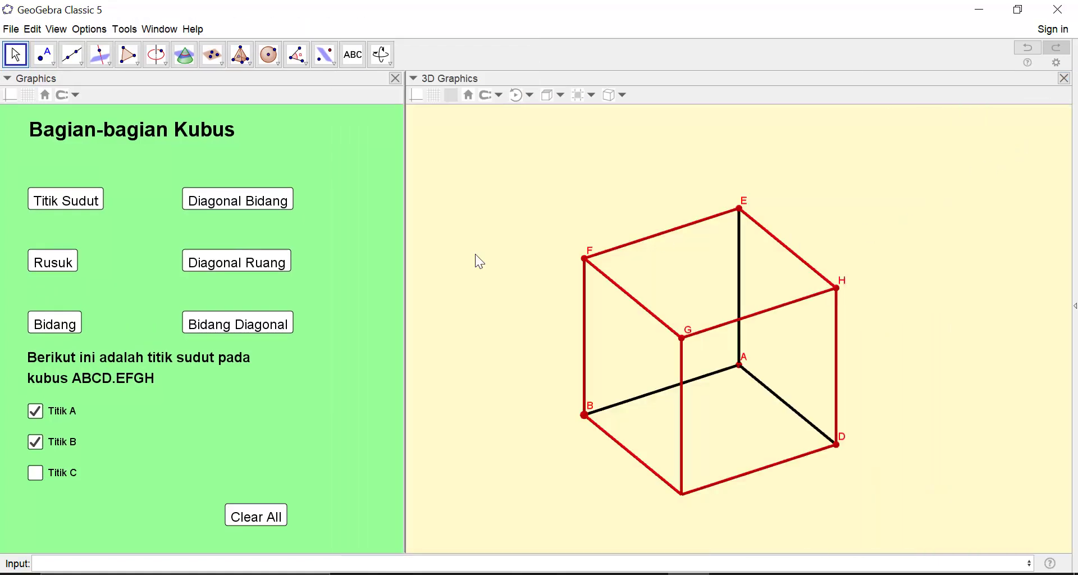
- Clear all shown content, rotate the cube and shift the 3D view so the cube sits nearer the centre
click(250, 518)
drag(469, 488, 511, 493)
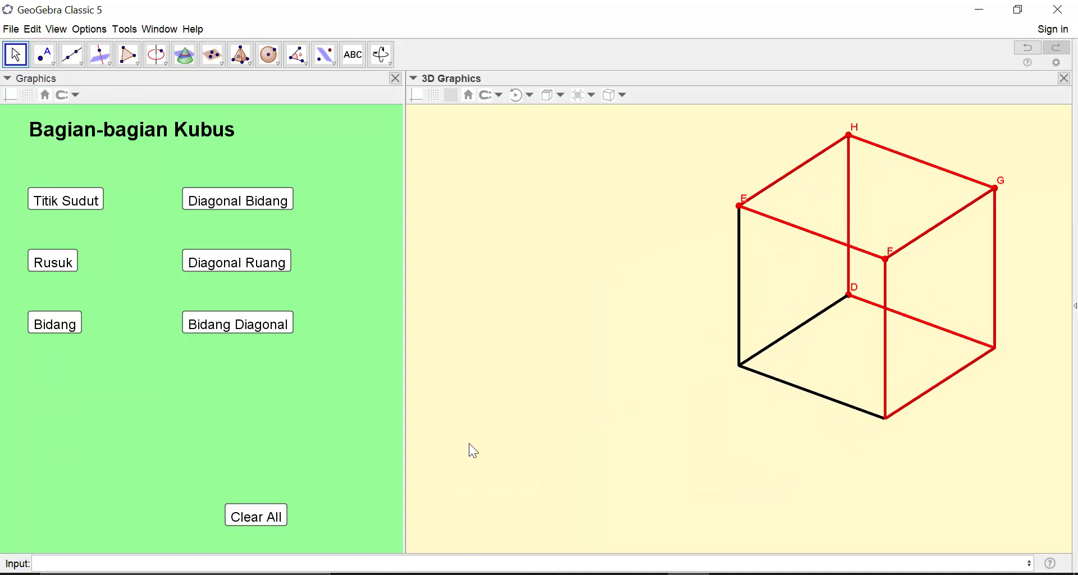
click(381, 57)
click(385, 66)
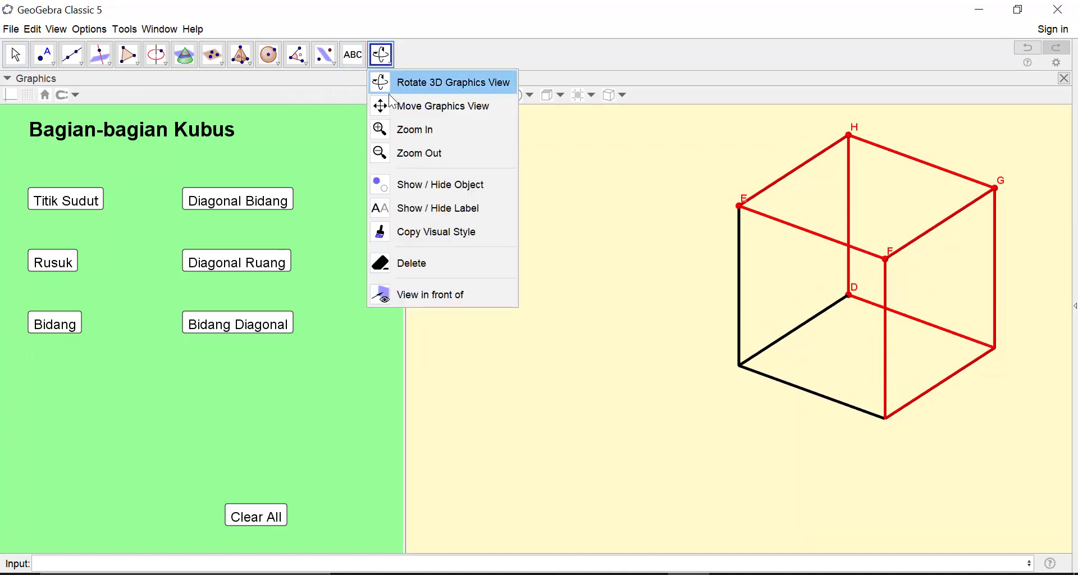
click(391, 102)
drag(666, 308, 564, 378)
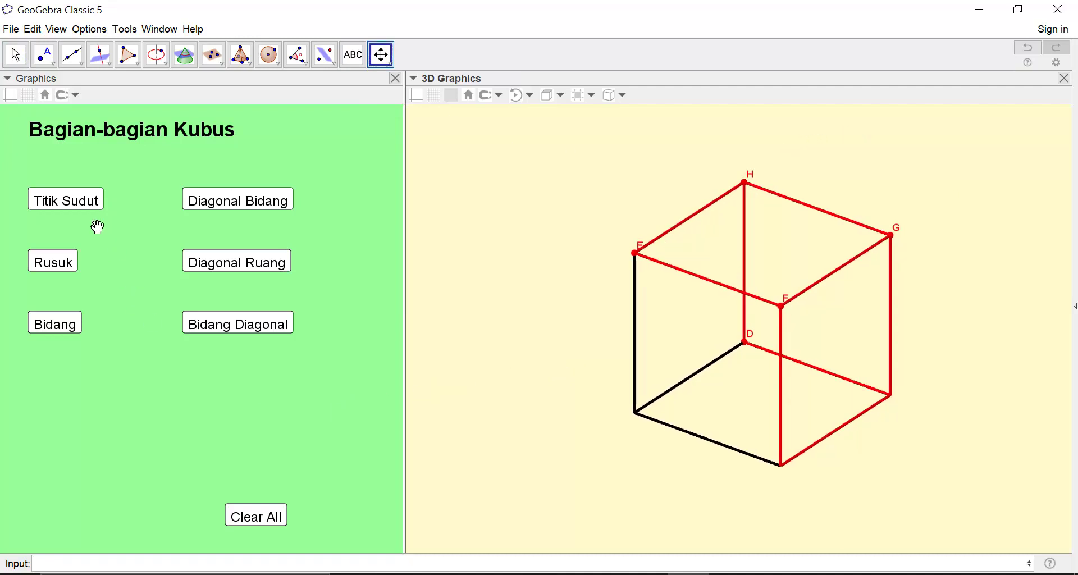
- Test the Rusuk button by checking Rusuk AB, Rusuk AE and Rusuk AD, switch to Titik Sudut, and clear everything
click(15, 60)
click(58, 262)
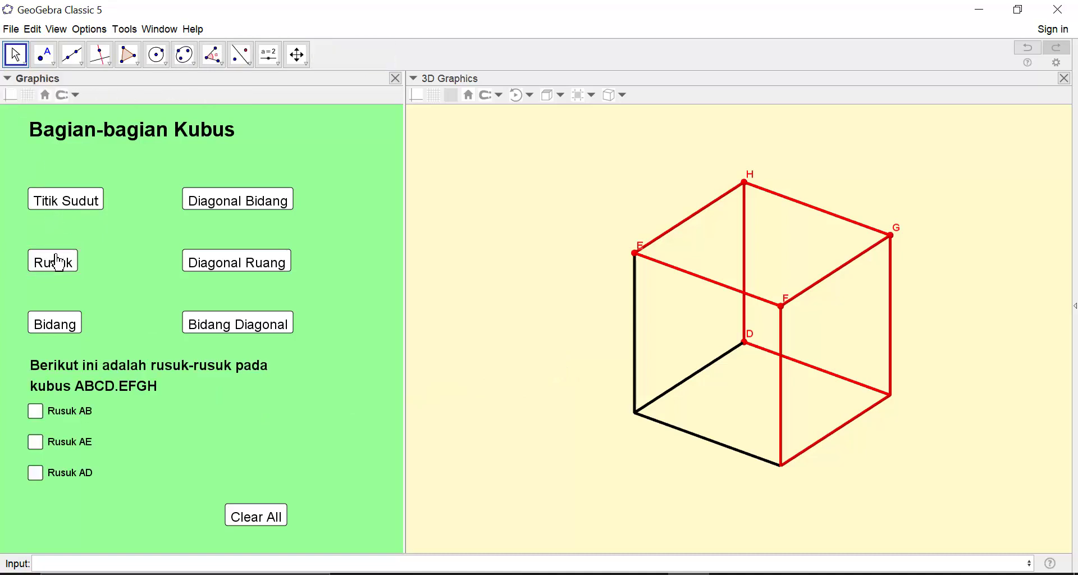
click(42, 412)
click(47, 443)
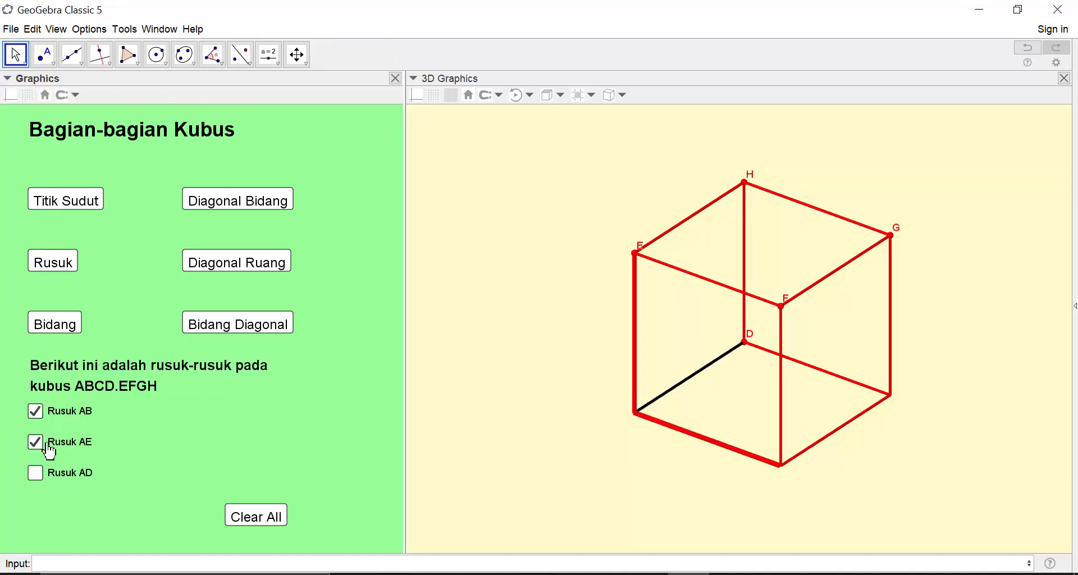
click(74, 481)
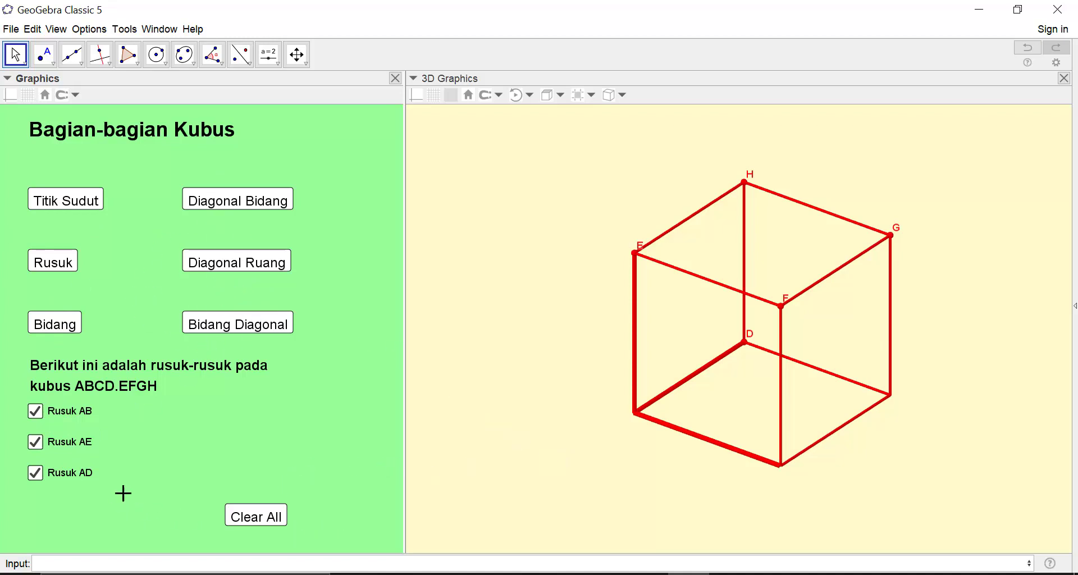
click(85, 199)
click(252, 514)
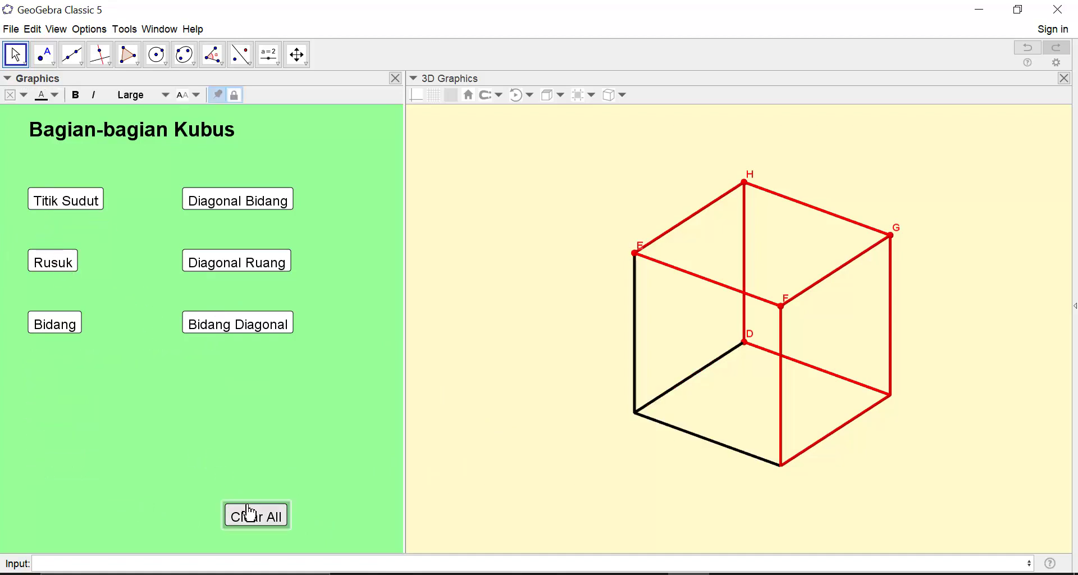
- Show the Titik Sudut content again and check Titik A, Titik B and Titik C
click(86, 204)
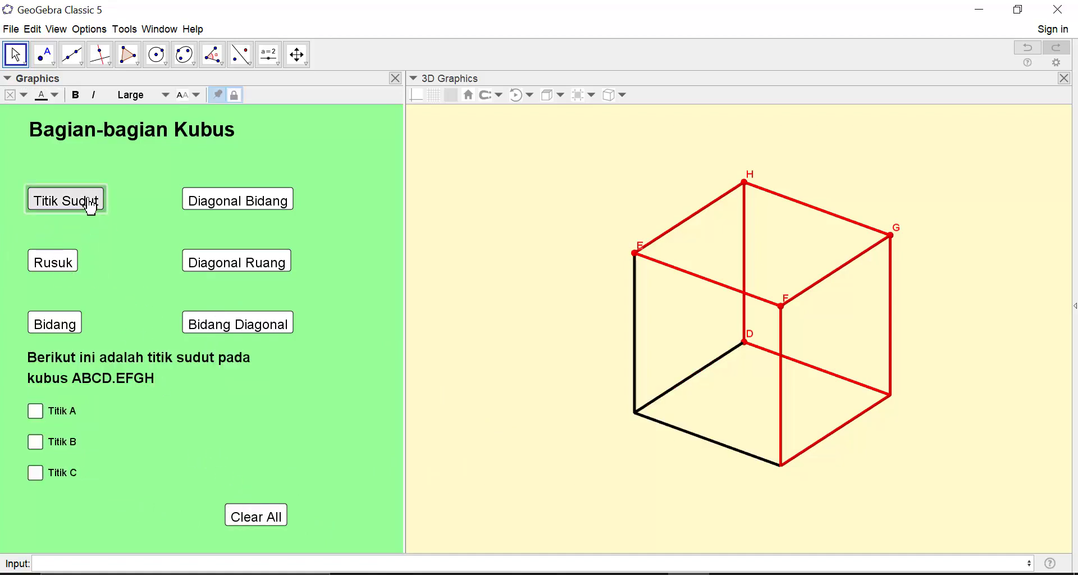
click(53, 412)
click(53, 443)
click(51, 473)
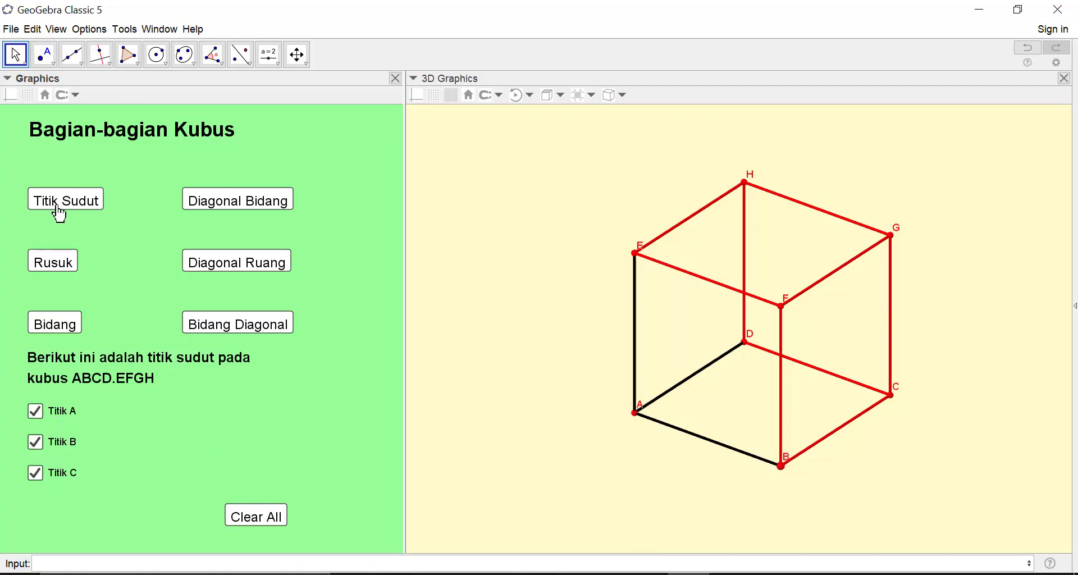
- Copy SetValue(w,0) from the Clear All button's On Click script into the second line of the Titik Sudut button's script
right_click(85, 206)
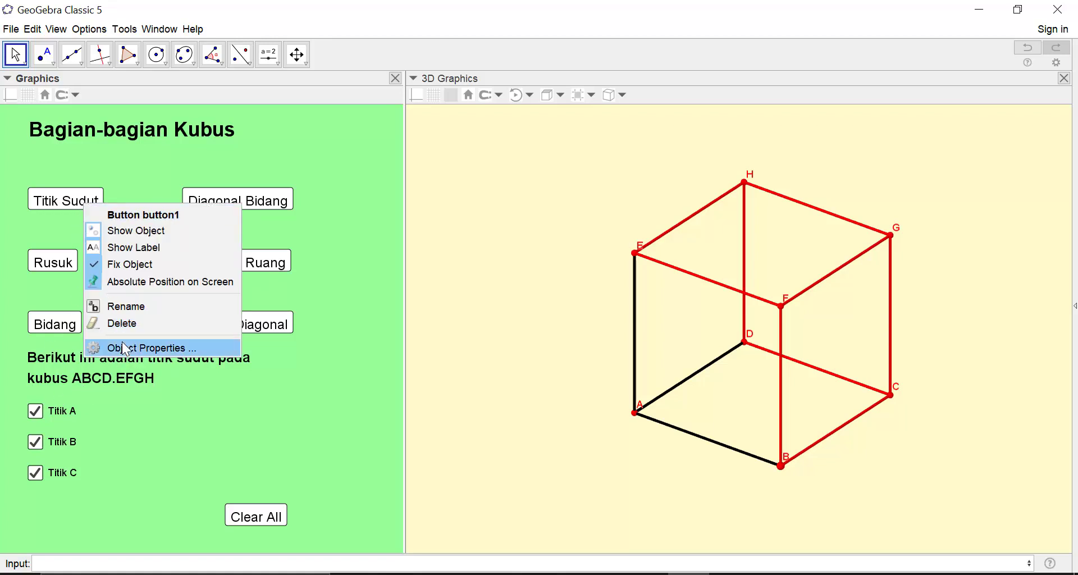
right_click(231, 513)
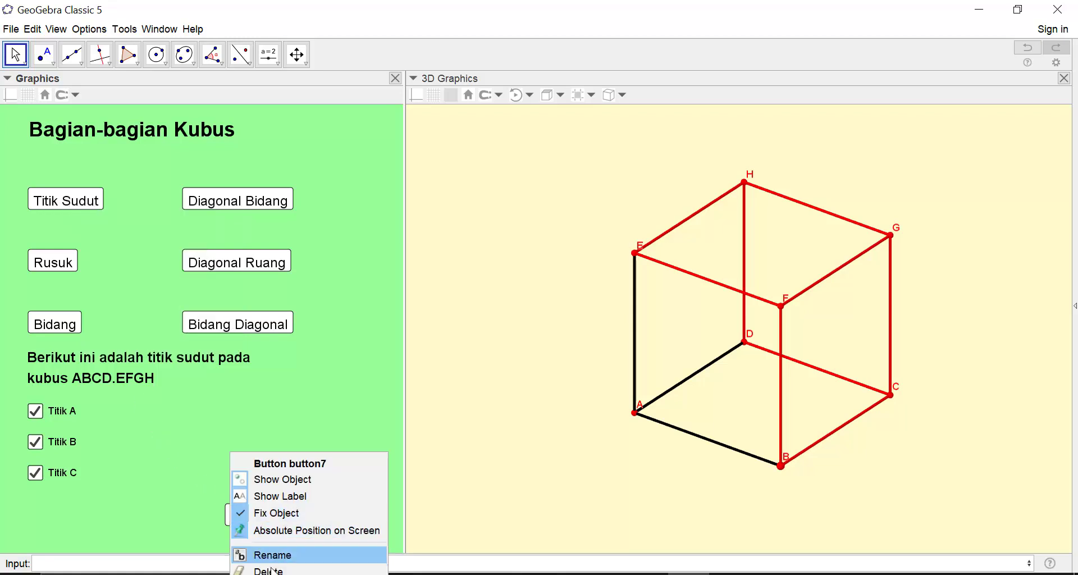
click(272, 574)
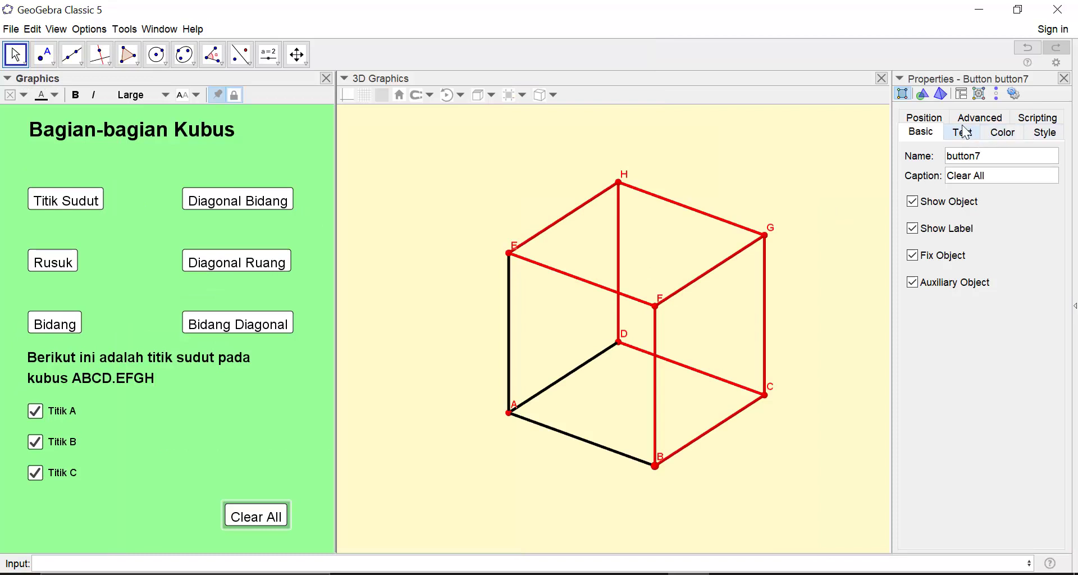
click(1032, 120)
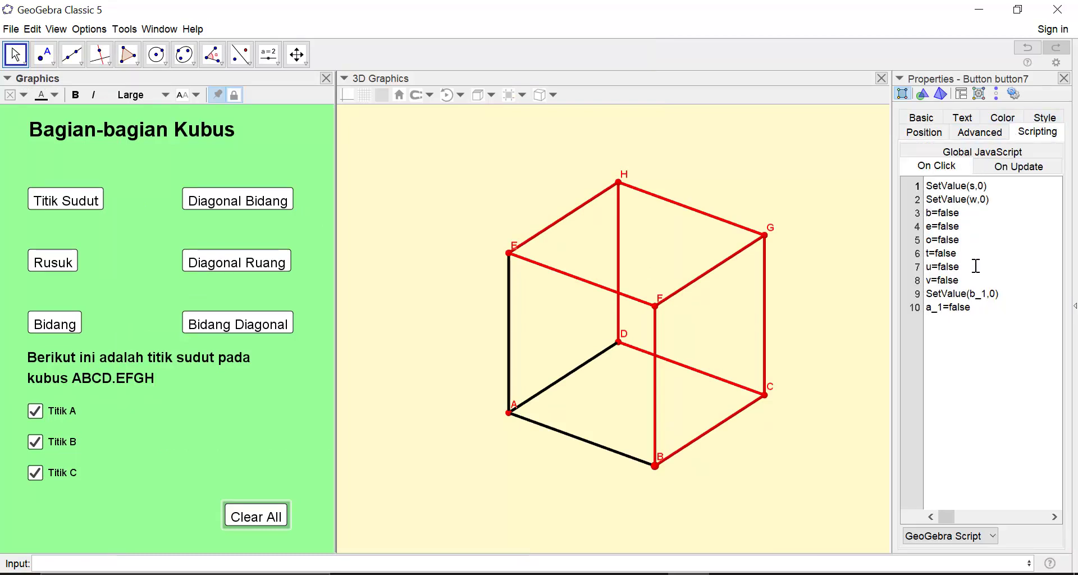
drag(993, 204, 923, 199)
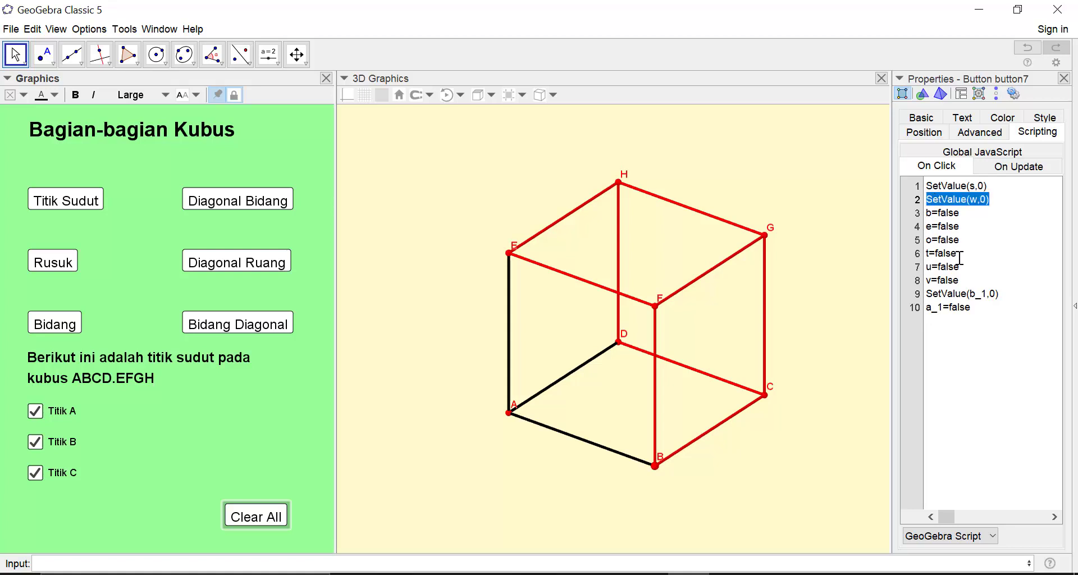
drag(999, 293, 933, 288)
drag(990, 200, 924, 200)
key(ctrl+c)
click(85, 205)
click(997, 194)
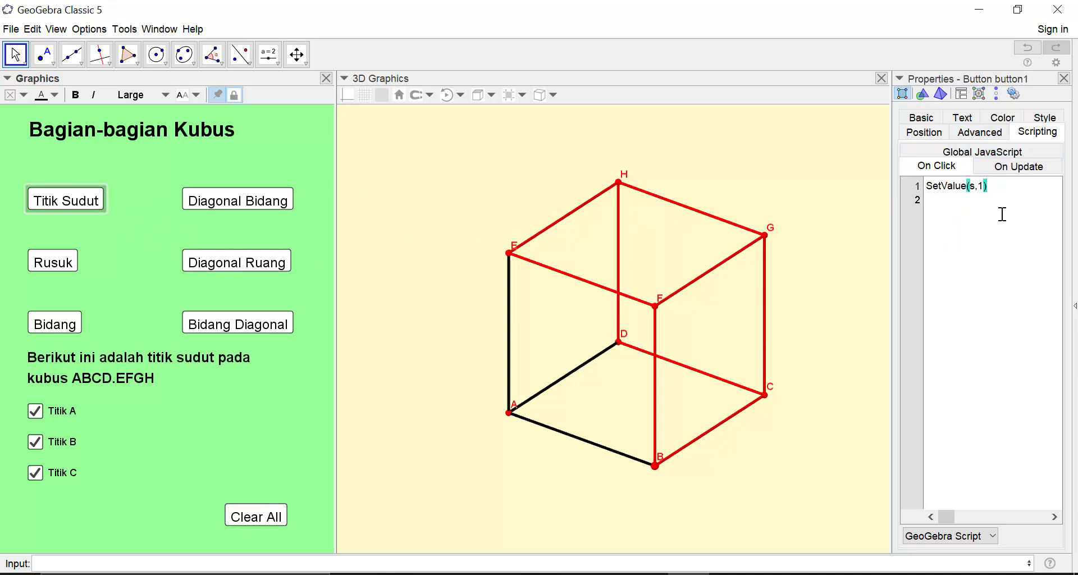
key(ctrl+v)
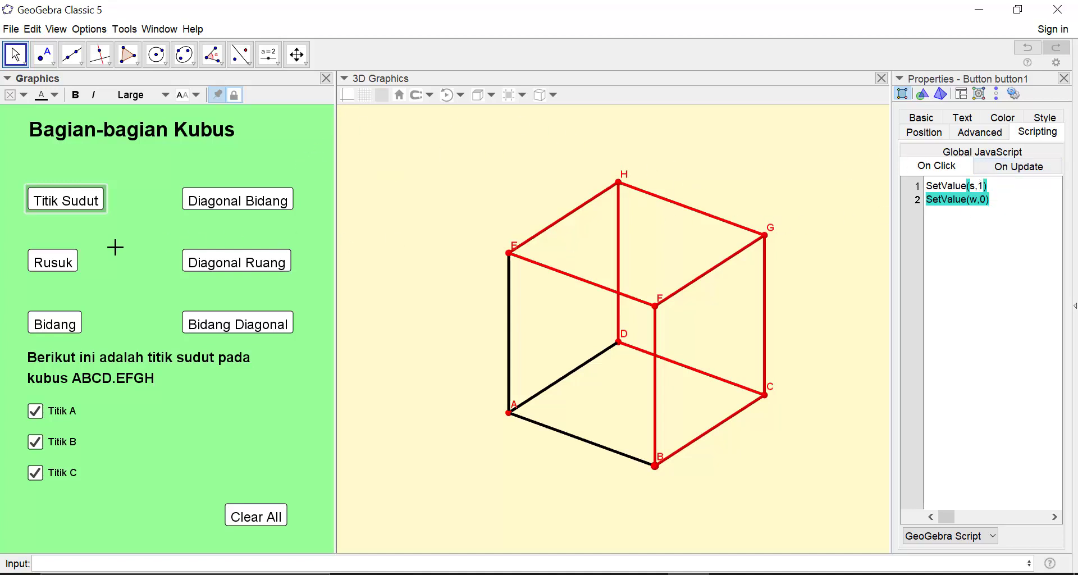
- Copy the reset lines from b=false through a_1=false from the Clear All button's On Click script to the end of the Titik Sudut script
click(234, 512)
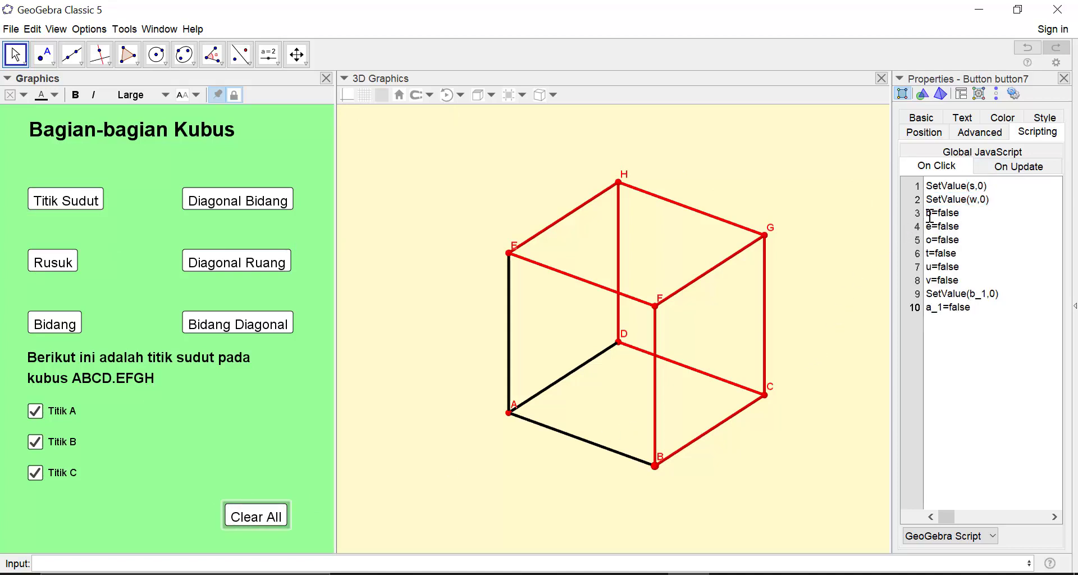
drag(928, 214, 1001, 314)
key(ctrl+c)
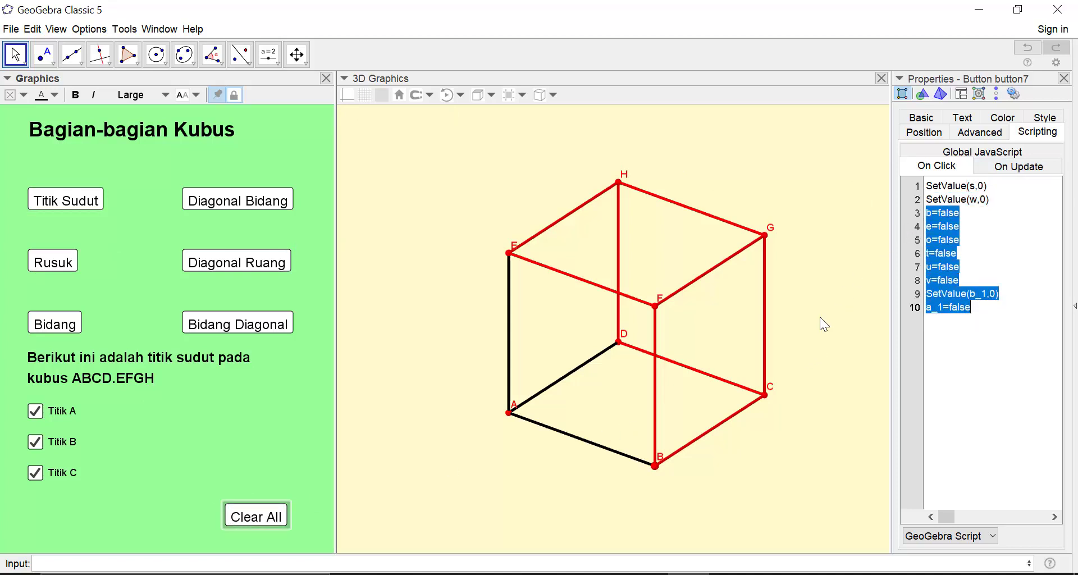
click(61, 202)
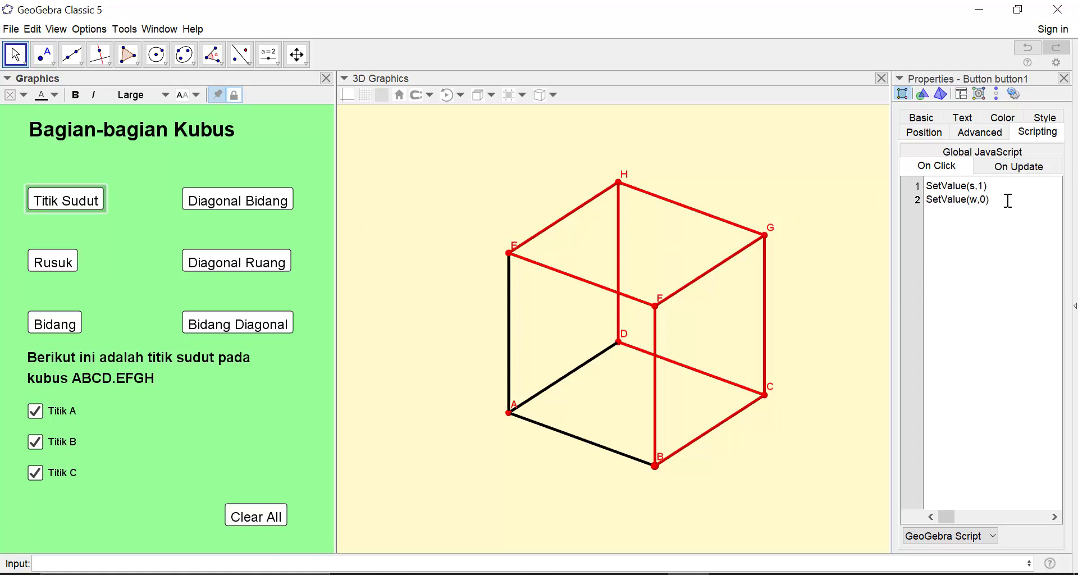
key(ctrl+v)
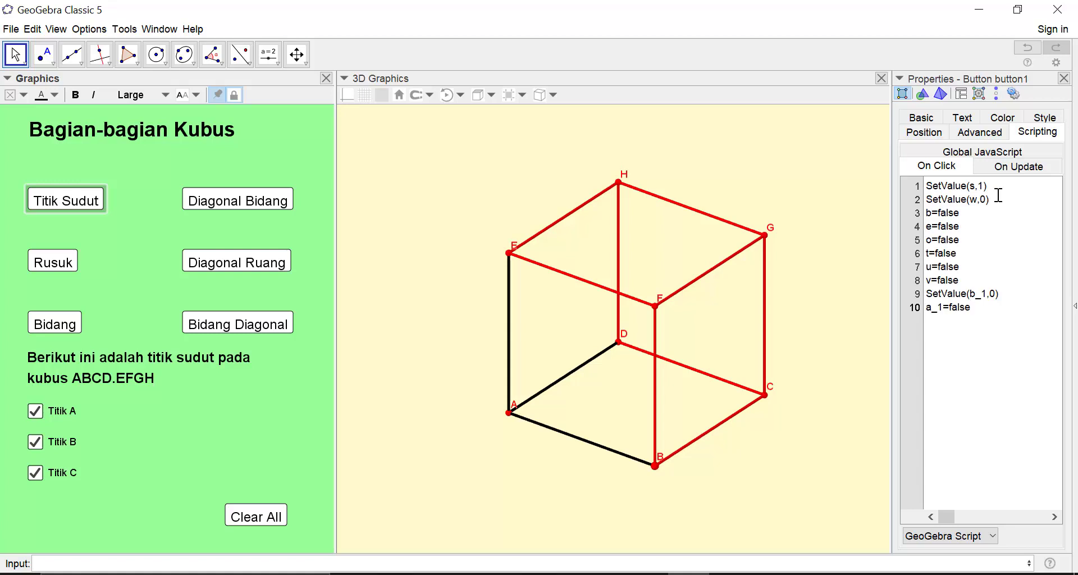
- Close the properties and test the Titik Sudut button followed by the Rusuk button
click(1065, 78)
click(69, 206)
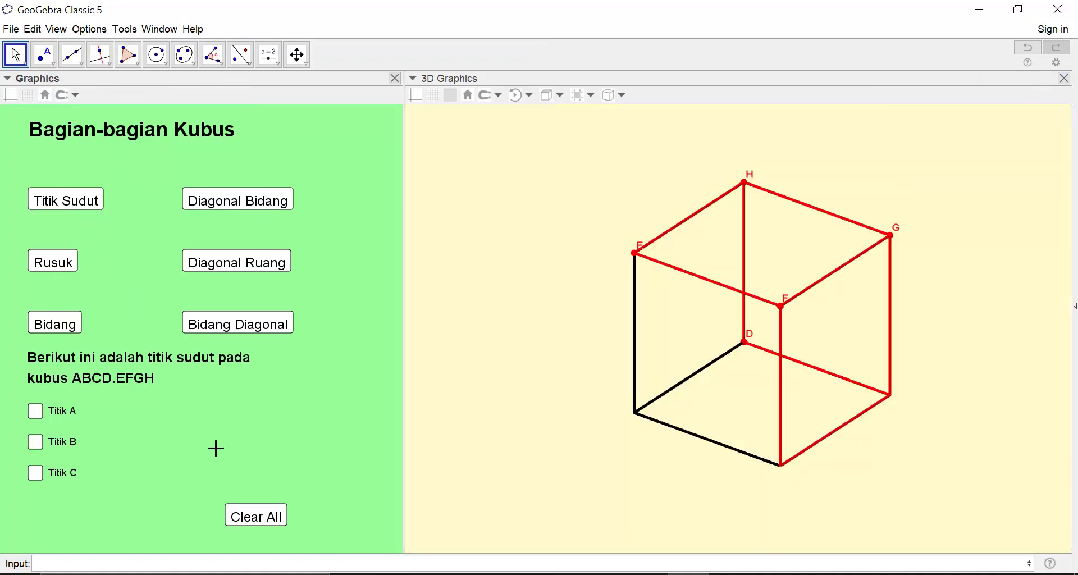
click(60, 272)
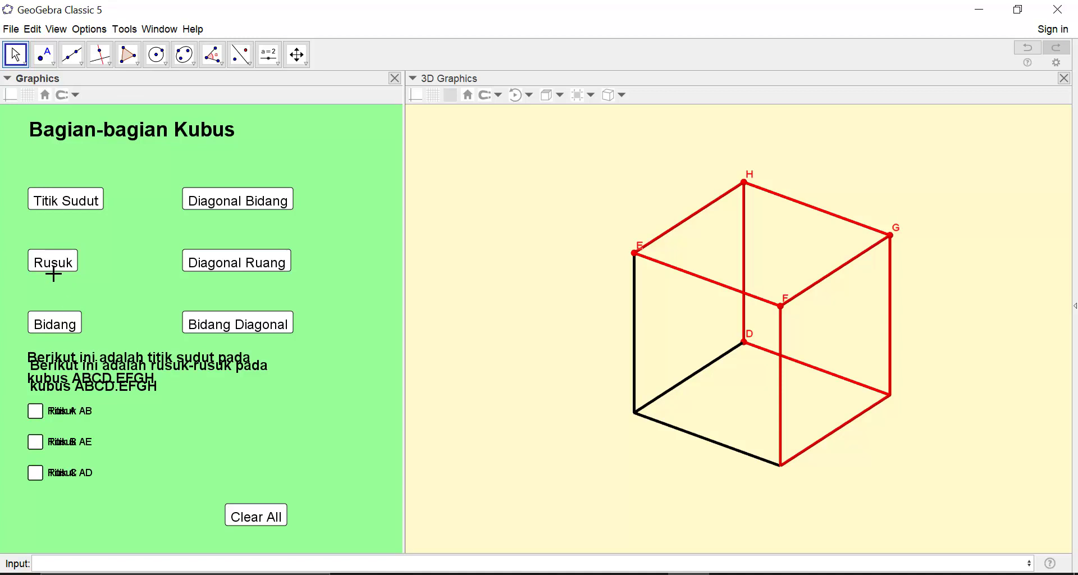
- Copy the entire On Click script of the Clear All button below SetValue(w,1) in the Rusuk button's script
right_click(233, 515)
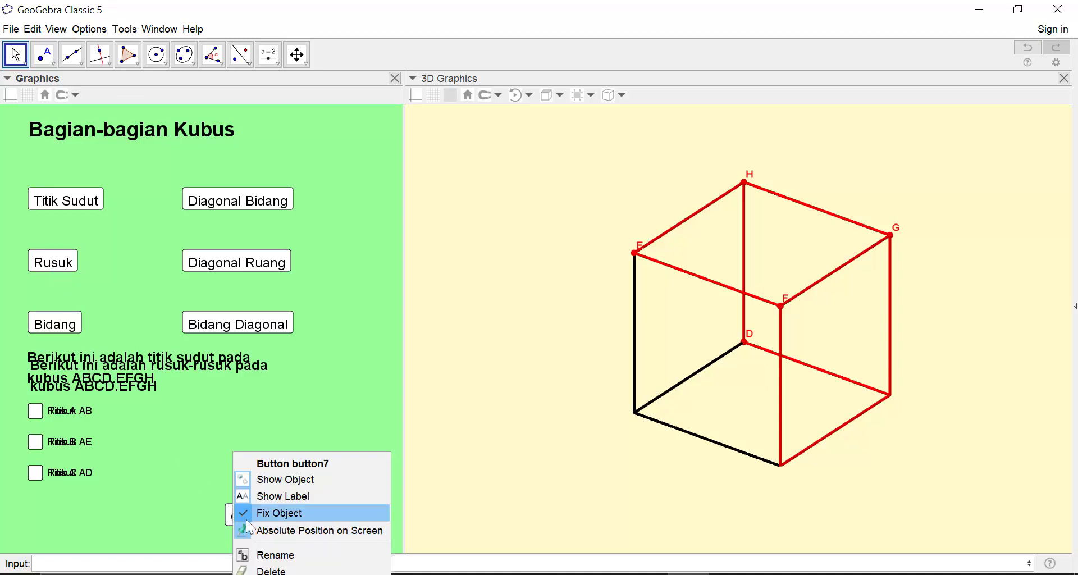
click(270, 574)
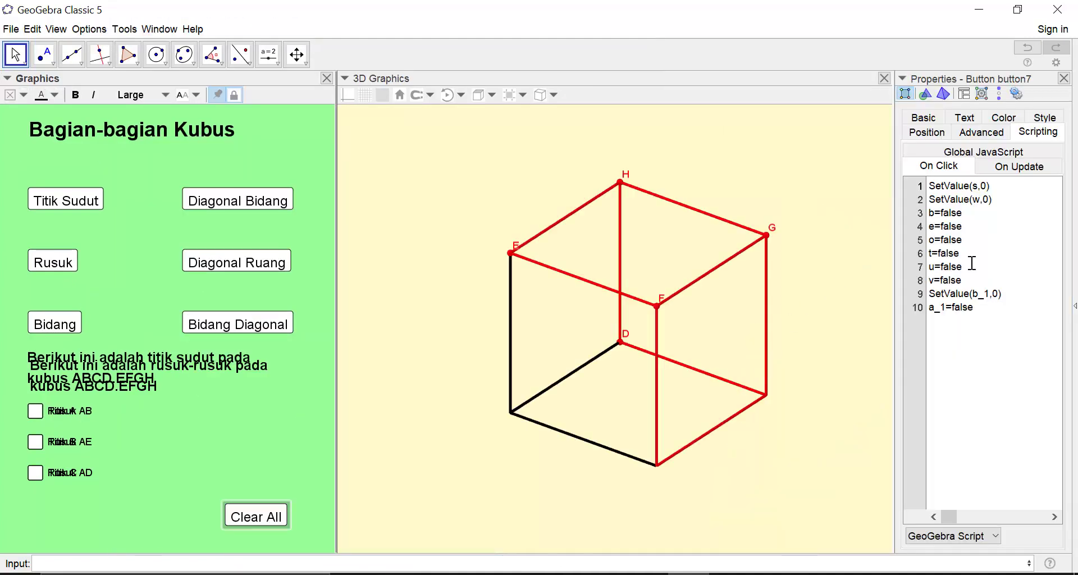
drag(982, 303, 930, 187)
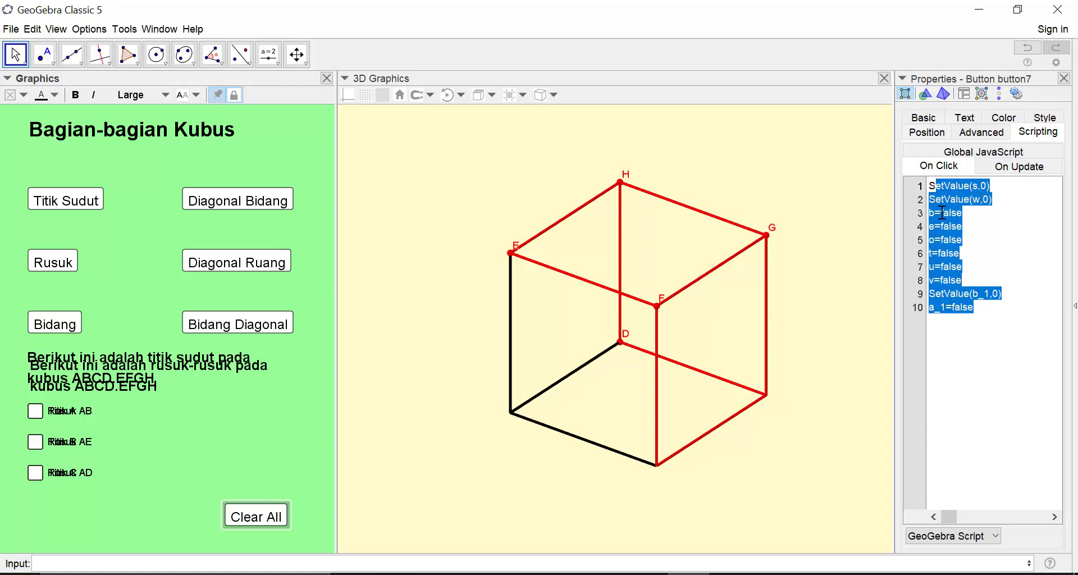
drag(1003, 322, 917, 170)
key(ctrl+c)
click(51, 268)
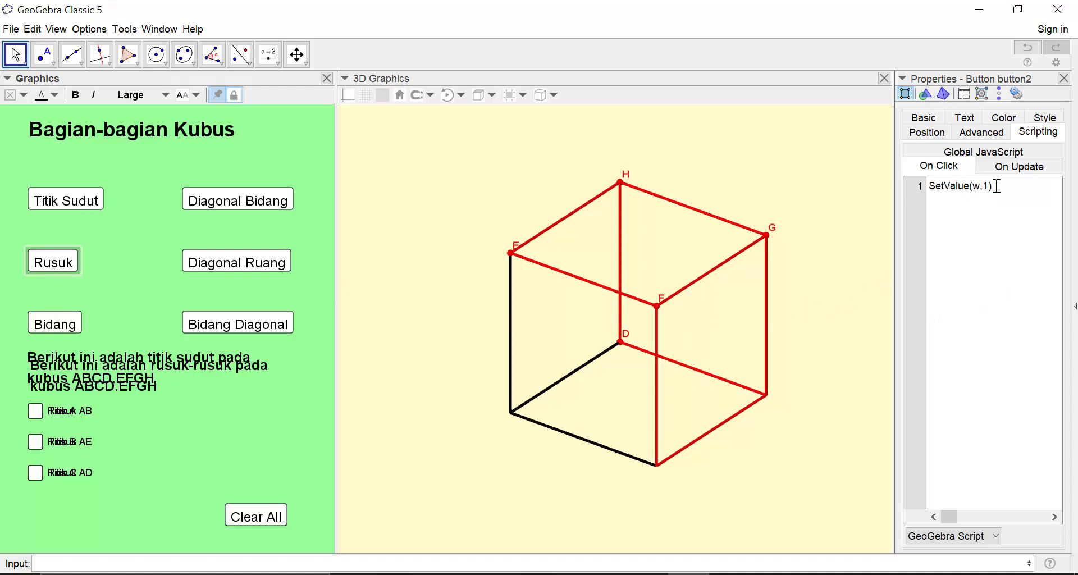
key(ctrl+v)
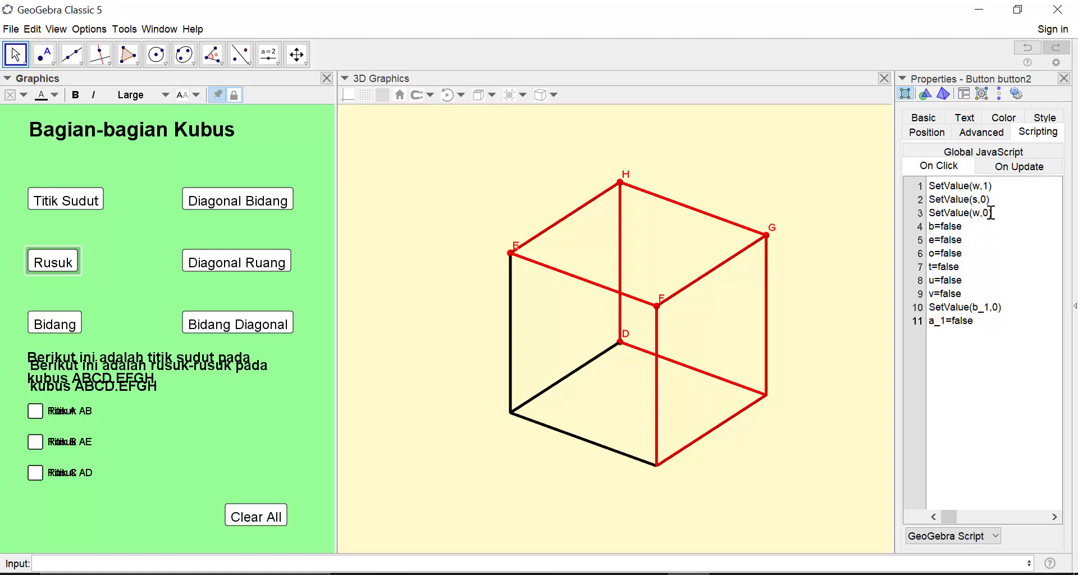
- Remove the SetValue(w,0) line from the Rusuk button's script, leaving no blank line, and close the properties
drag(993, 213, 931, 213)
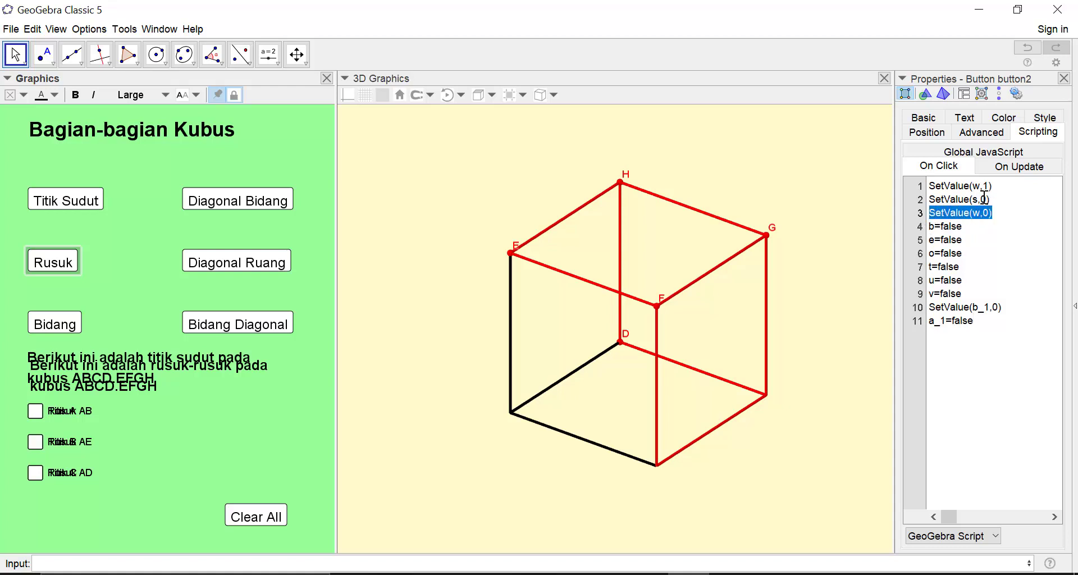
key(Delete)
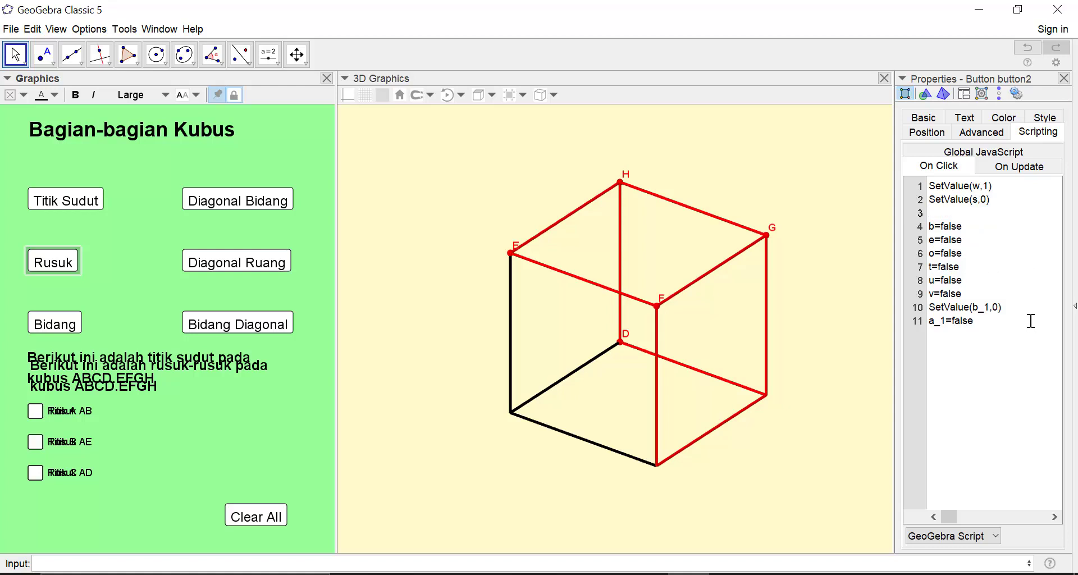
key(Delete)
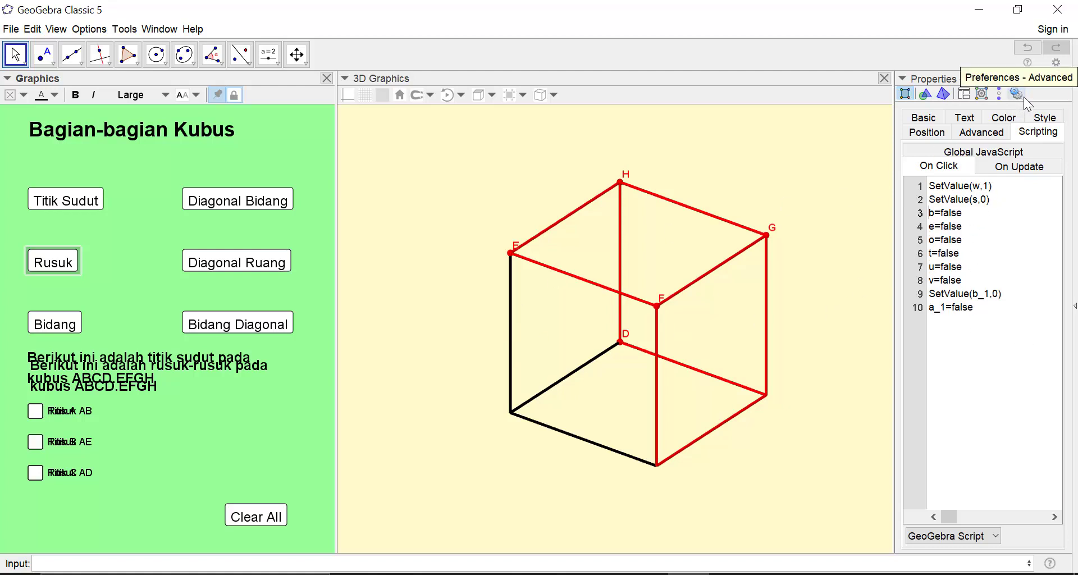
click(1064, 78)
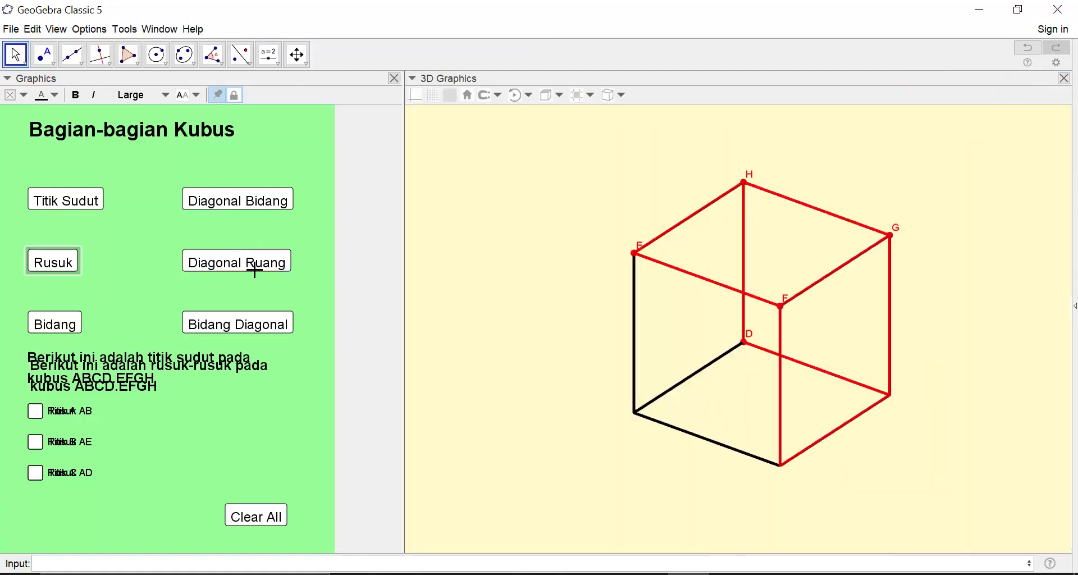
- Test switching from Titik Sudut to Rusuk, clear everything, and show the Titik Sudut content again
click(100, 206)
click(64, 273)
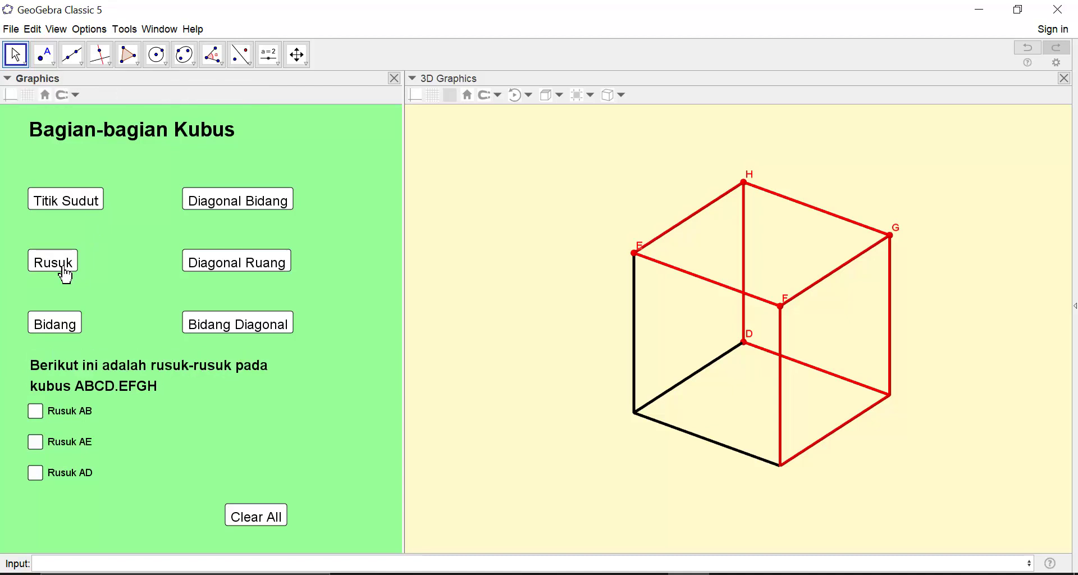
click(273, 524)
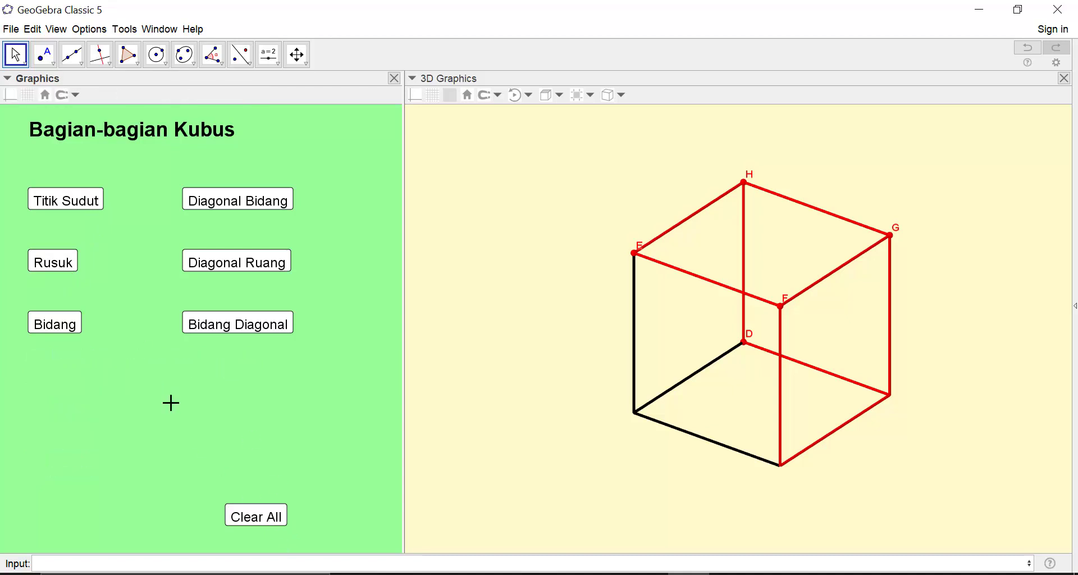
click(78, 210)
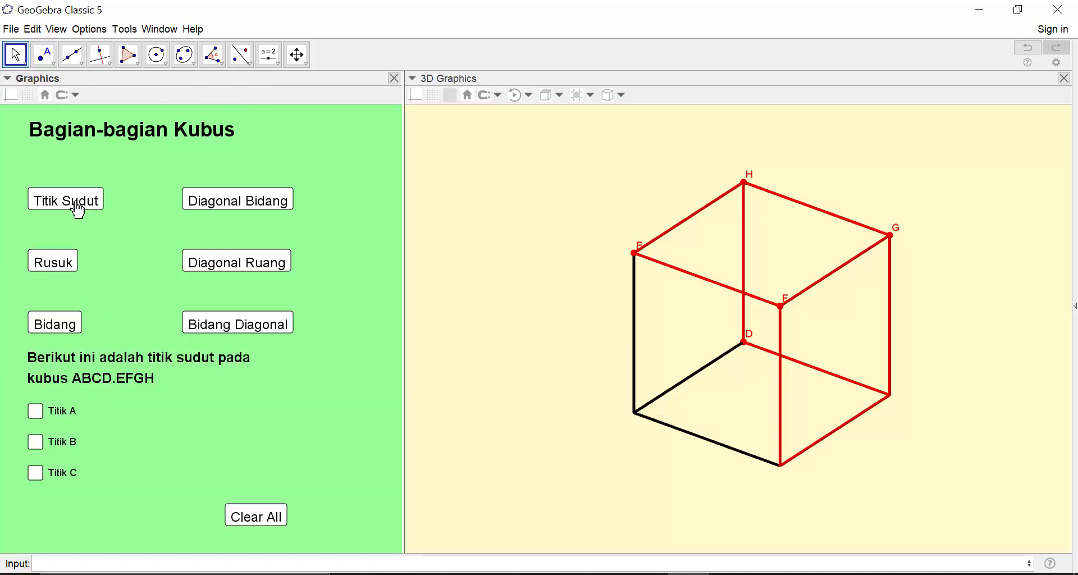
- Switch to the Rusuk content and check Rusuk AB, Rusuk AE and Rusuk AD to highlight those edges
click(56, 266)
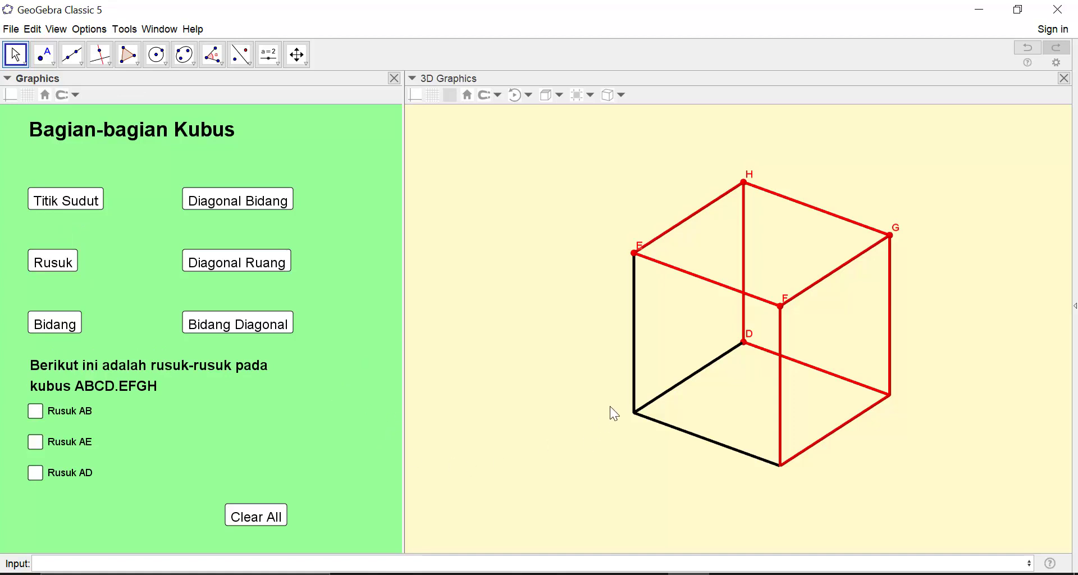
click(66, 415)
click(71, 447)
click(65, 478)
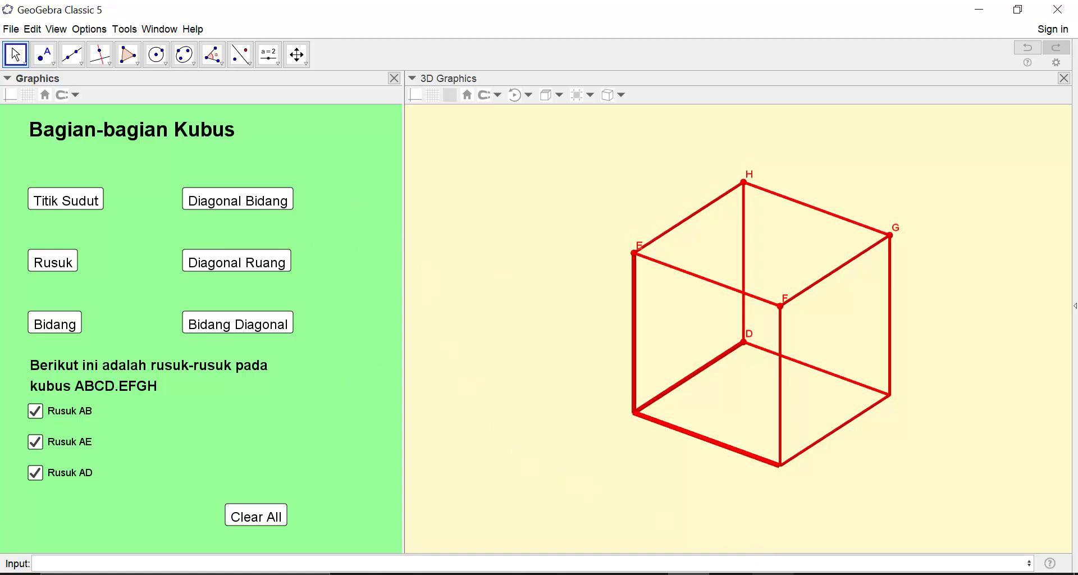
click(773, 574)
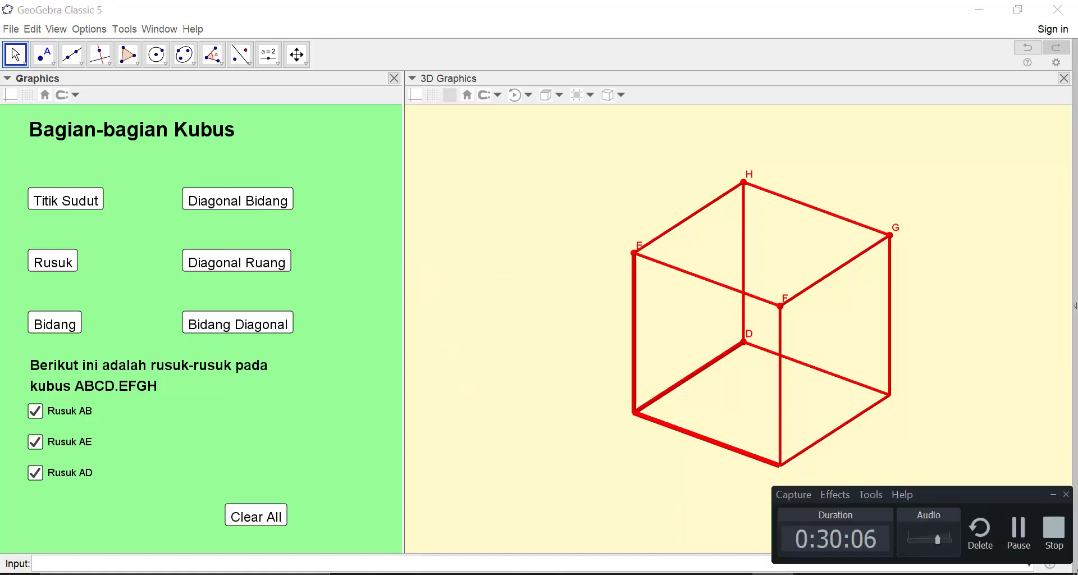